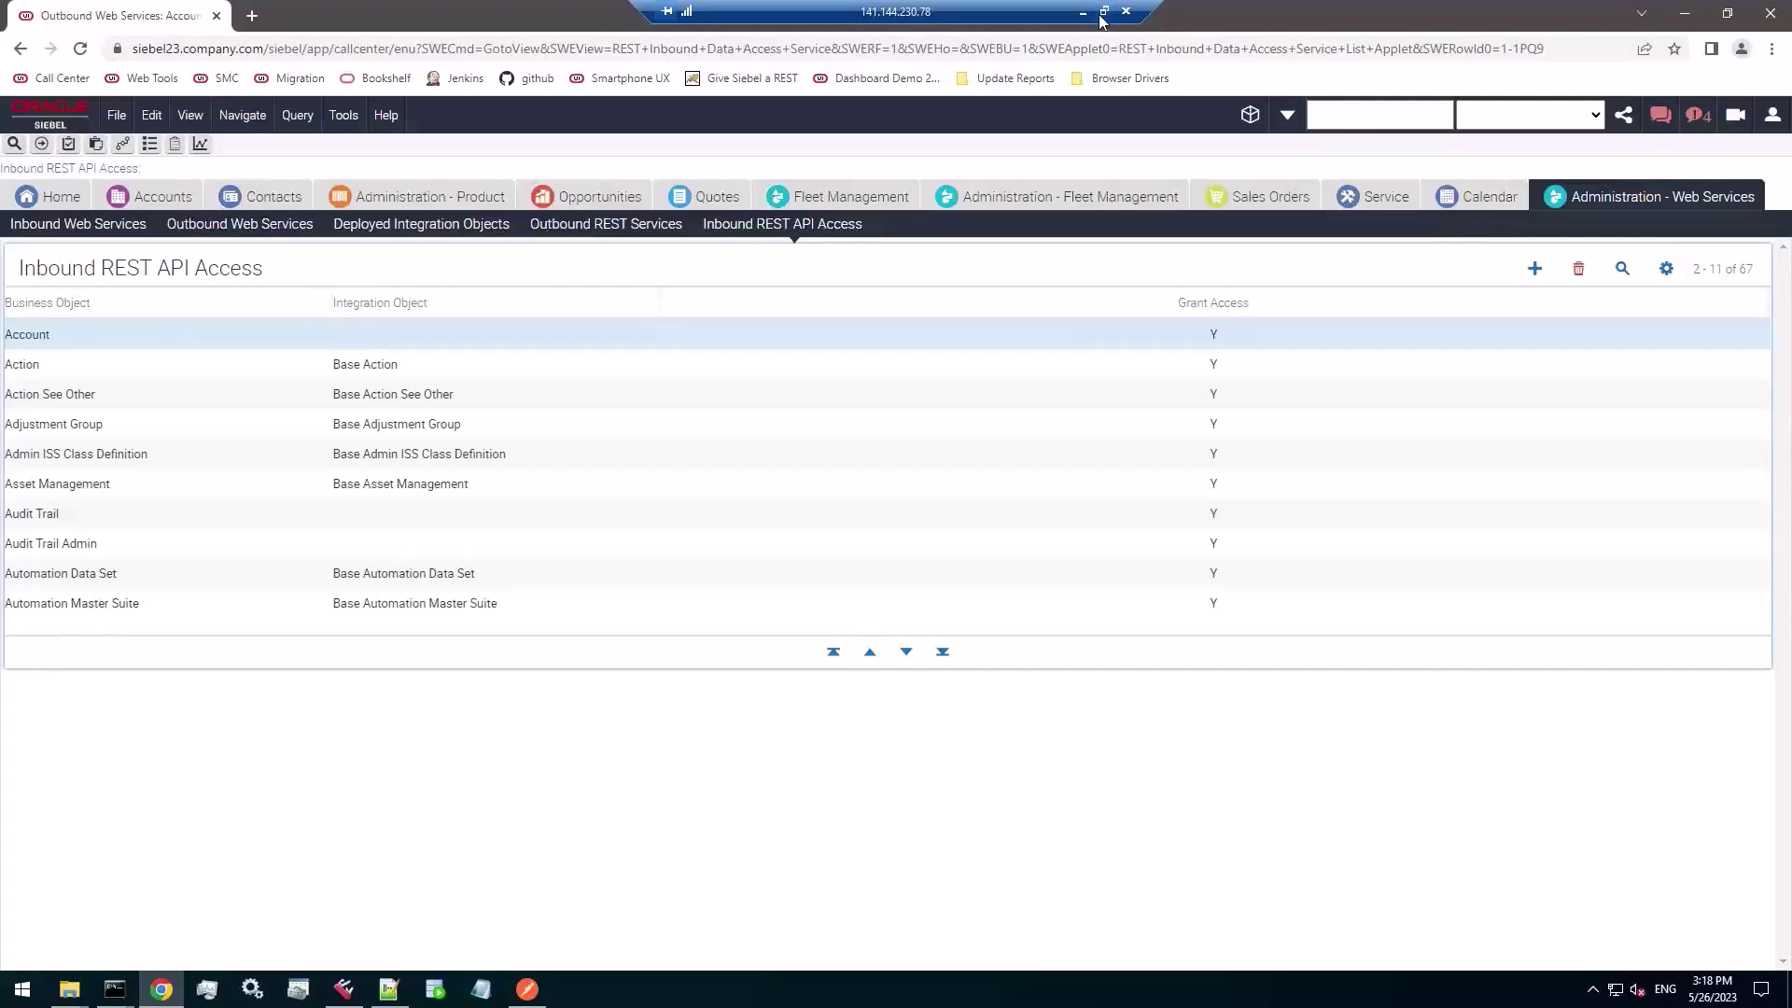
- Return the remote session to full screen and inspect the Account entry's business and integration object
click(1103, 12)
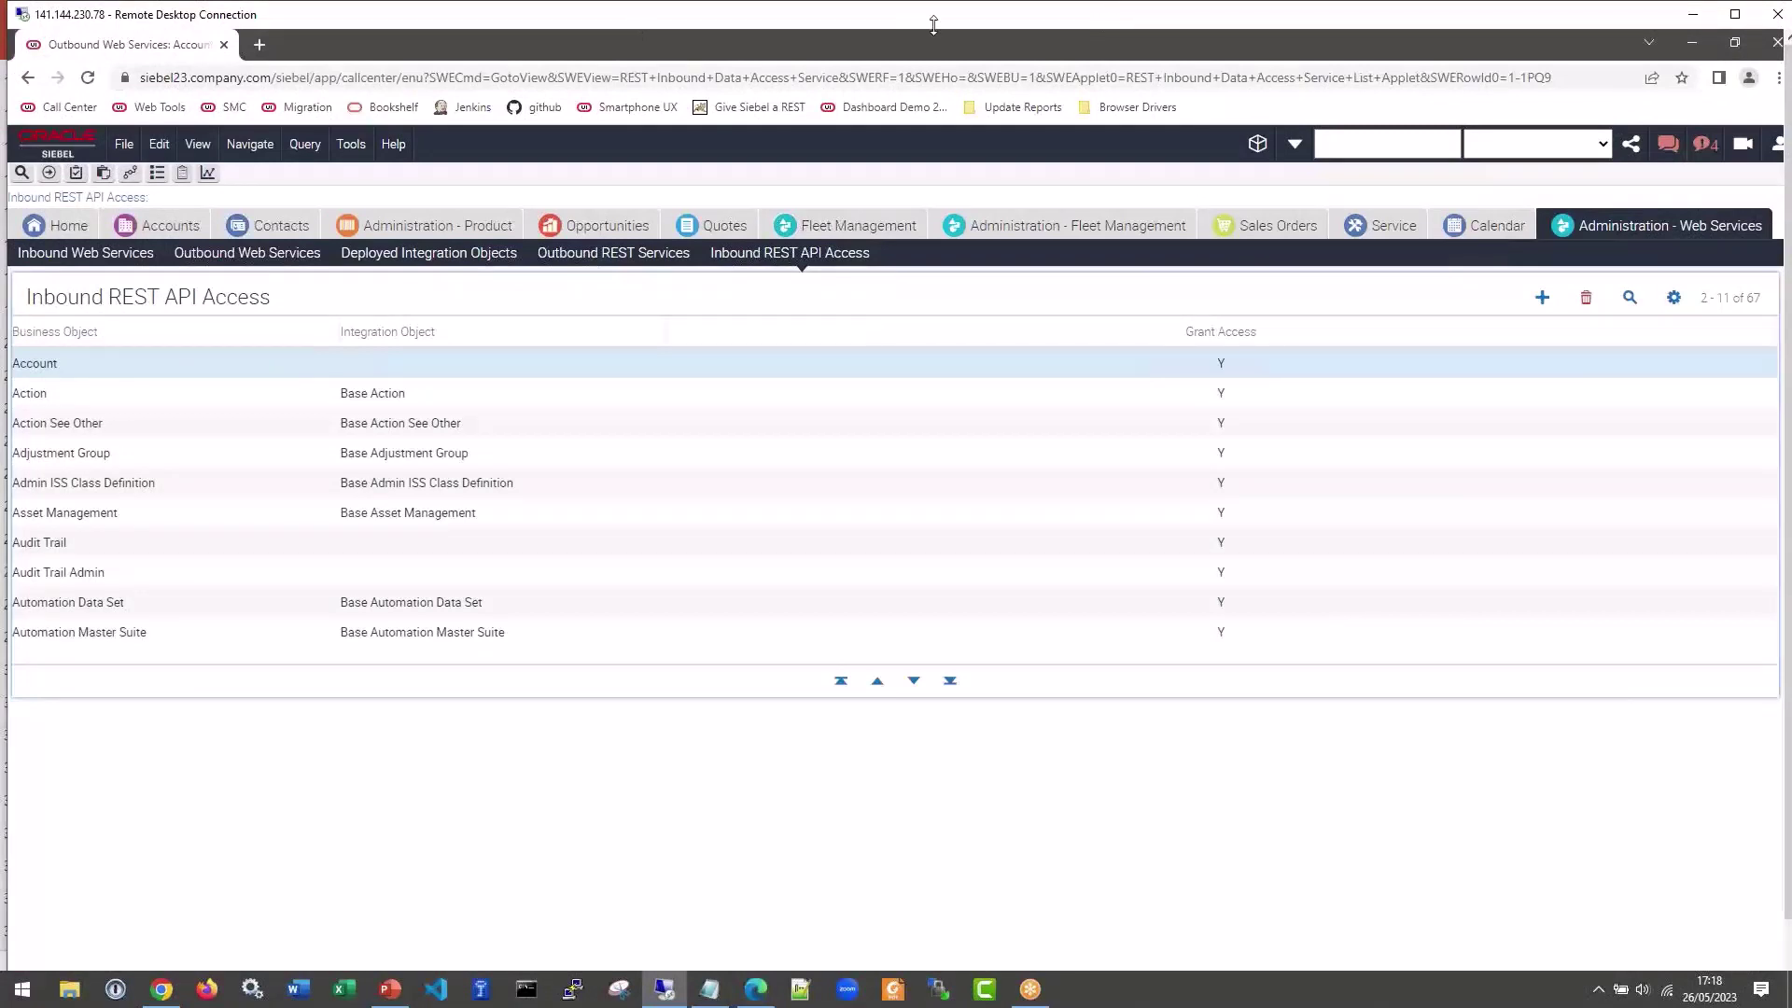
double_click(1214, 14)
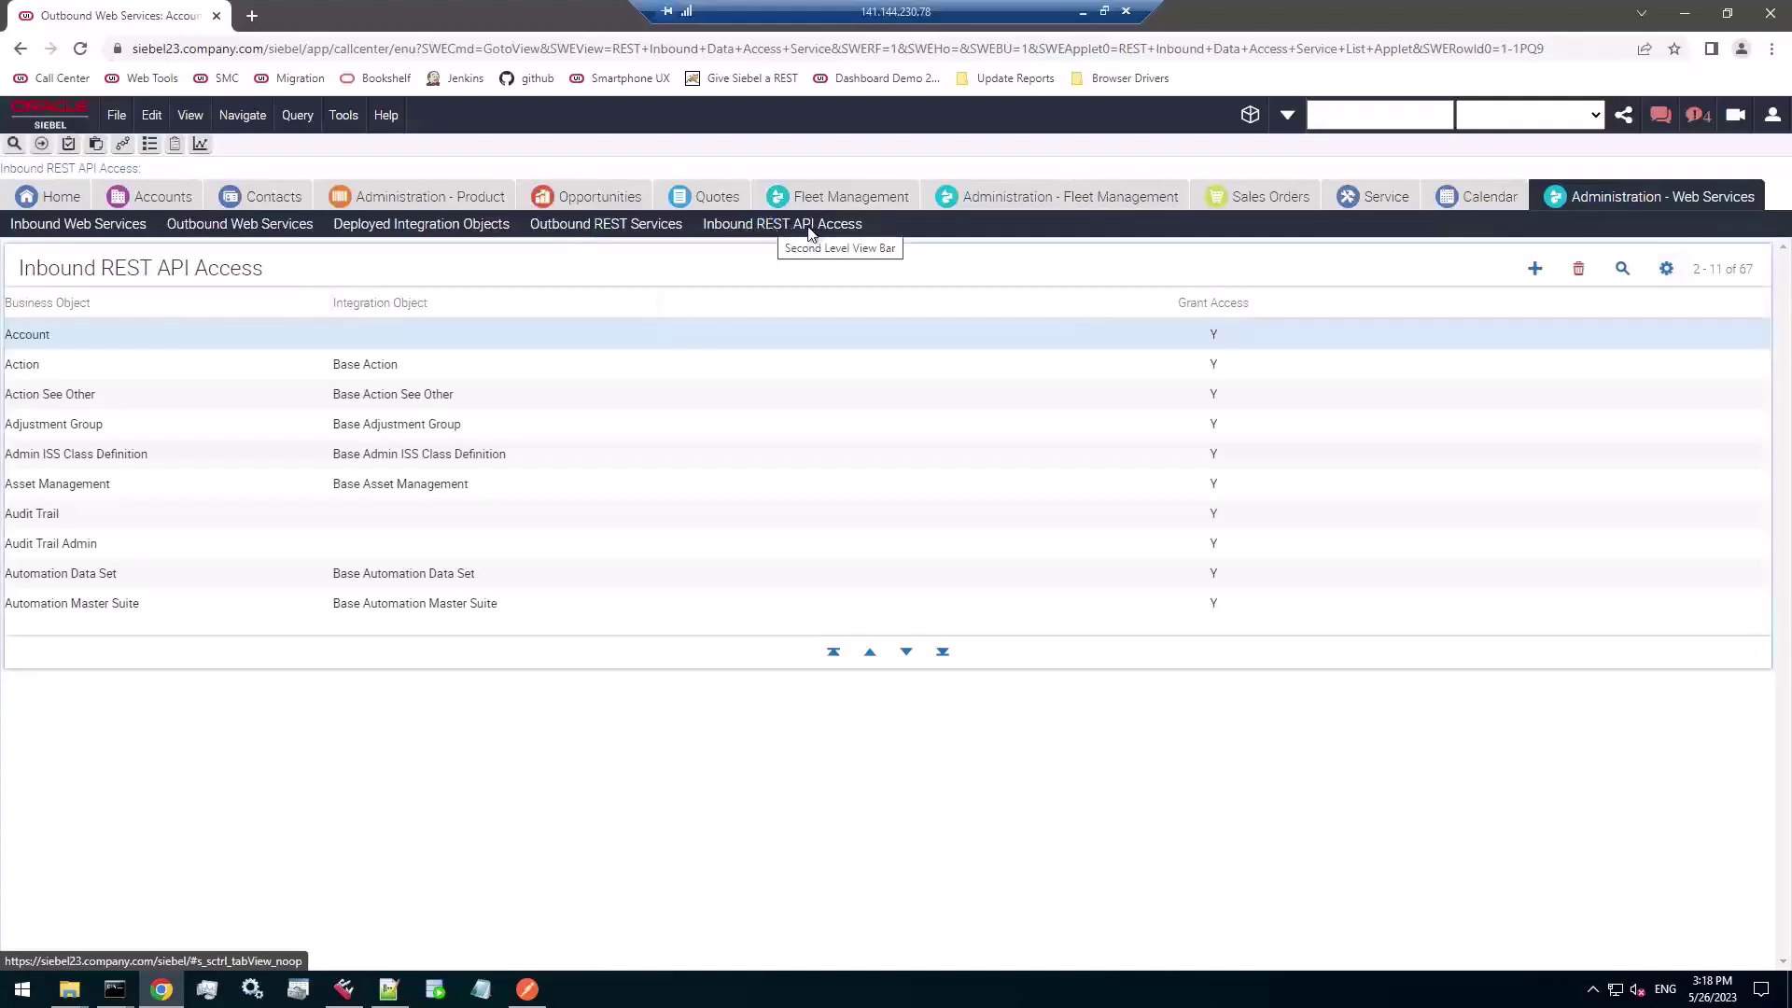
click(175, 336)
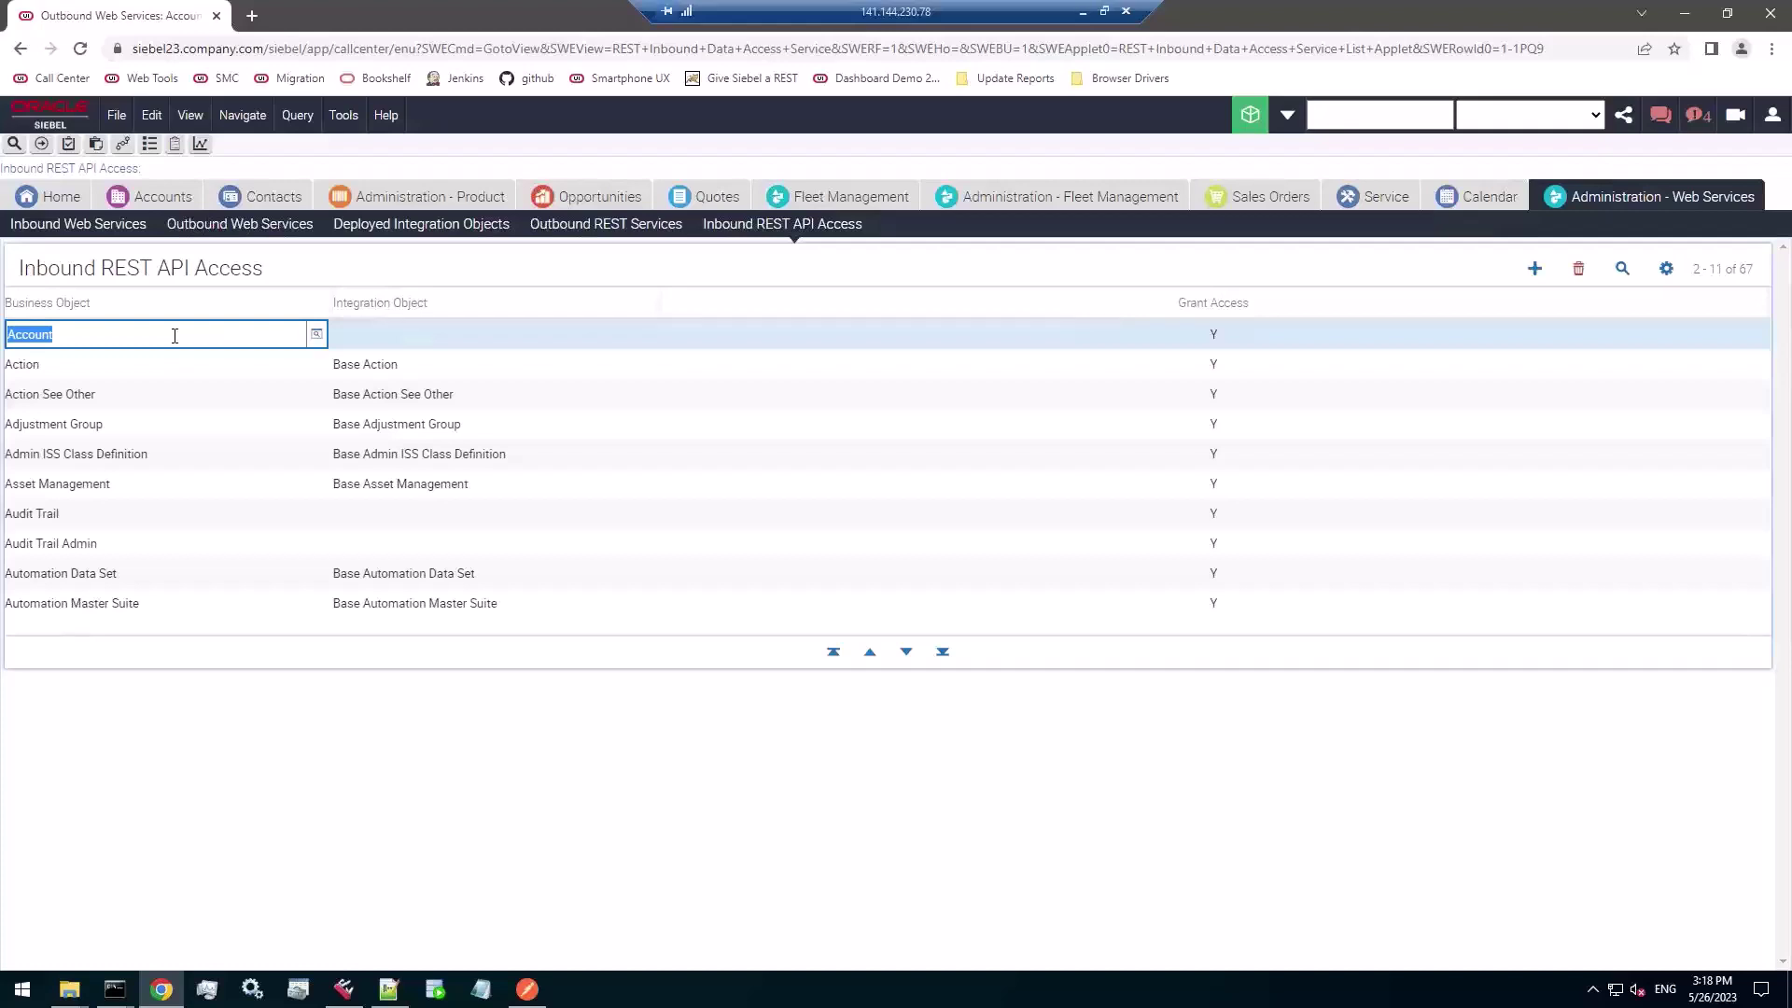
click(447, 335)
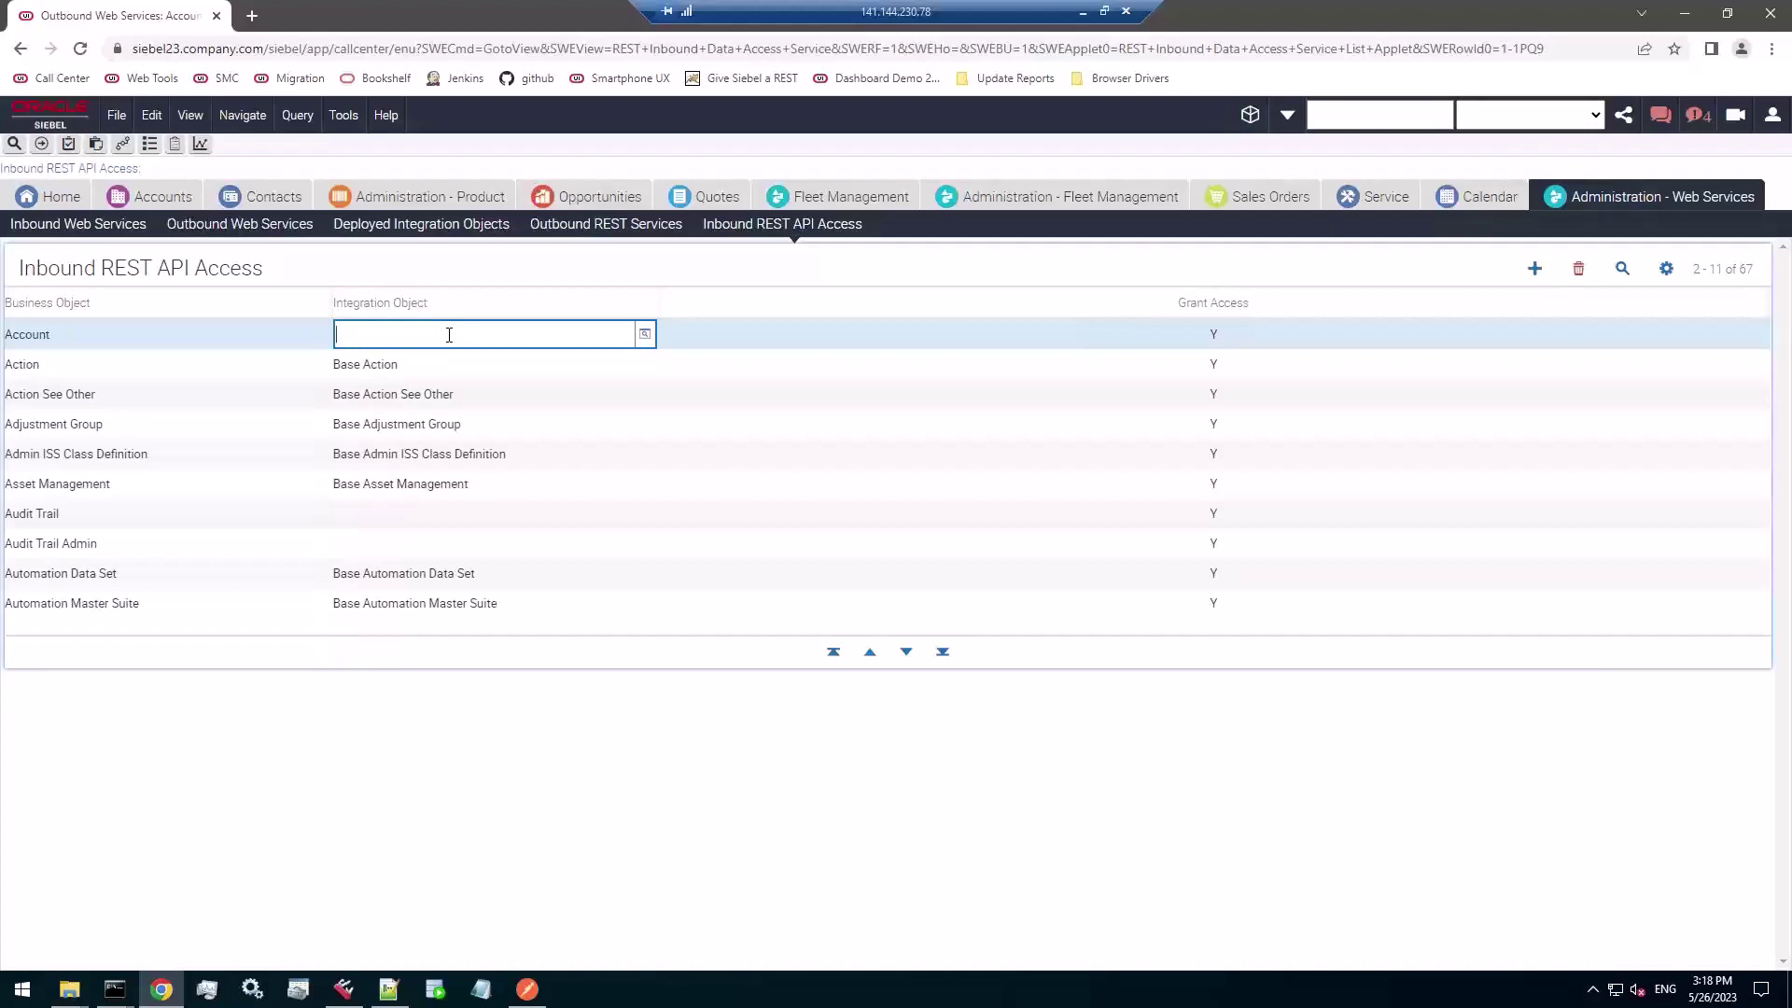
click(277, 338)
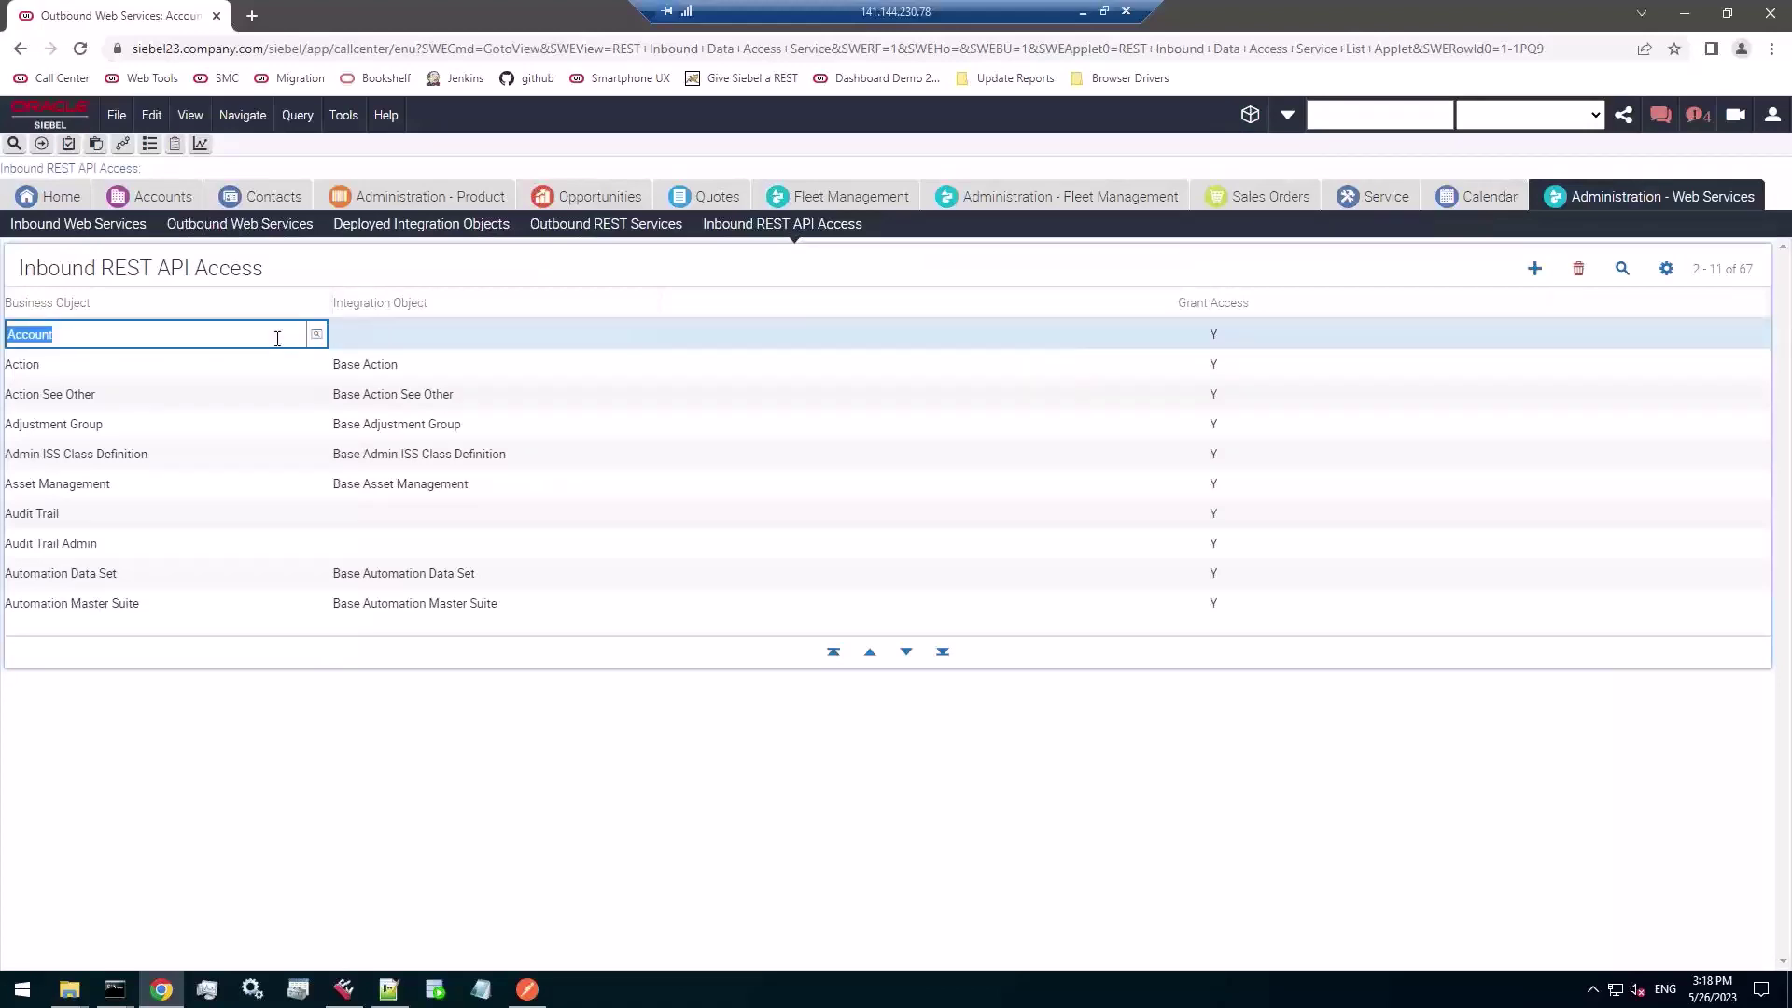
click(412, 339)
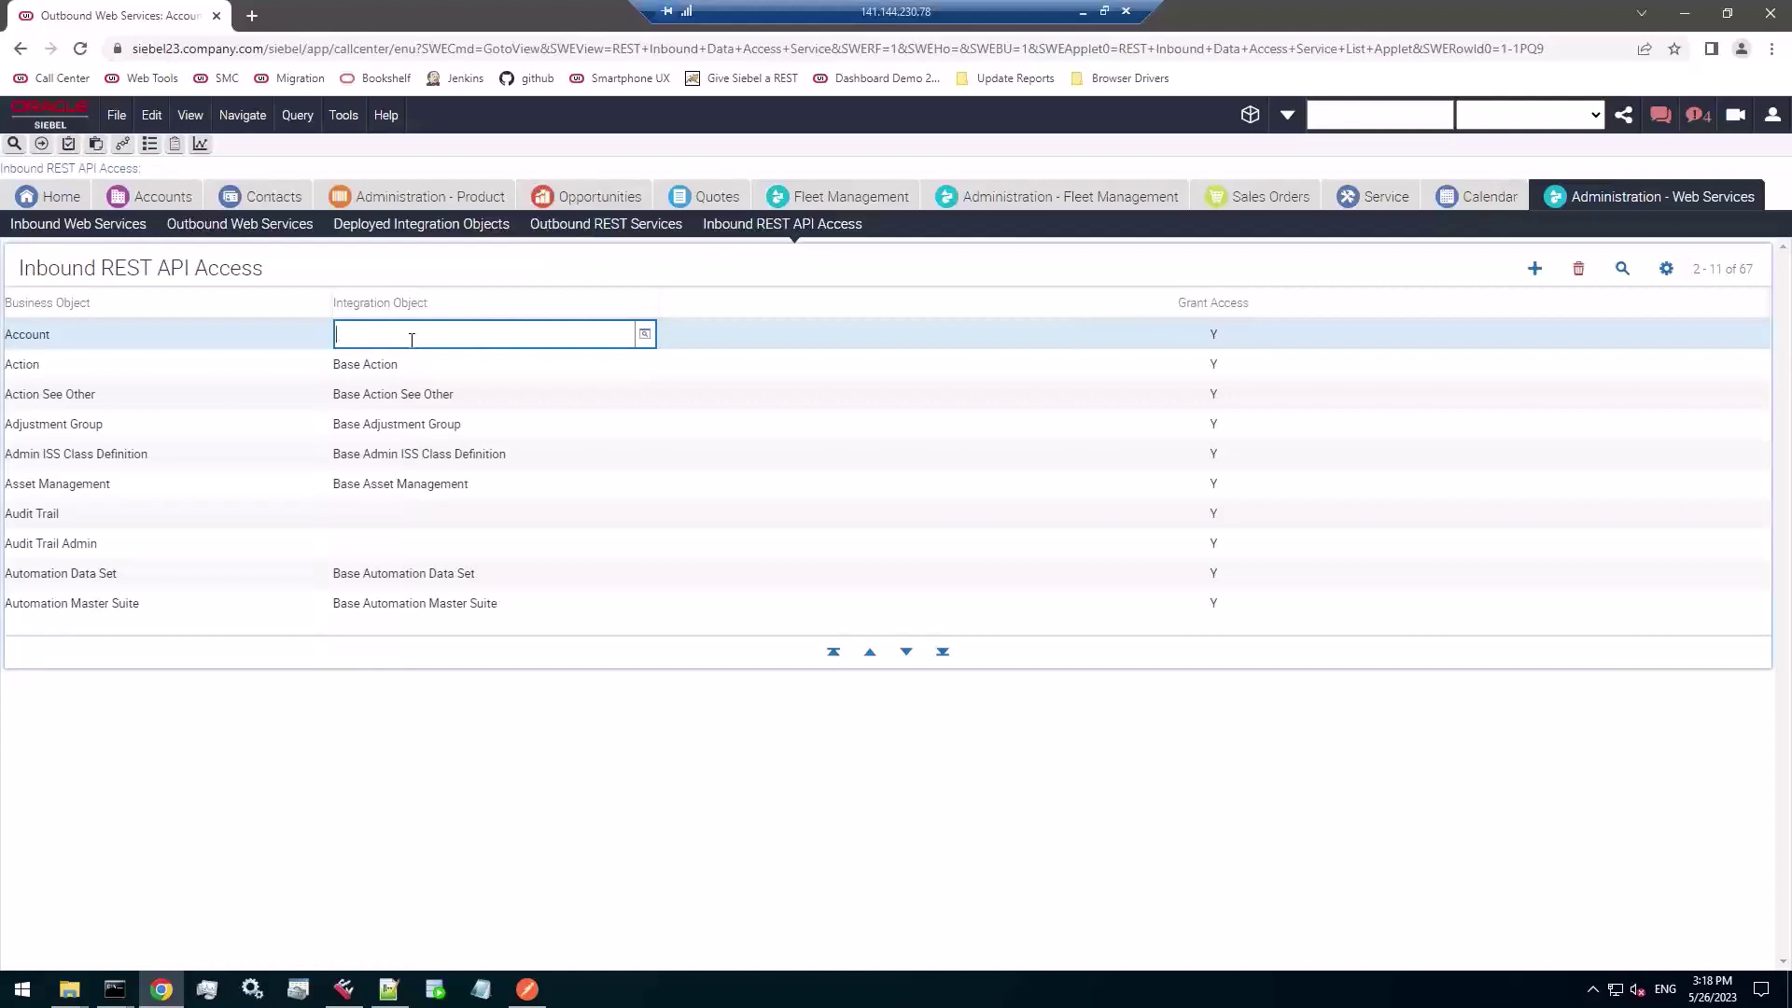
click(183, 340)
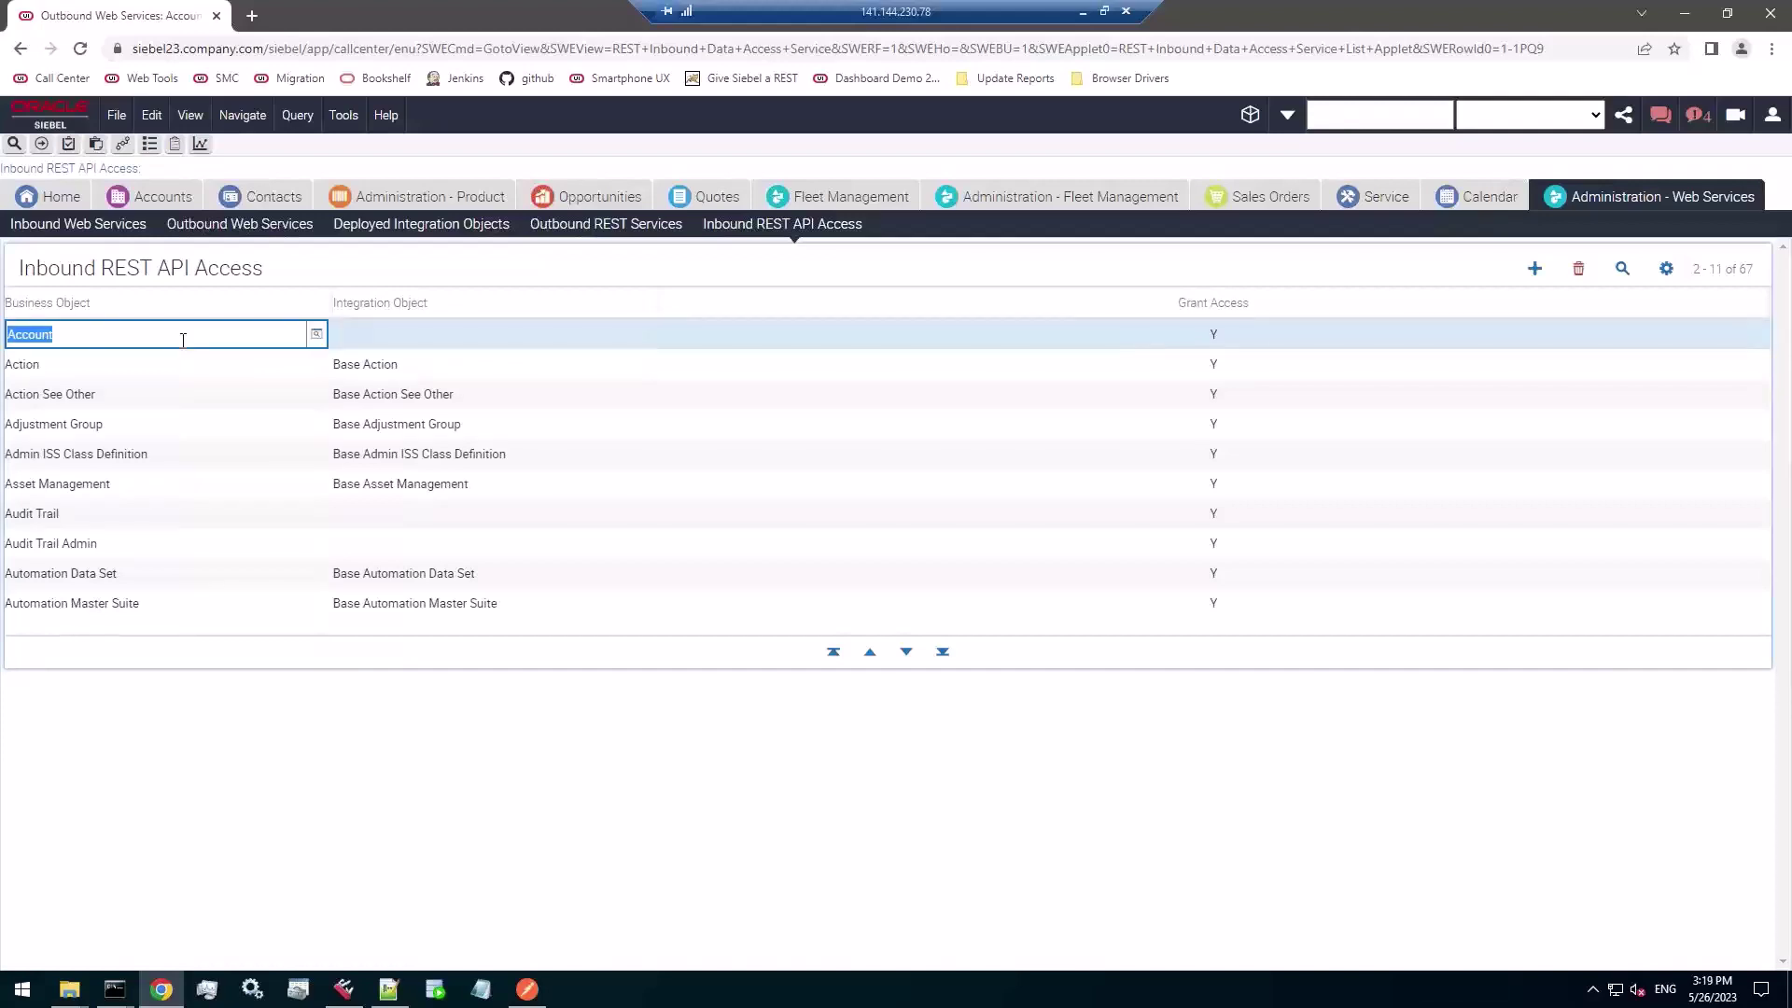
- Look over the Action and Audit Trail REST access entries, then return to Postman's failing request
click(261, 370)
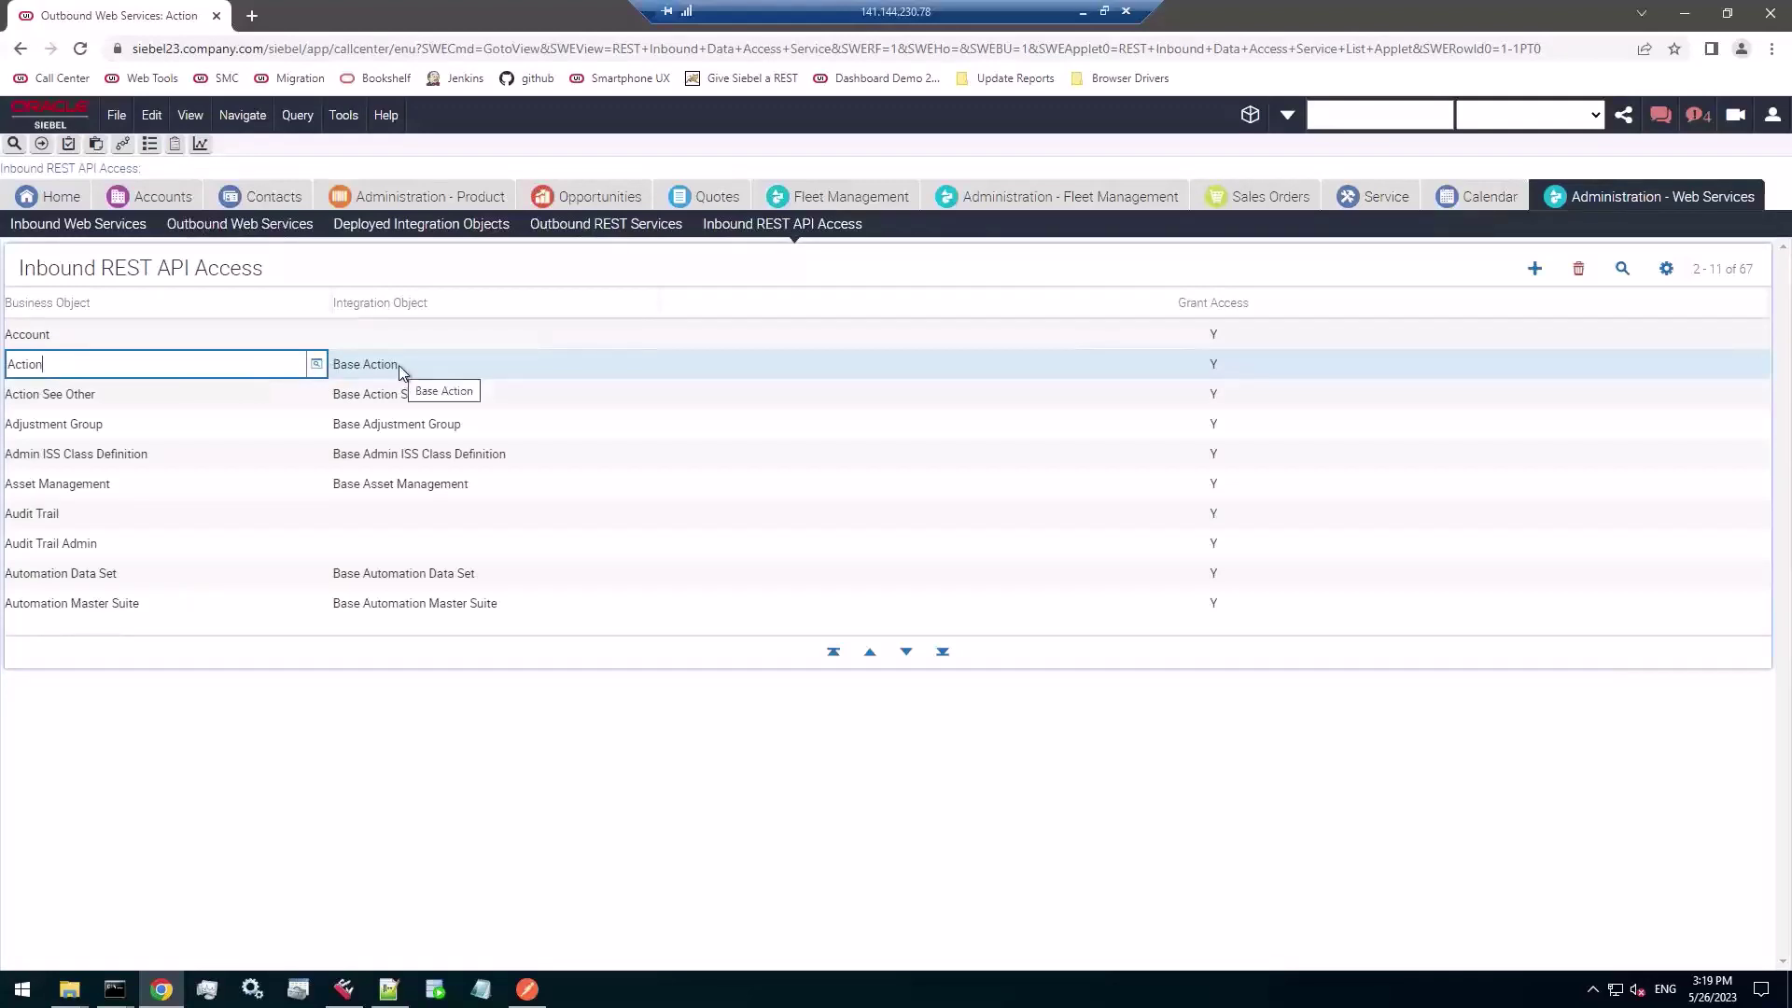
click(170, 519)
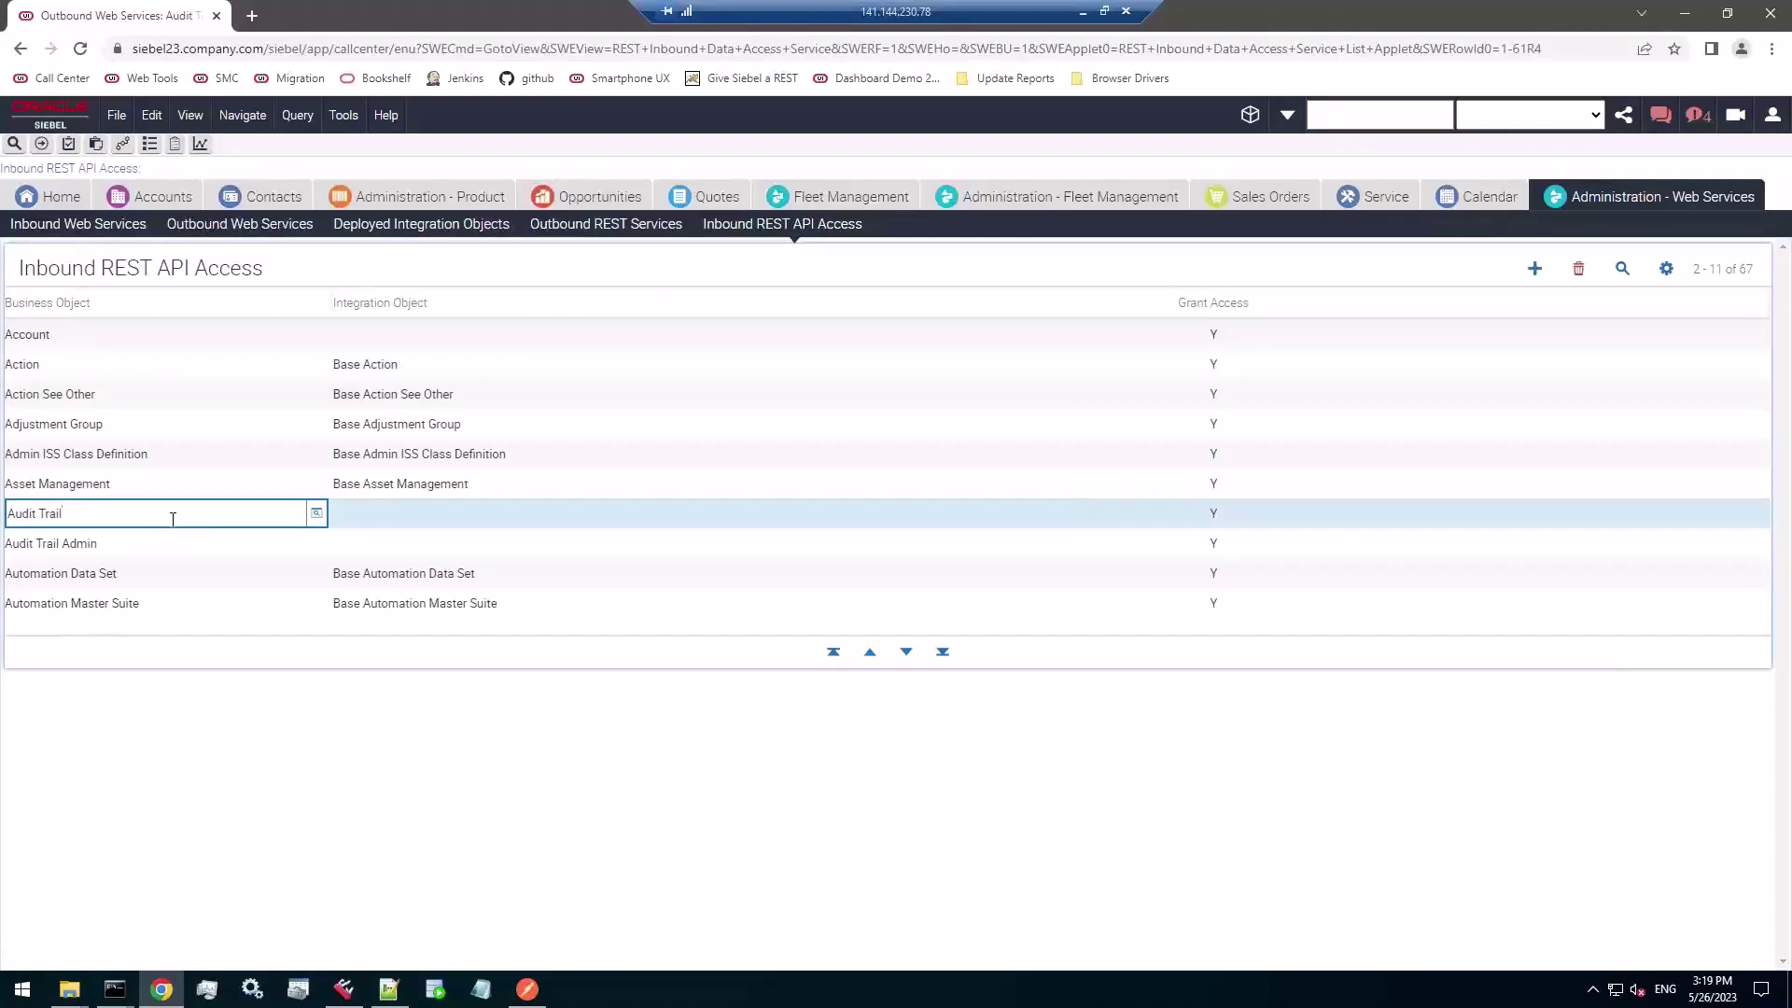
click(542, 1004)
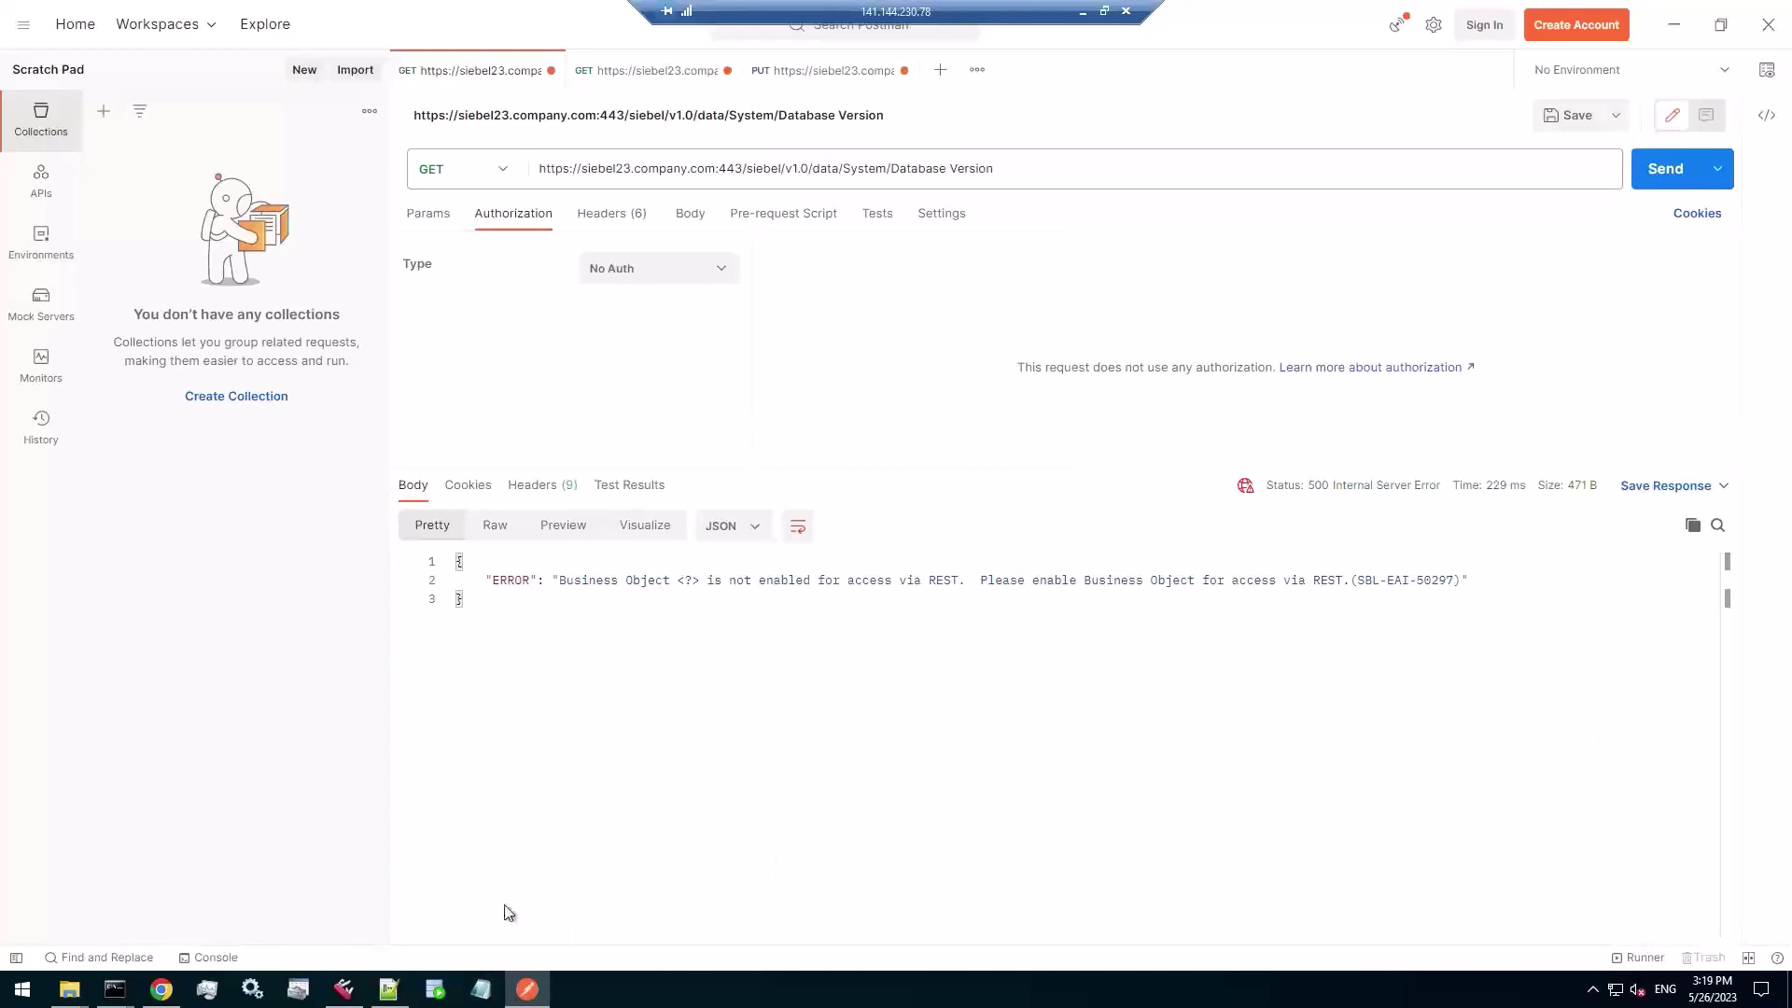
- Select the Account row in Siebel, then highlight 'System/Database Version' in Postman's request URL
click(163, 991)
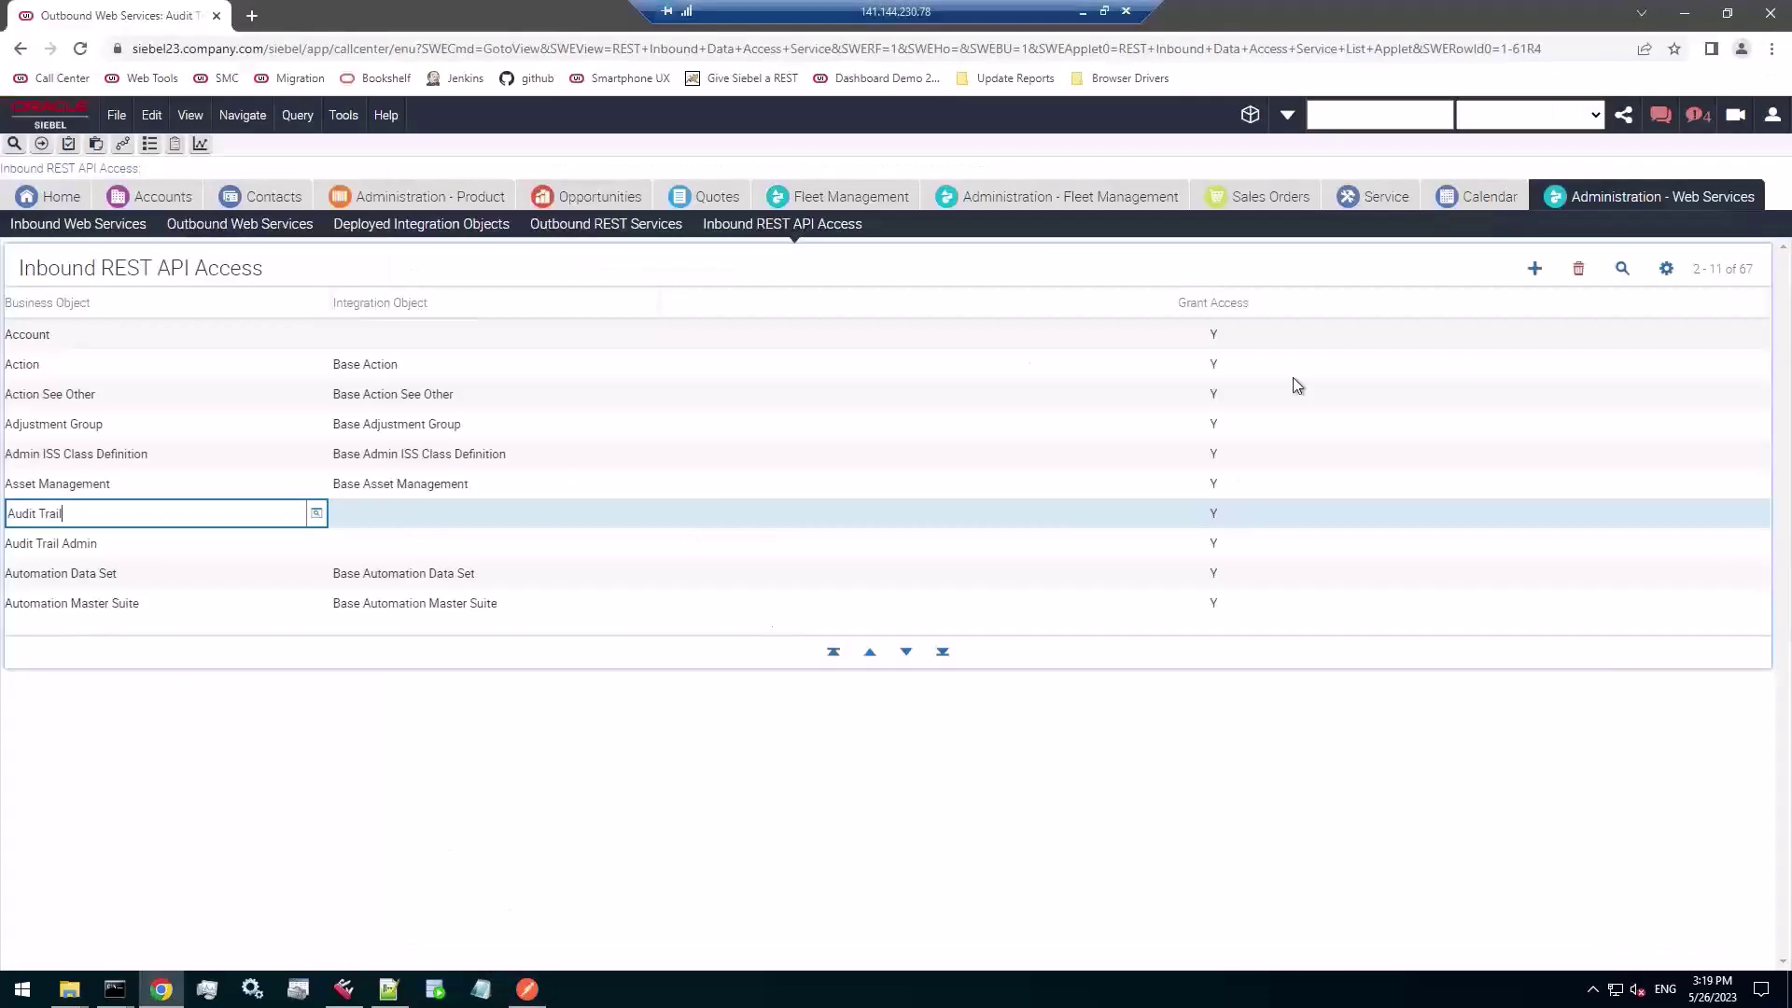
click(1237, 338)
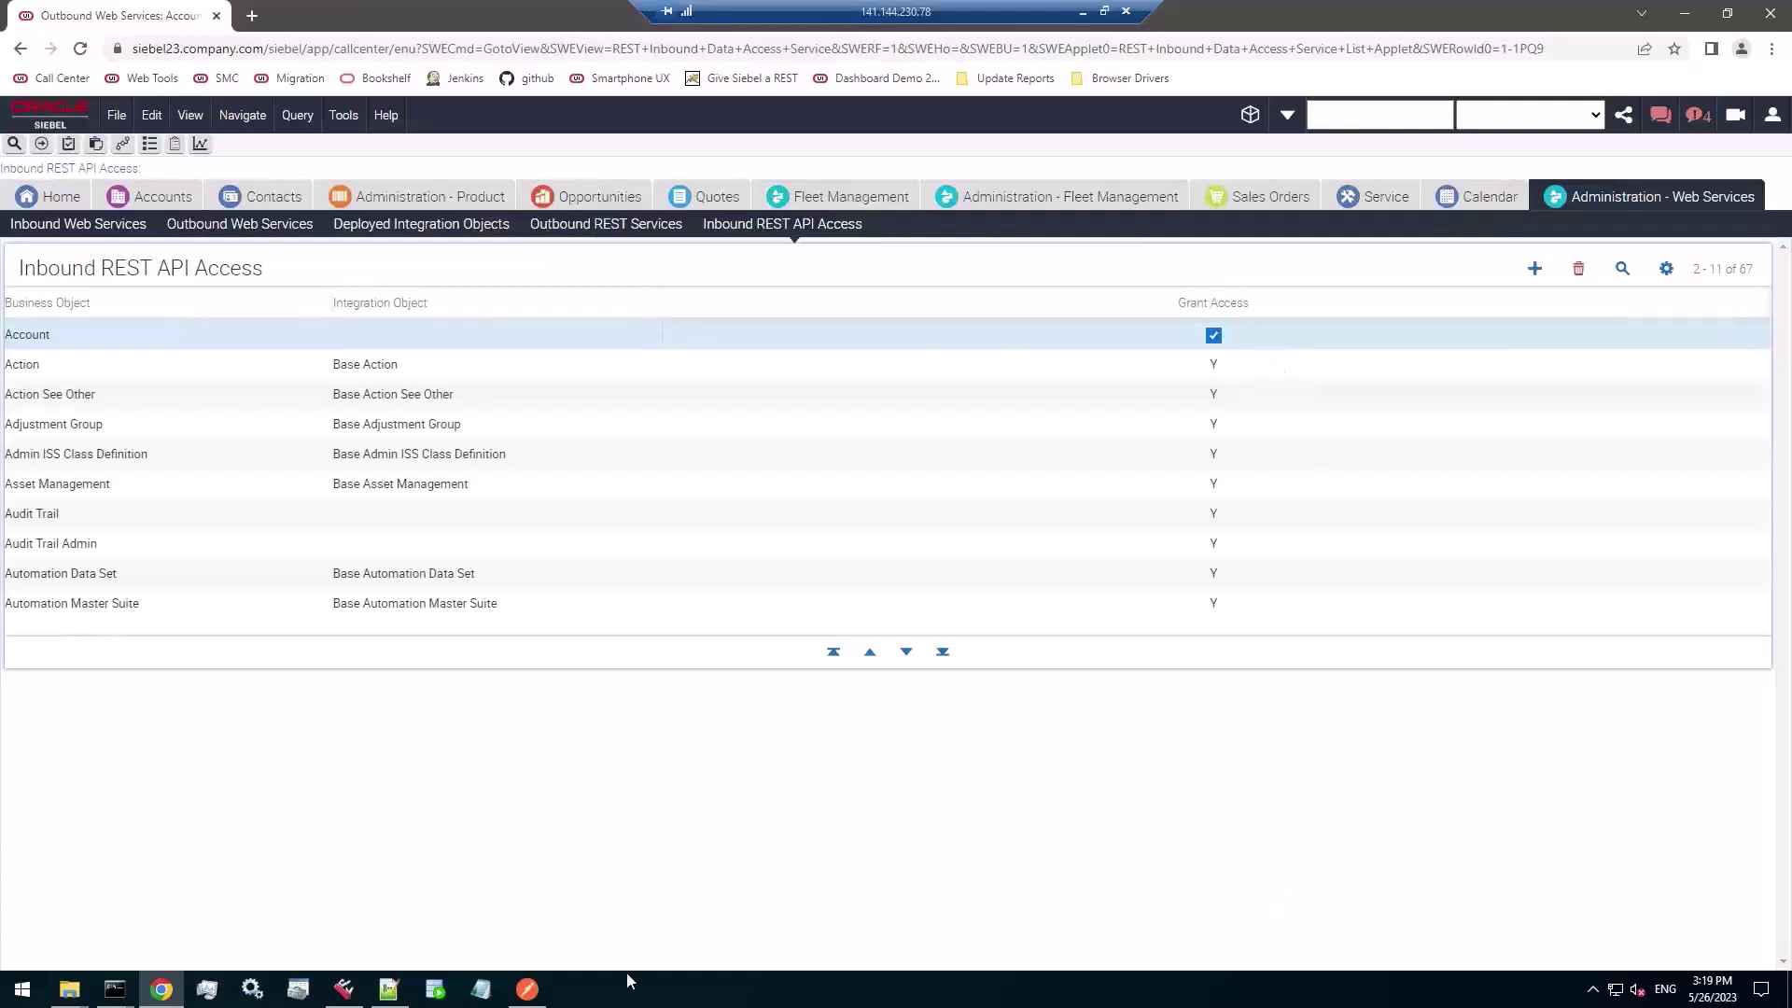
click(523, 991)
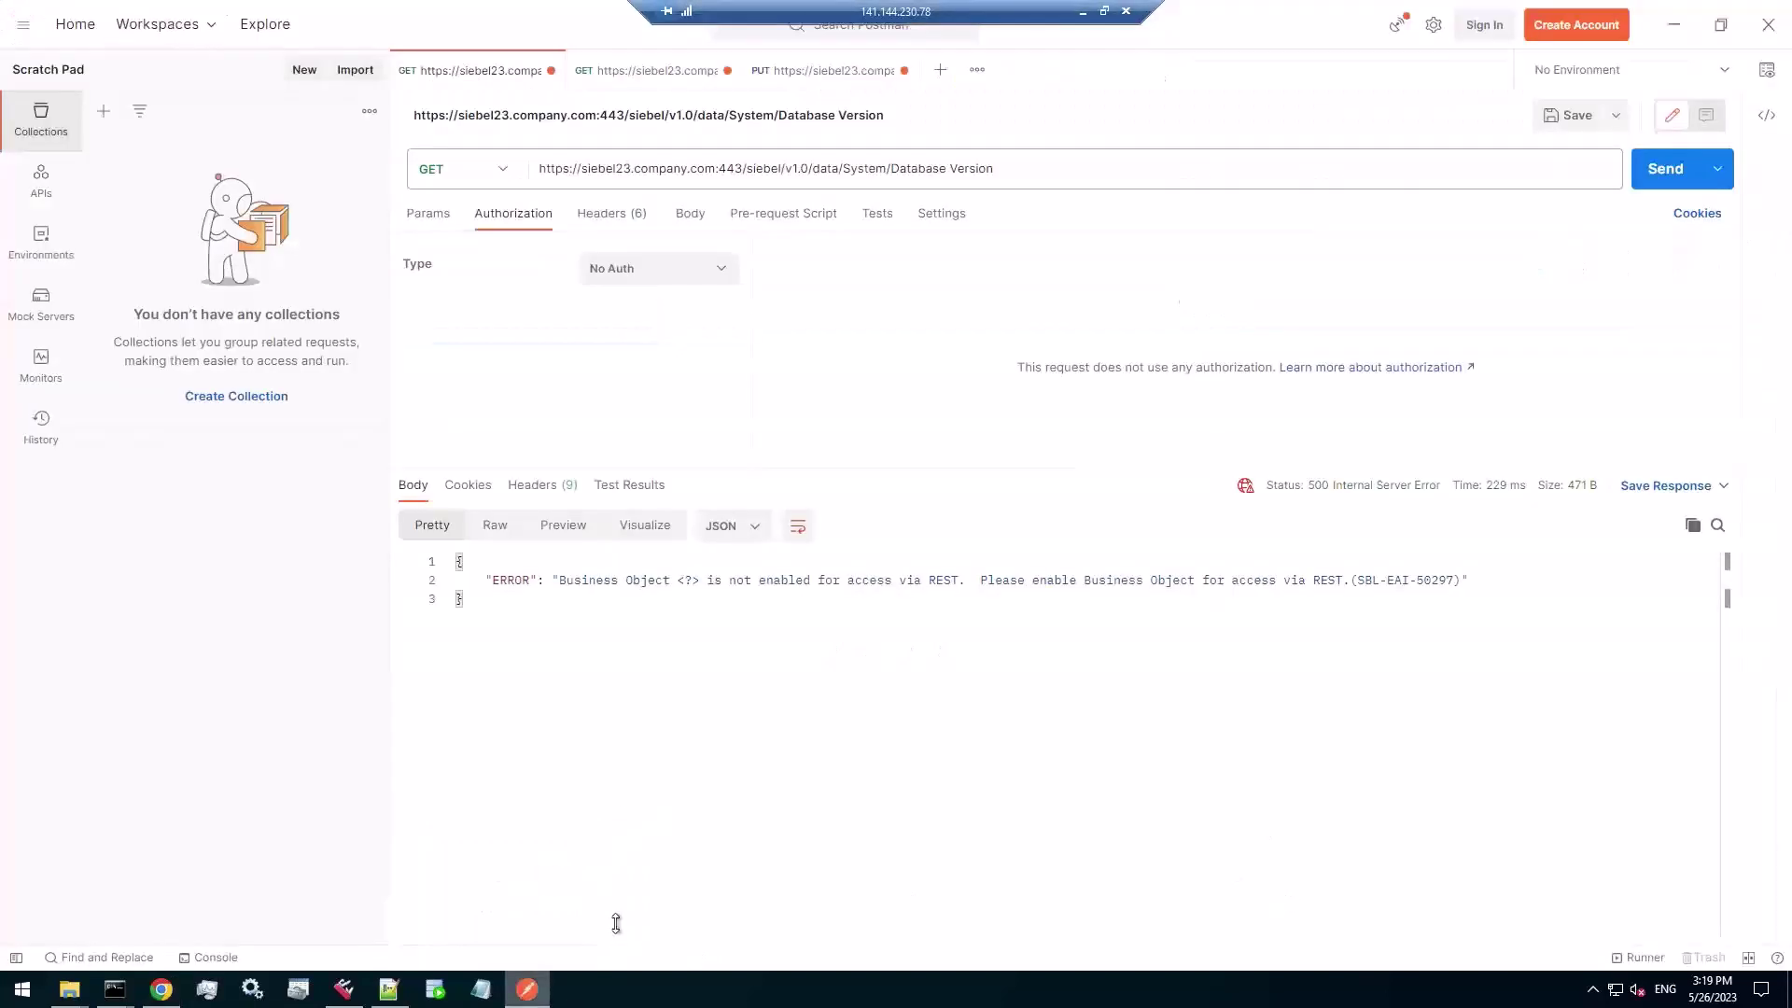
click(893, 170)
key(shift+End)
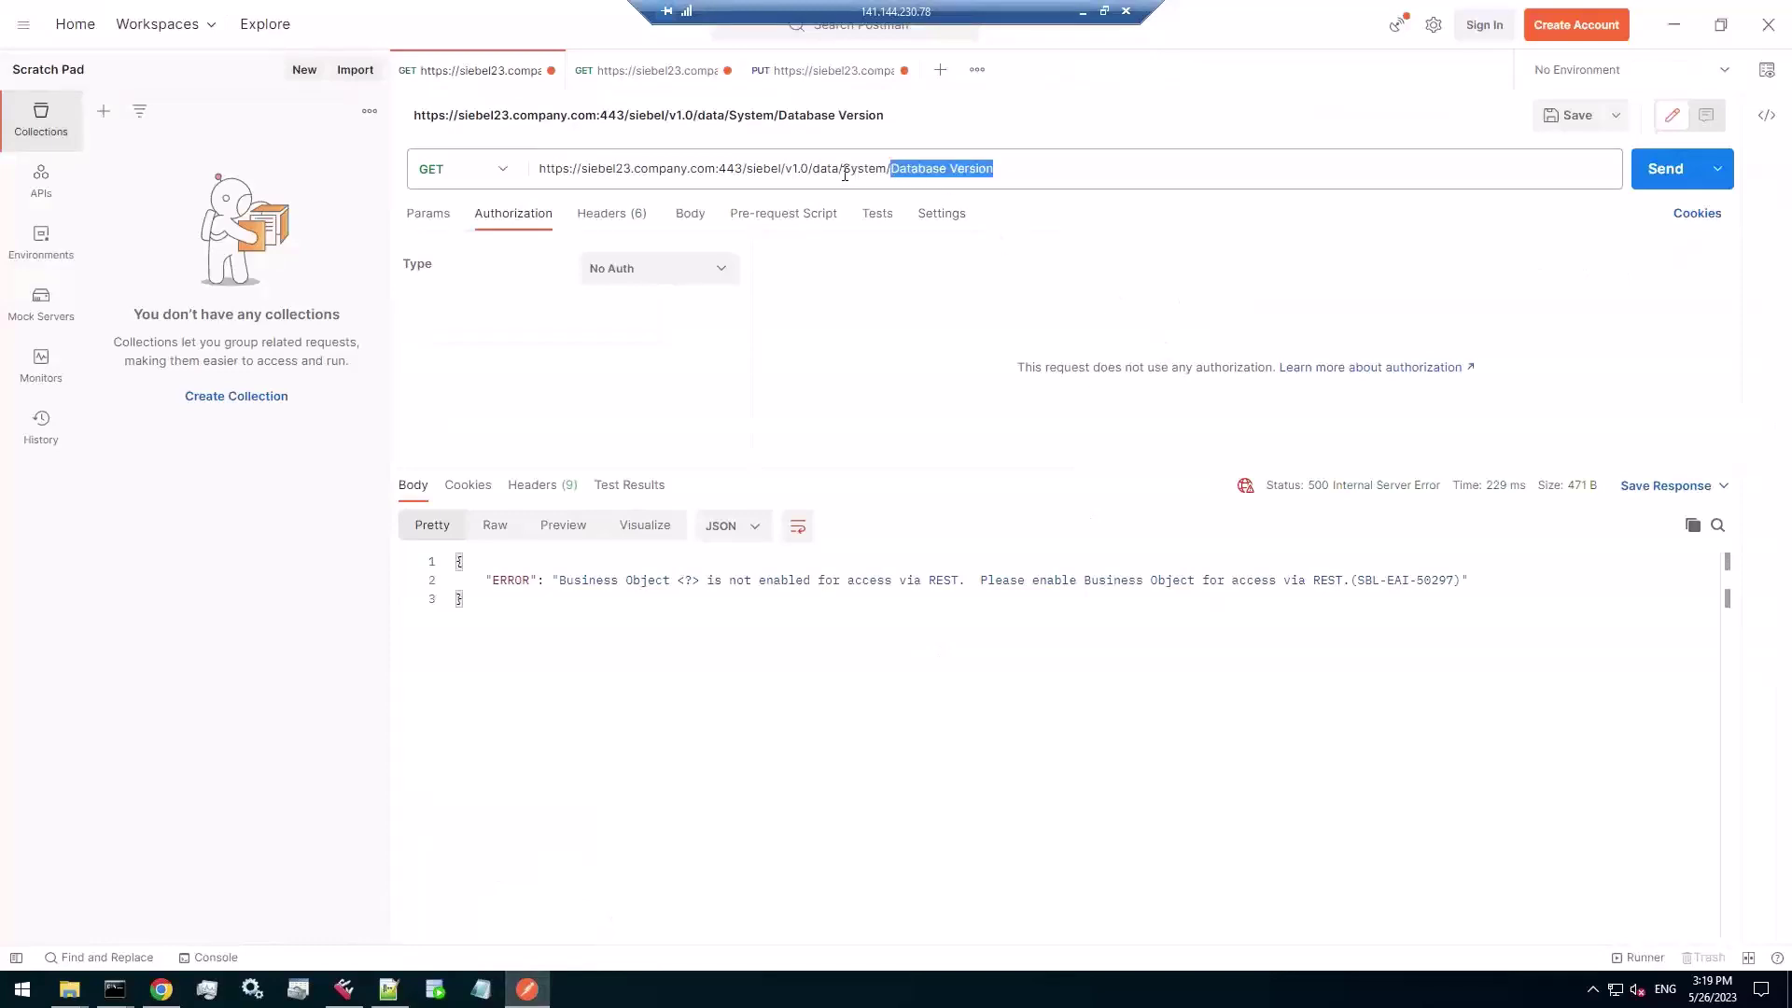
shift+click(845, 170)
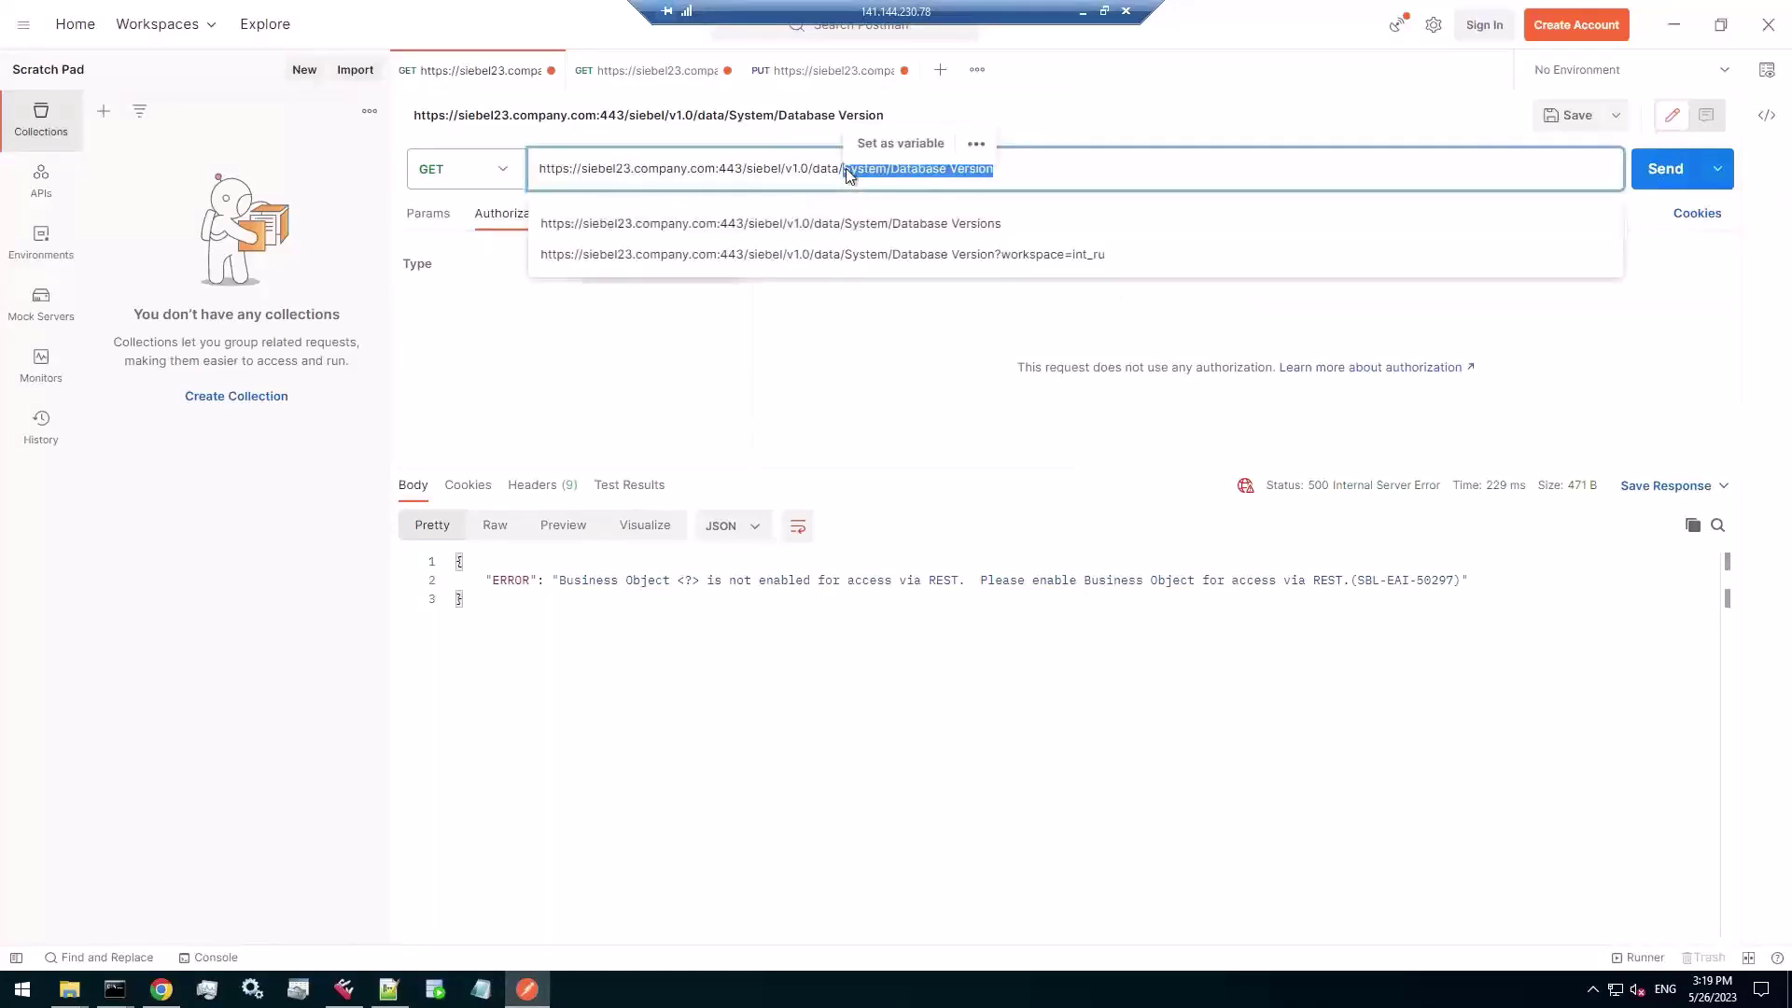
key(Escape)
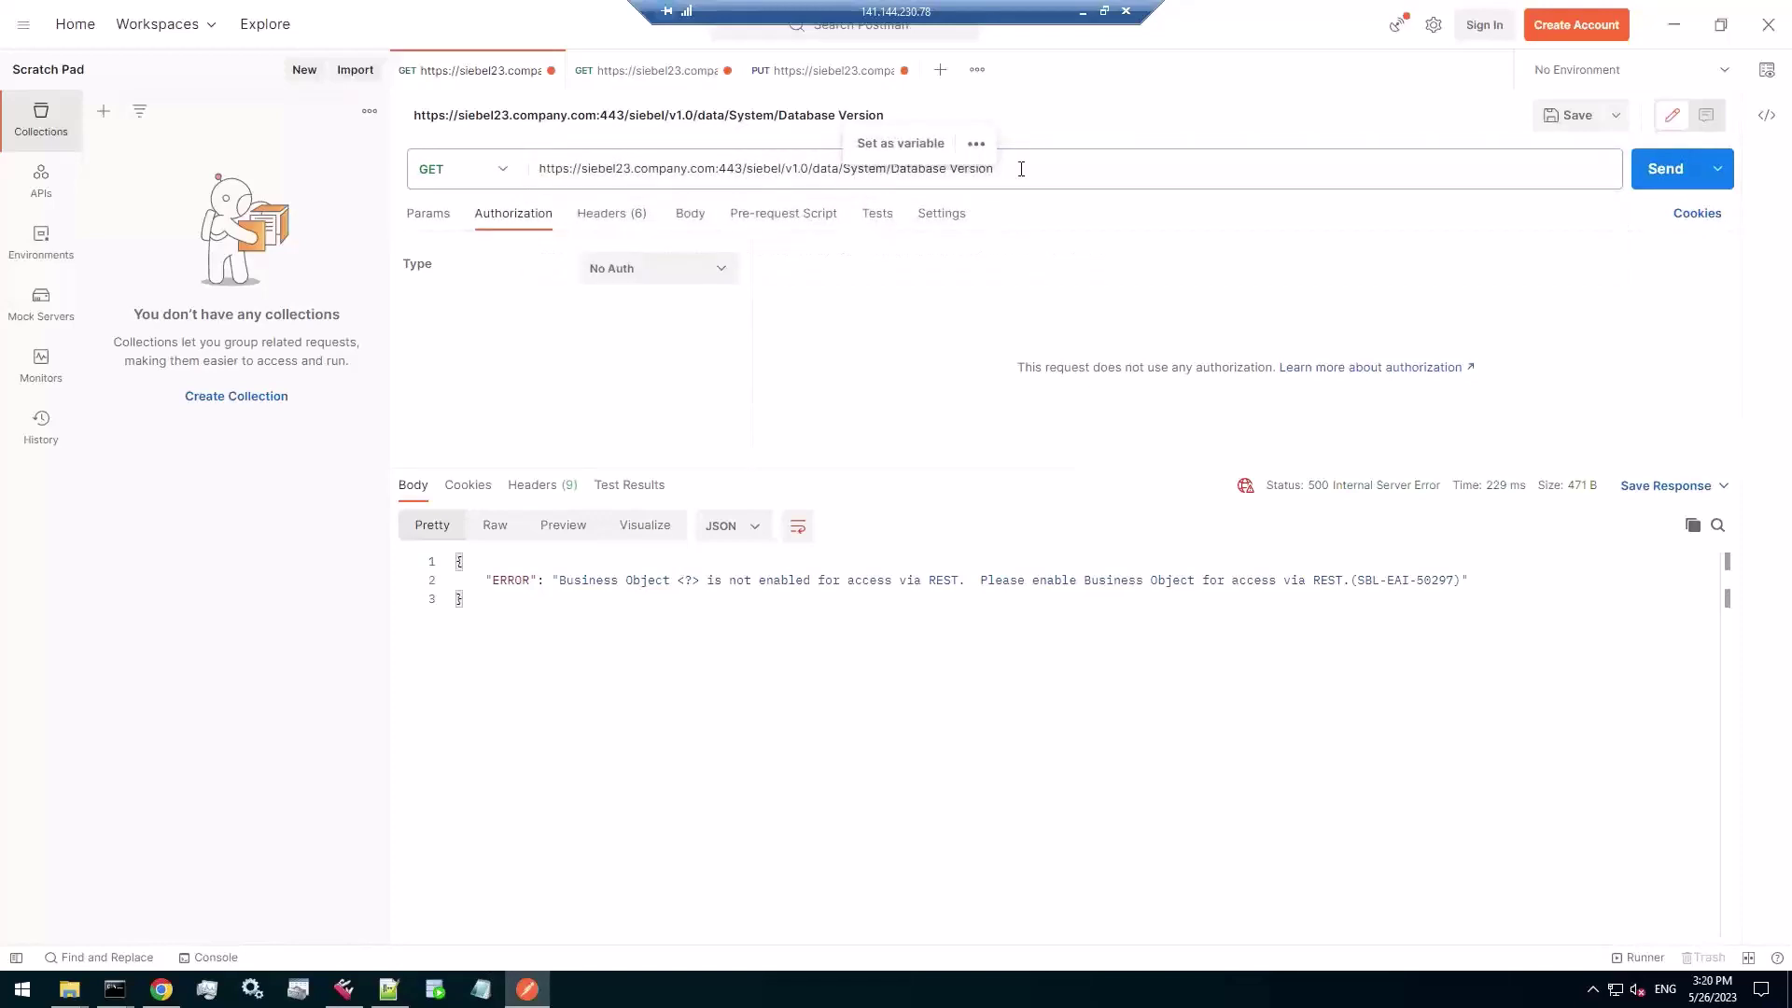
- In Siebel Tools, open the System business object's Database Version business component
click(343, 989)
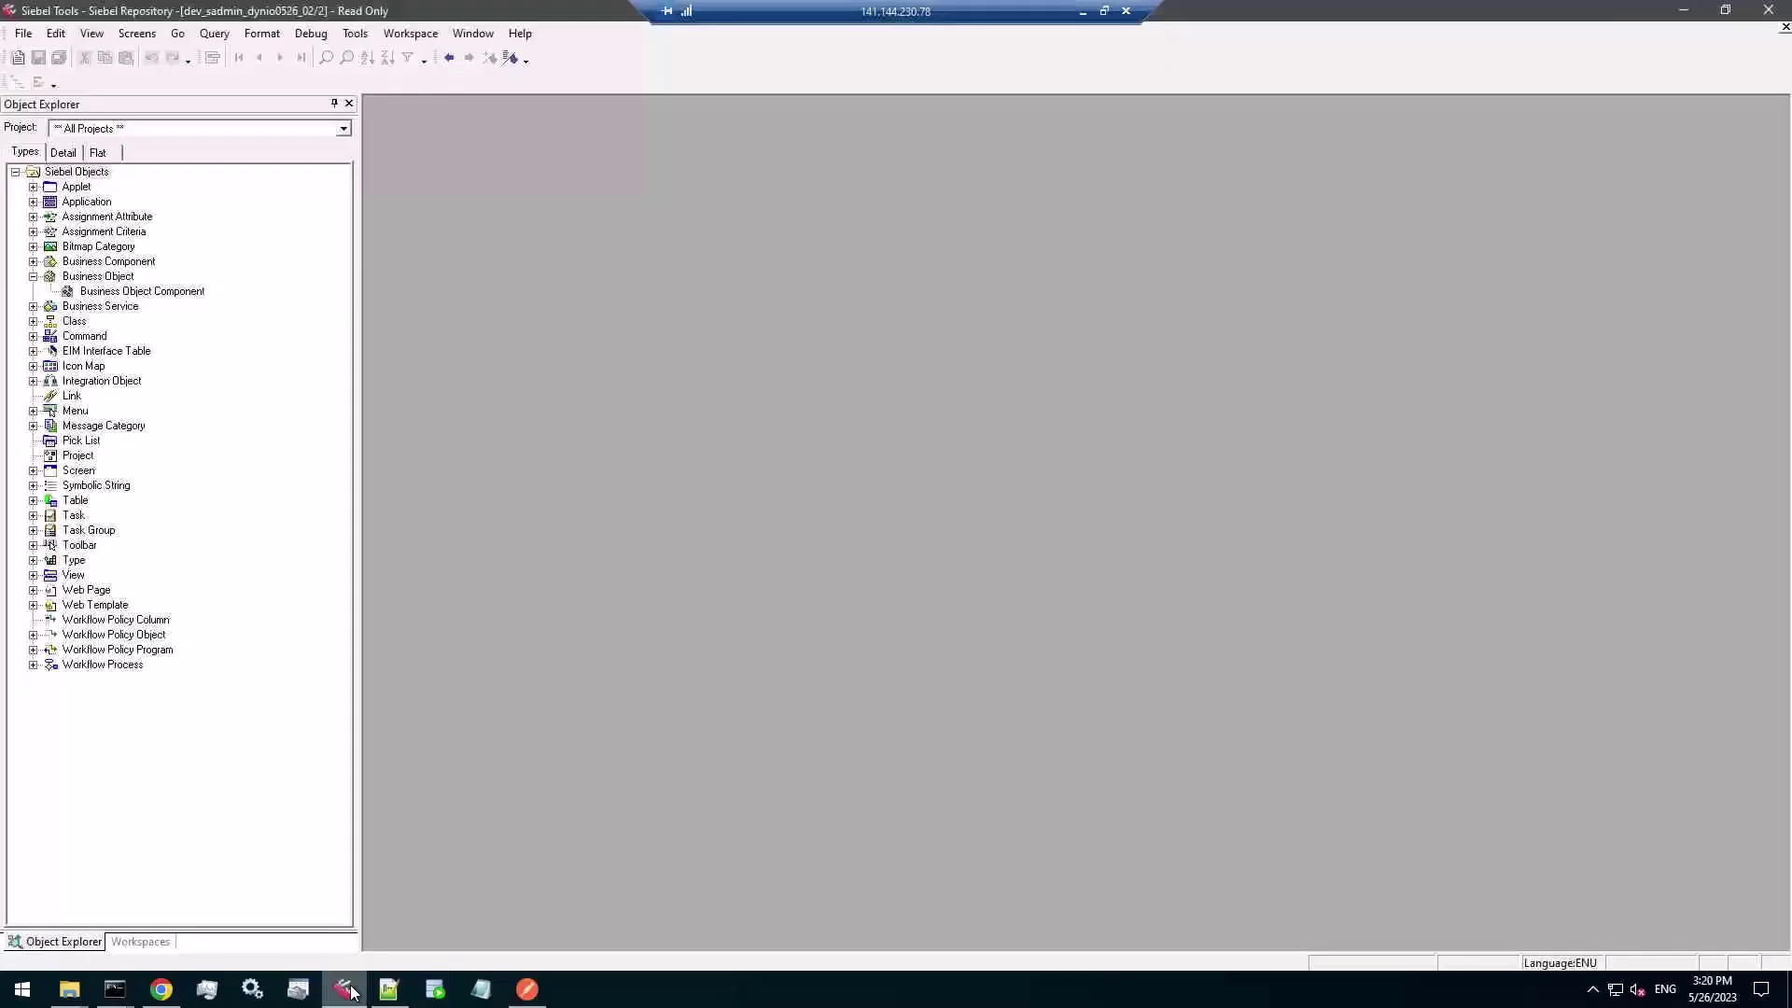
click(111, 277)
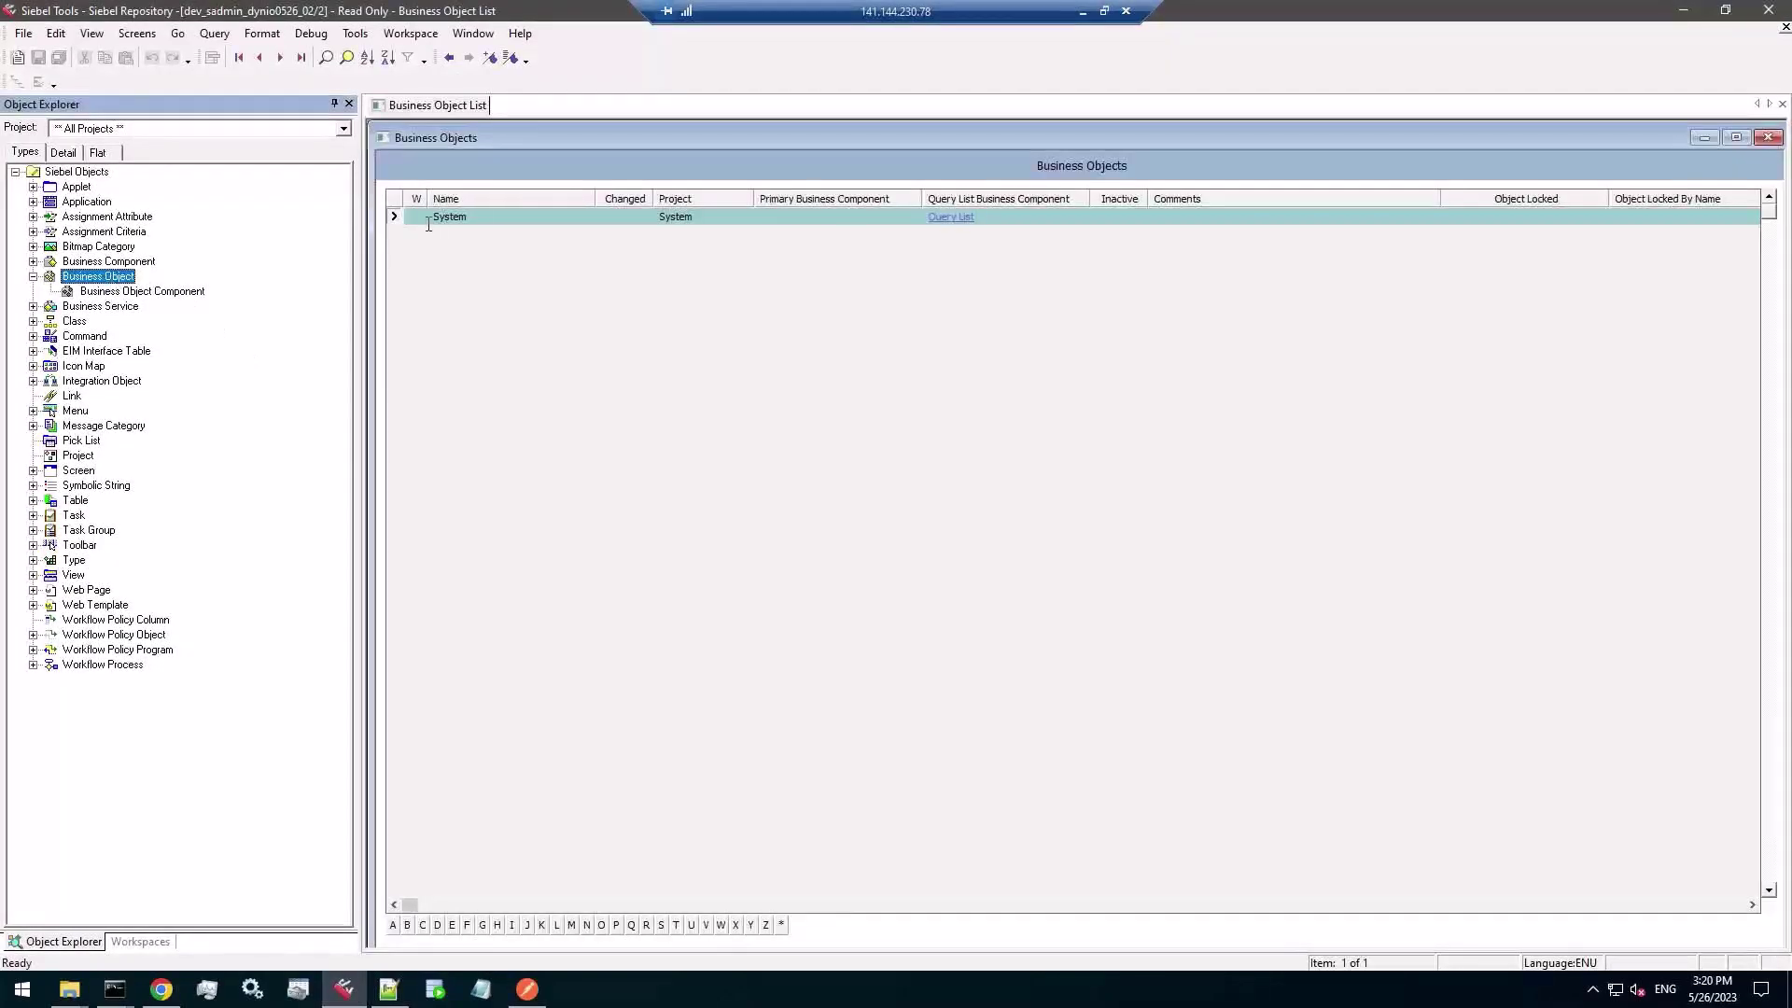
click(491, 218)
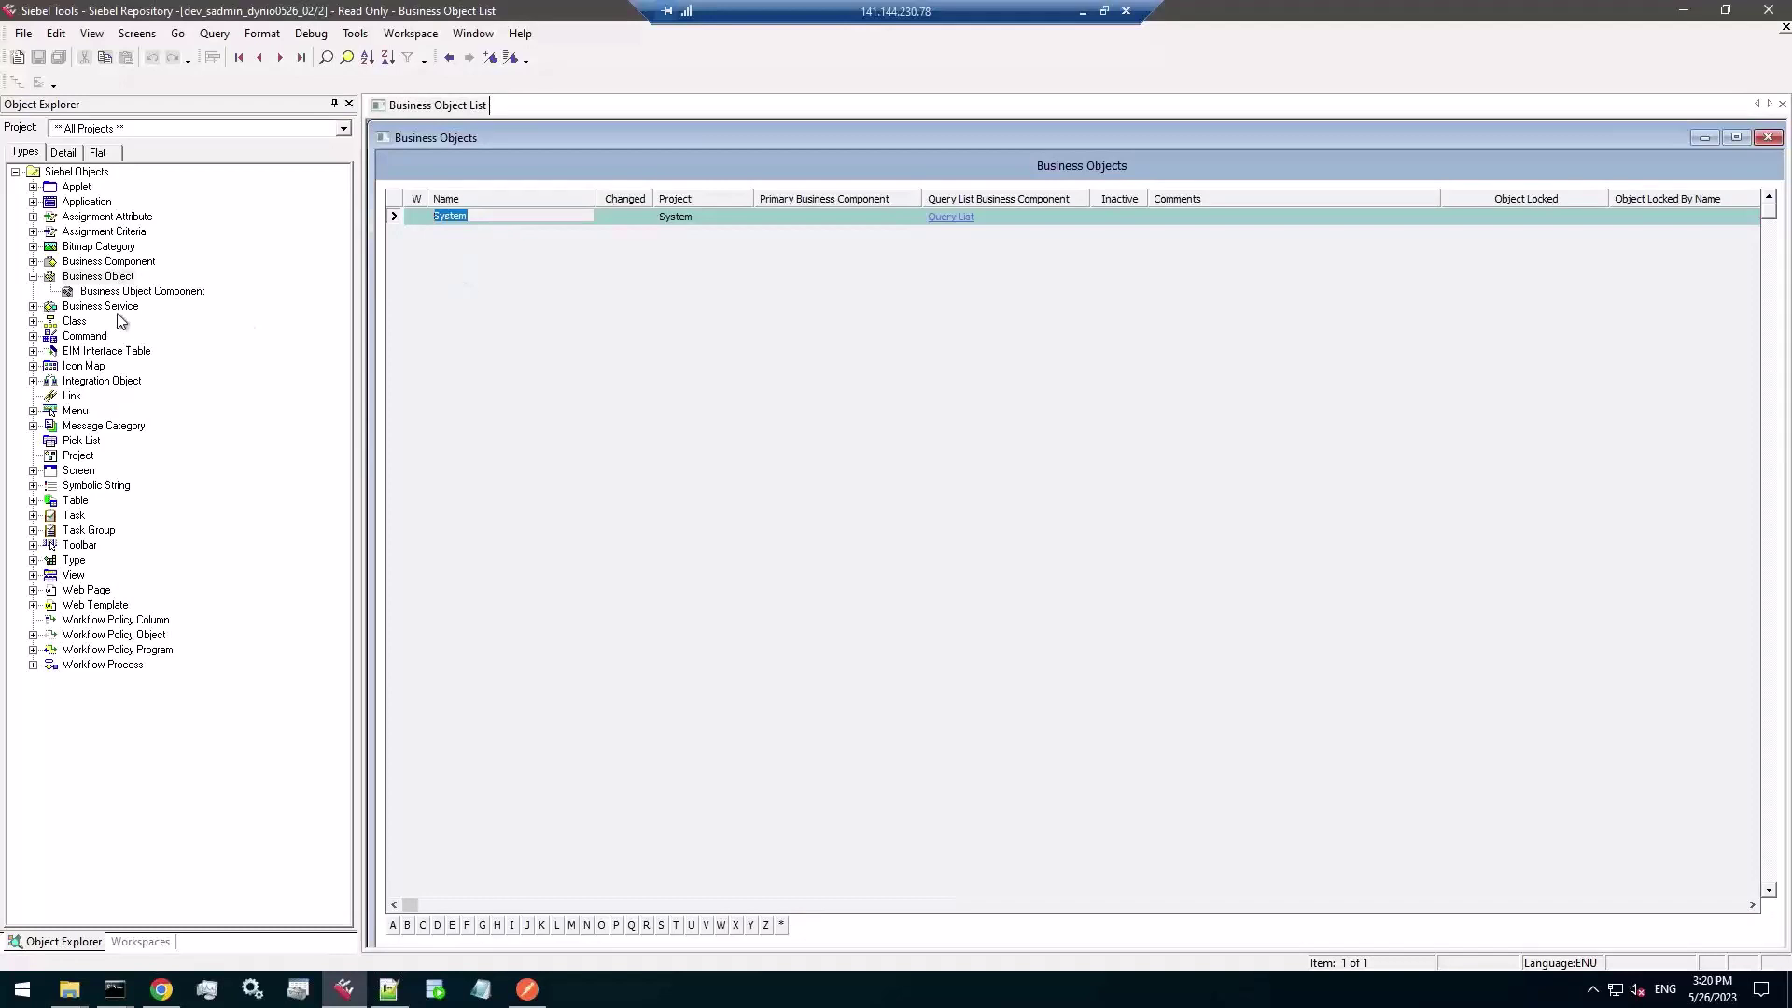
click(126, 292)
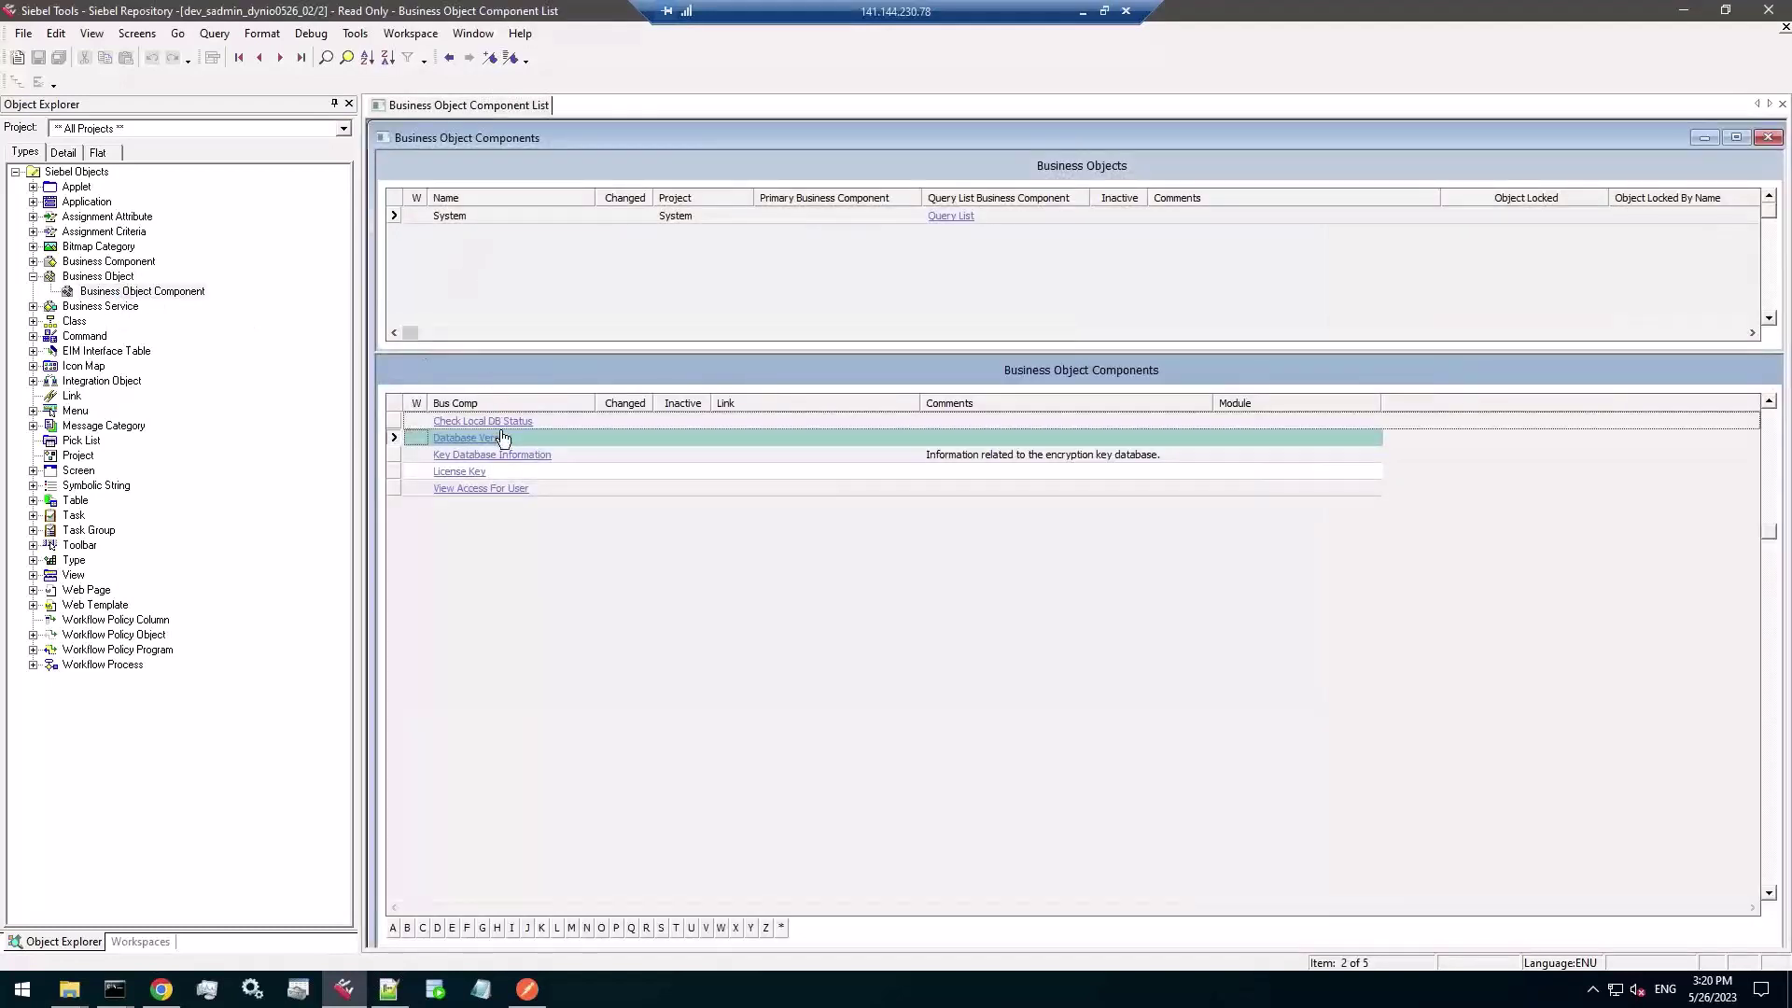
click(497, 444)
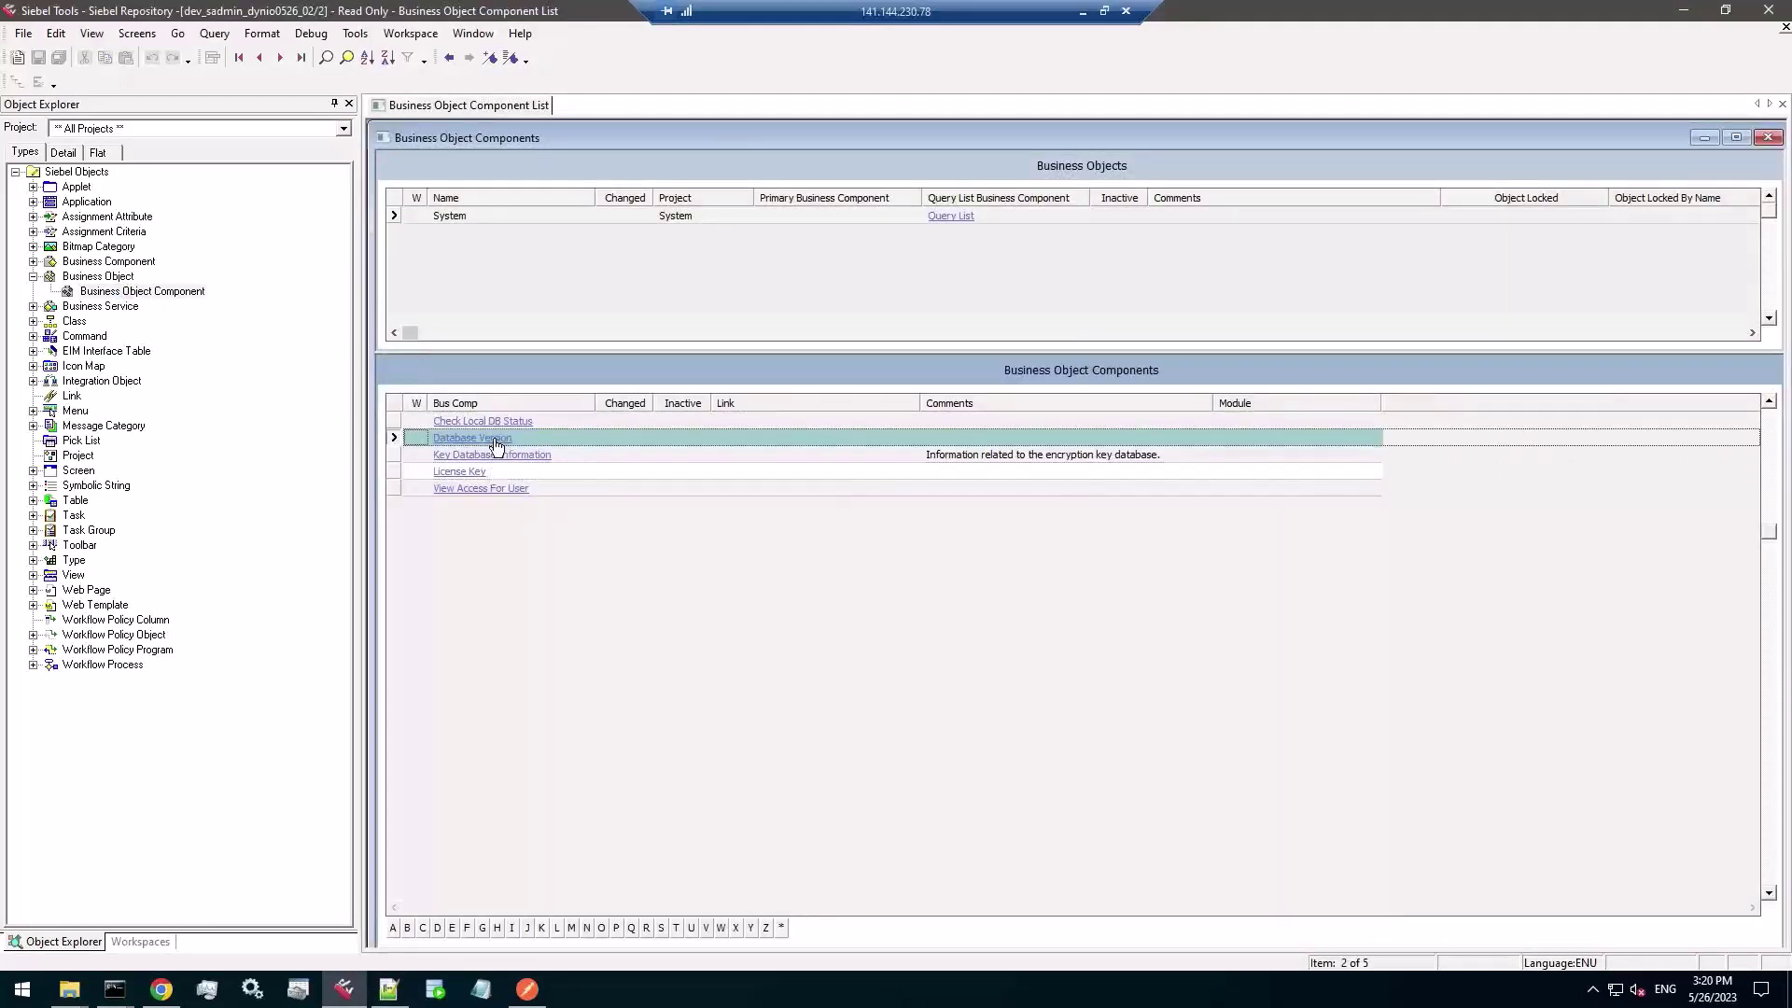
click(497, 445)
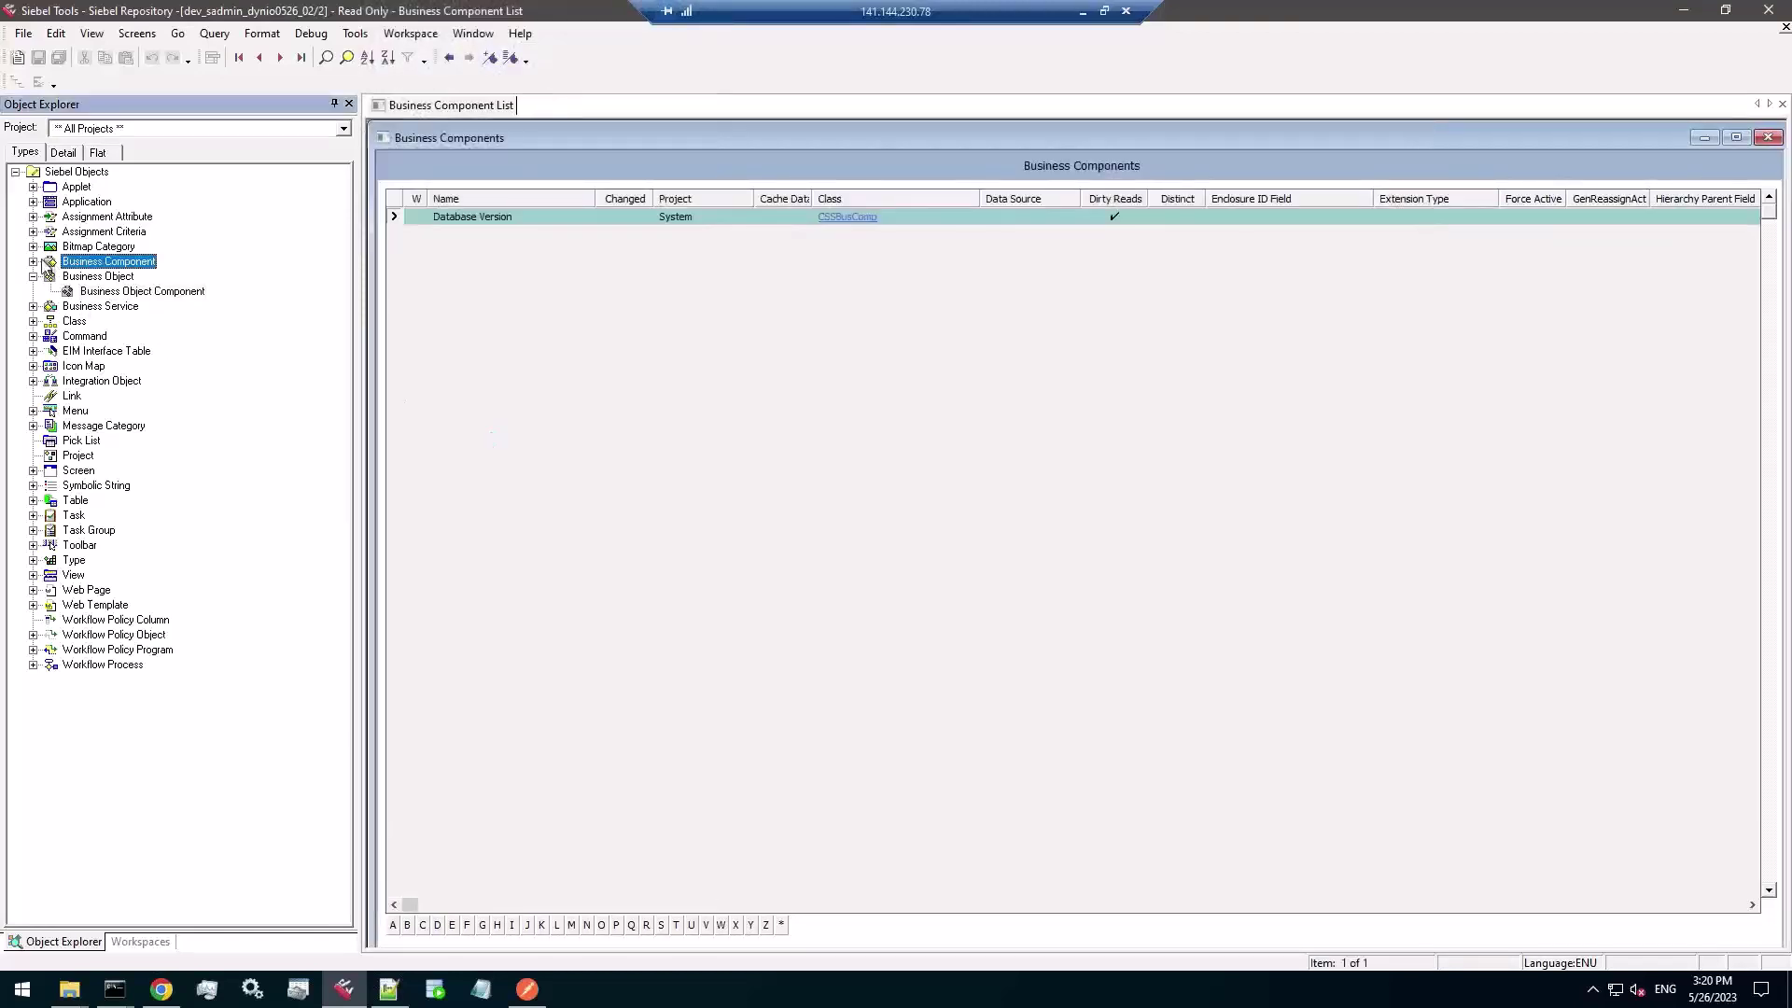
- List Database Version's fields and inspect the Application Version field
click(34, 261)
click(92, 335)
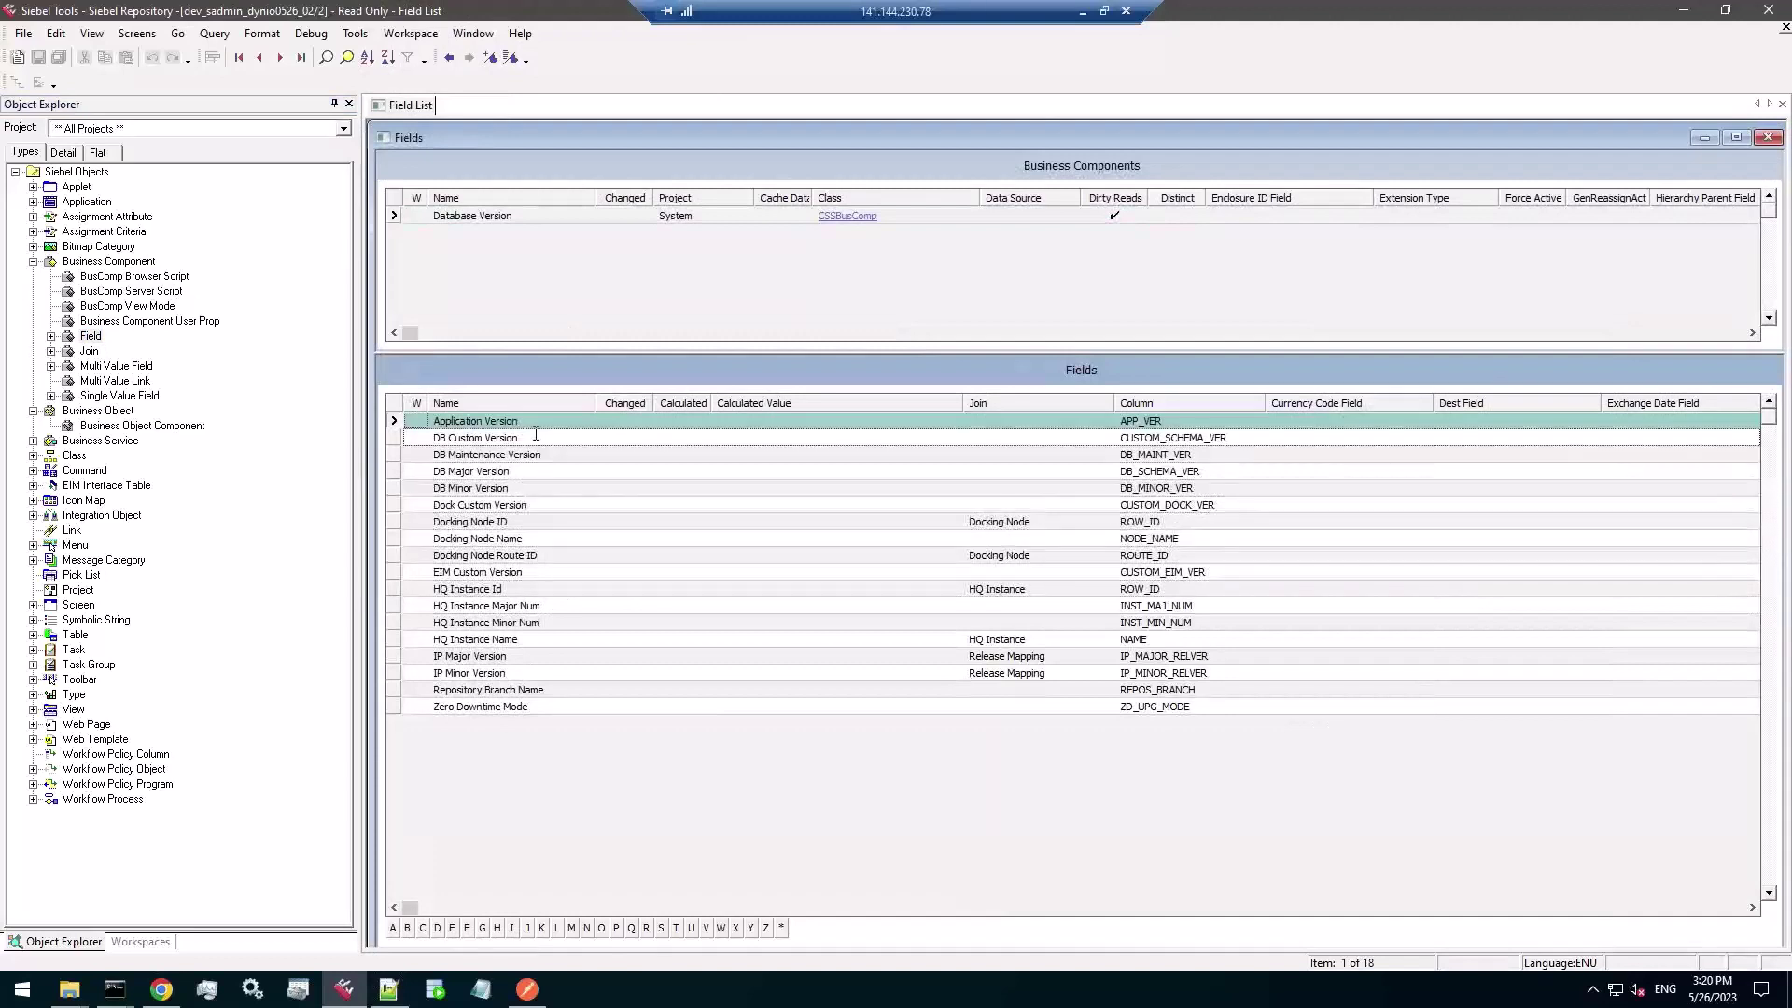
click(534, 421)
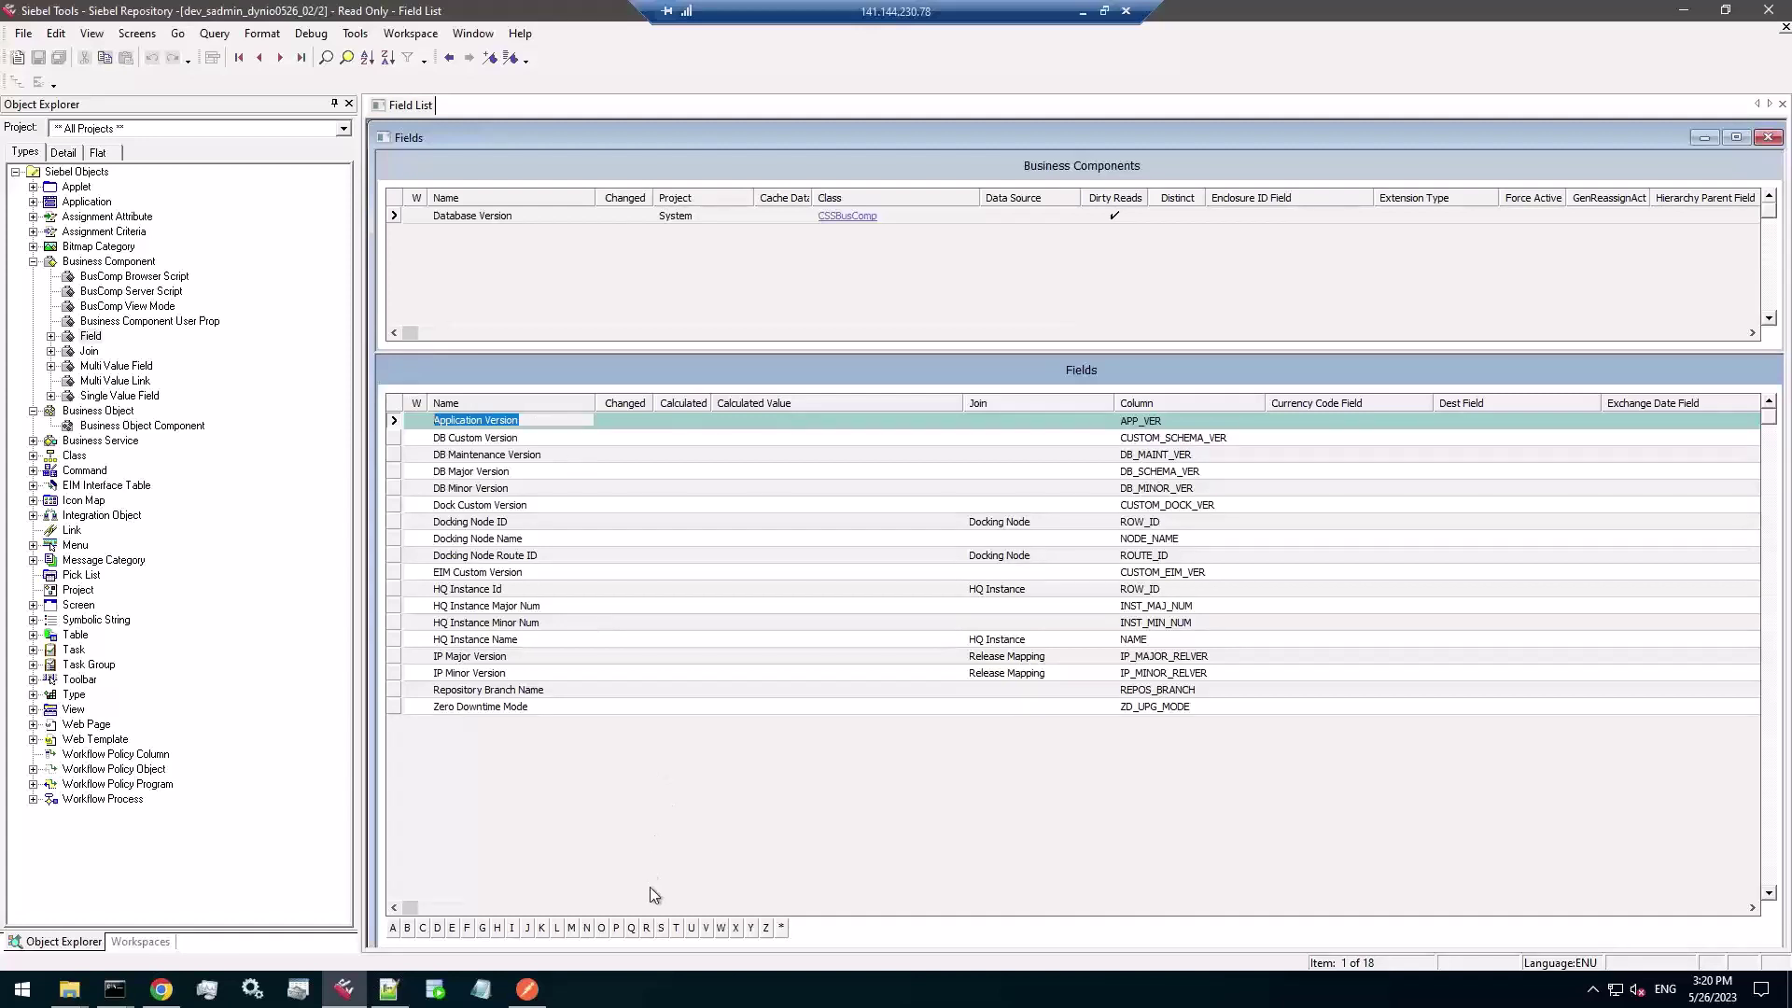
click(537, 998)
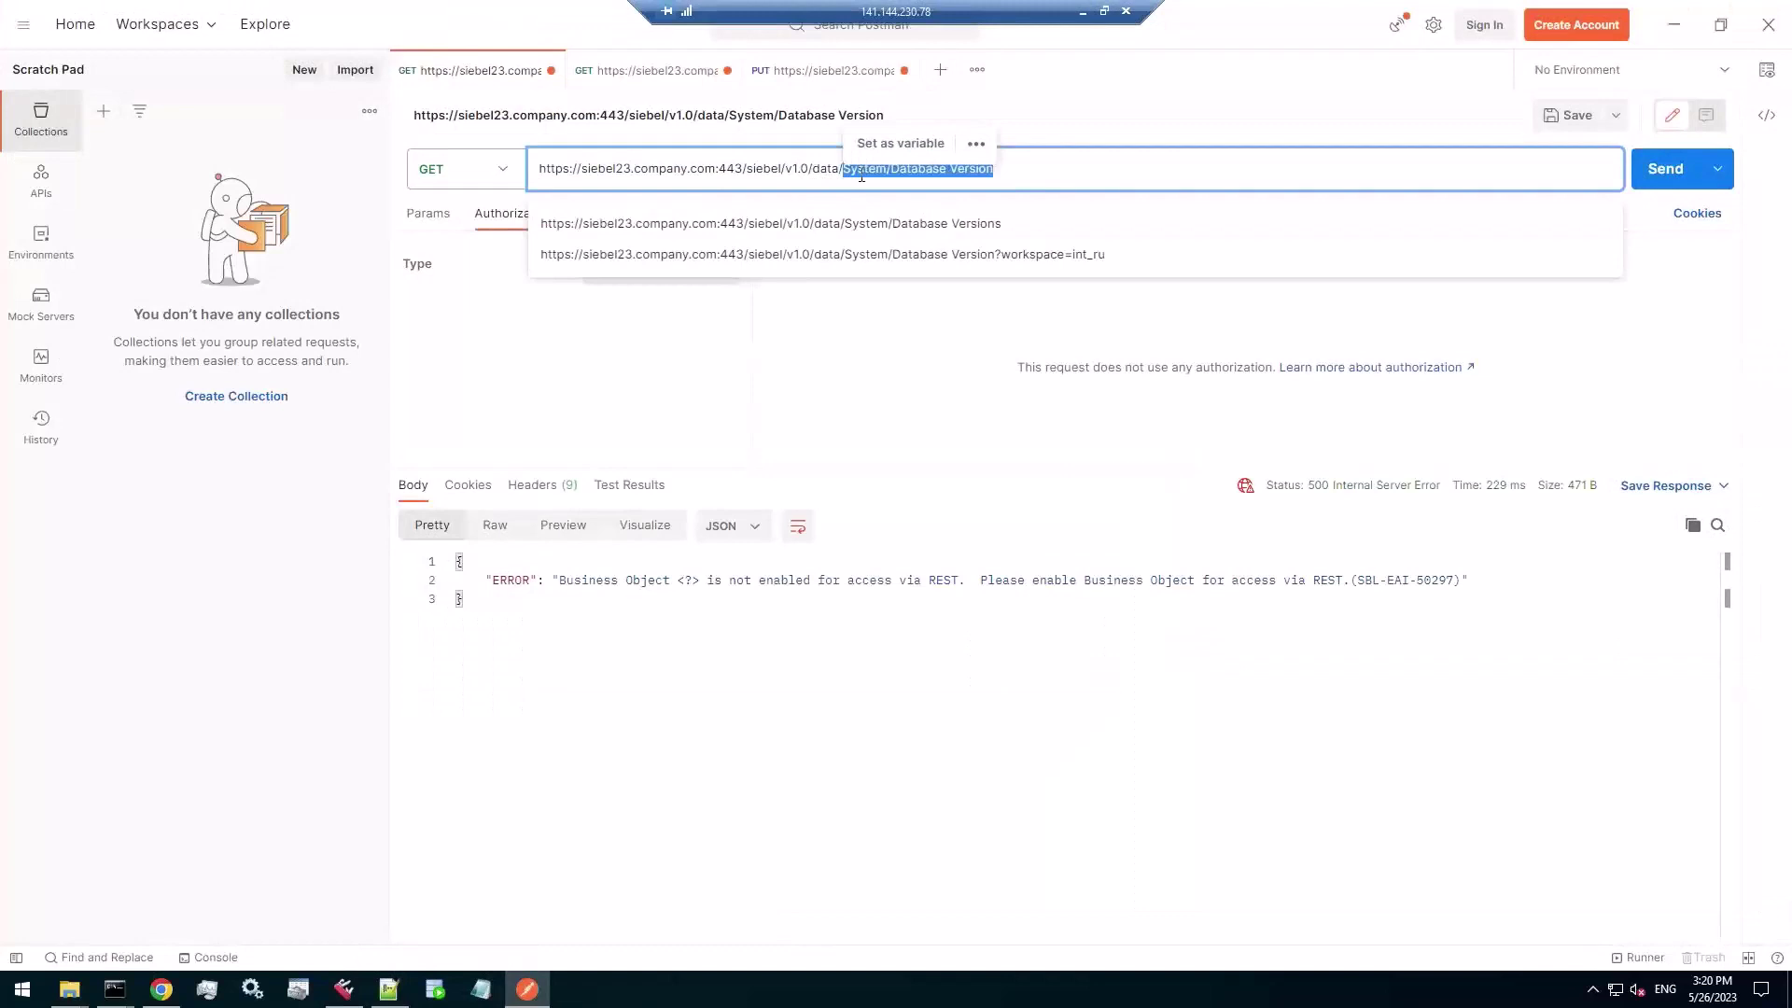
- Resend the System/Database Version GET and read its SBL-EAI-50297 not-enabled-for-REST error
click(997, 176)
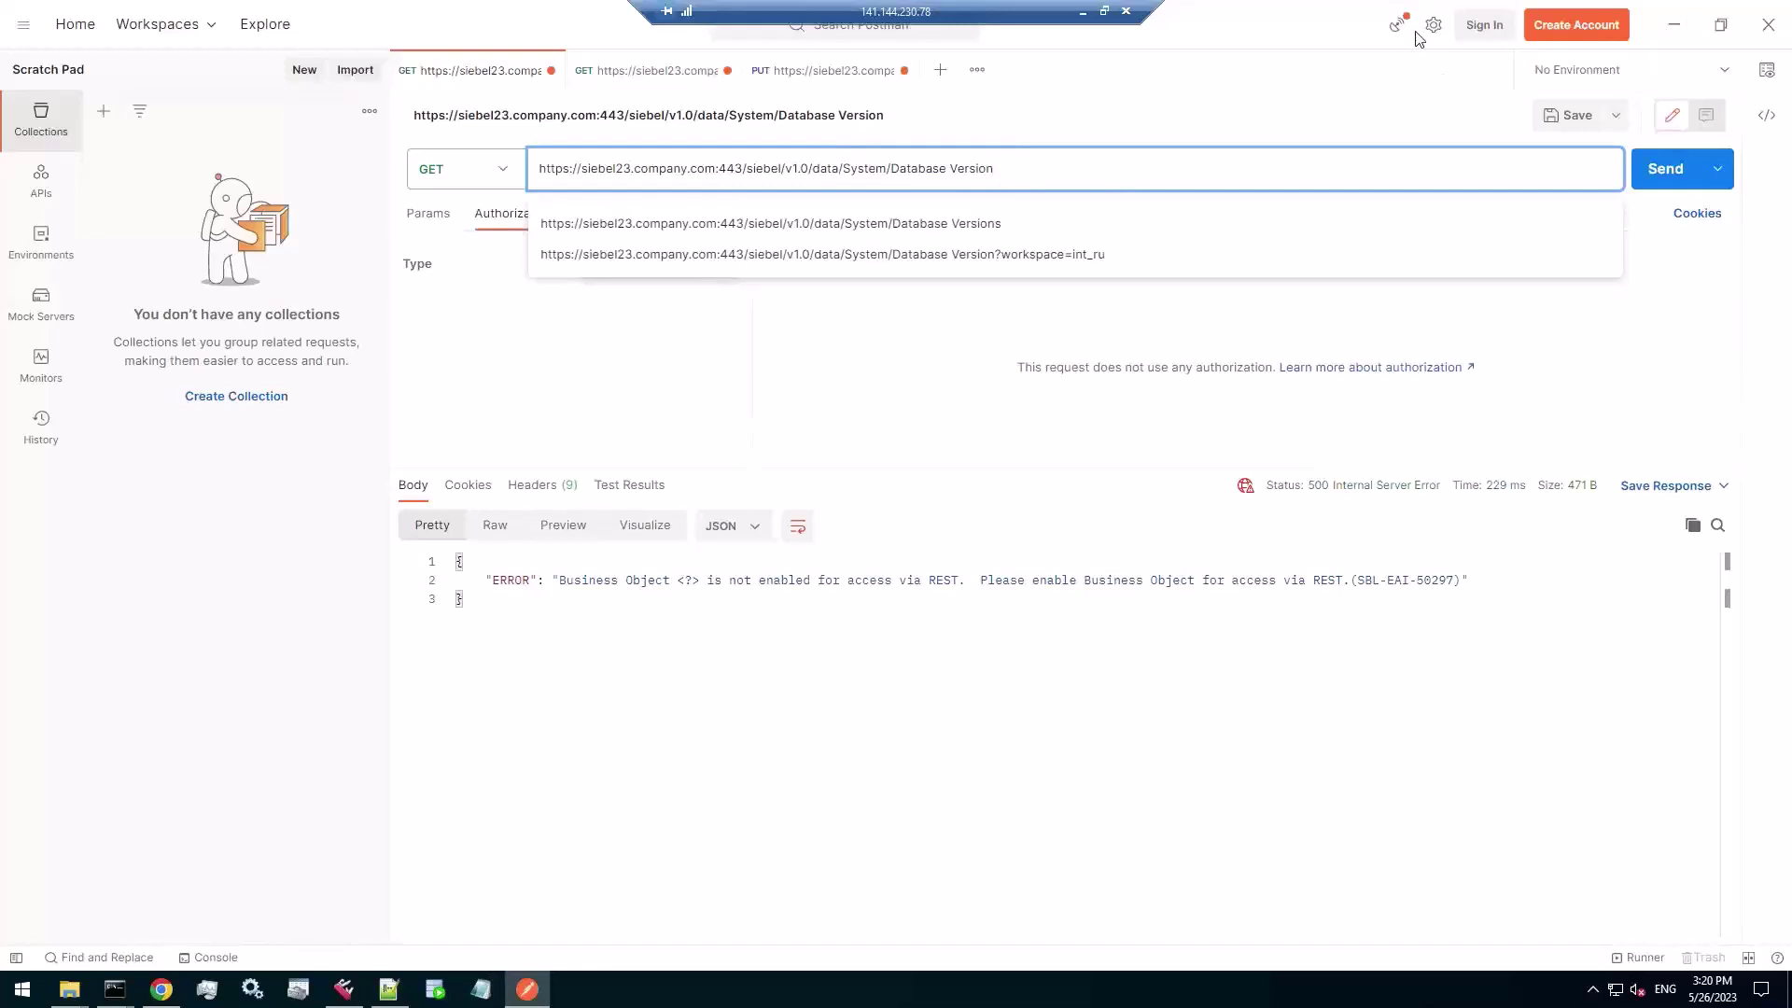
key(Return)
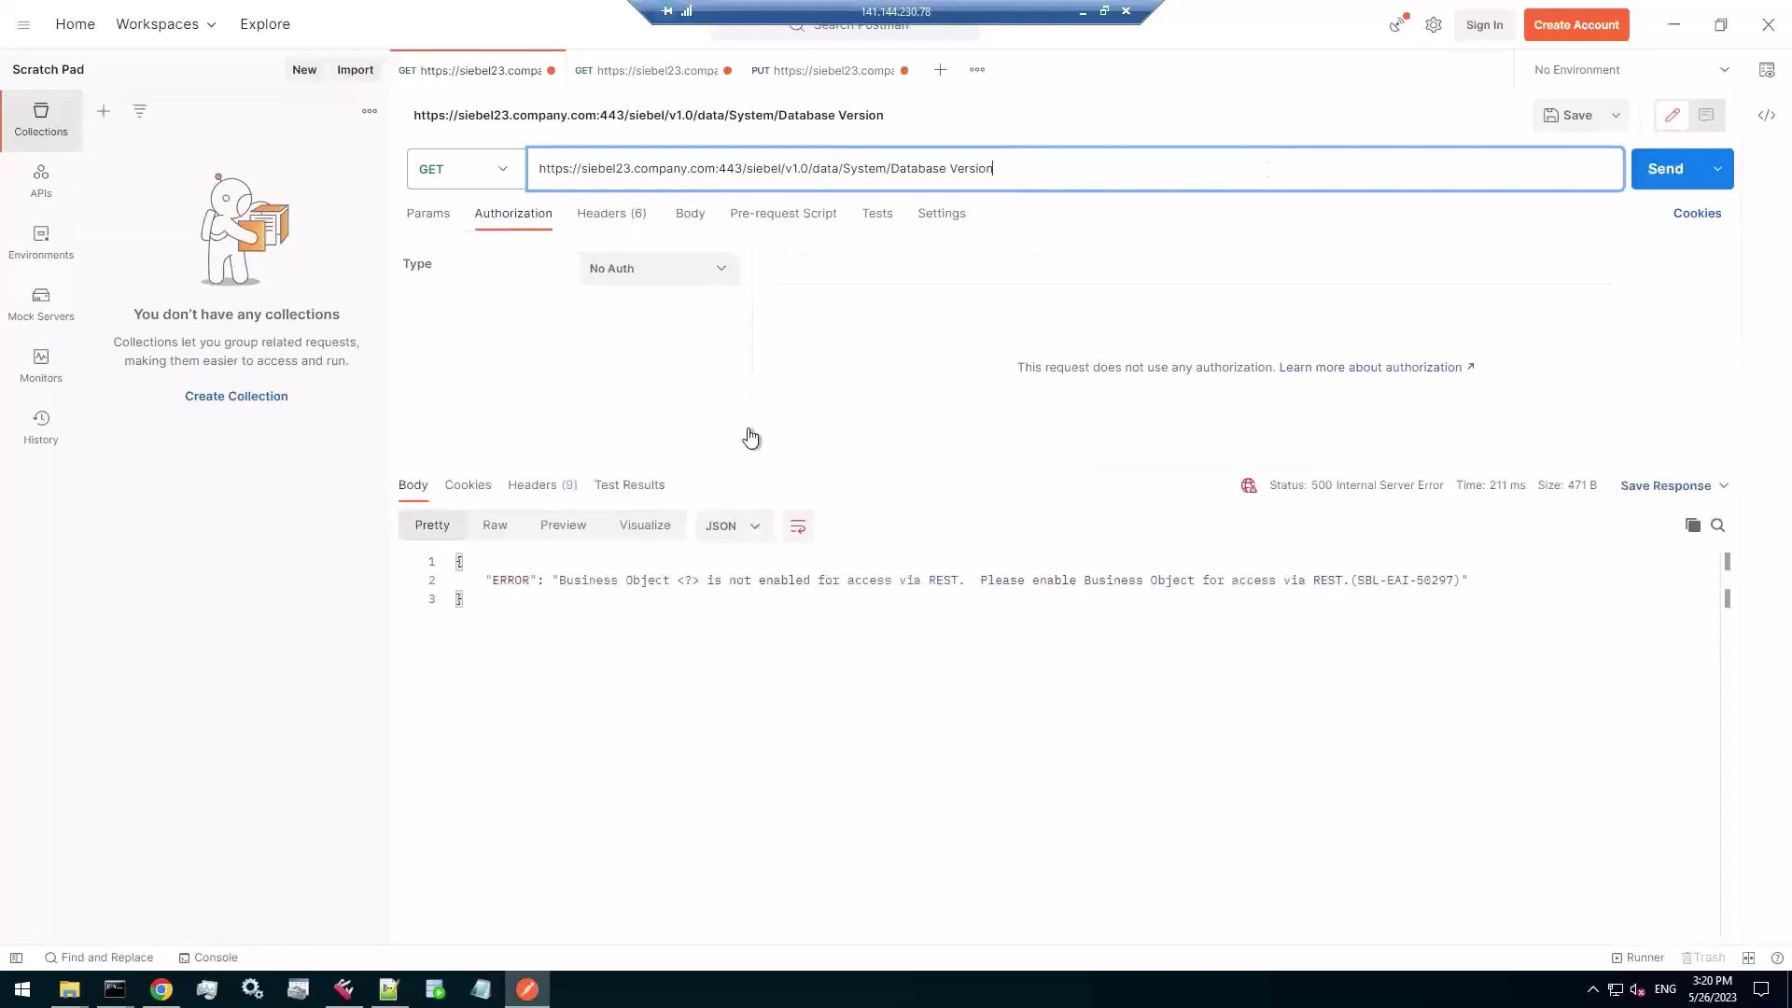
drag(680, 580, 703, 582)
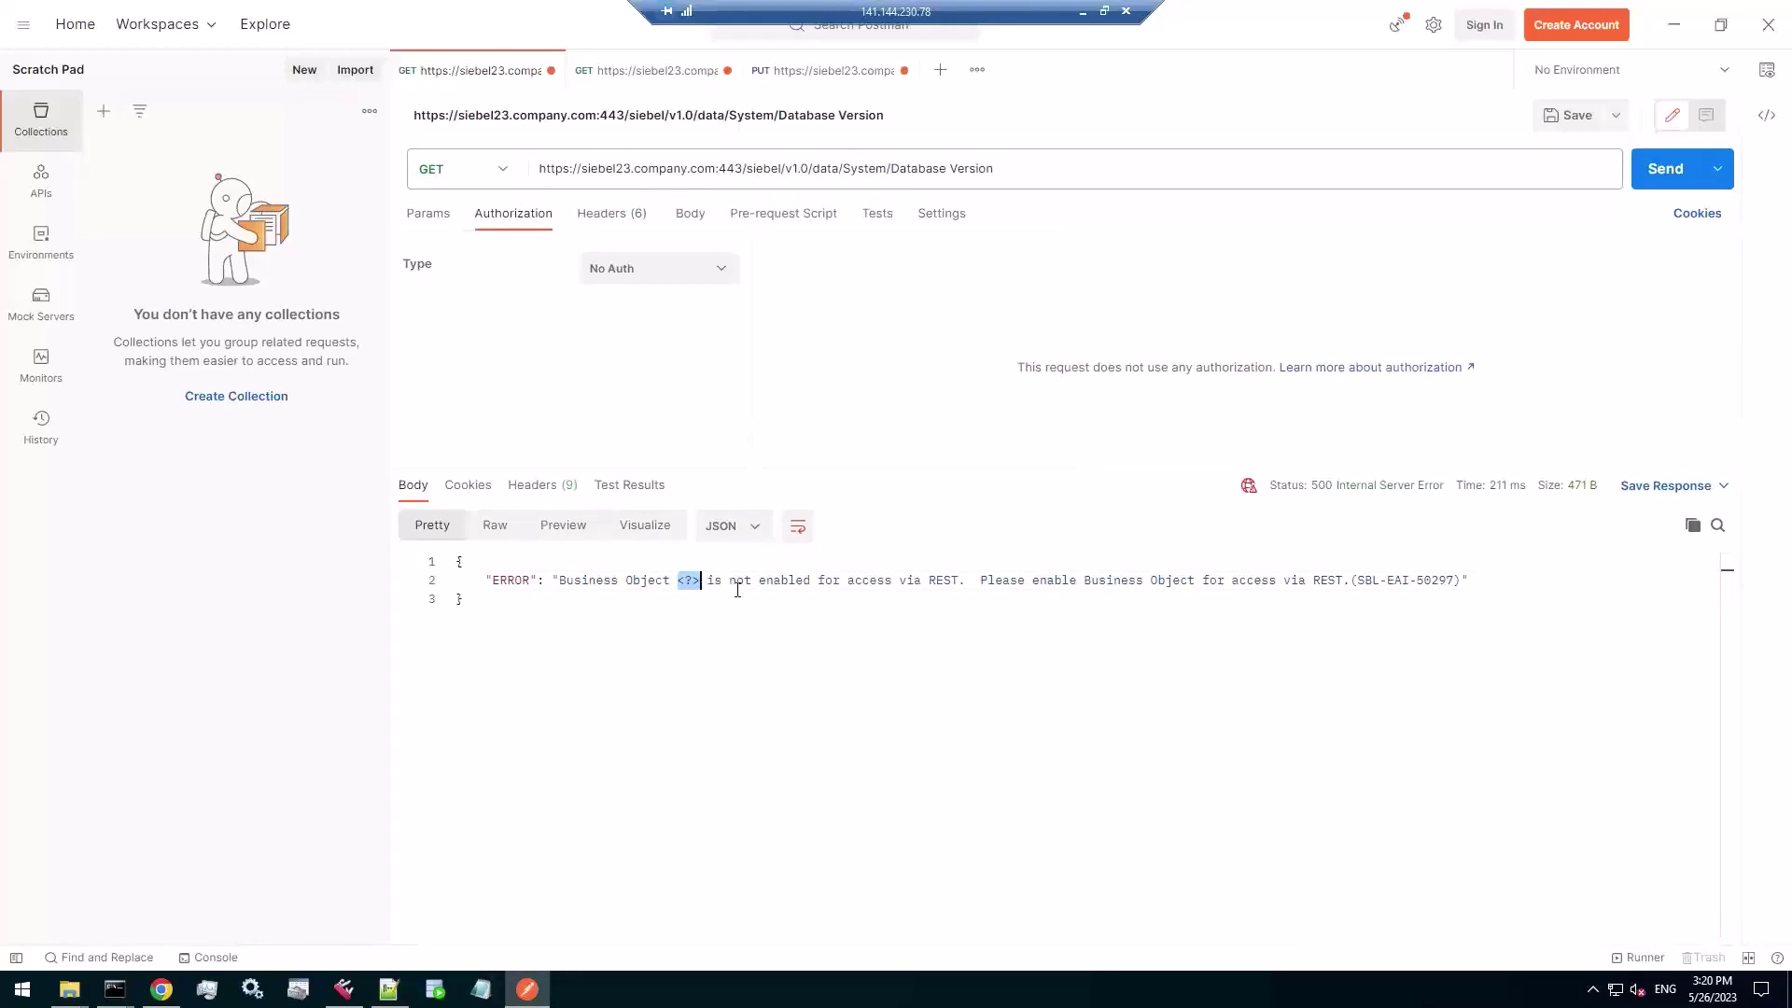
drag(759, 580, 1449, 579)
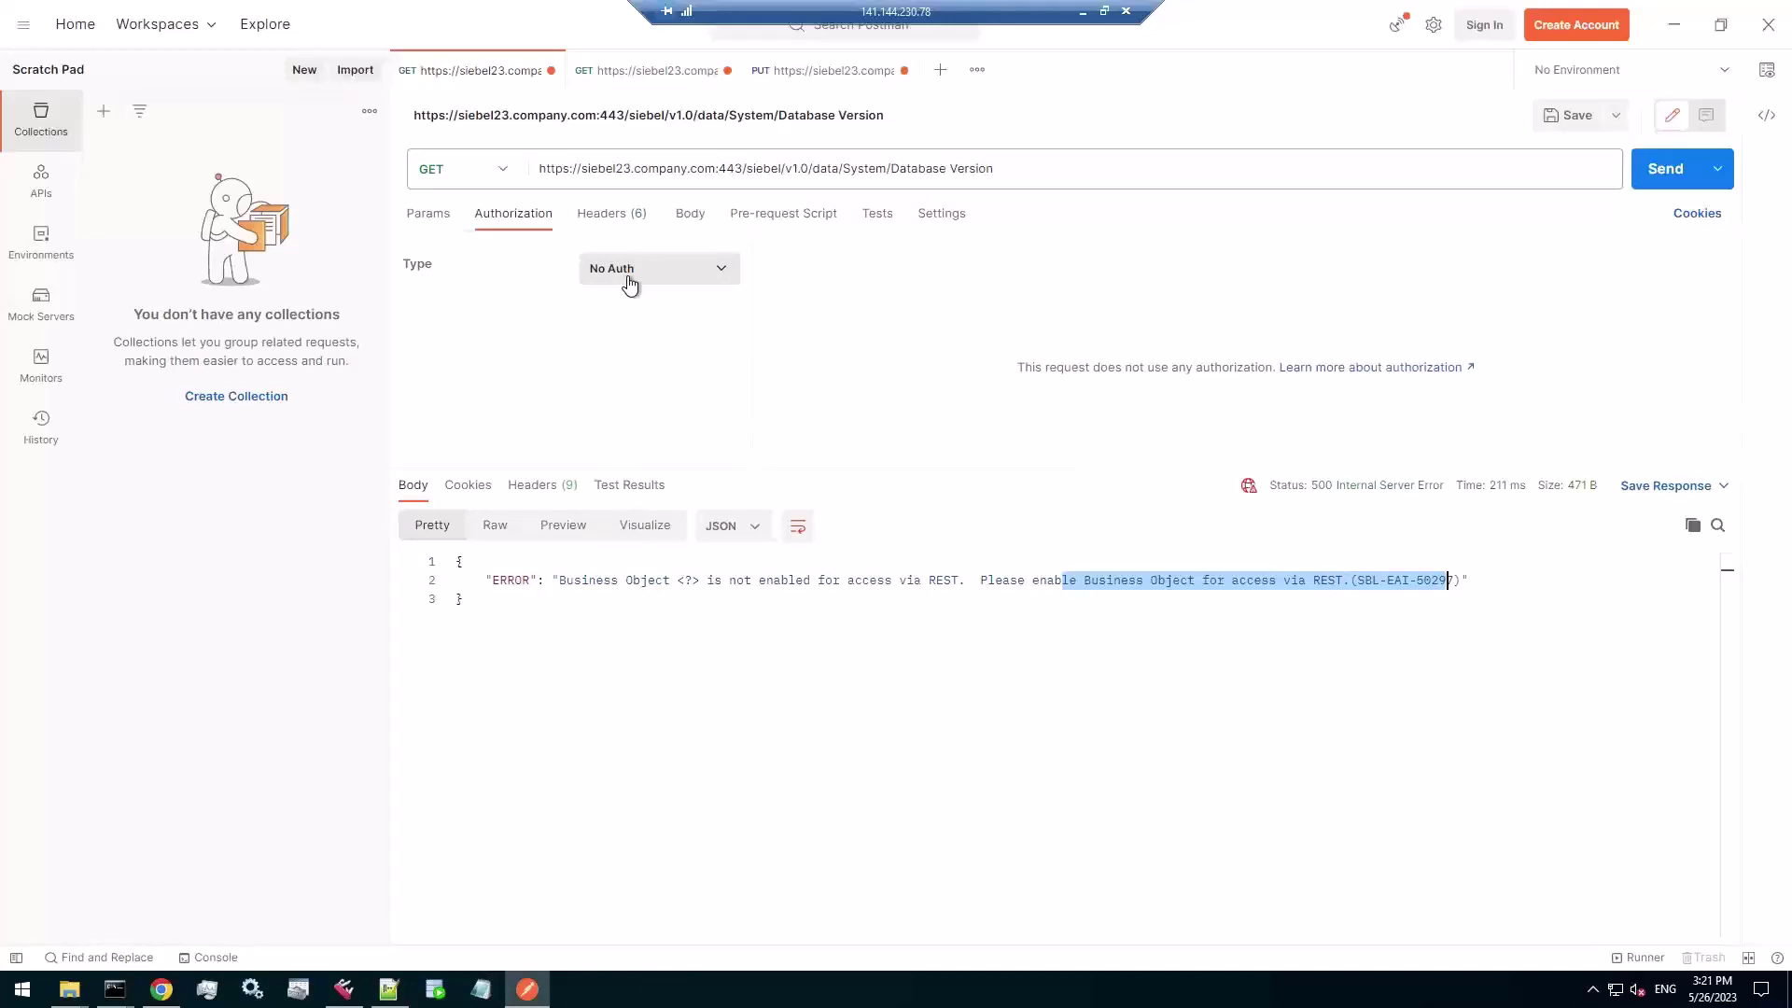
click(625, 580)
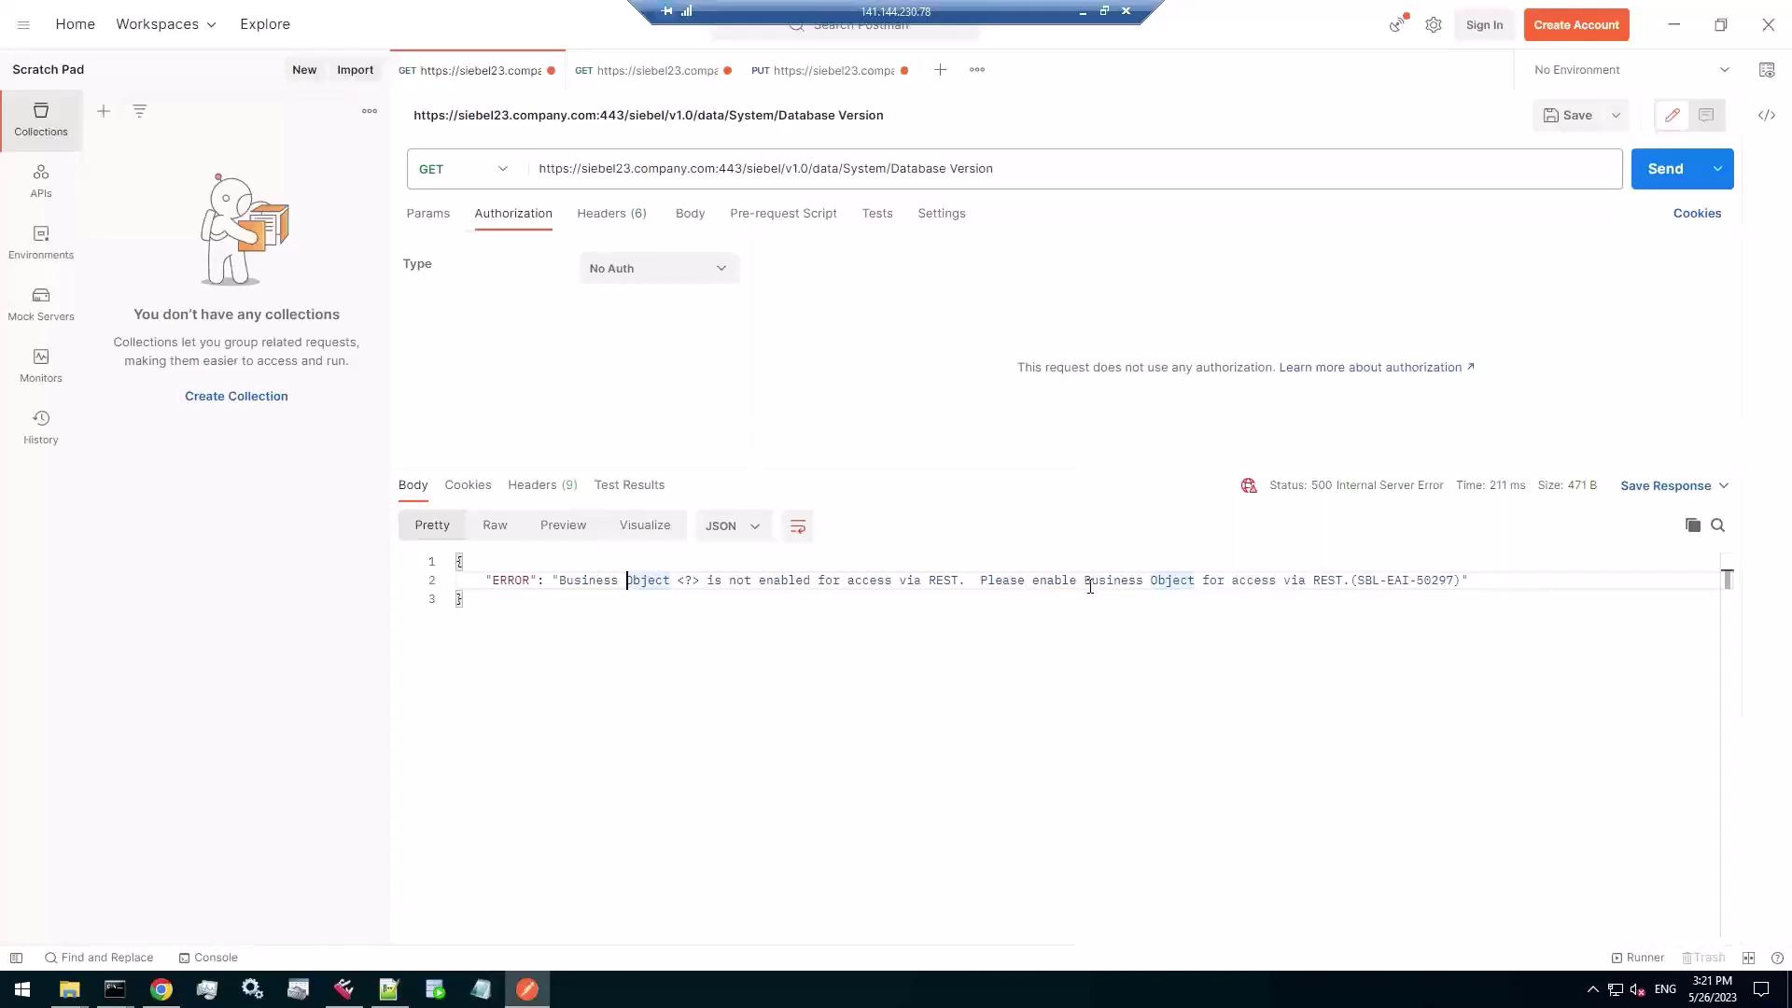
click(162, 995)
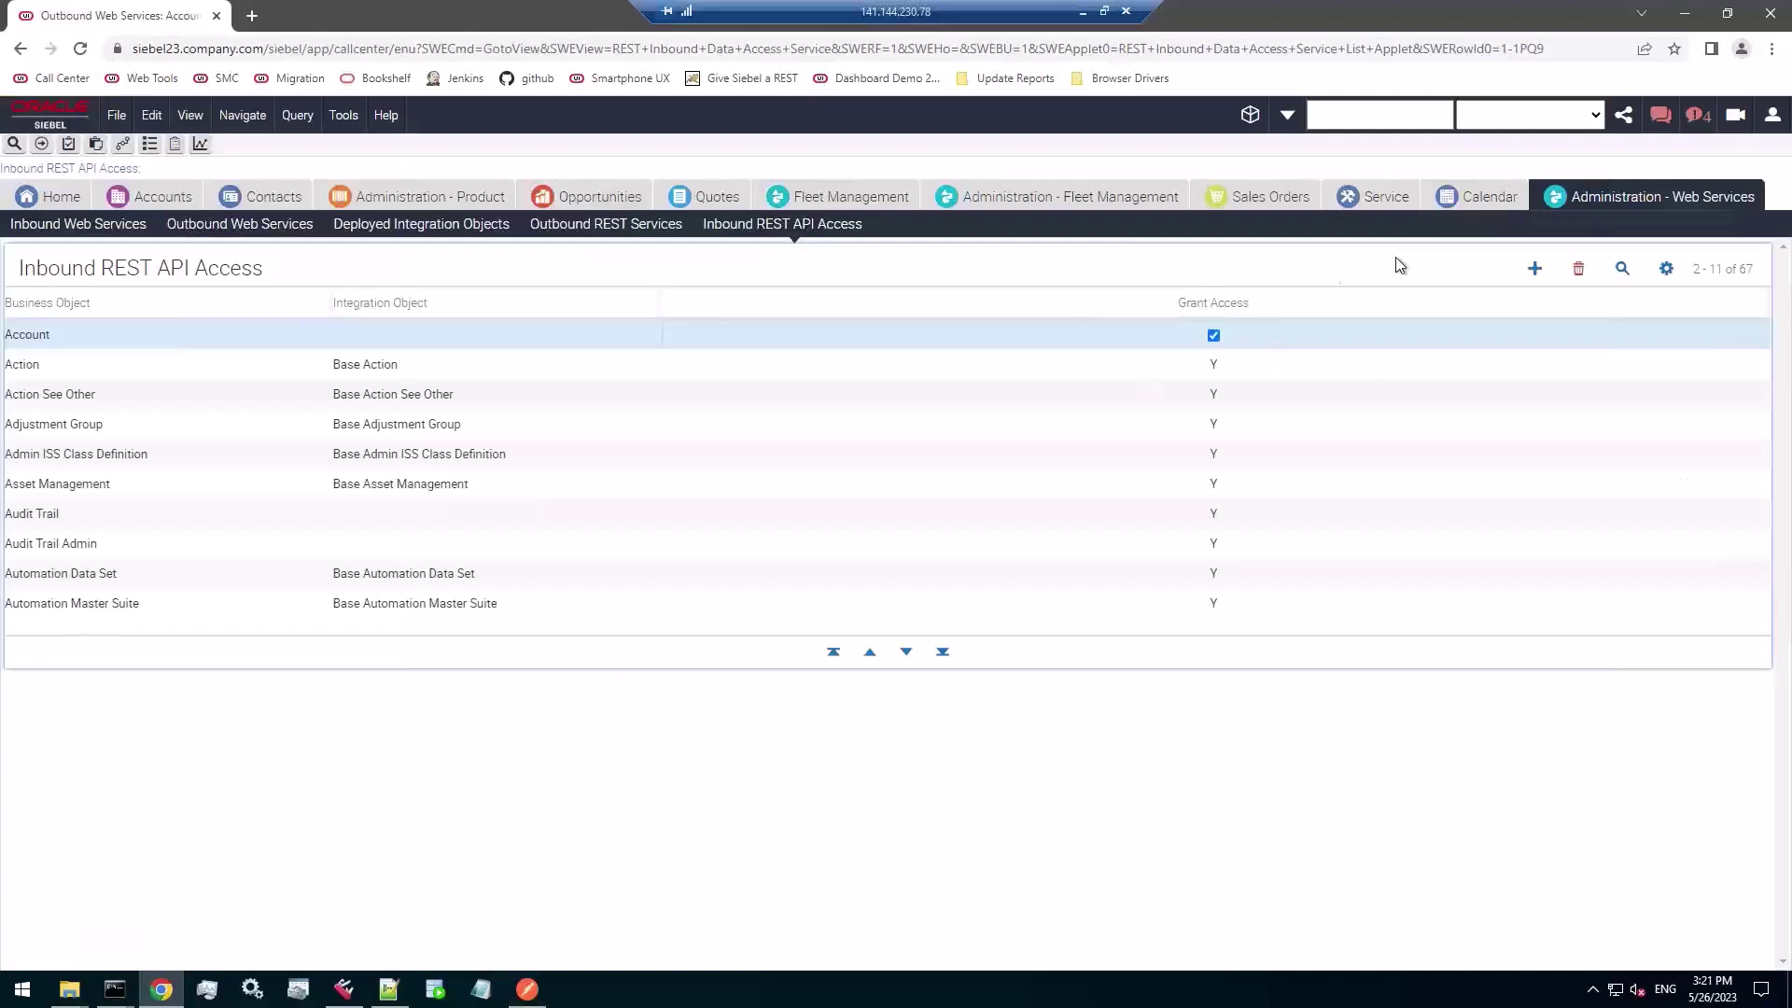
- Add a System business object record with Grant Access ticked and save it
key(ctrl+b)
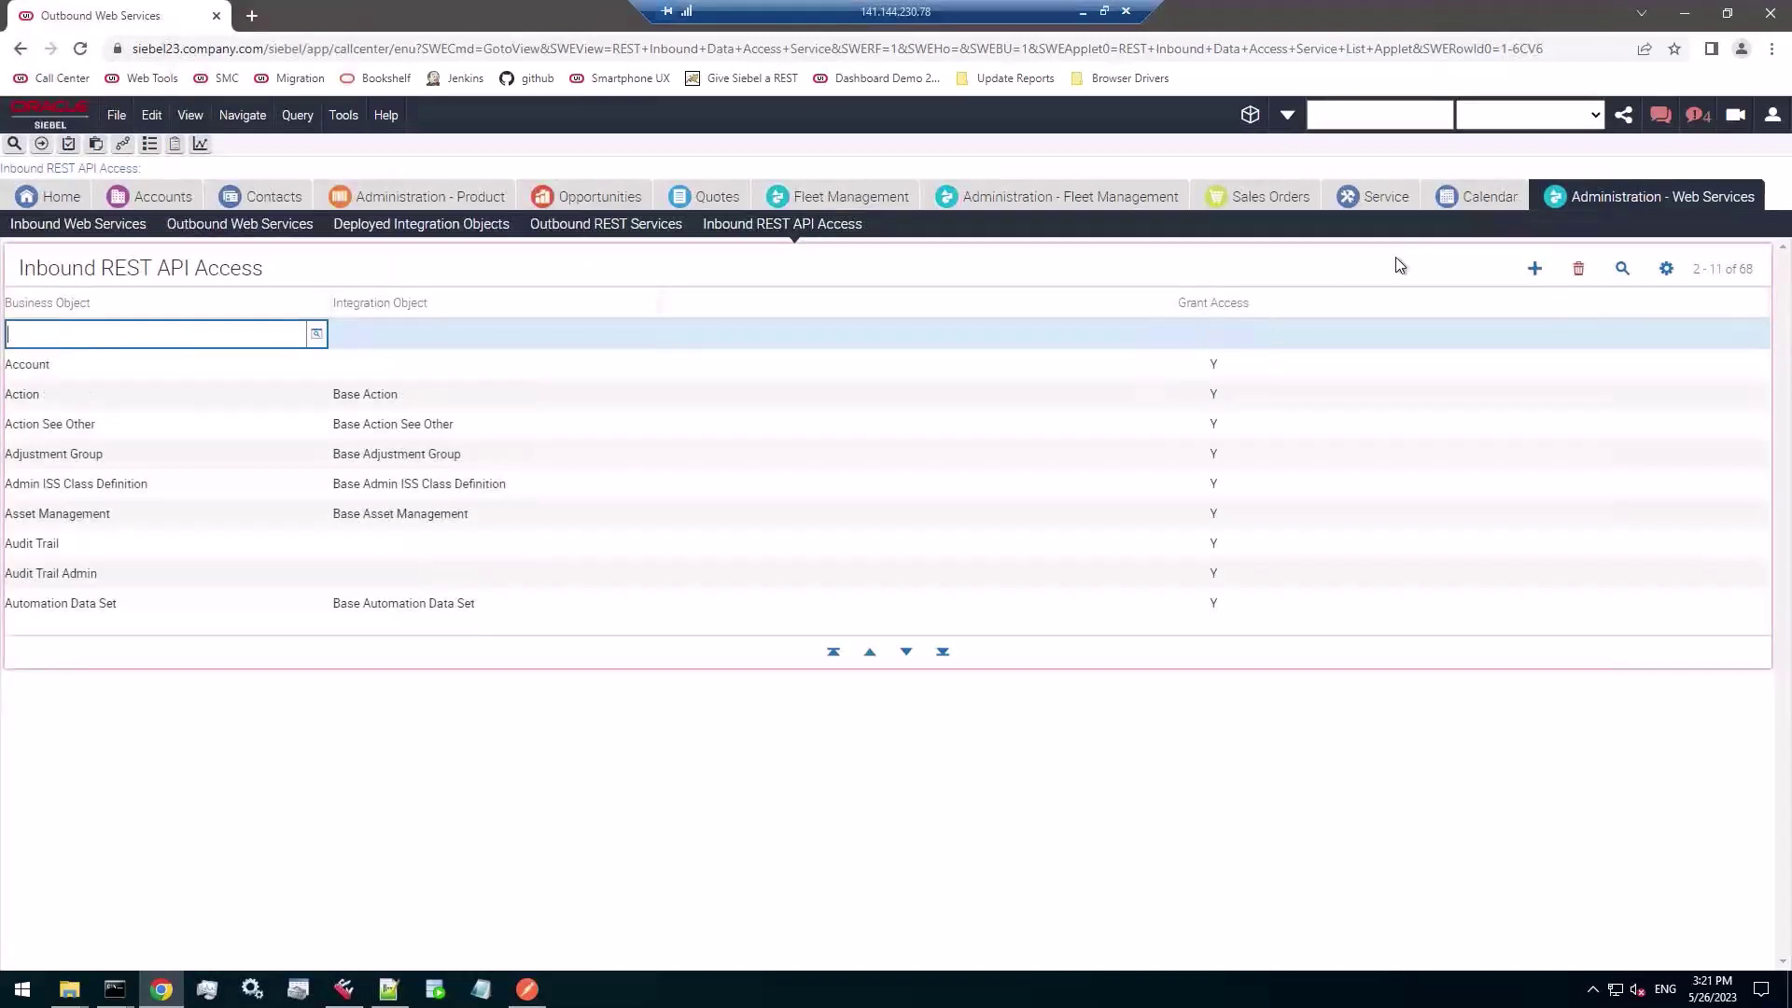
text(System)
key(Tab)
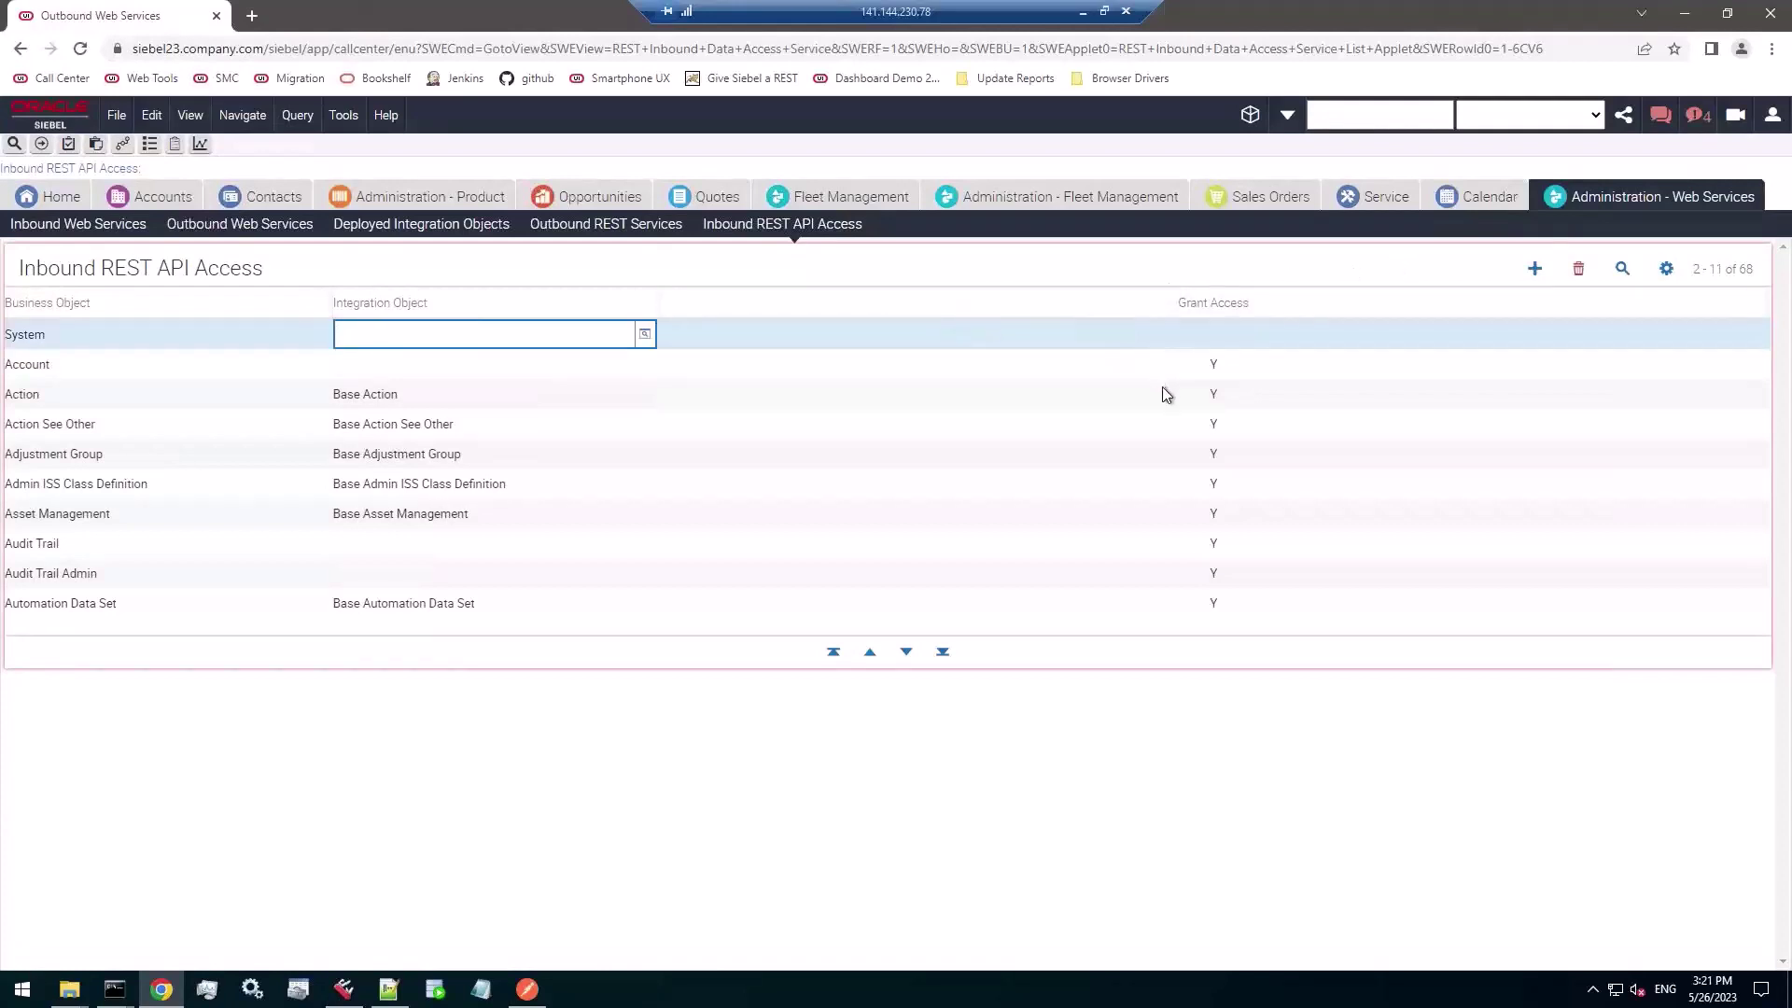
key(Tab)
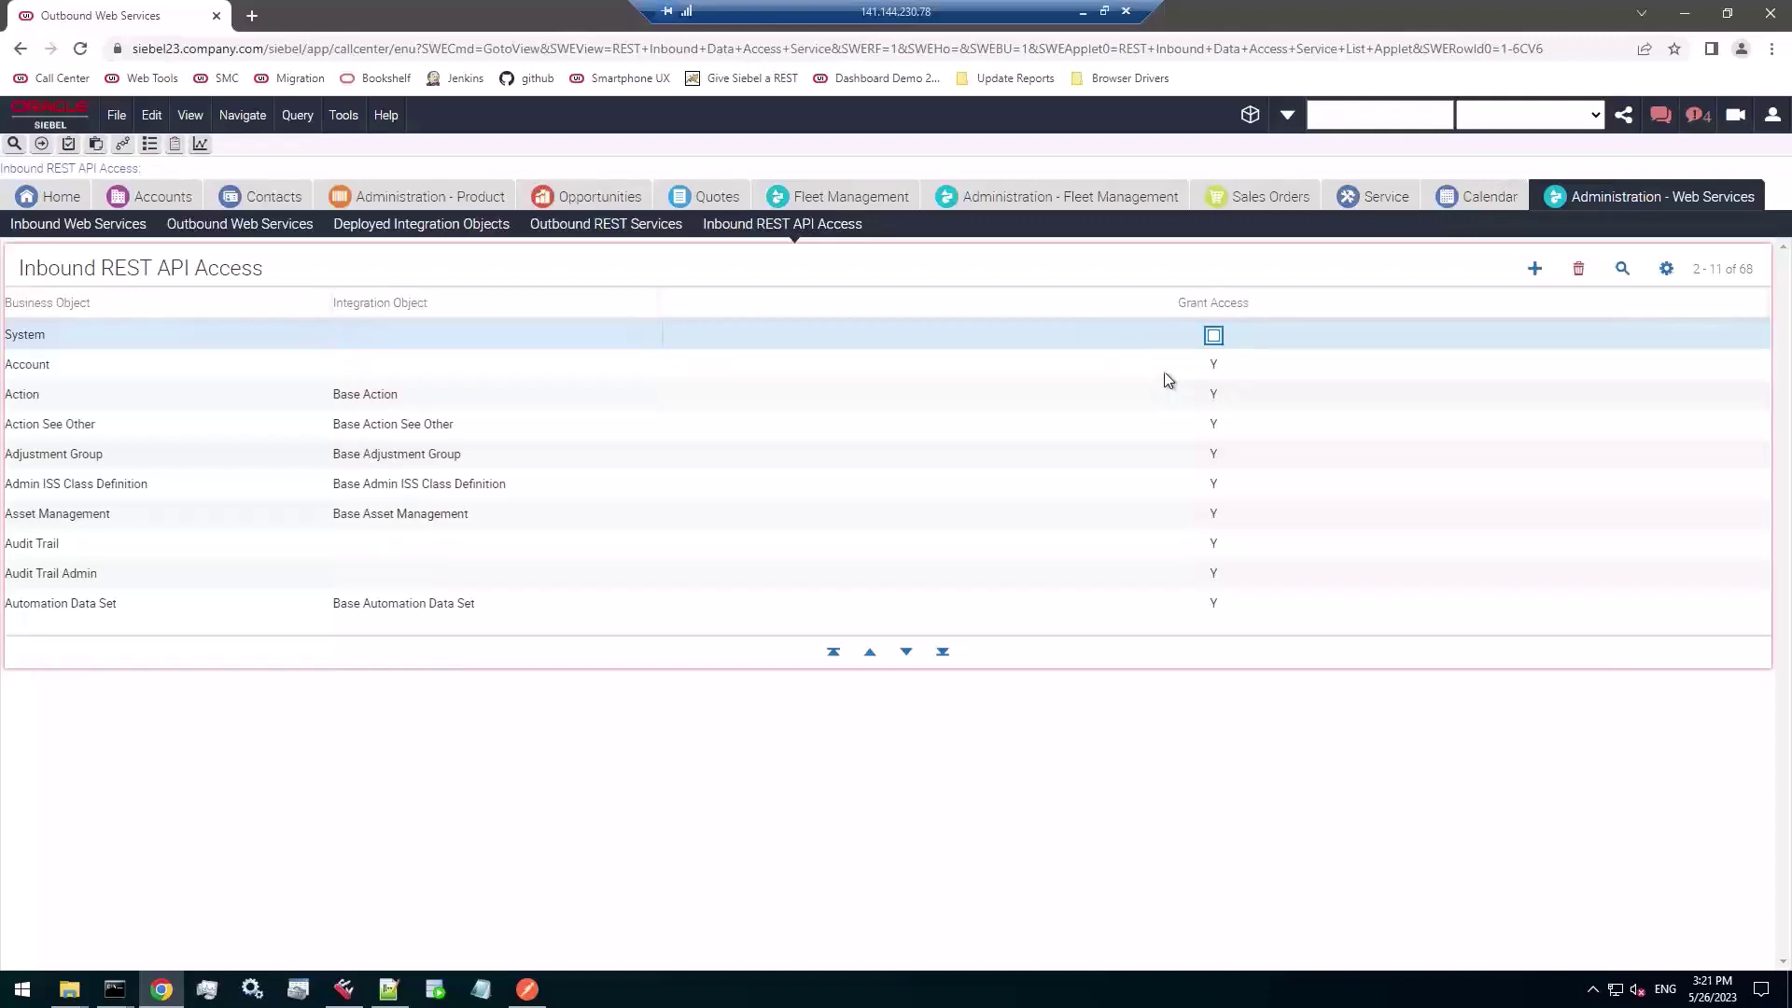
click(1220, 341)
click(65, 366)
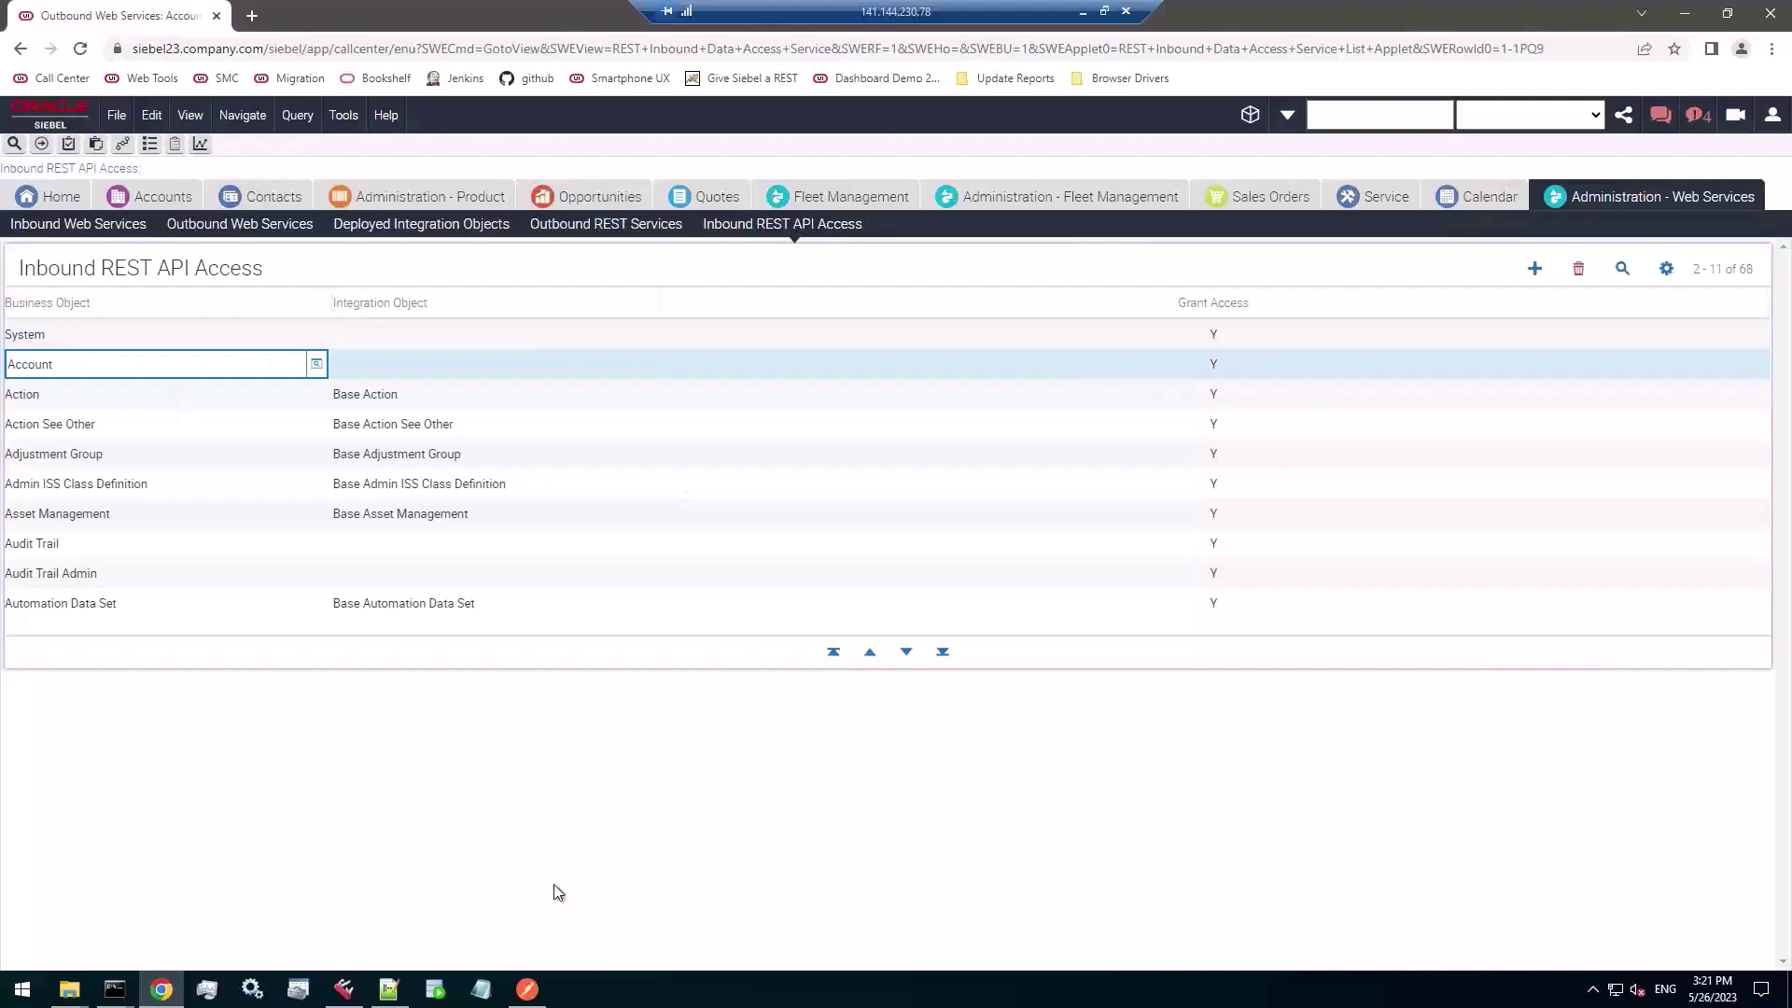
click(528, 989)
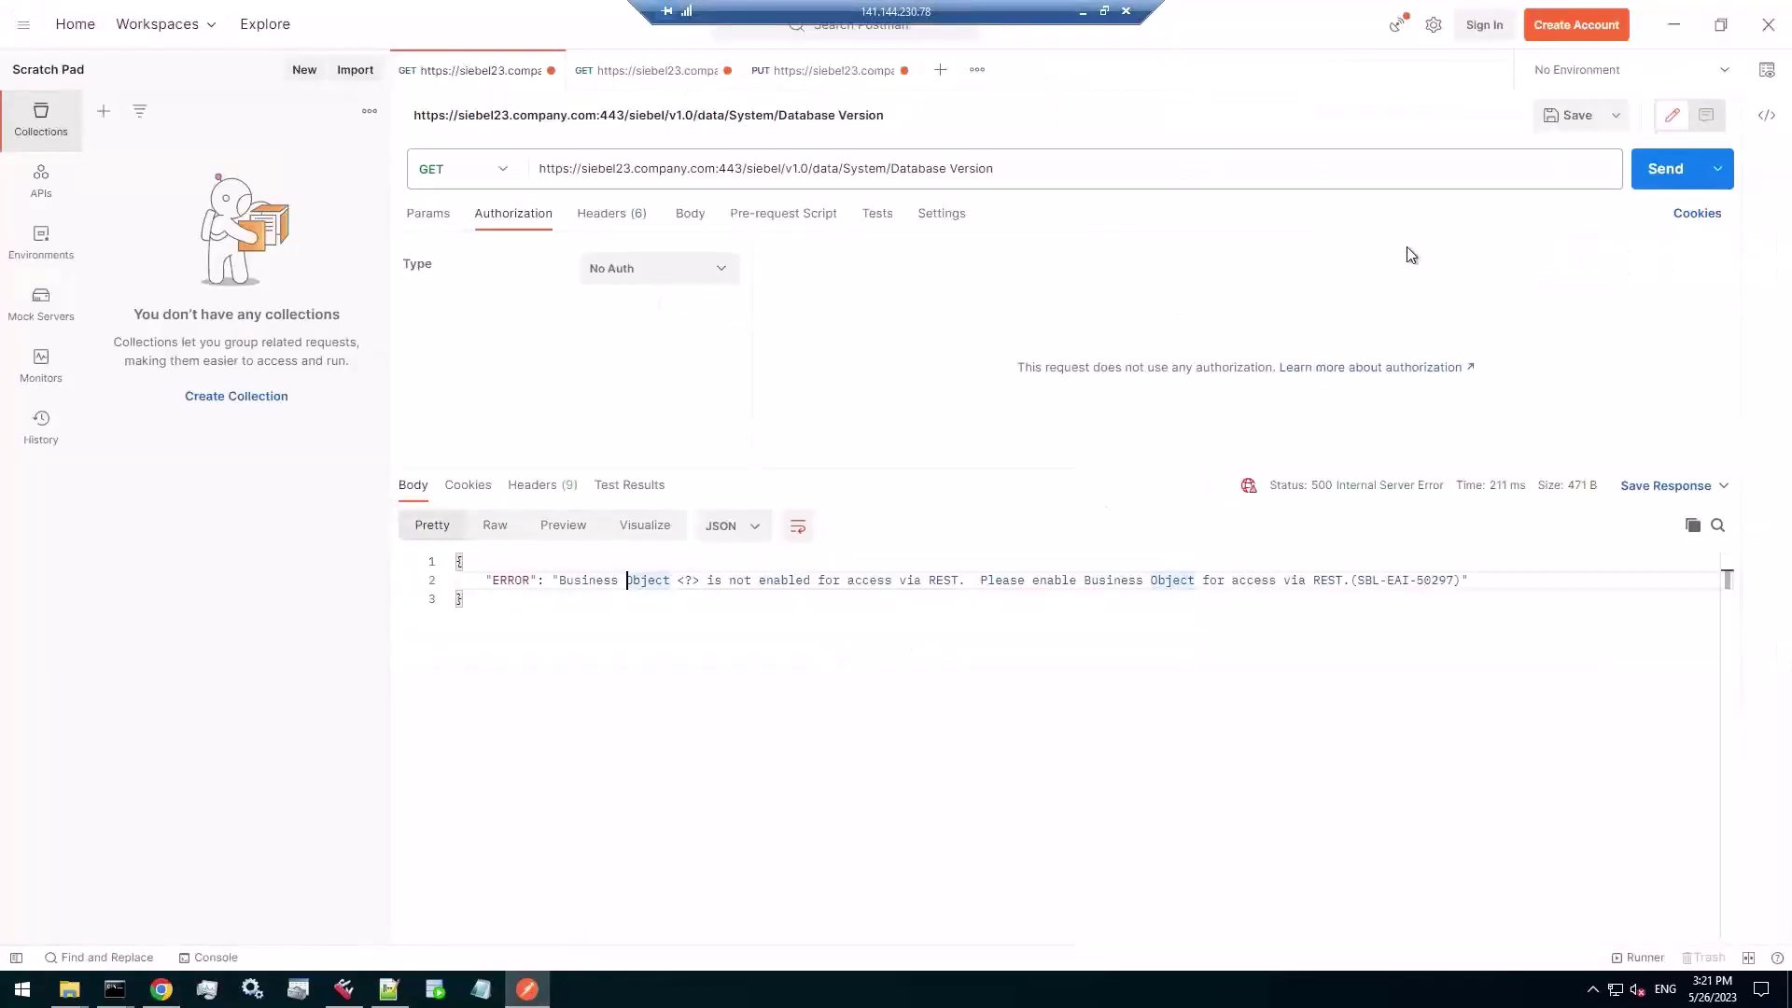
- Resend the Database Version GET and highlight the Application Version v23.5 line in the 200 OK response
click(1368, 176)
key(Return)
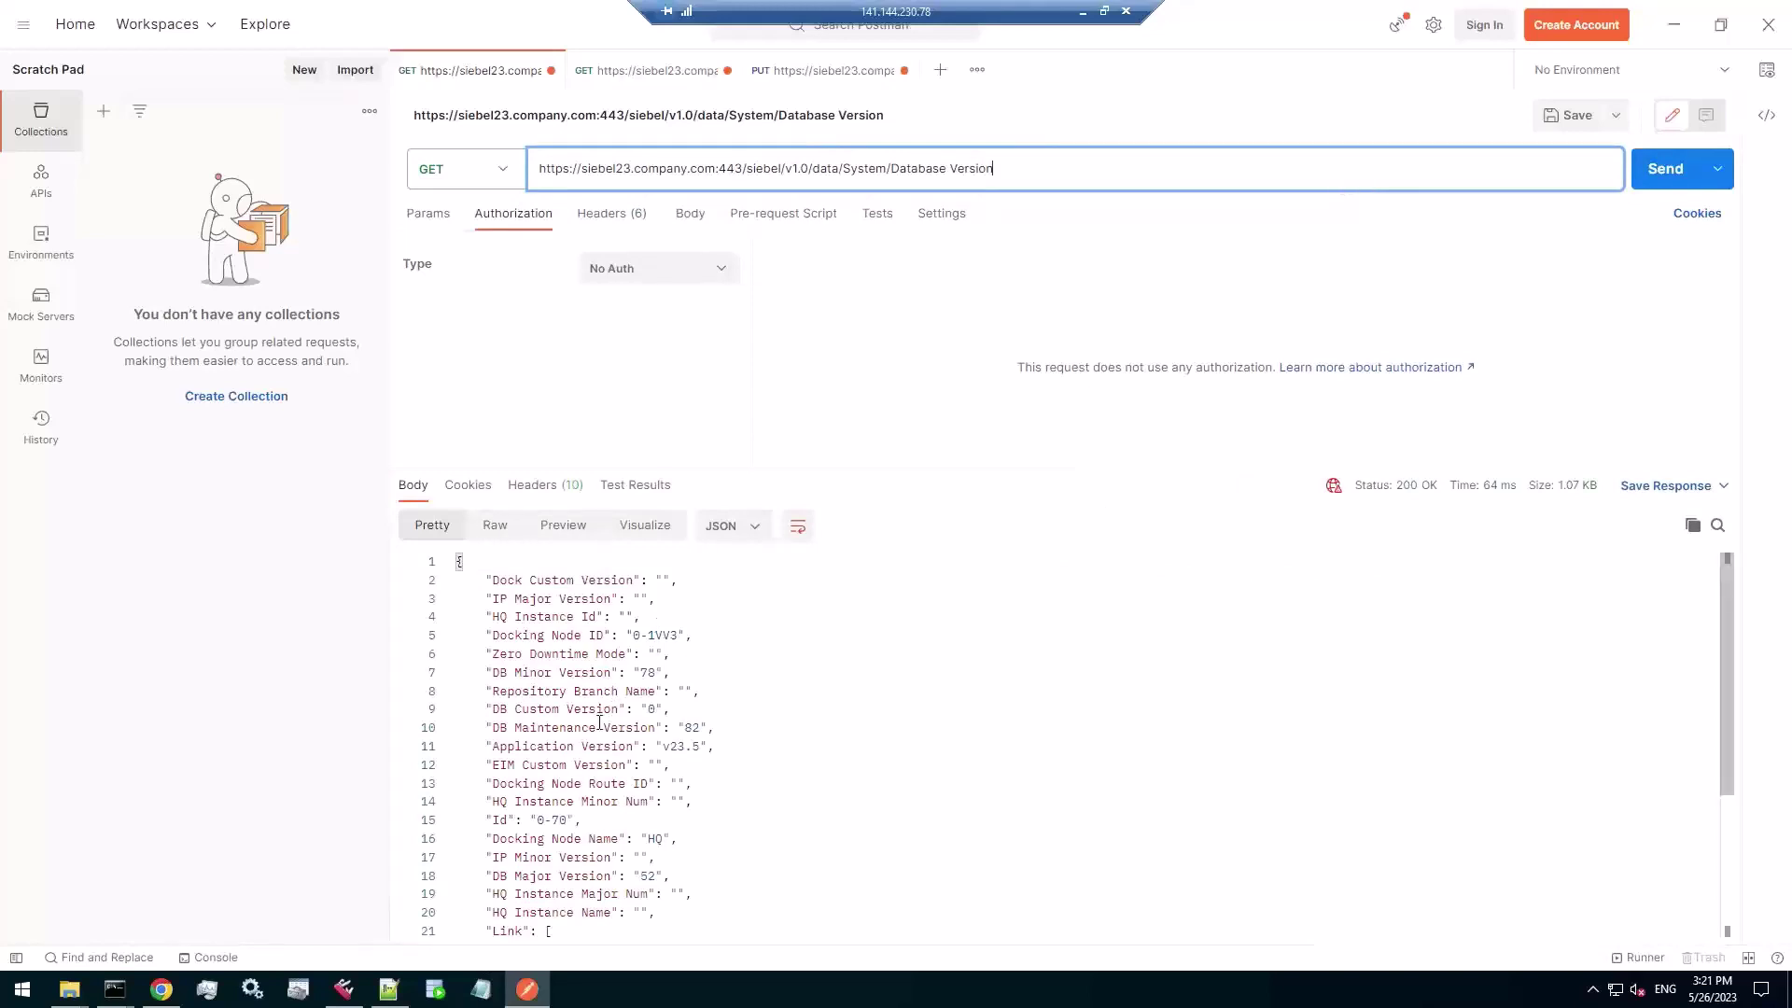
drag(548, 745, 739, 750)
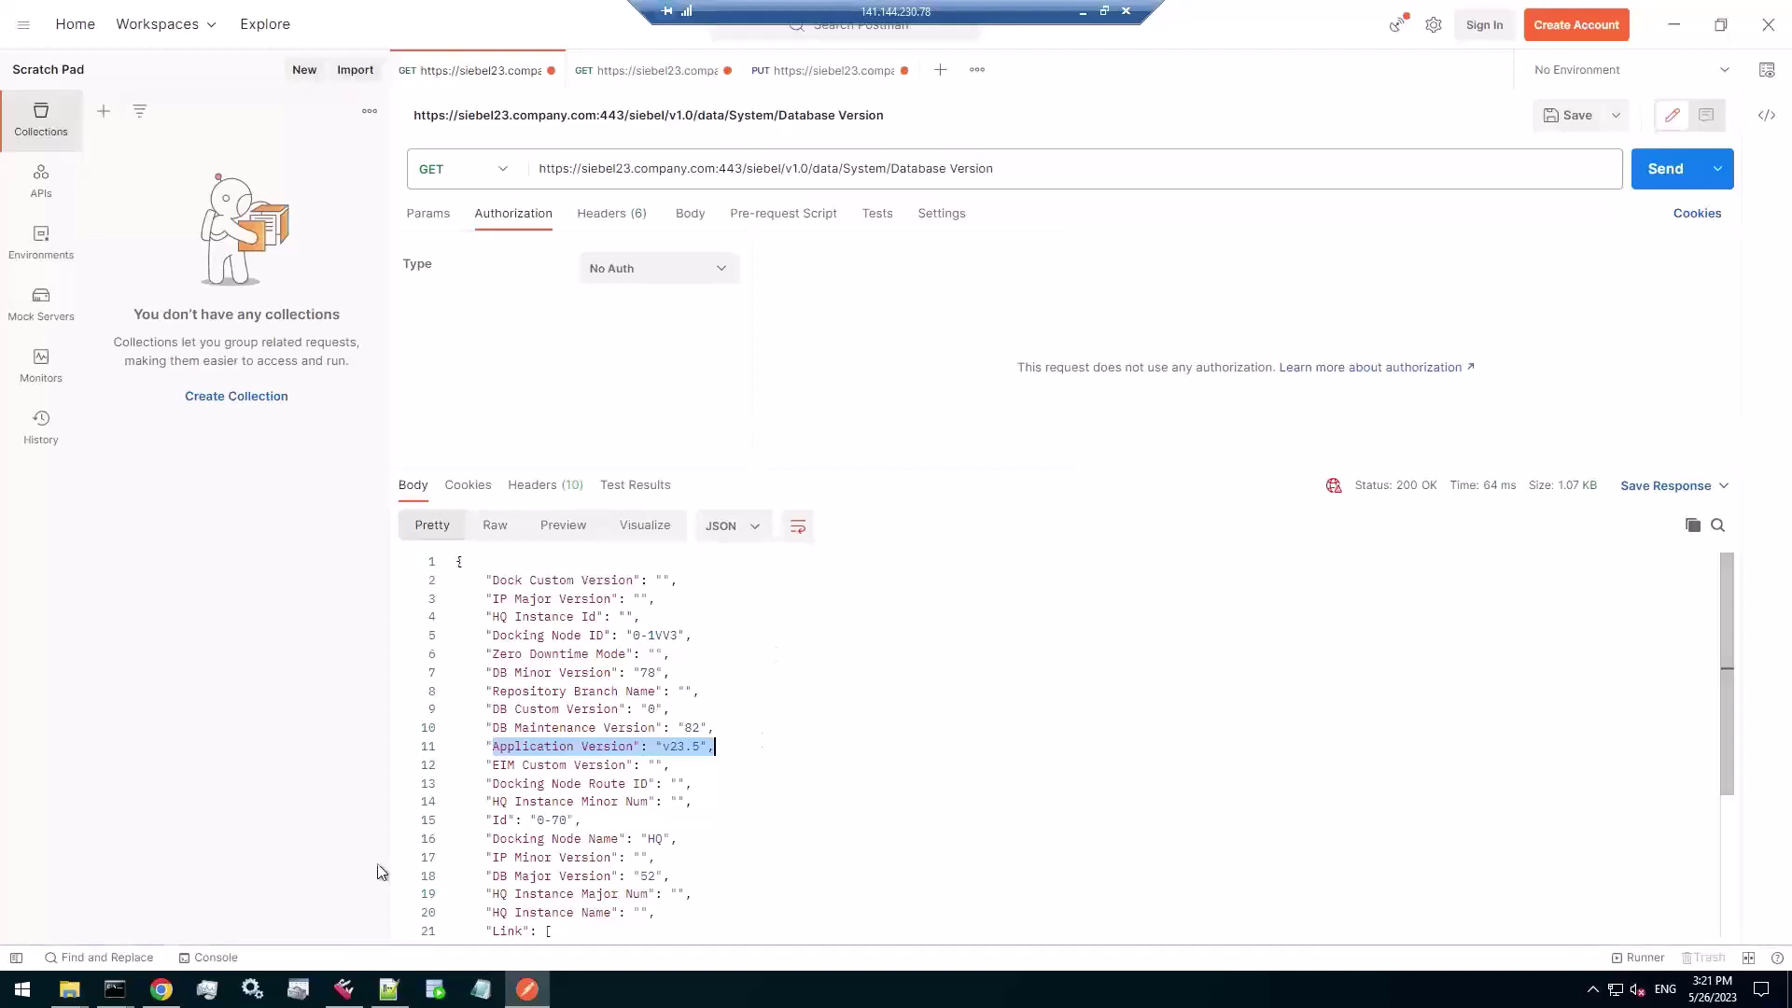
- Navigate to siebsrvr\xsd and select the System_Database_Version_MAIN_0_0_0_0_0.xsd file, leaving its name unchanged
mouse_move(68, 1002)
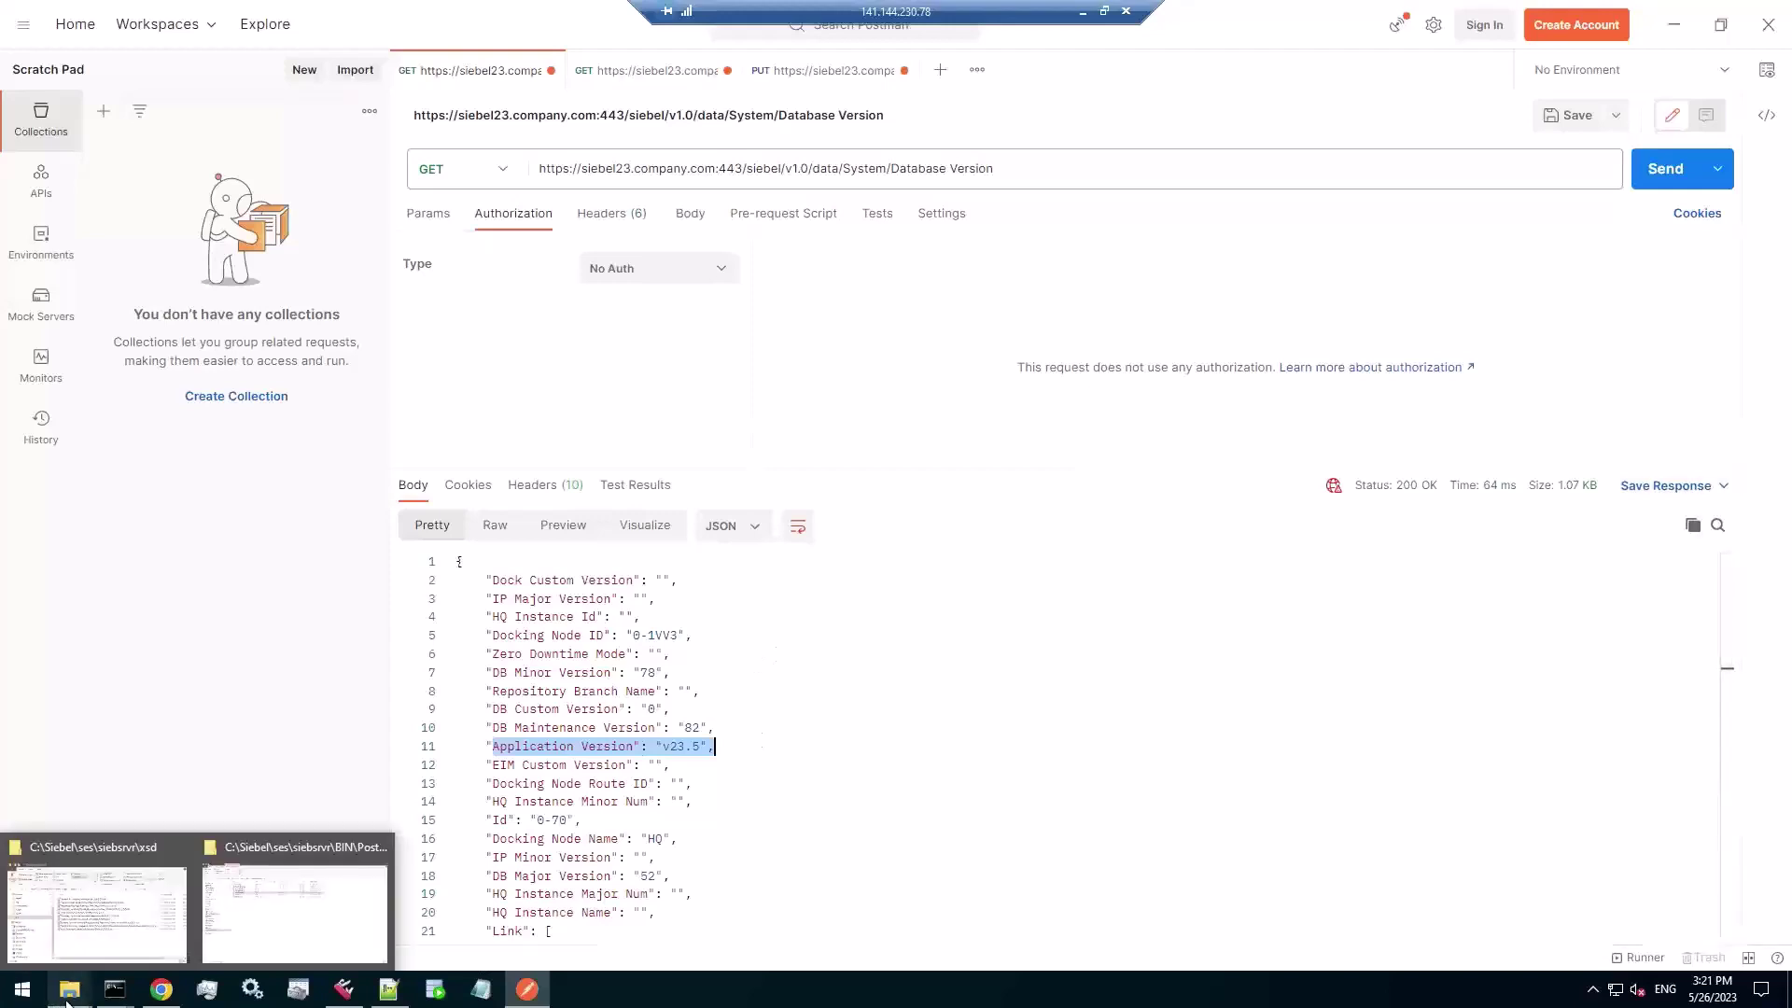
click(90, 948)
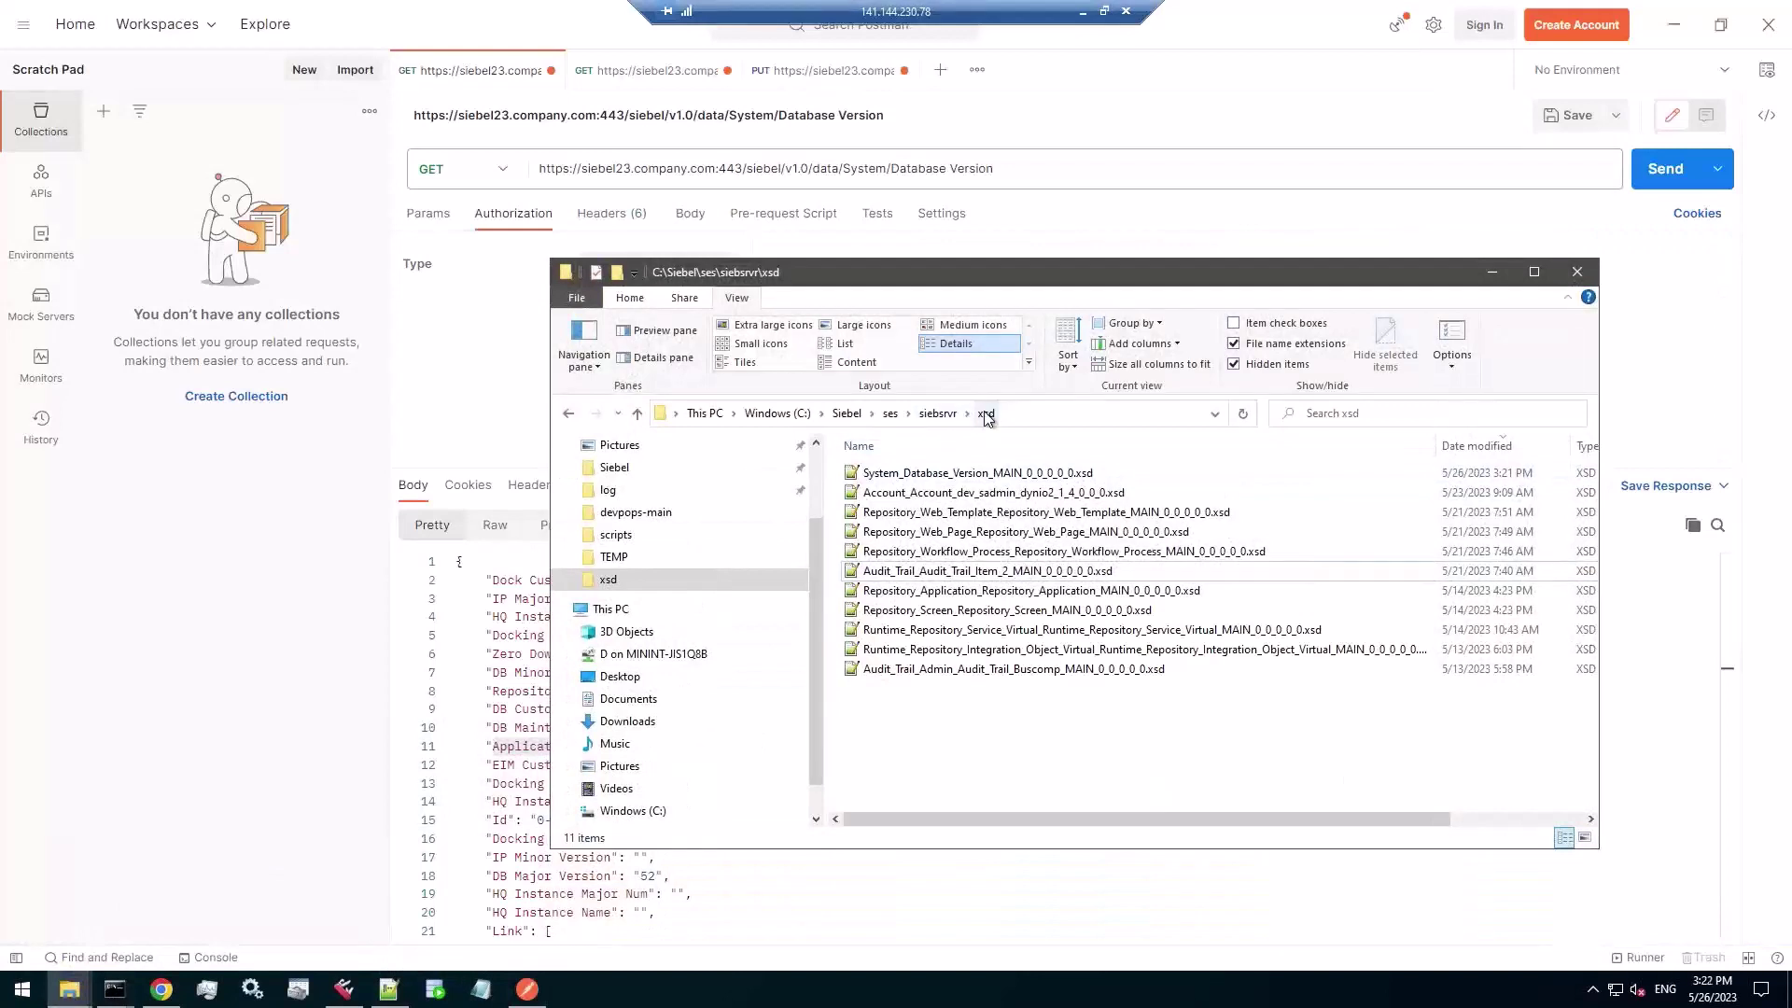
click(937, 413)
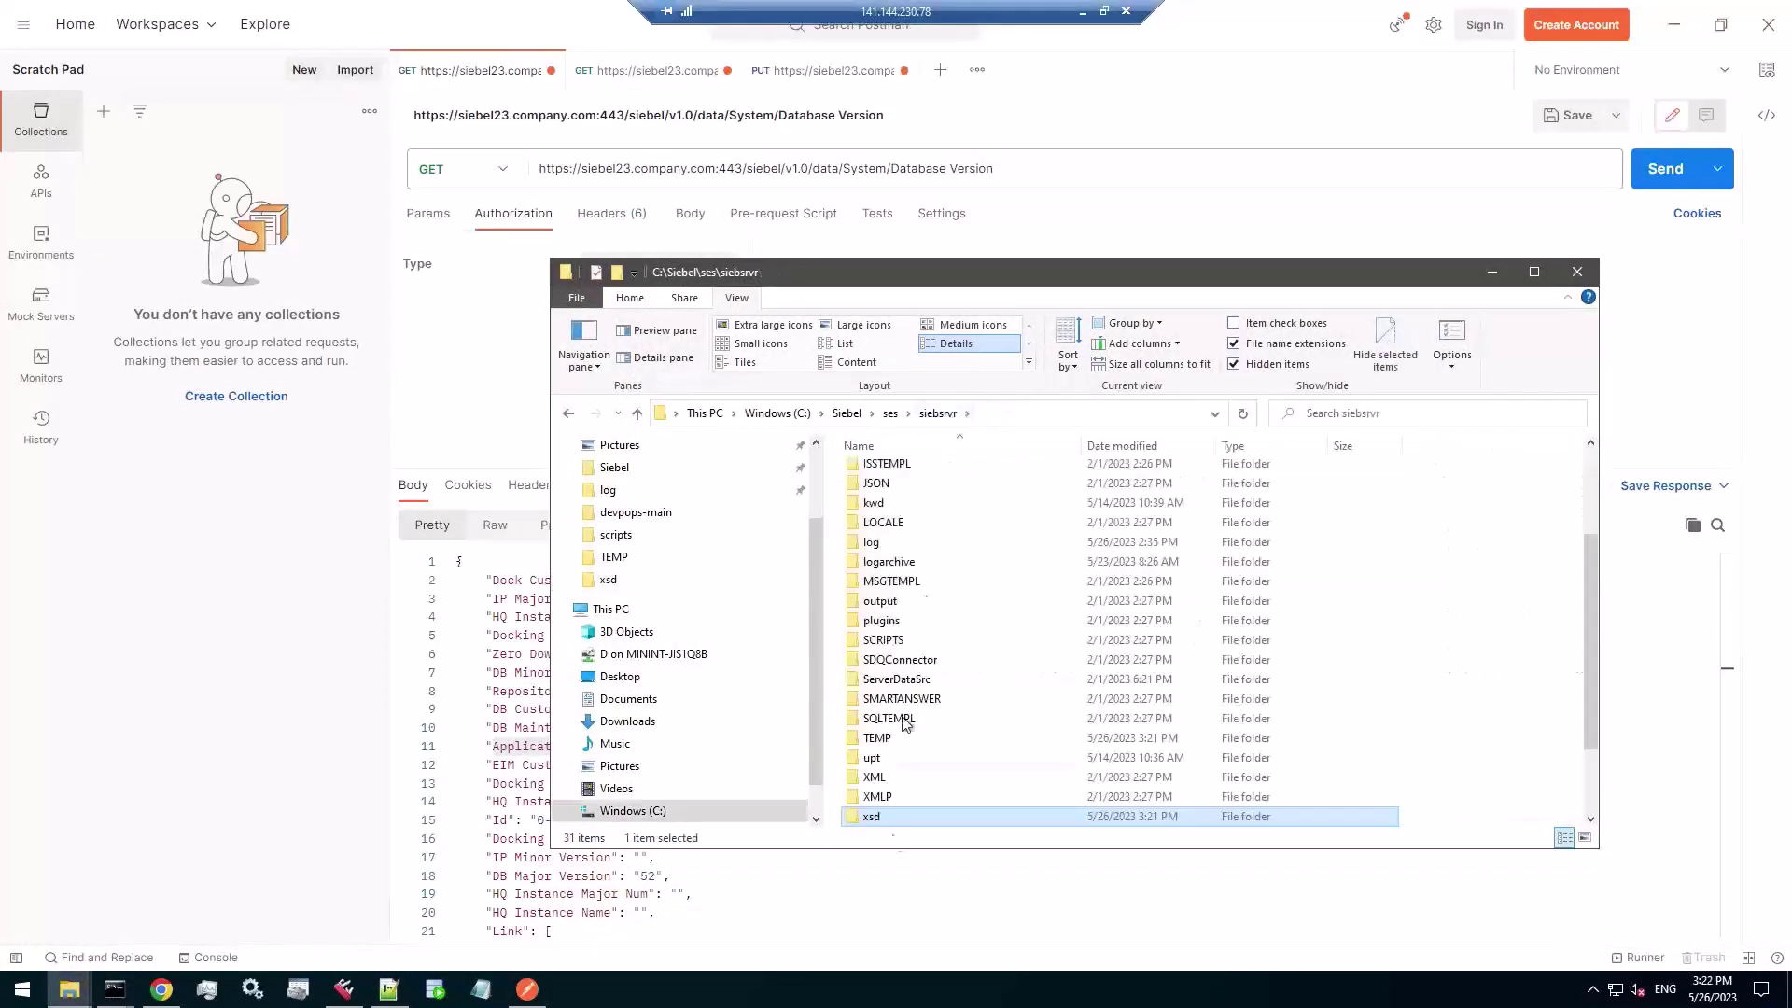
double_click(875, 816)
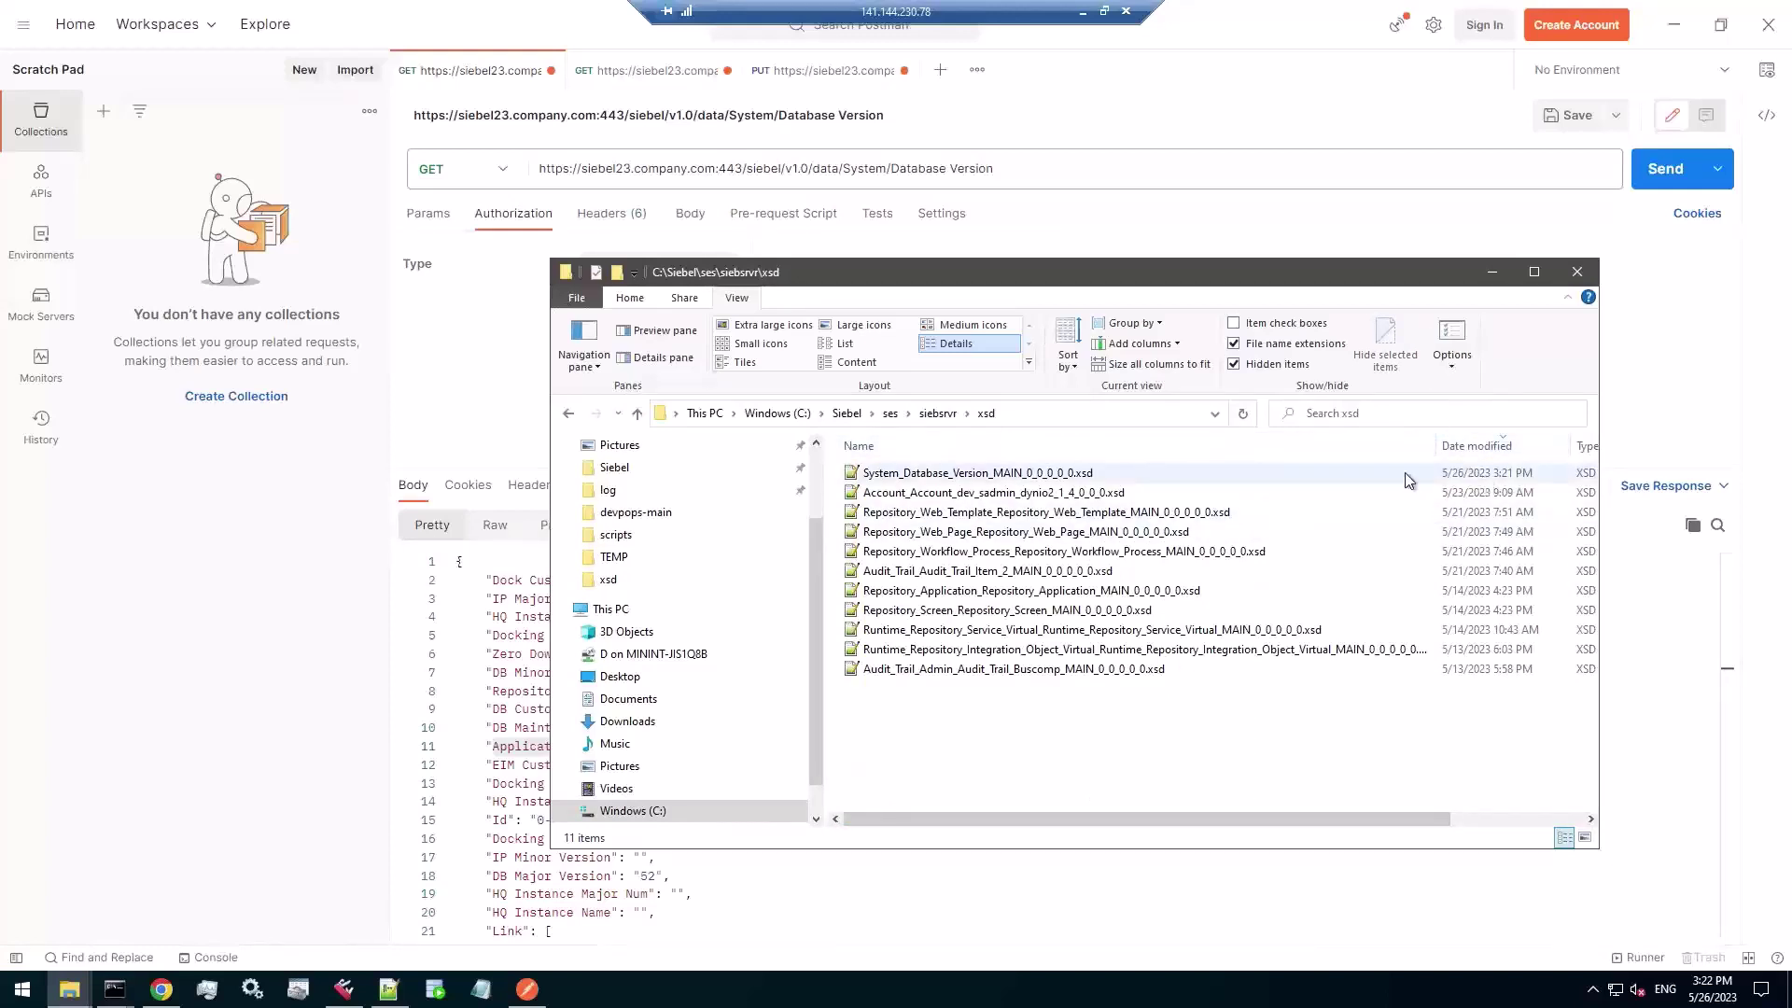
click(1006, 481)
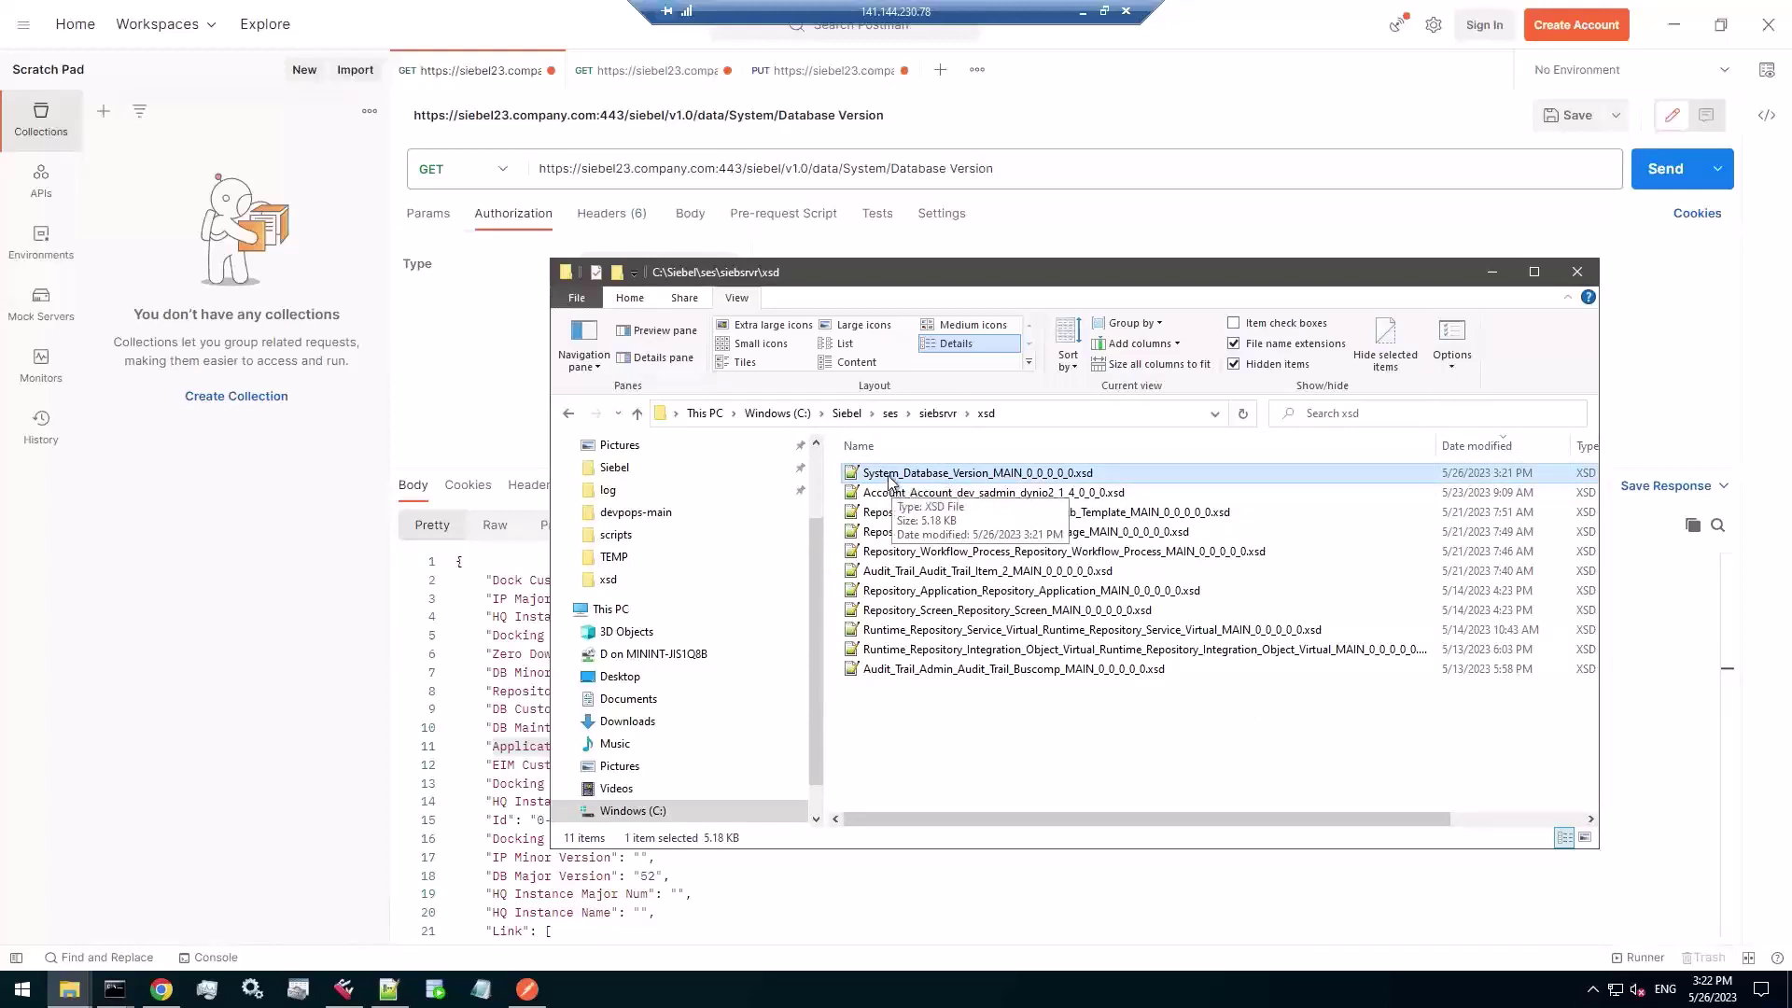
click(923, 474)
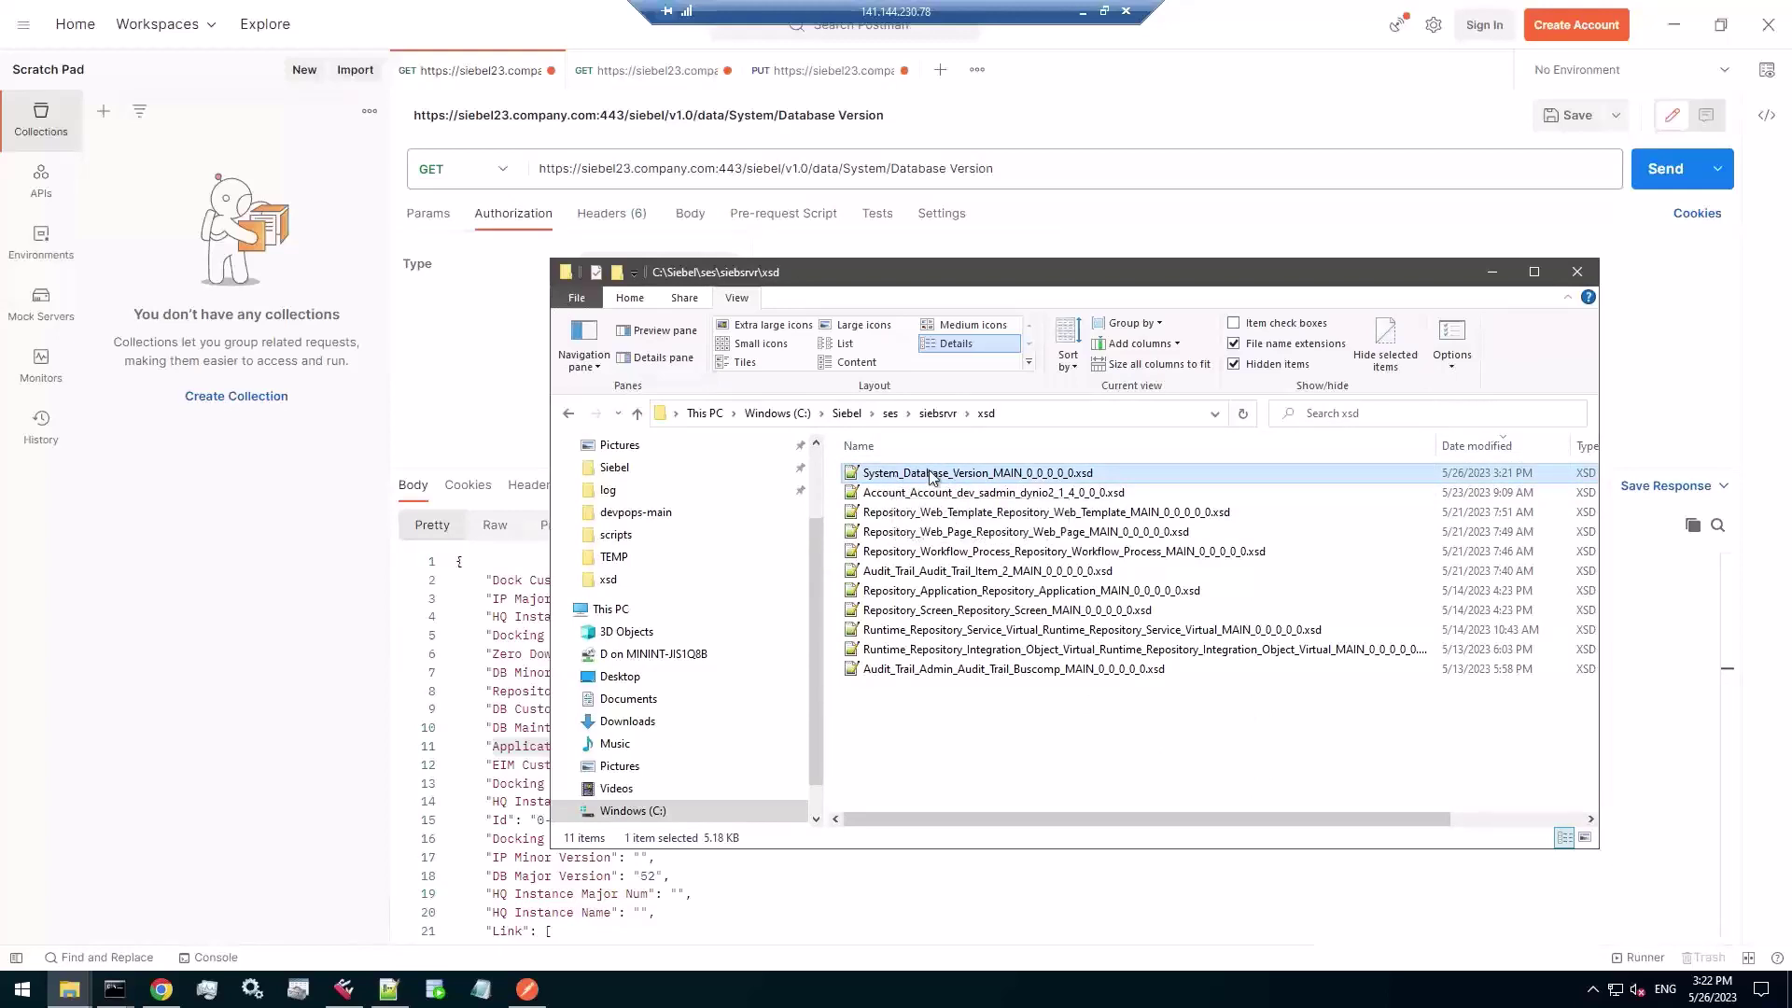
drag(902, 474, 1034, 477)
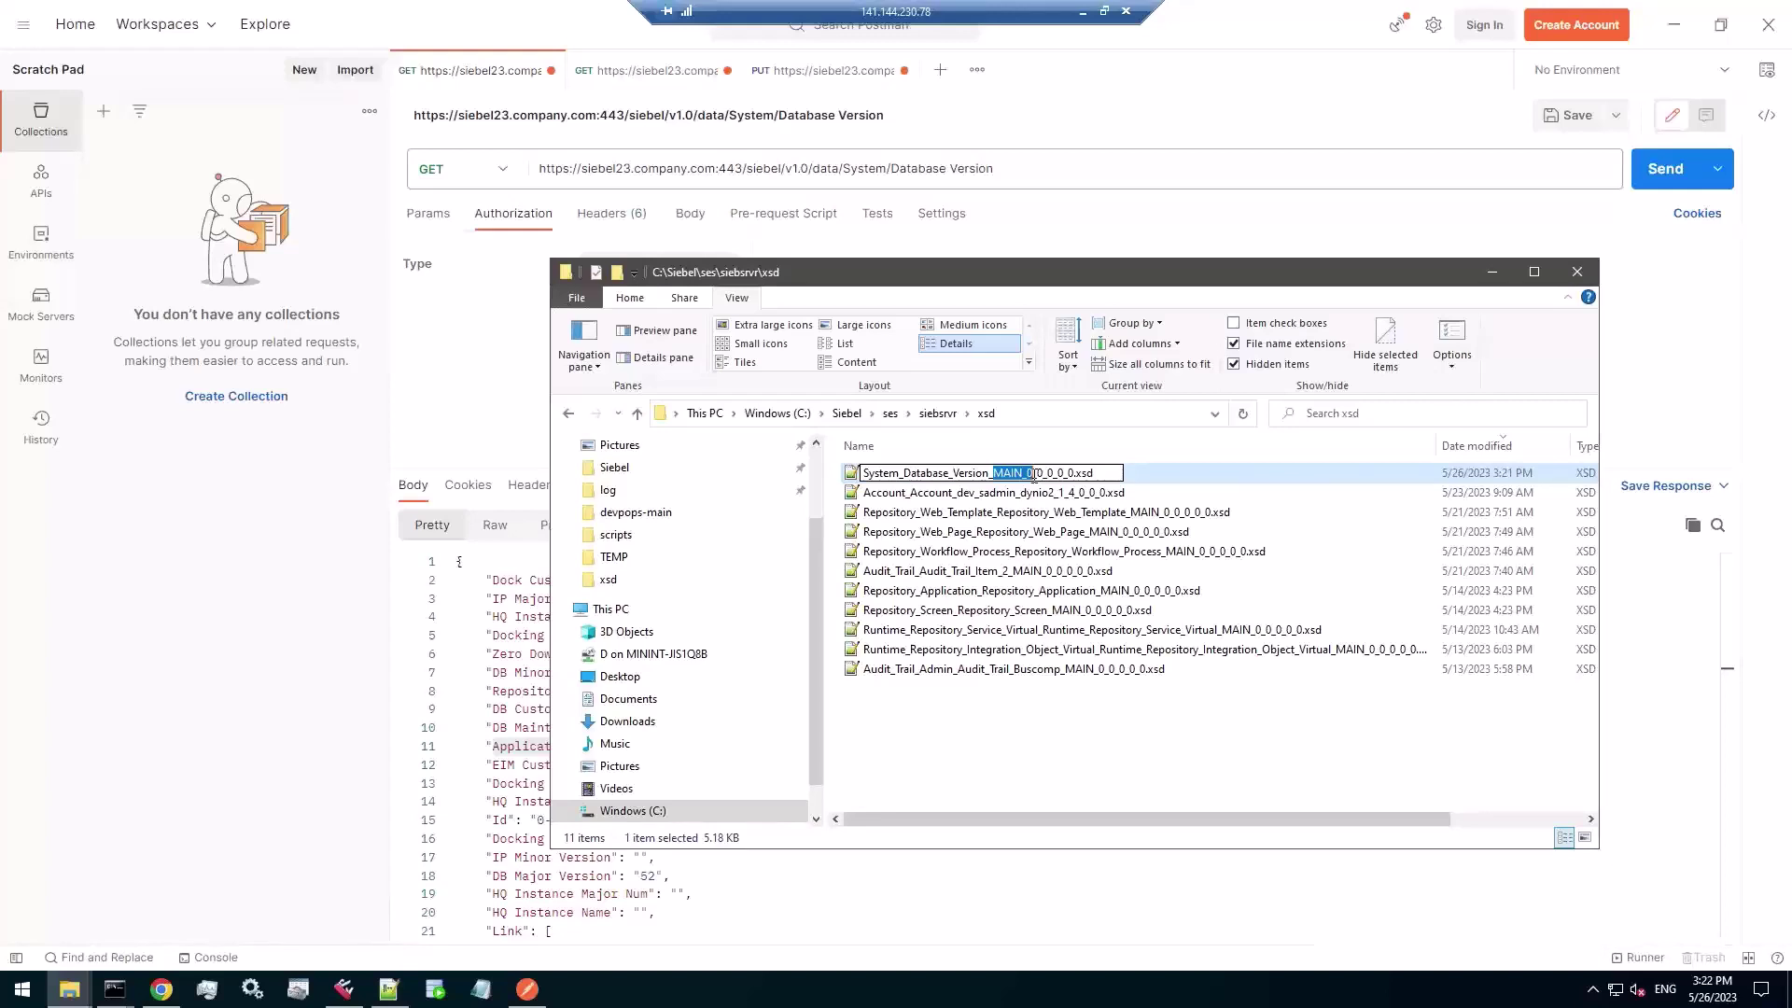
click(1022, 500)
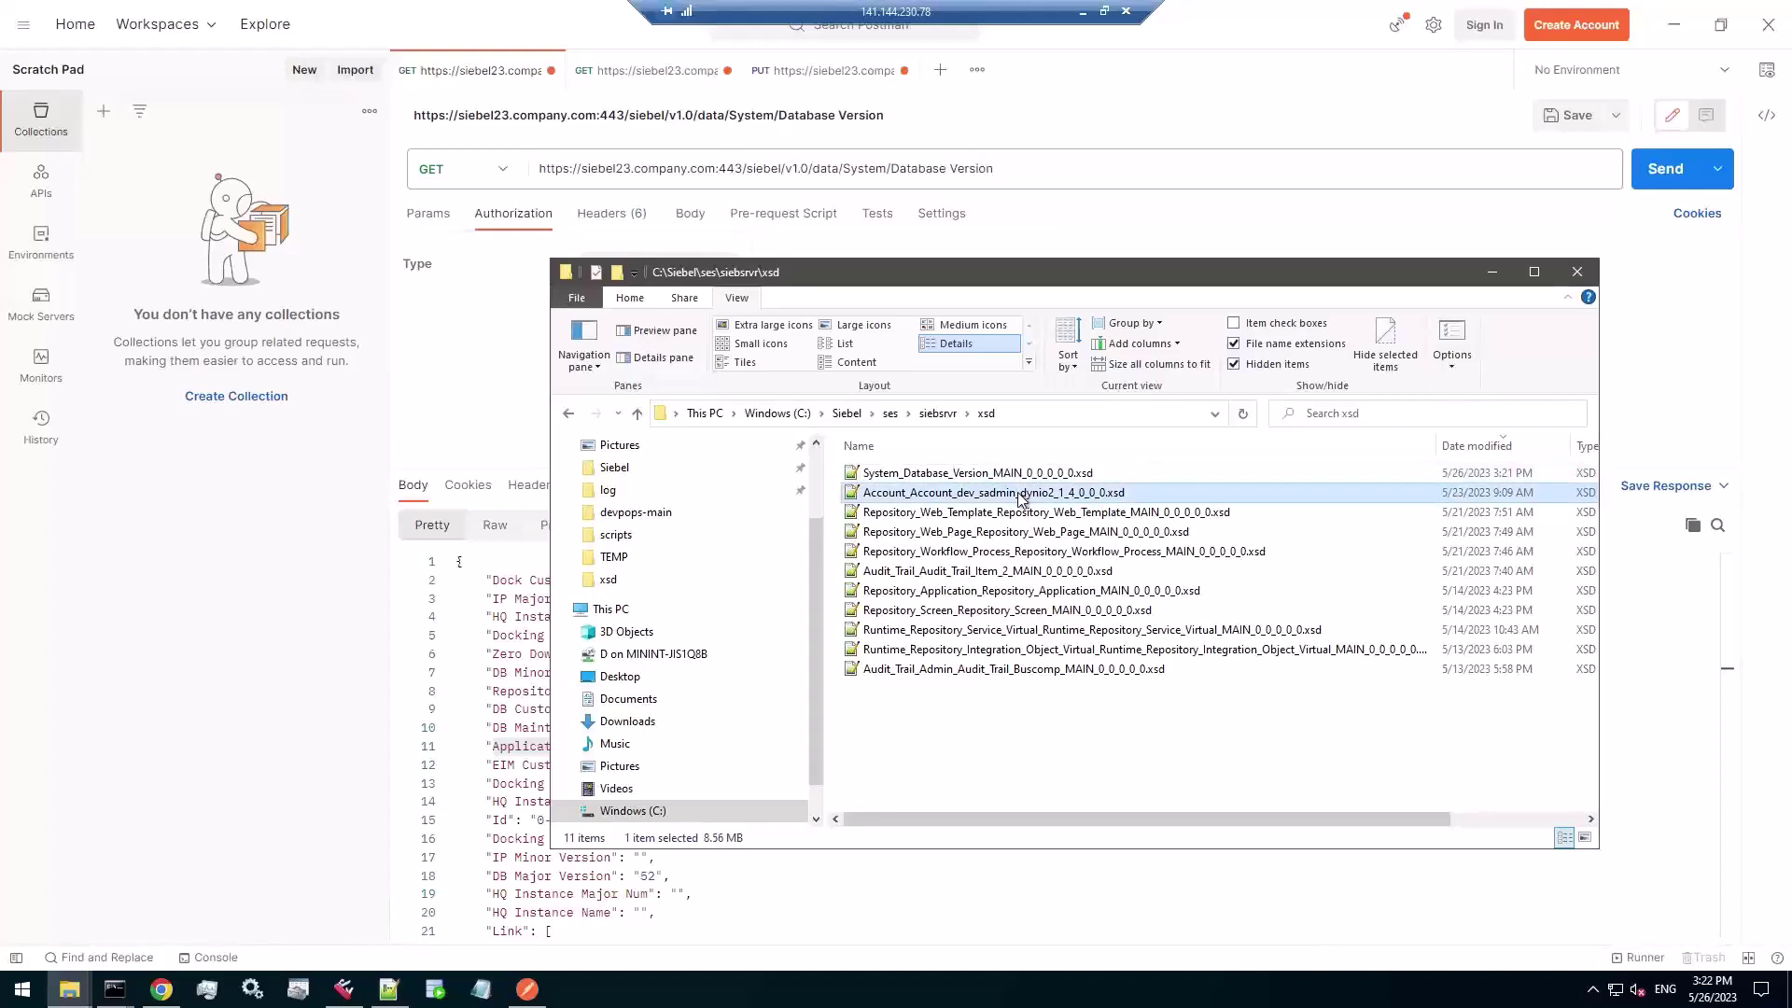
click(1027, 476)
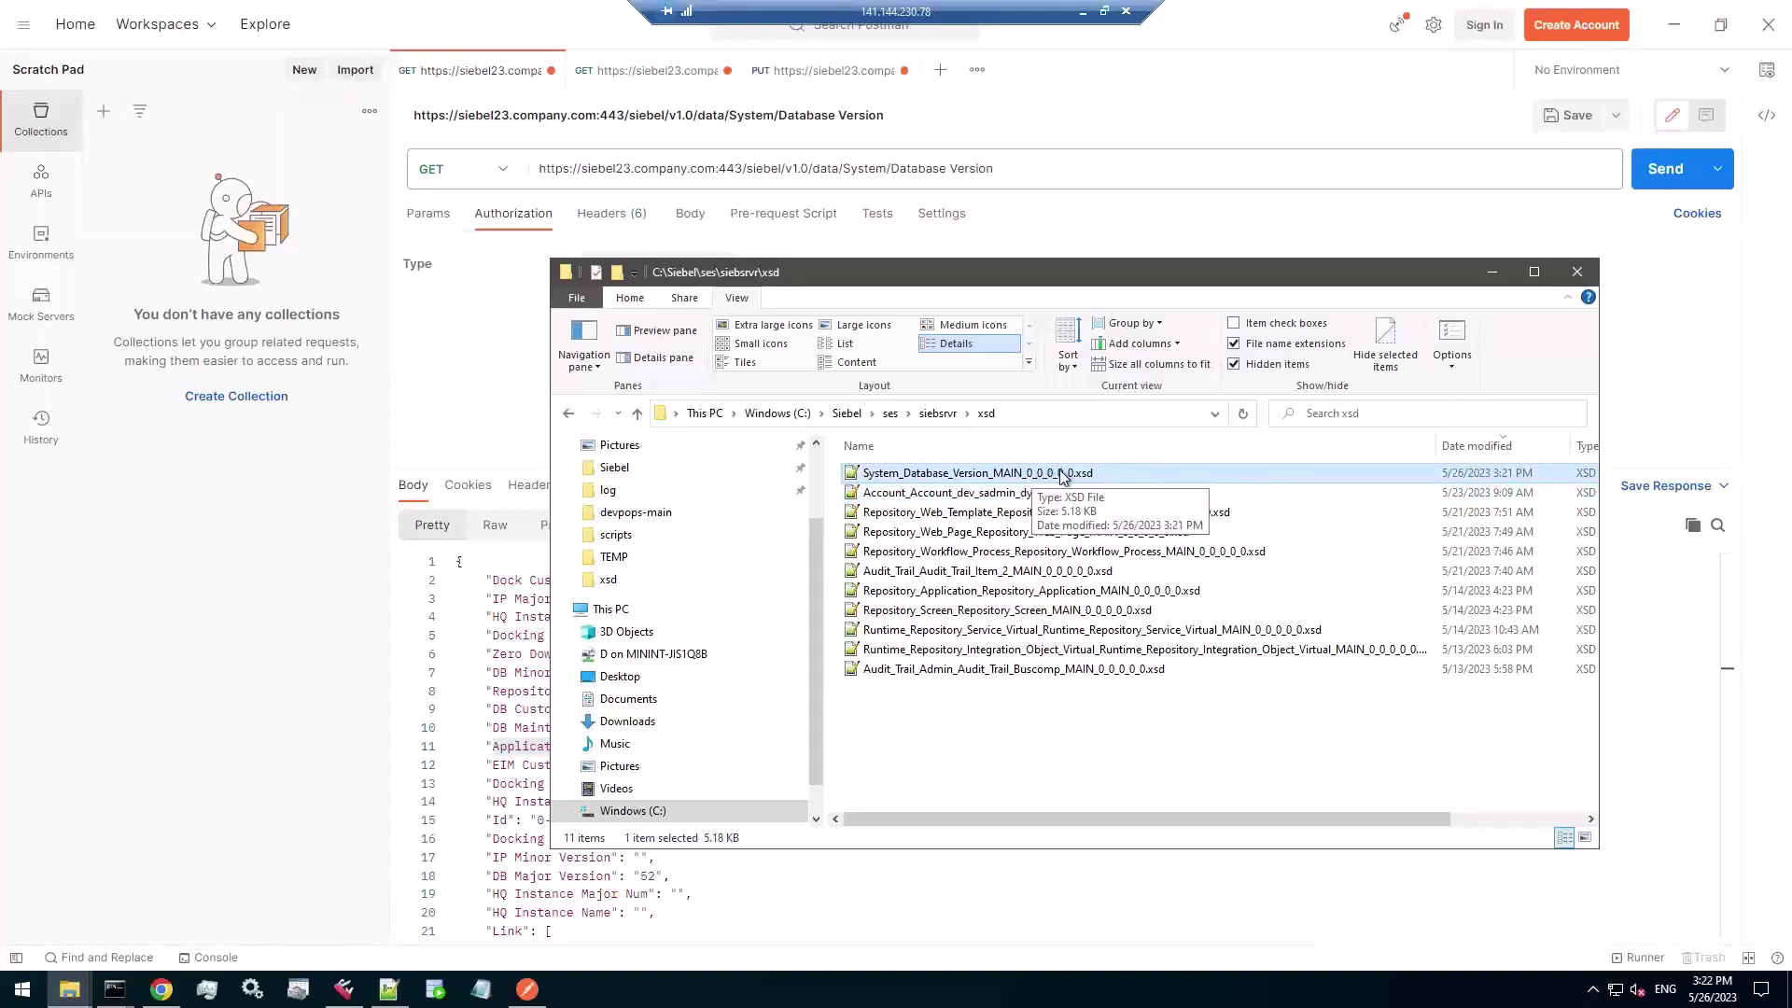
- Open System_Database_Version_MAIN_0_0_0_0_0.xsd in Notepad++ and scroll through its Database Version elements
double_click(987, 473)
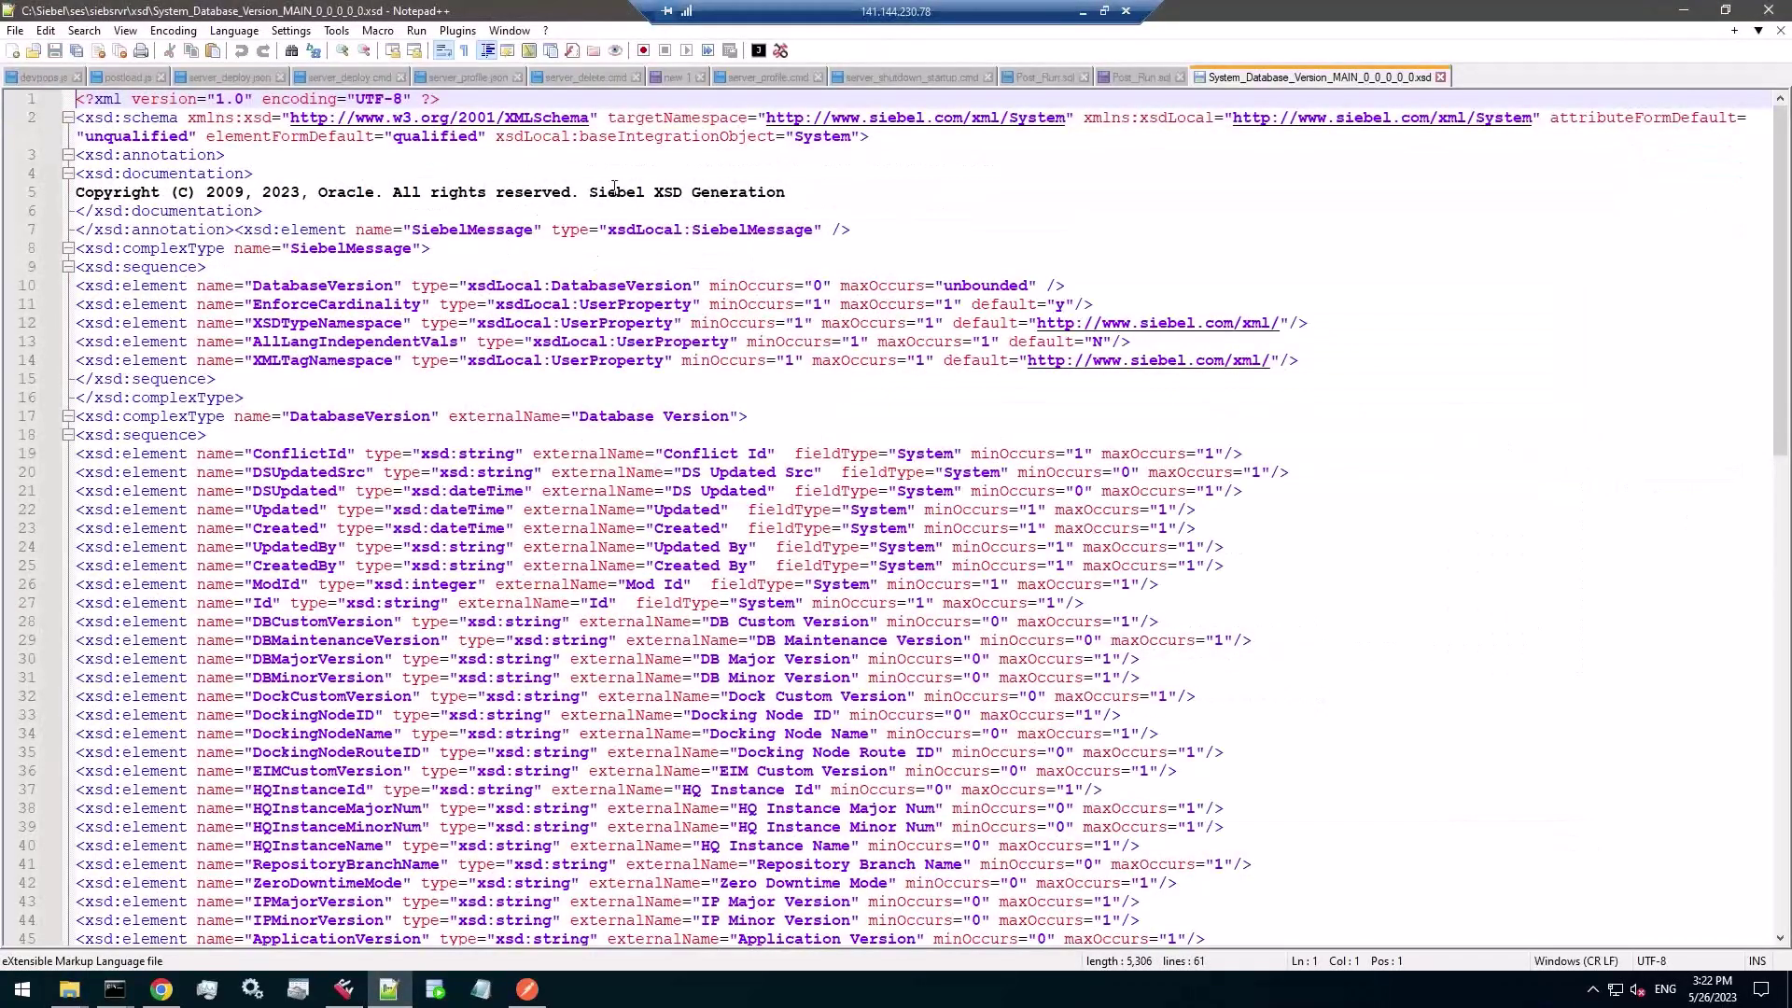
drag(589, 193, 794, 193)
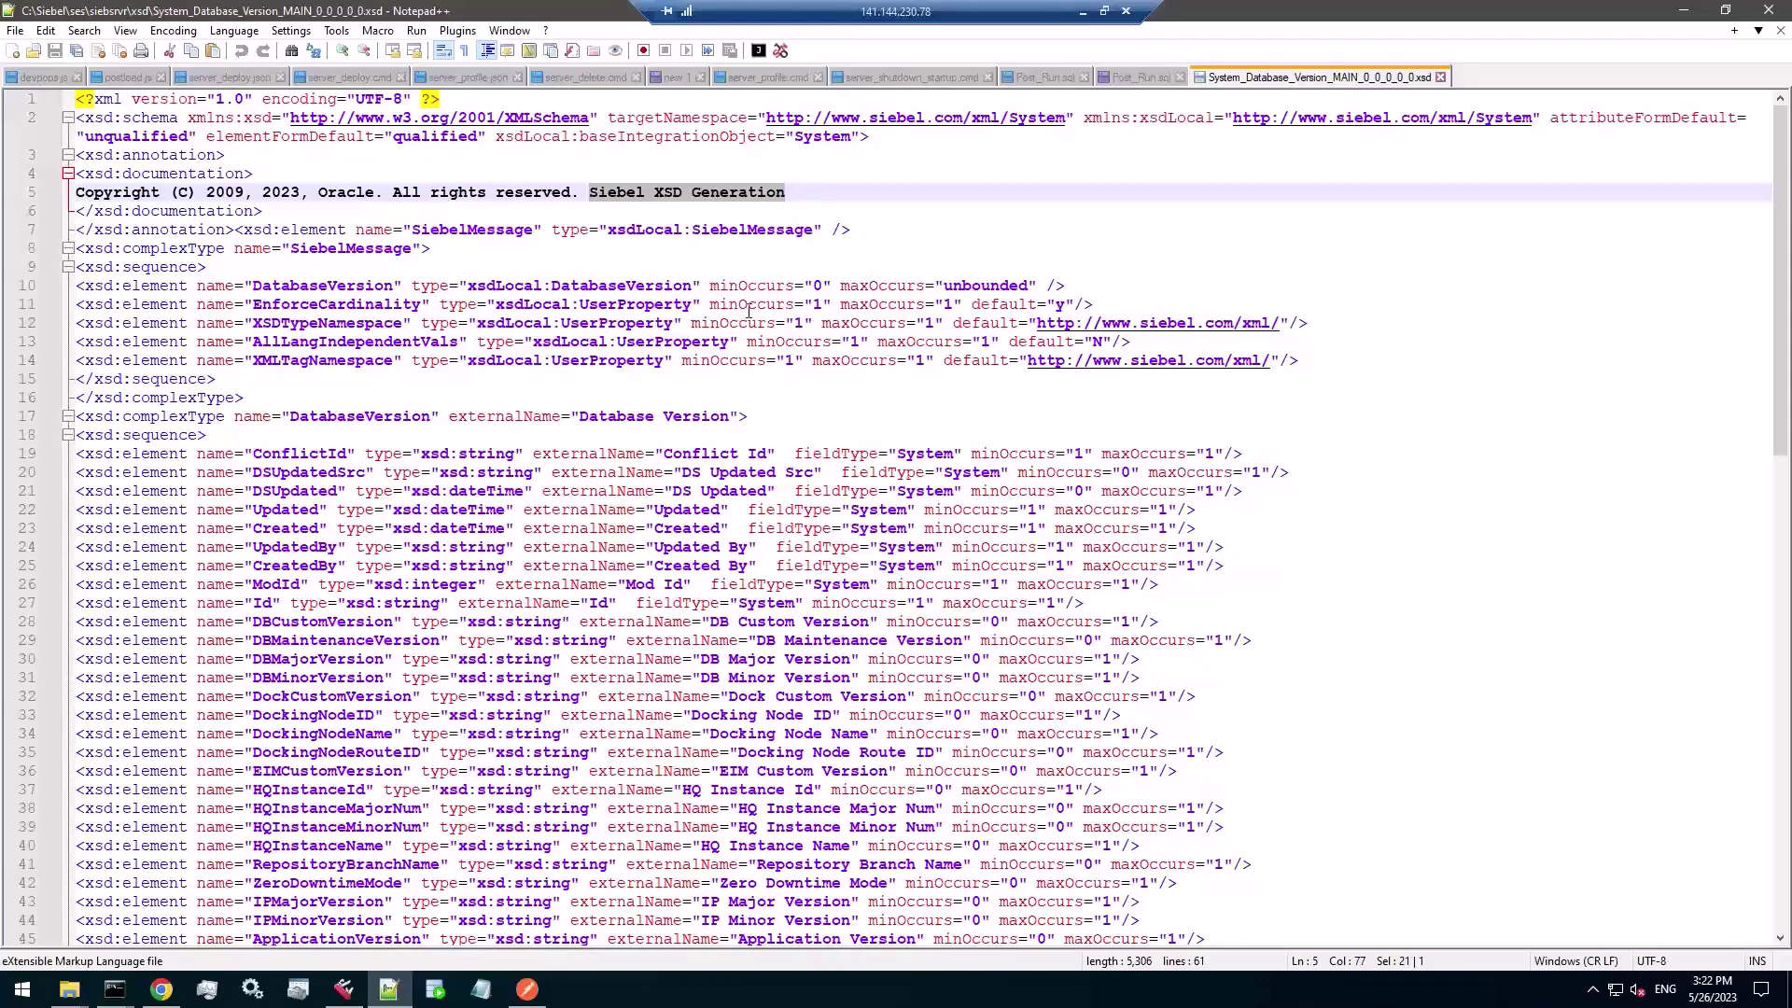
scroll(749, 311, down, 5)
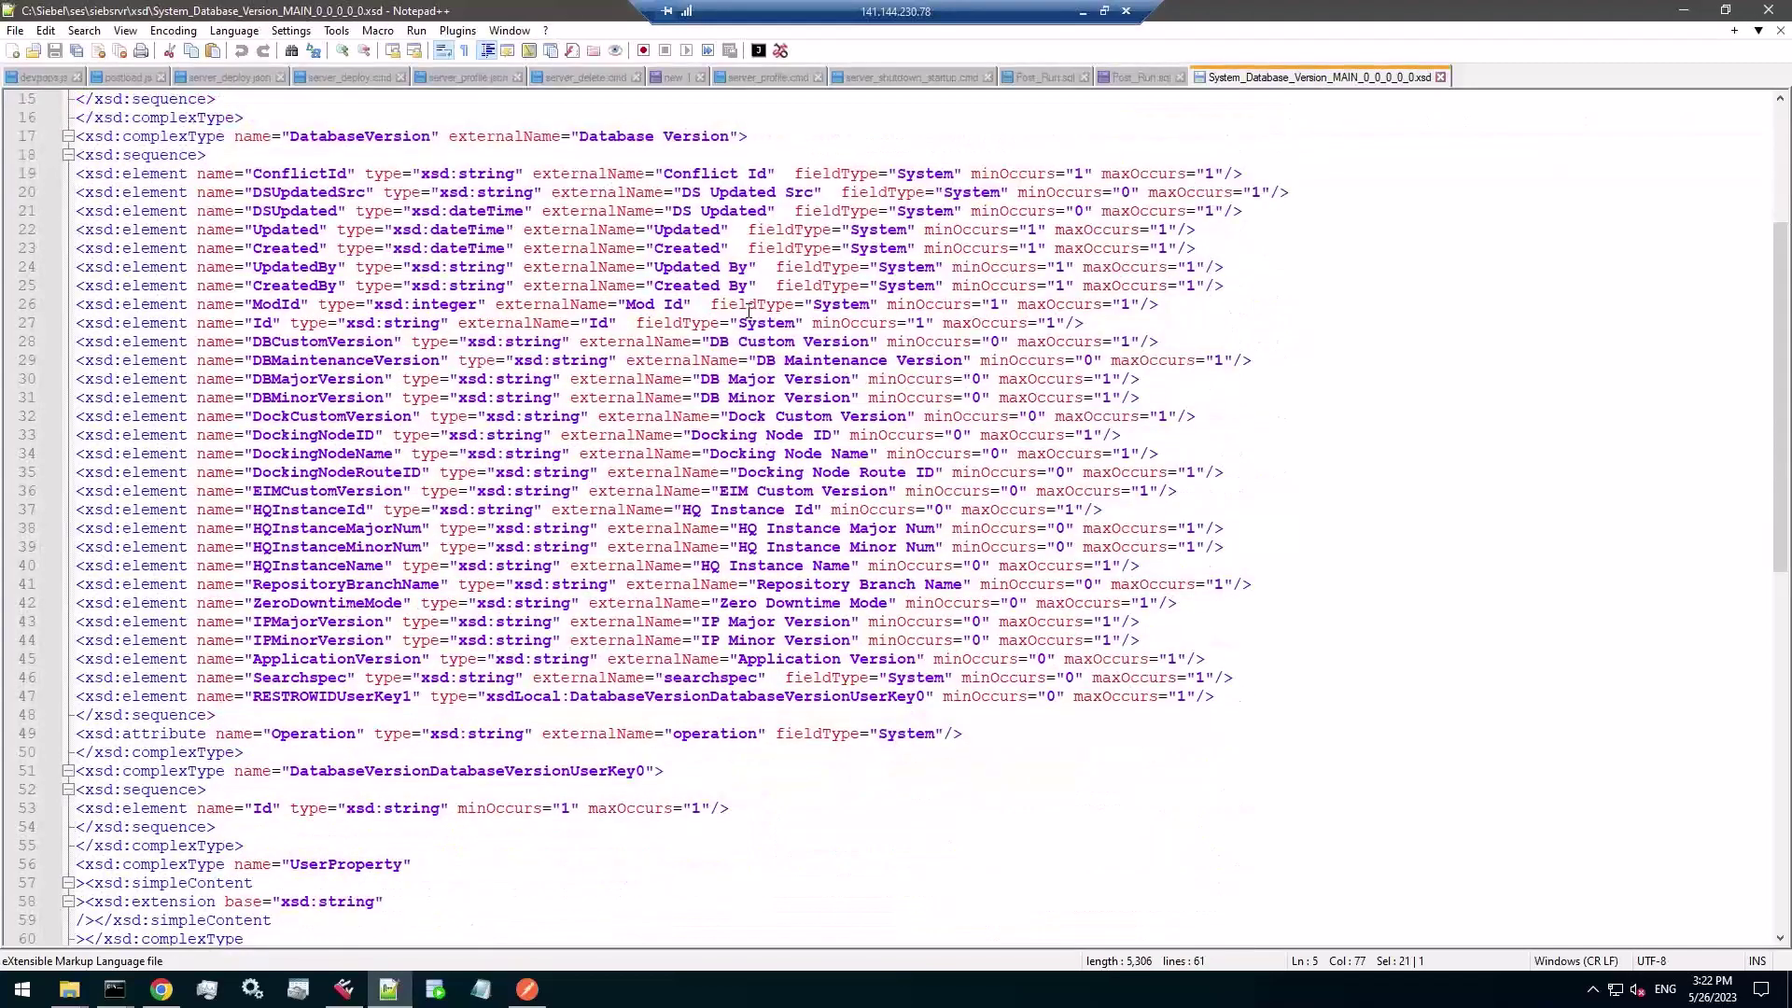
scroll(748, 311, up, 4)
scroll(748, 311, up, 1)
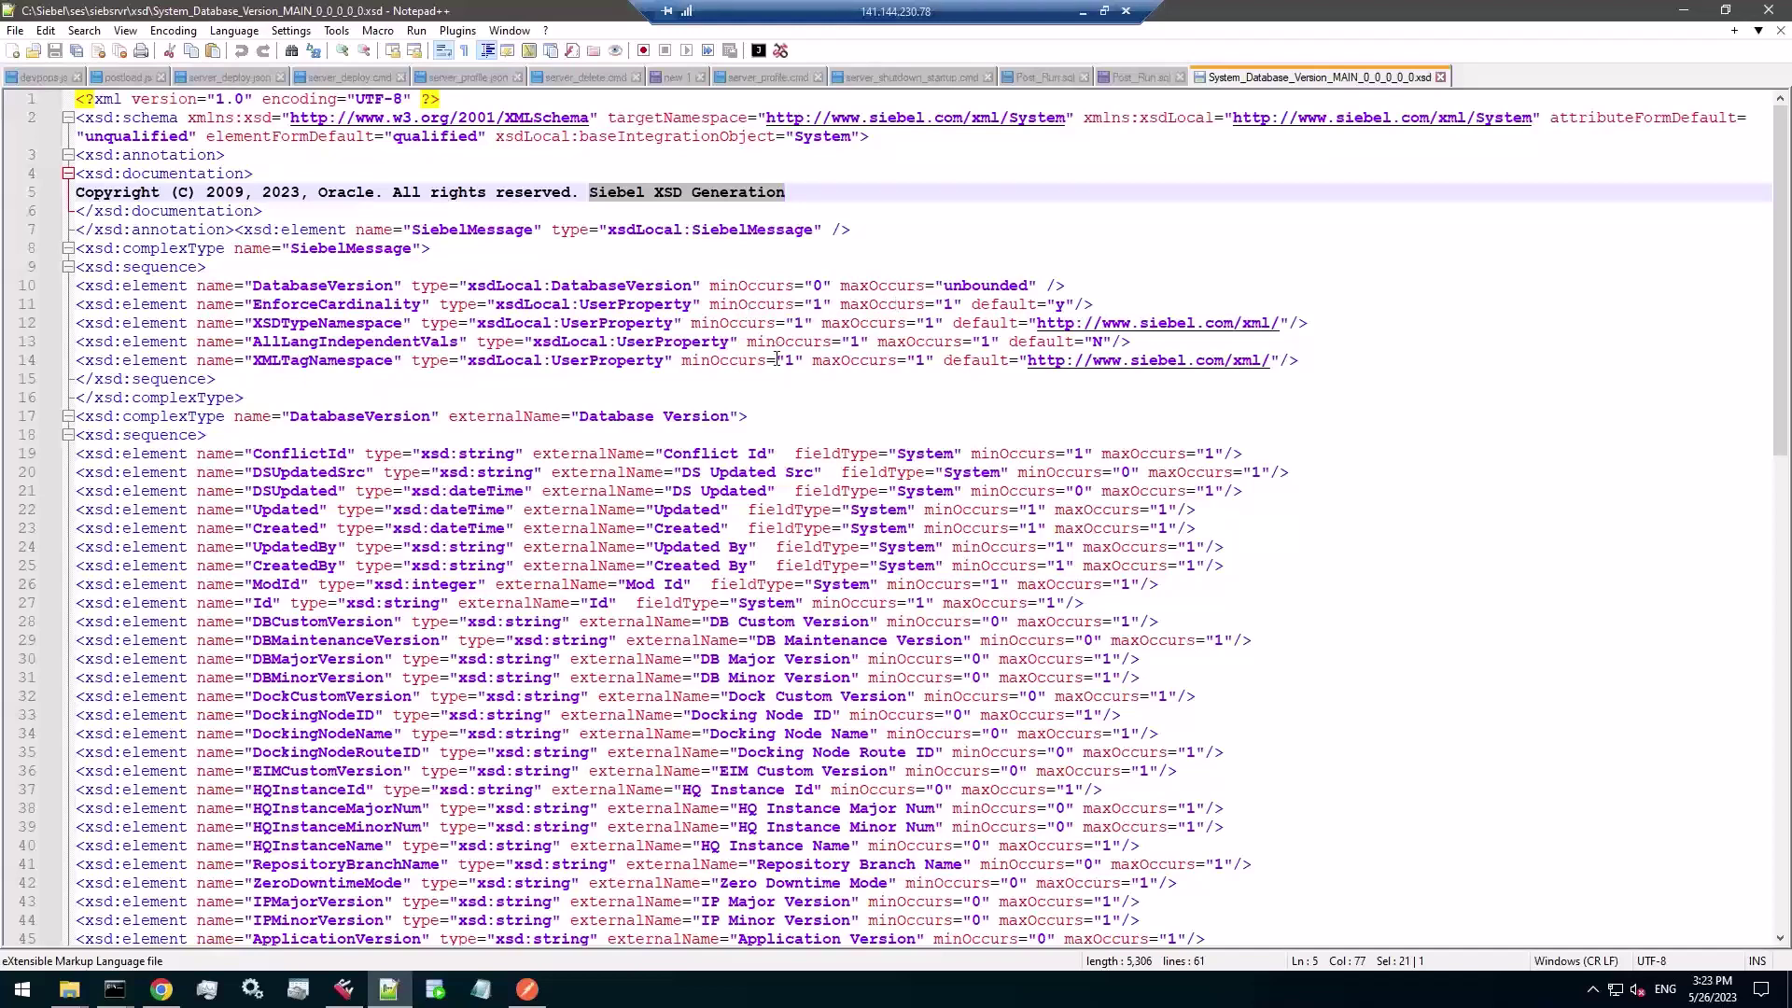
click(527, 989)
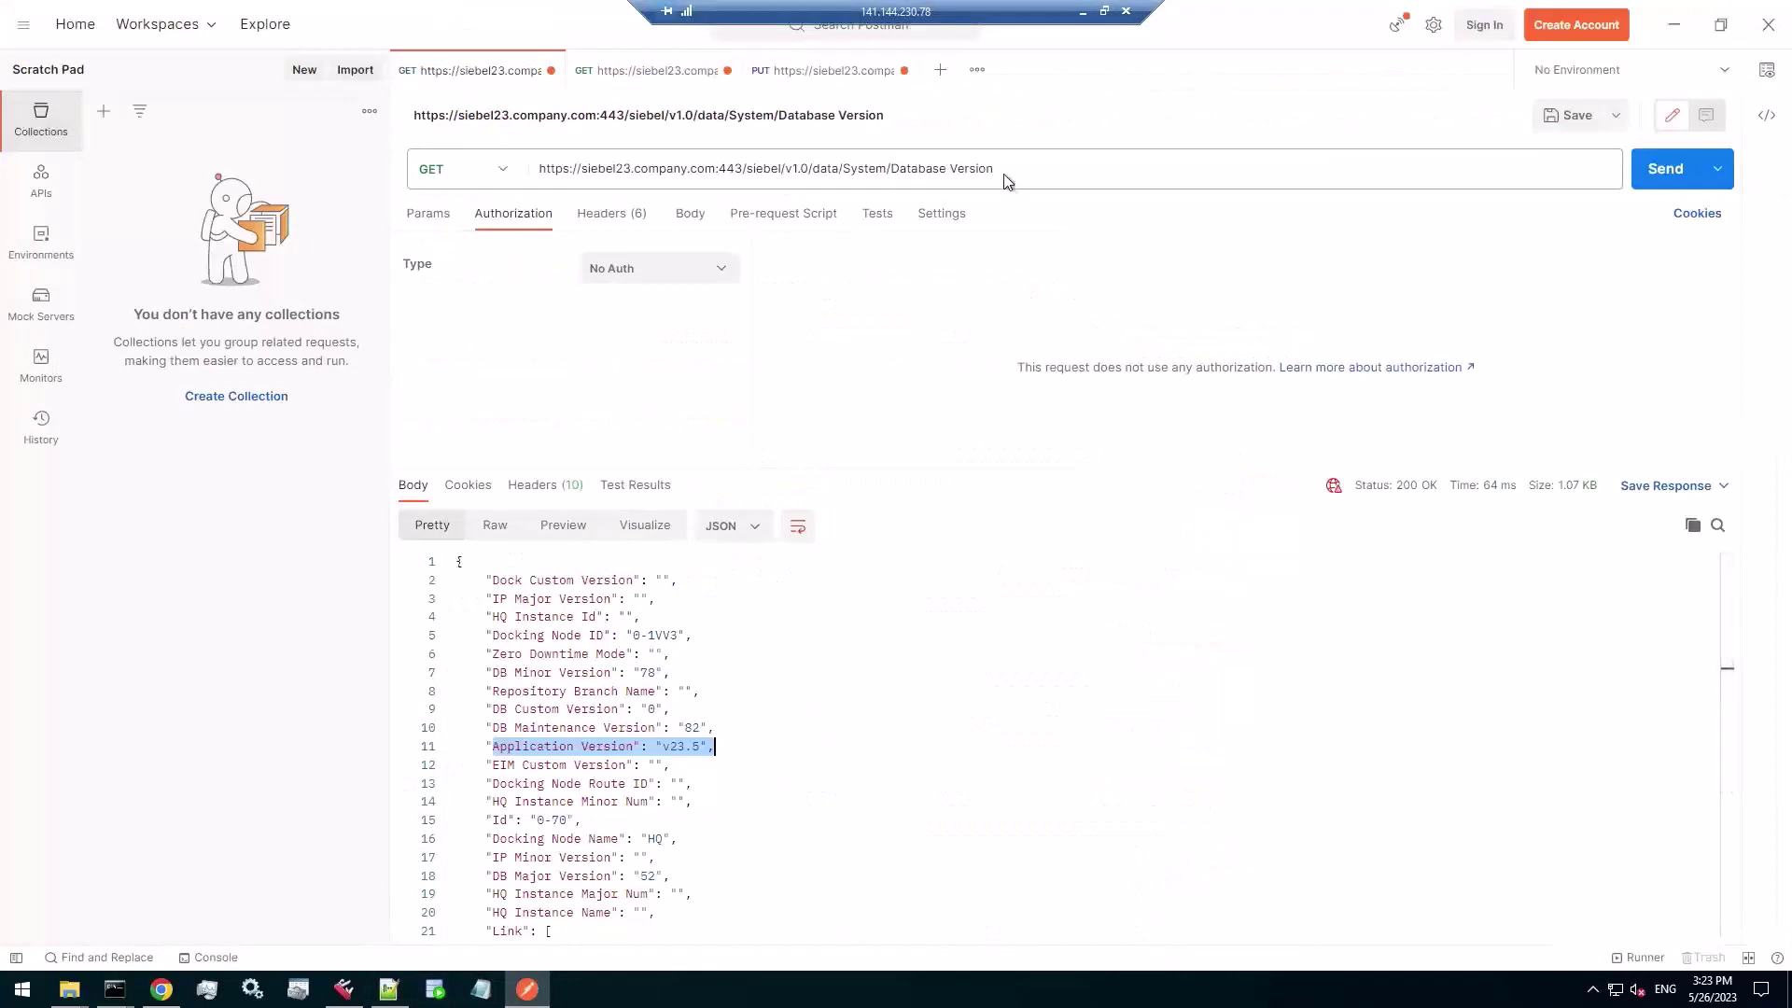
- In Siebel Tools, query business components for 'BCRM Simple*'
click(1005, 174)
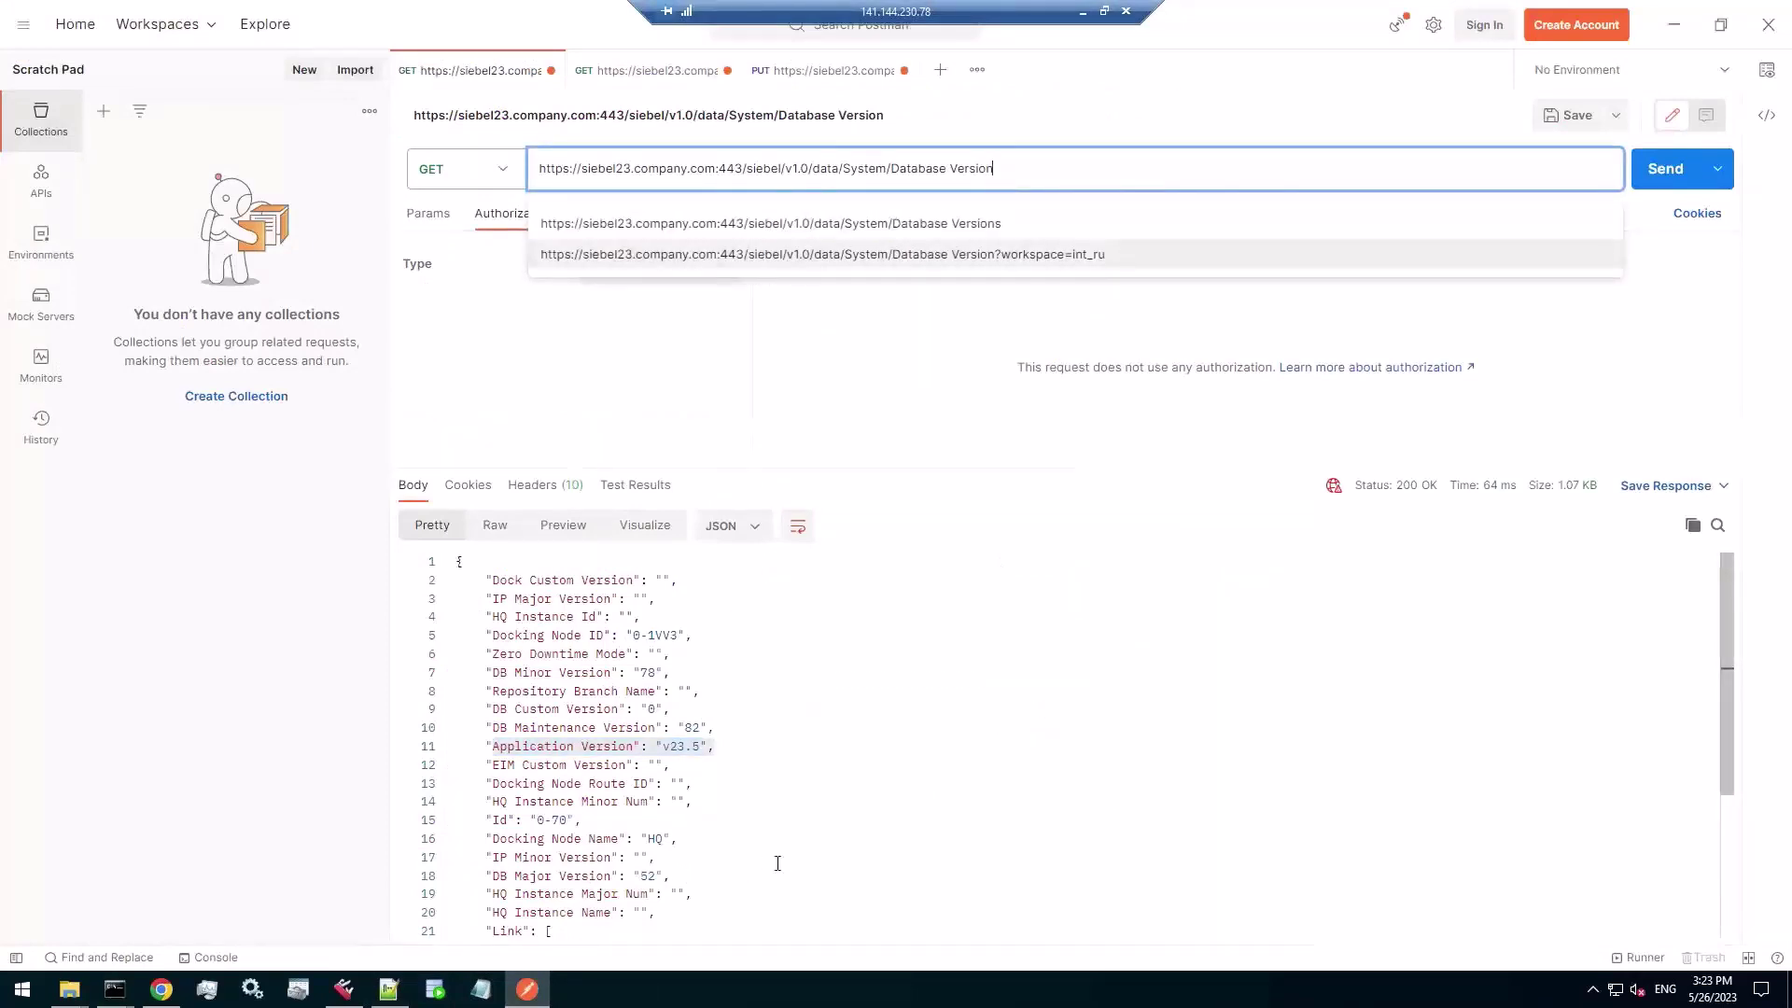
click(345, 989)
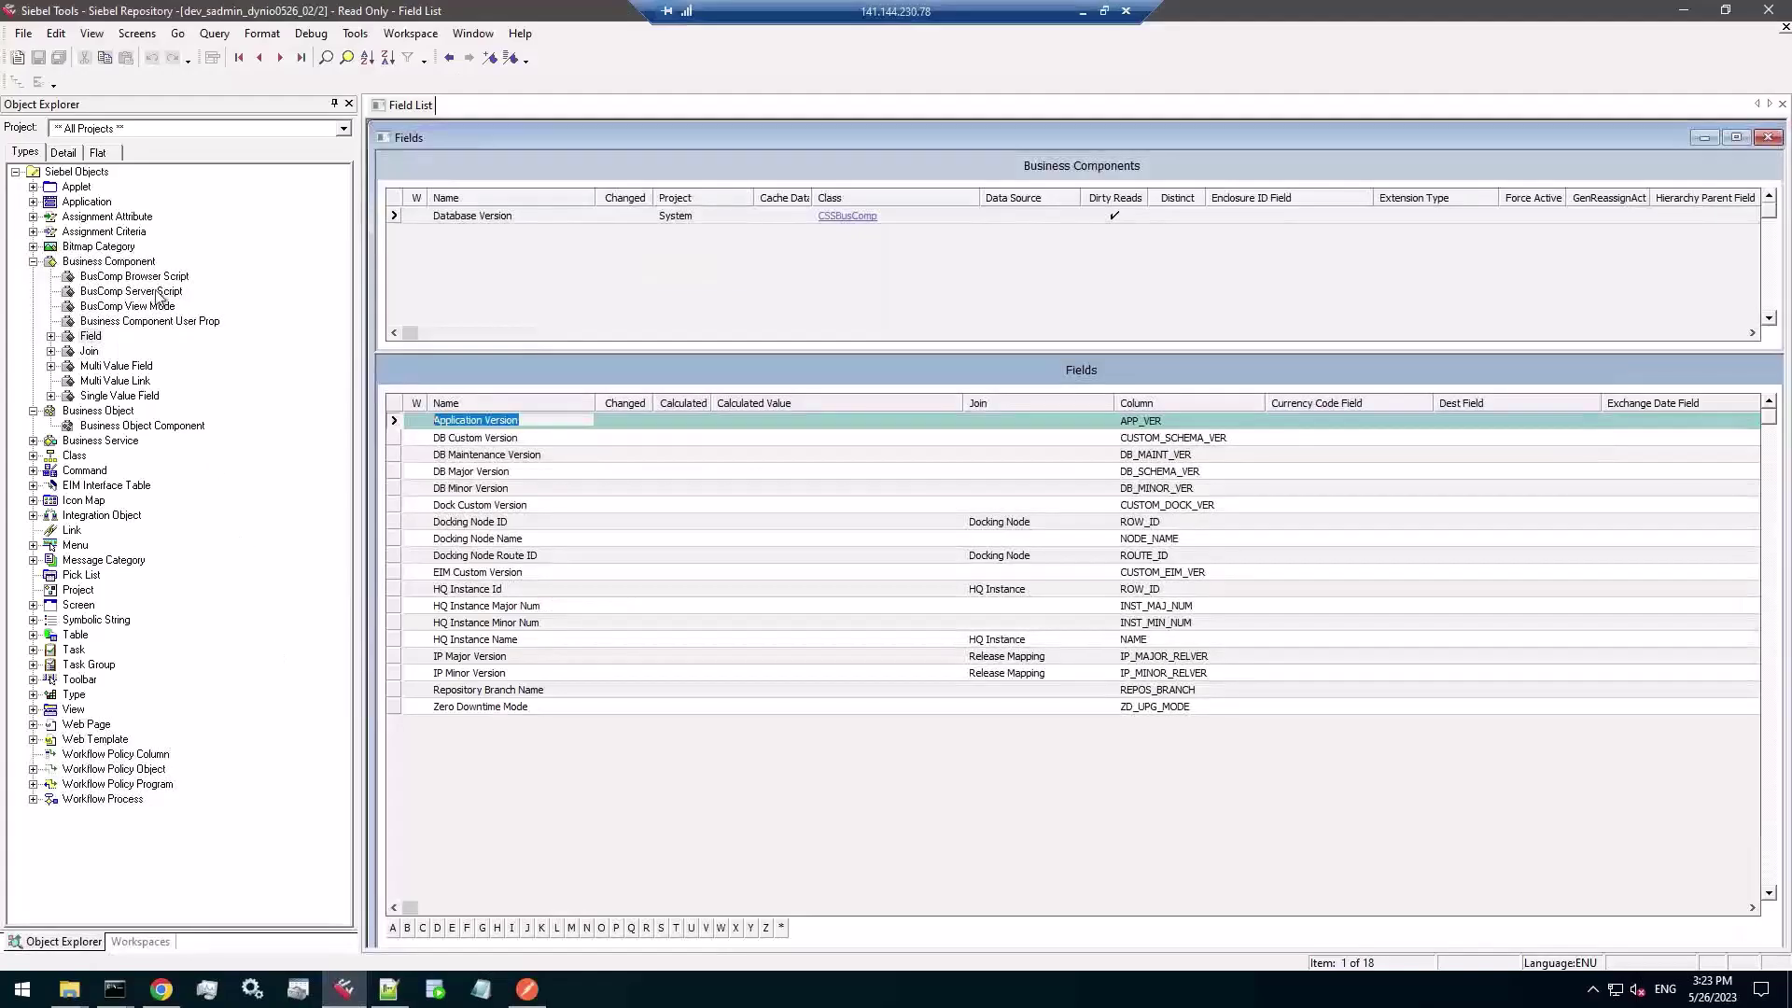
click(121, 262)
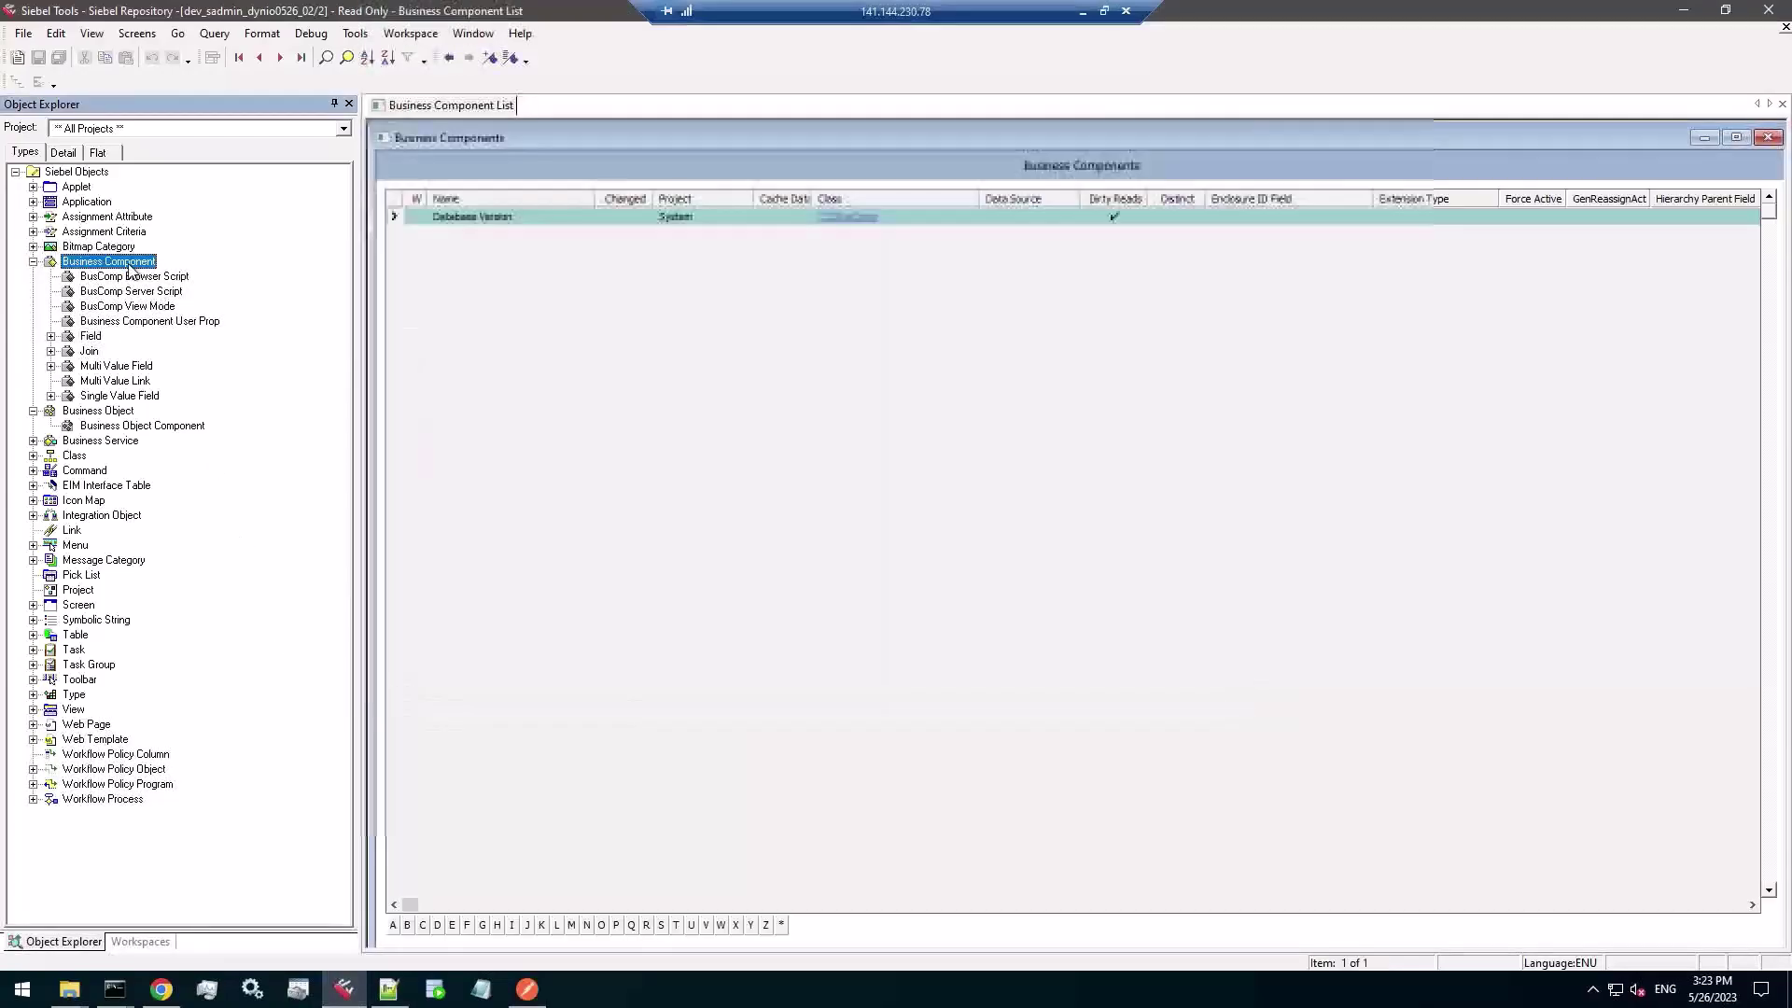
click(517, 221)
key(ctrl+q)
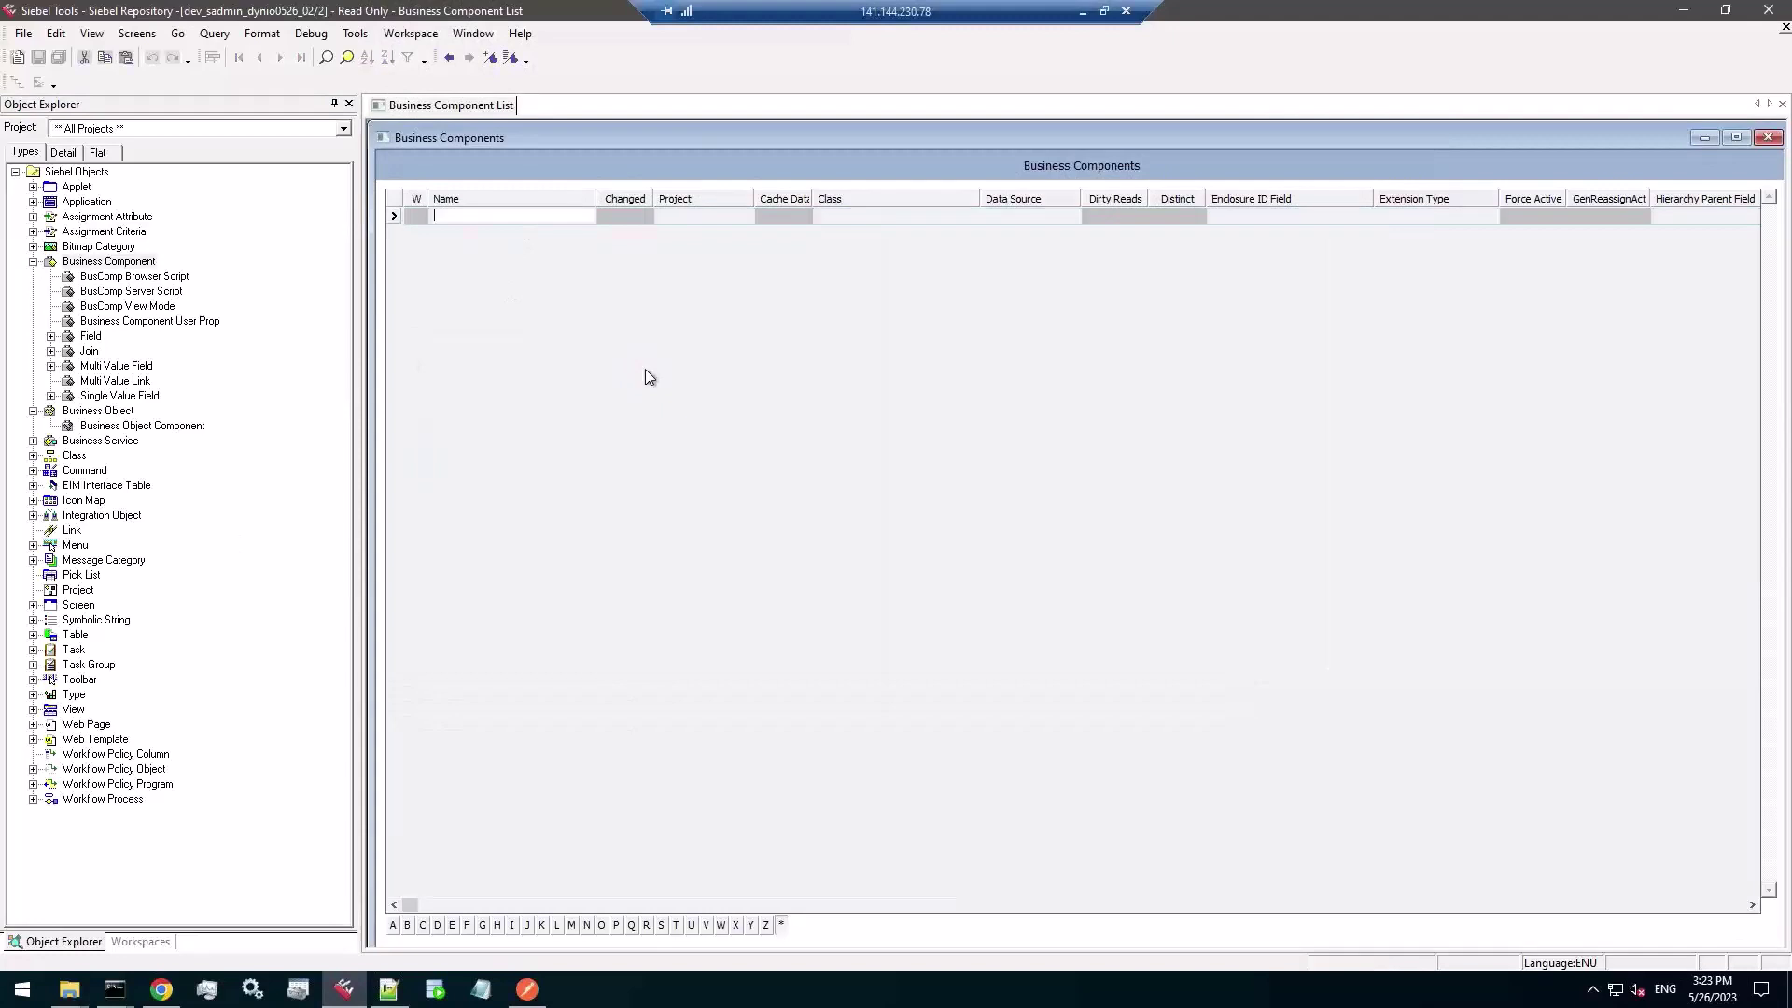
text(BCRM Simple*)
key(Return)
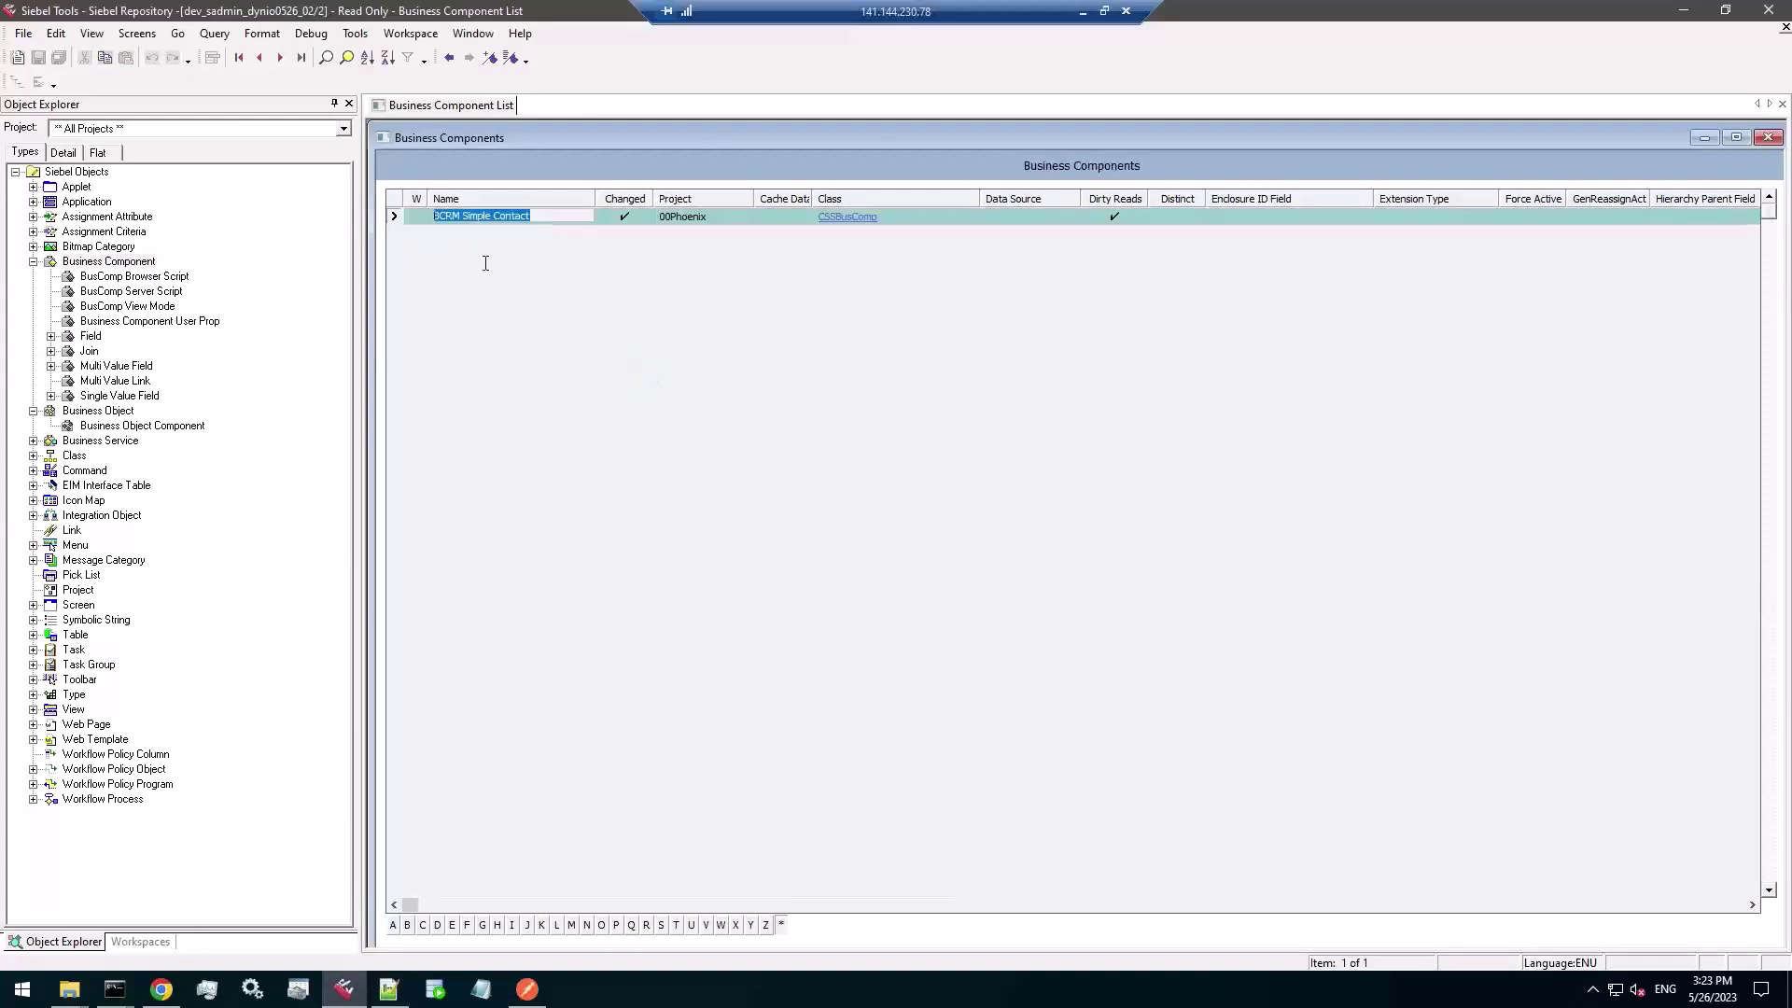
- Review BCRM Simple Contact's Active Flg, First Name and Full Name fields, then open the Business Objects list
click(92, 338)
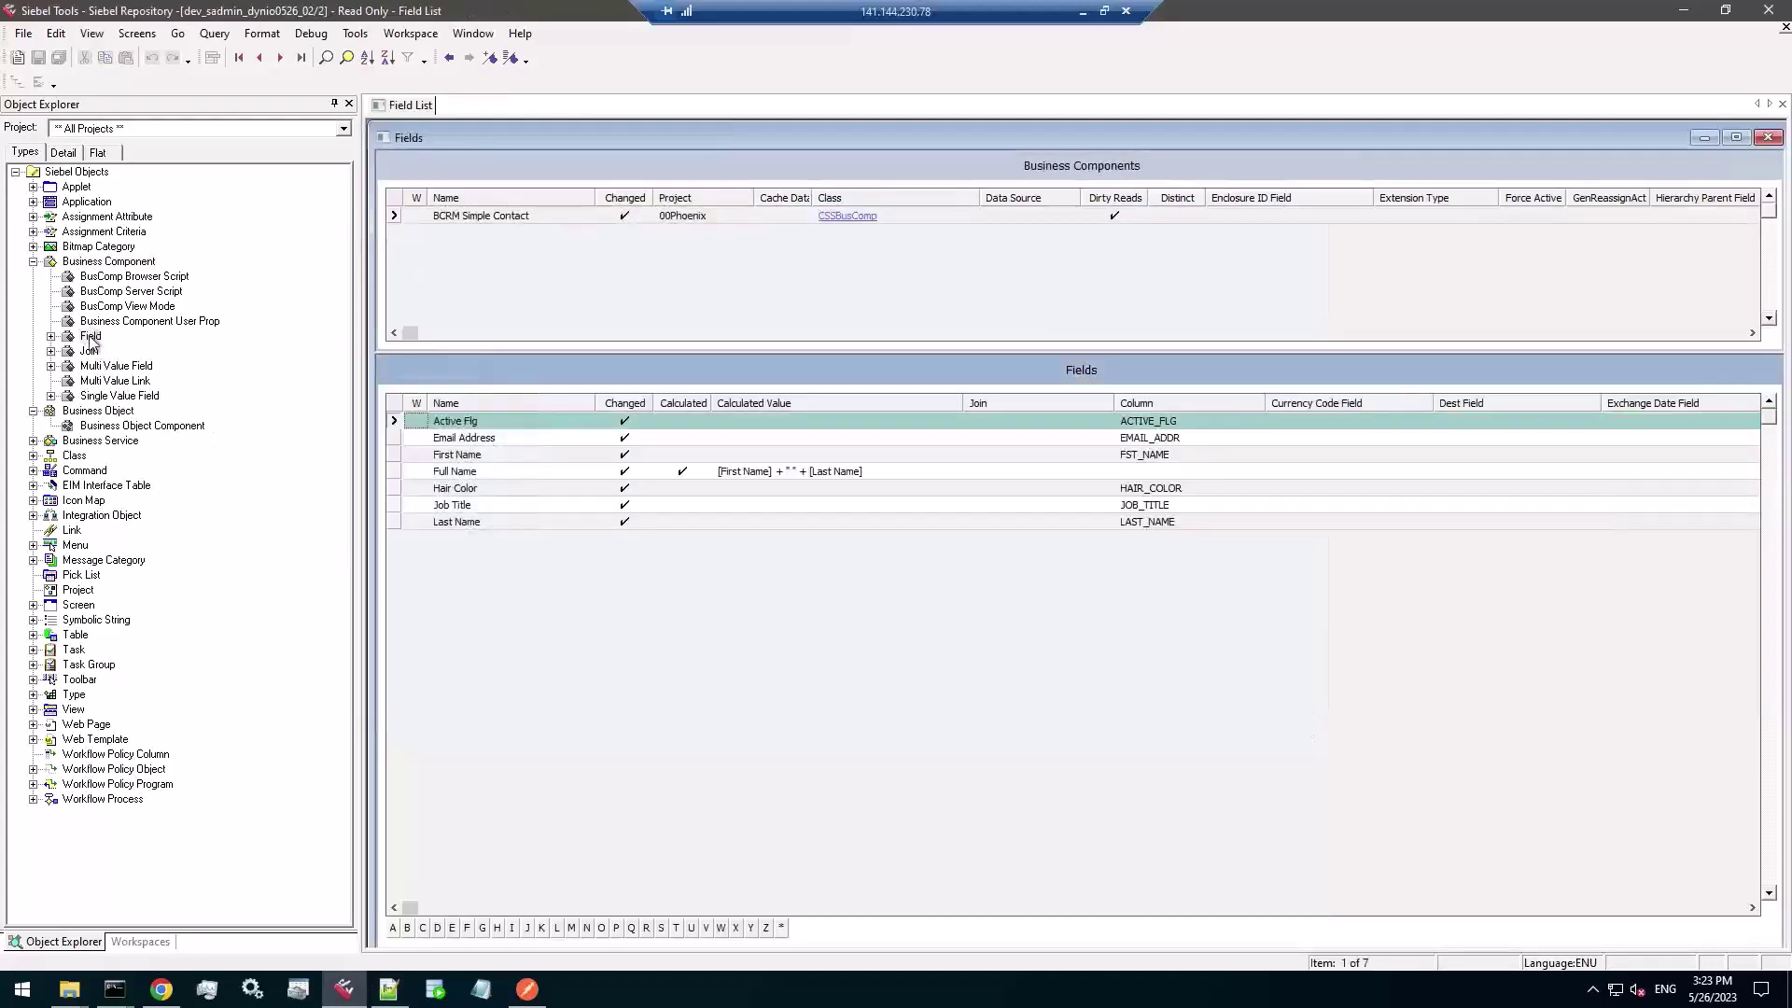
click(520, 422)
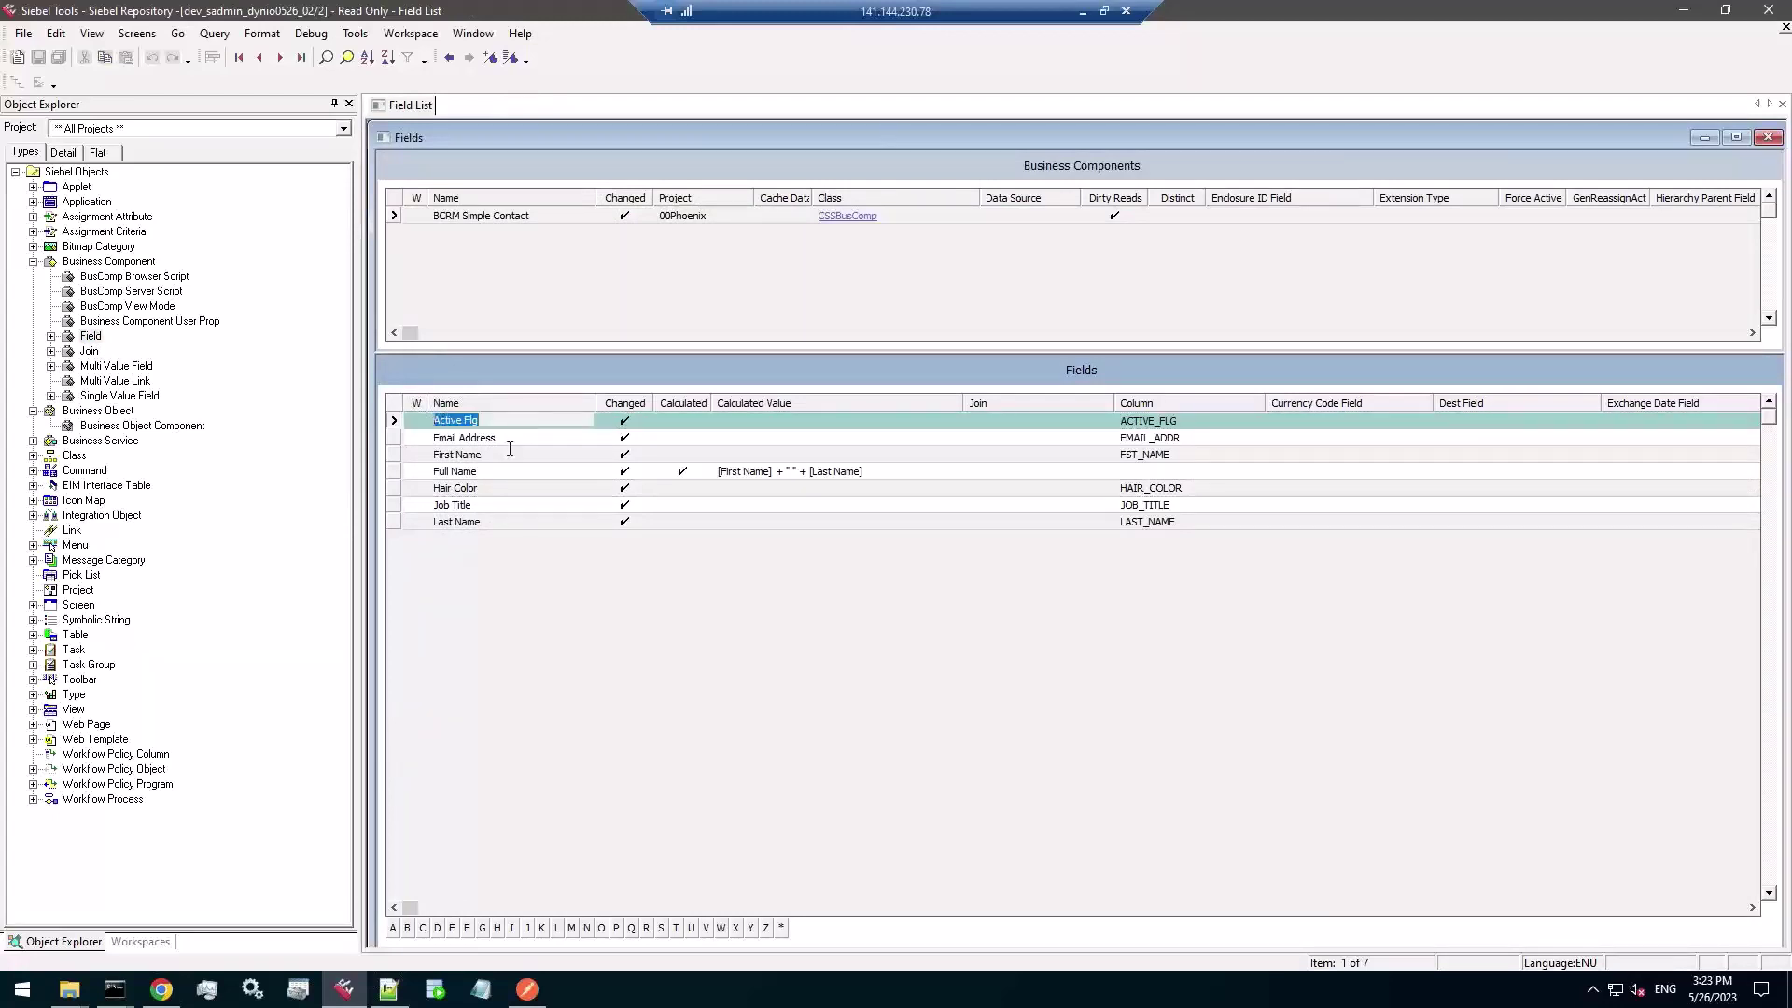
click(510, 454)
click(506, 471)
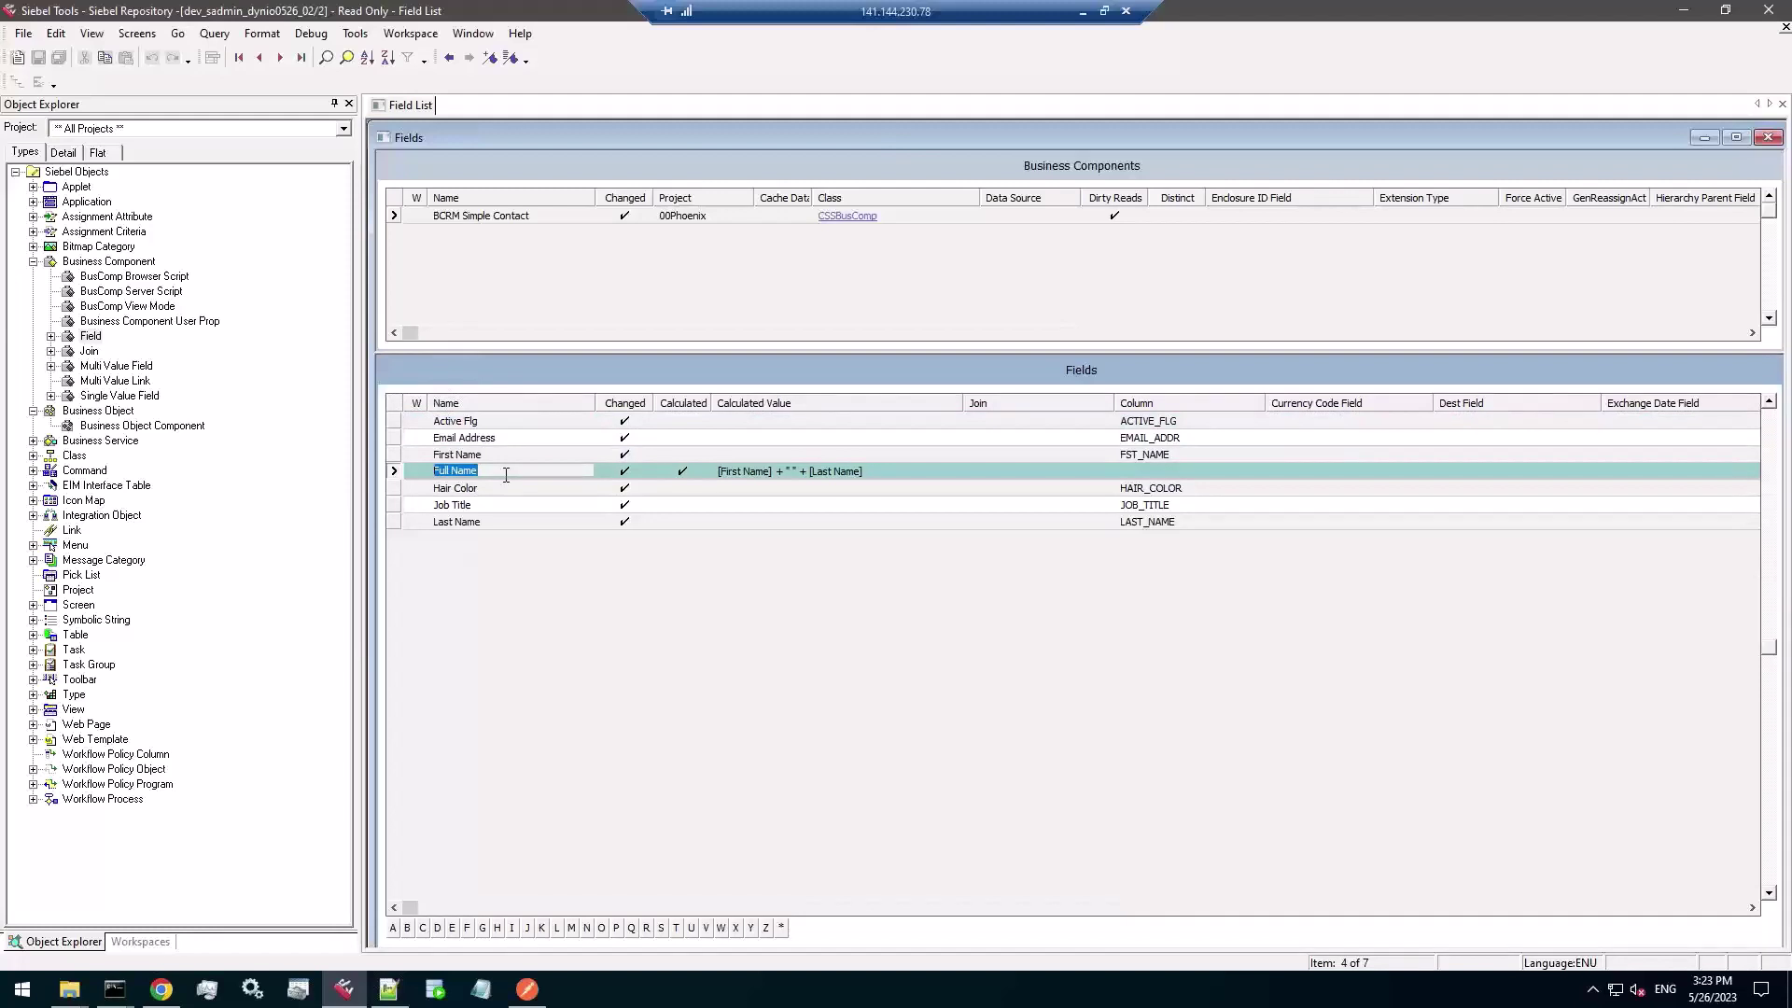
click(126, 412)
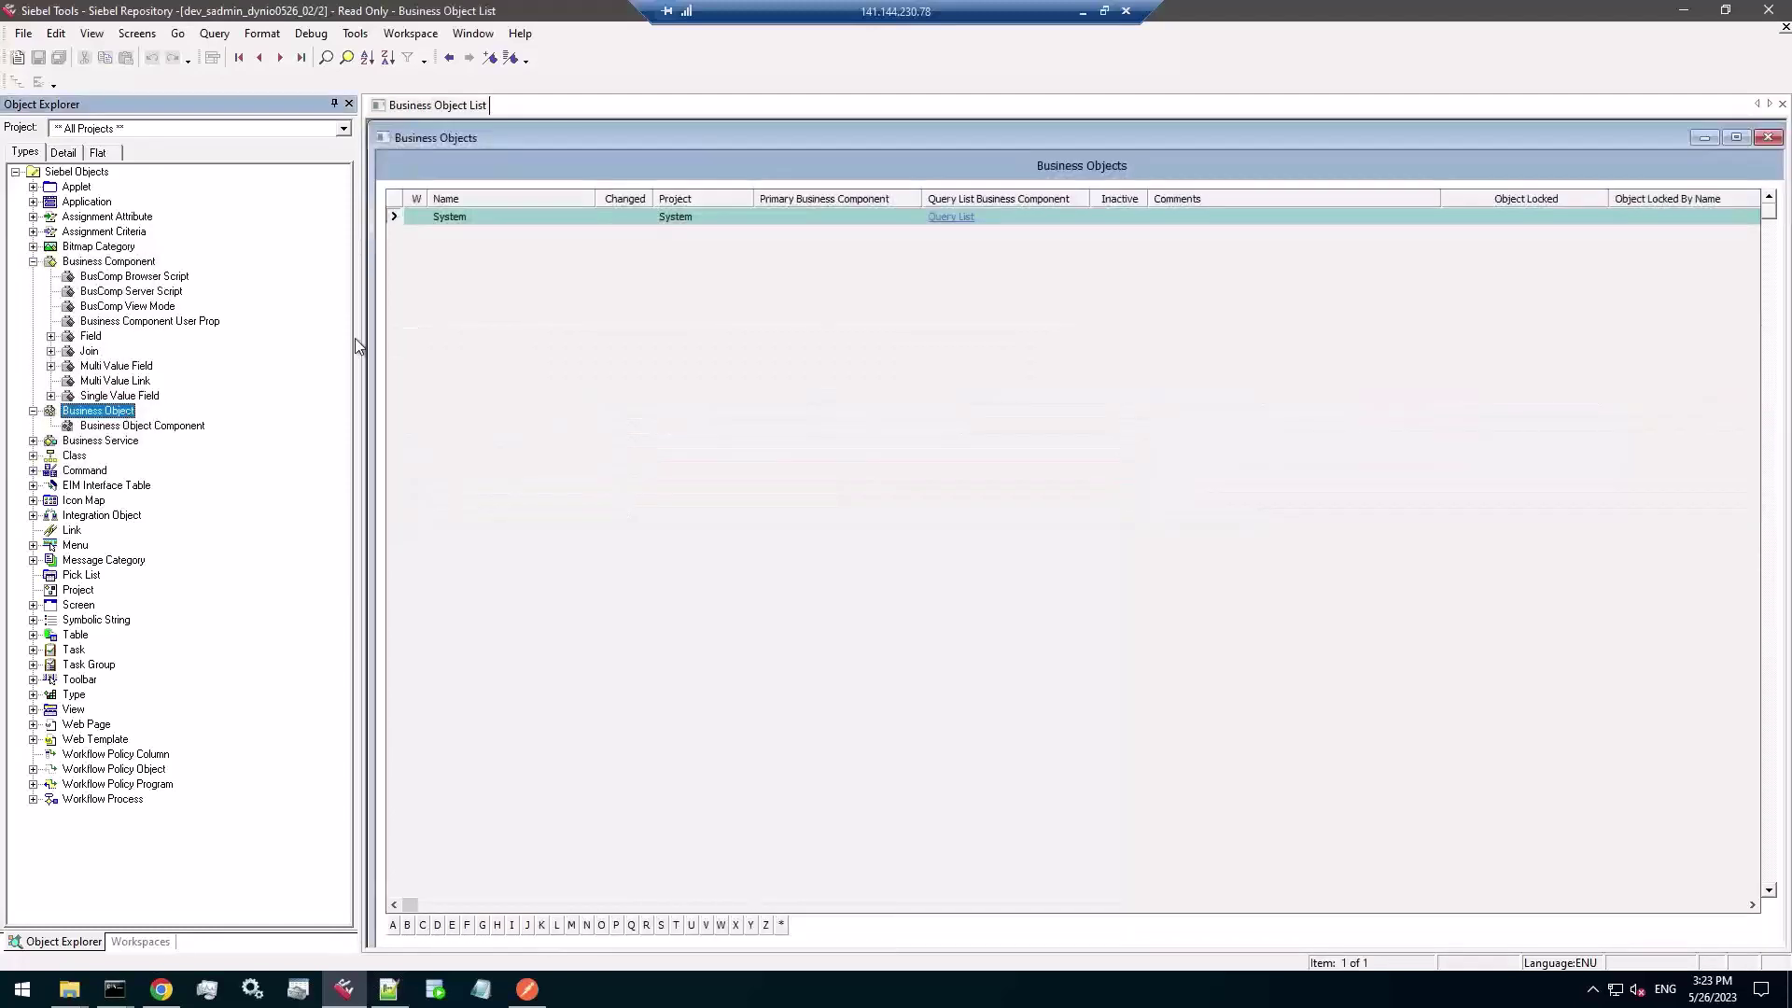
- Query business objects for 'BCRM Sim*' and confirm BCRM Simple Contact holds the BCRM Simple Contact component
key(ctrl+q)
text(BCR)
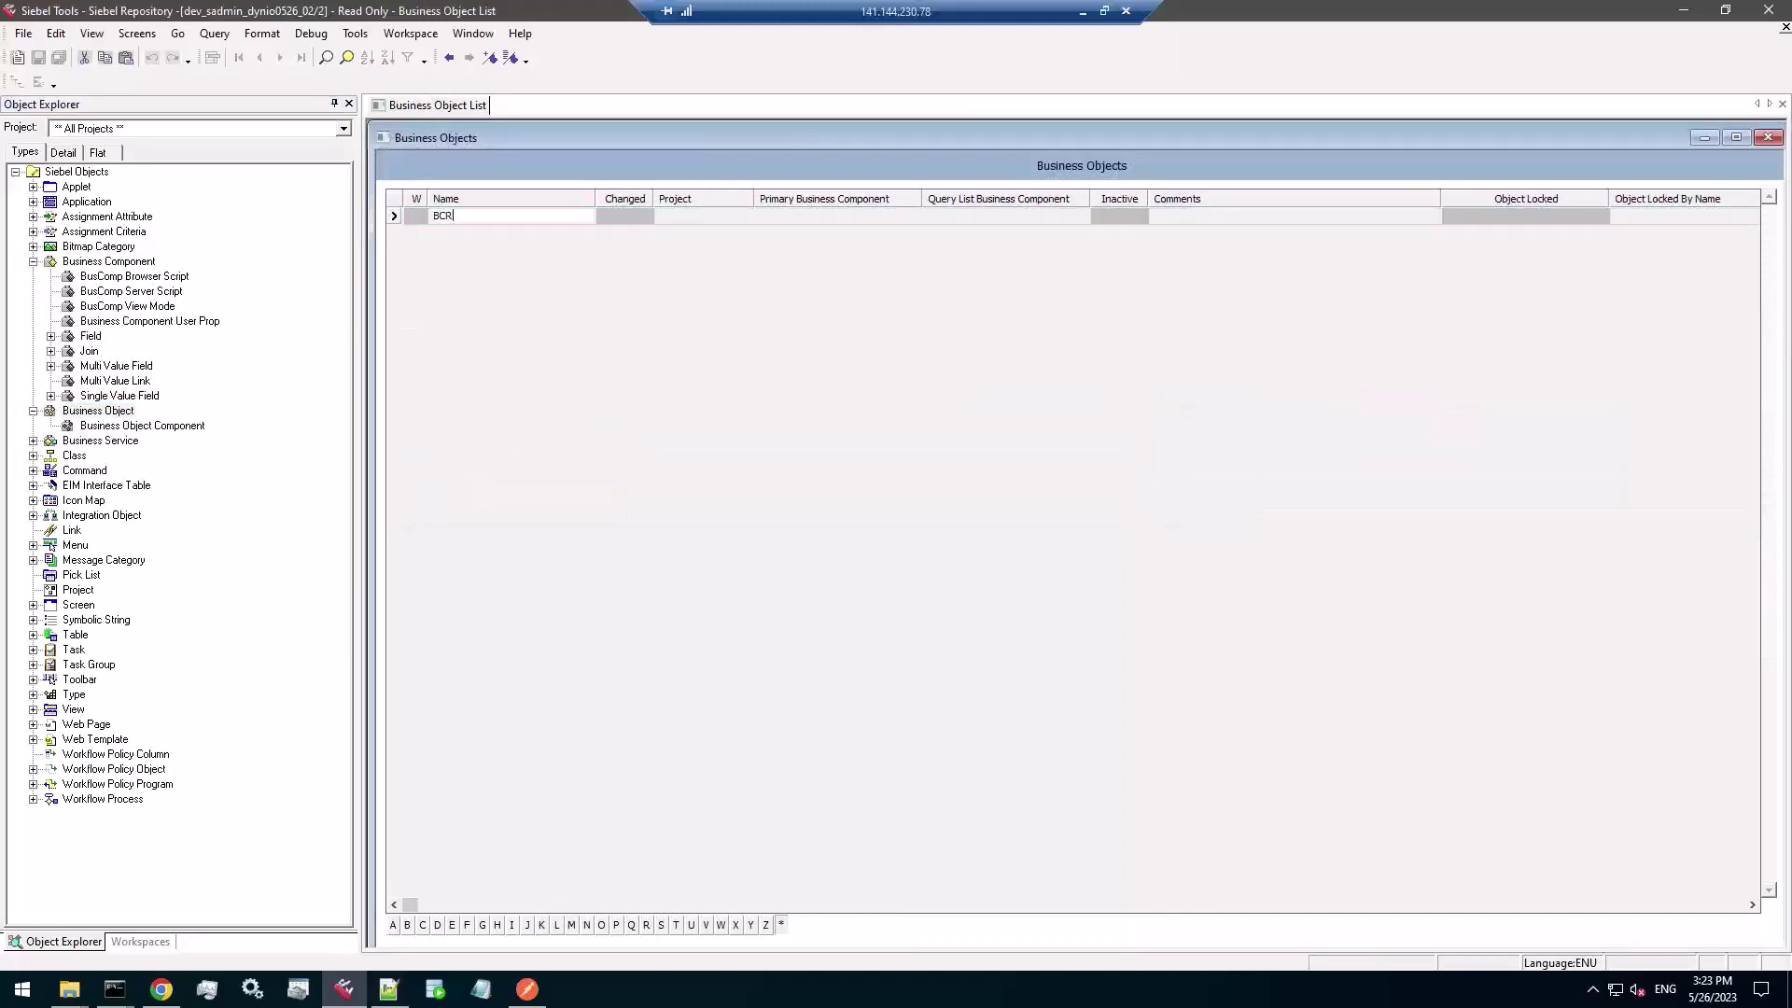
text(M Sim*)
key(Return)
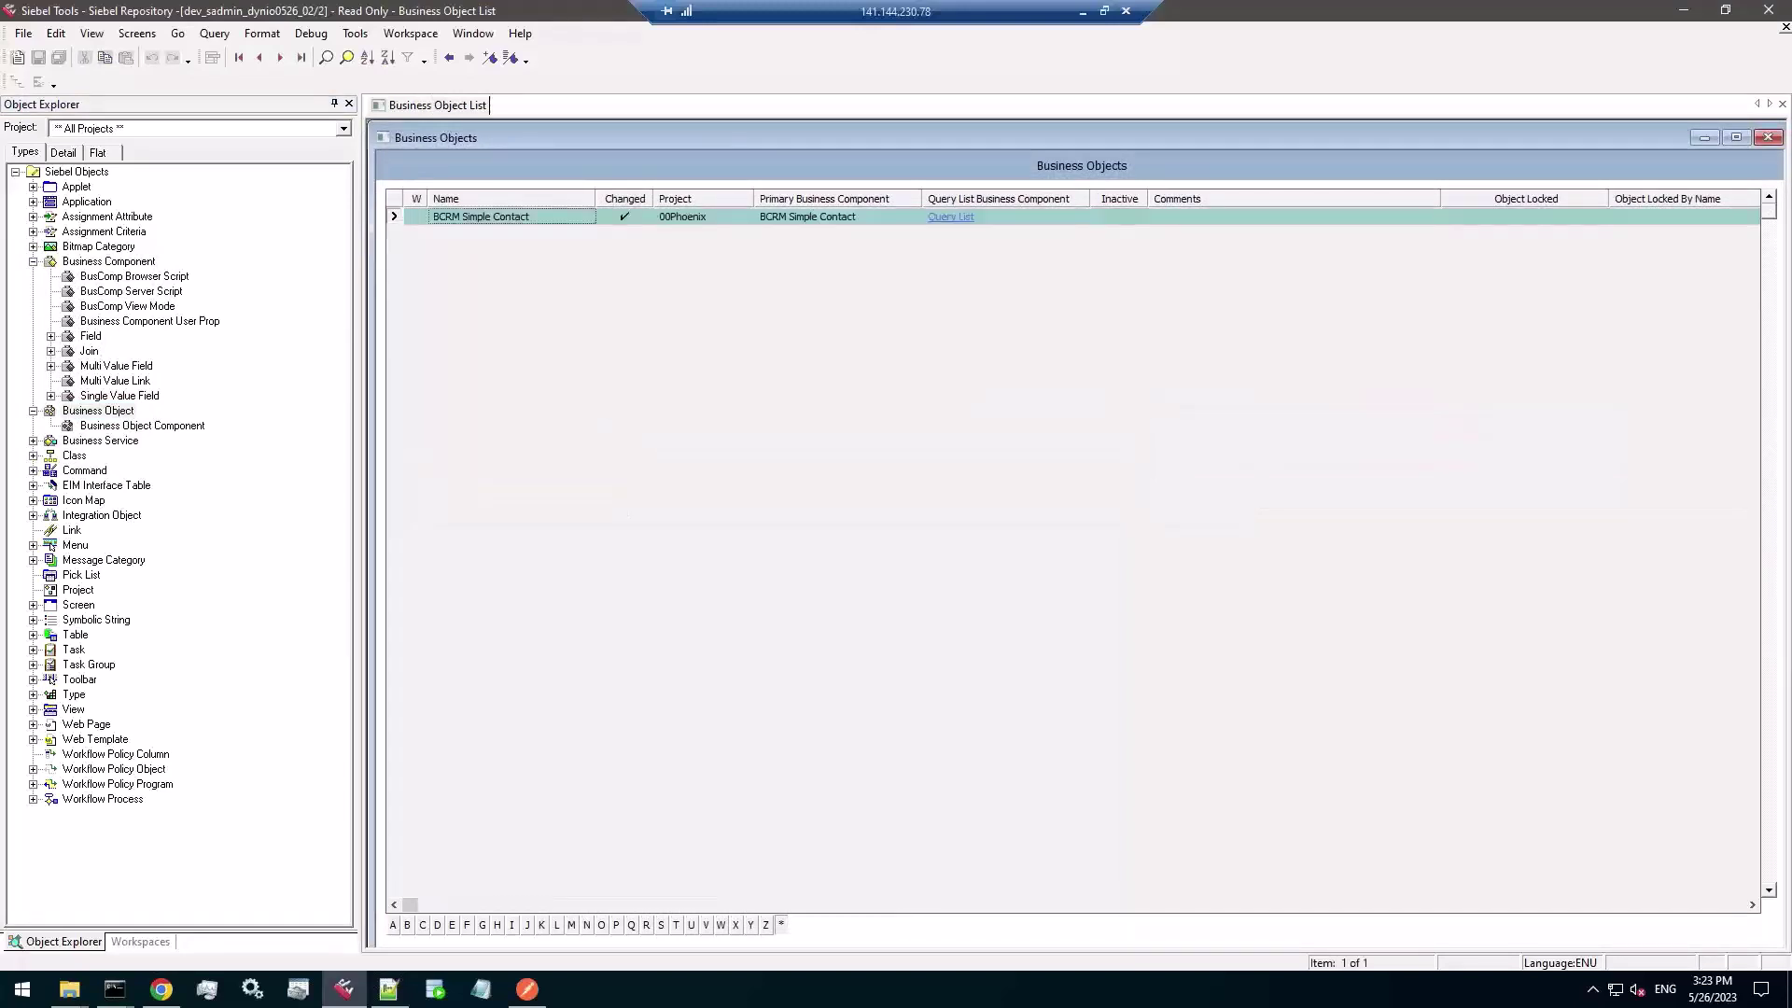
click(778, 216)
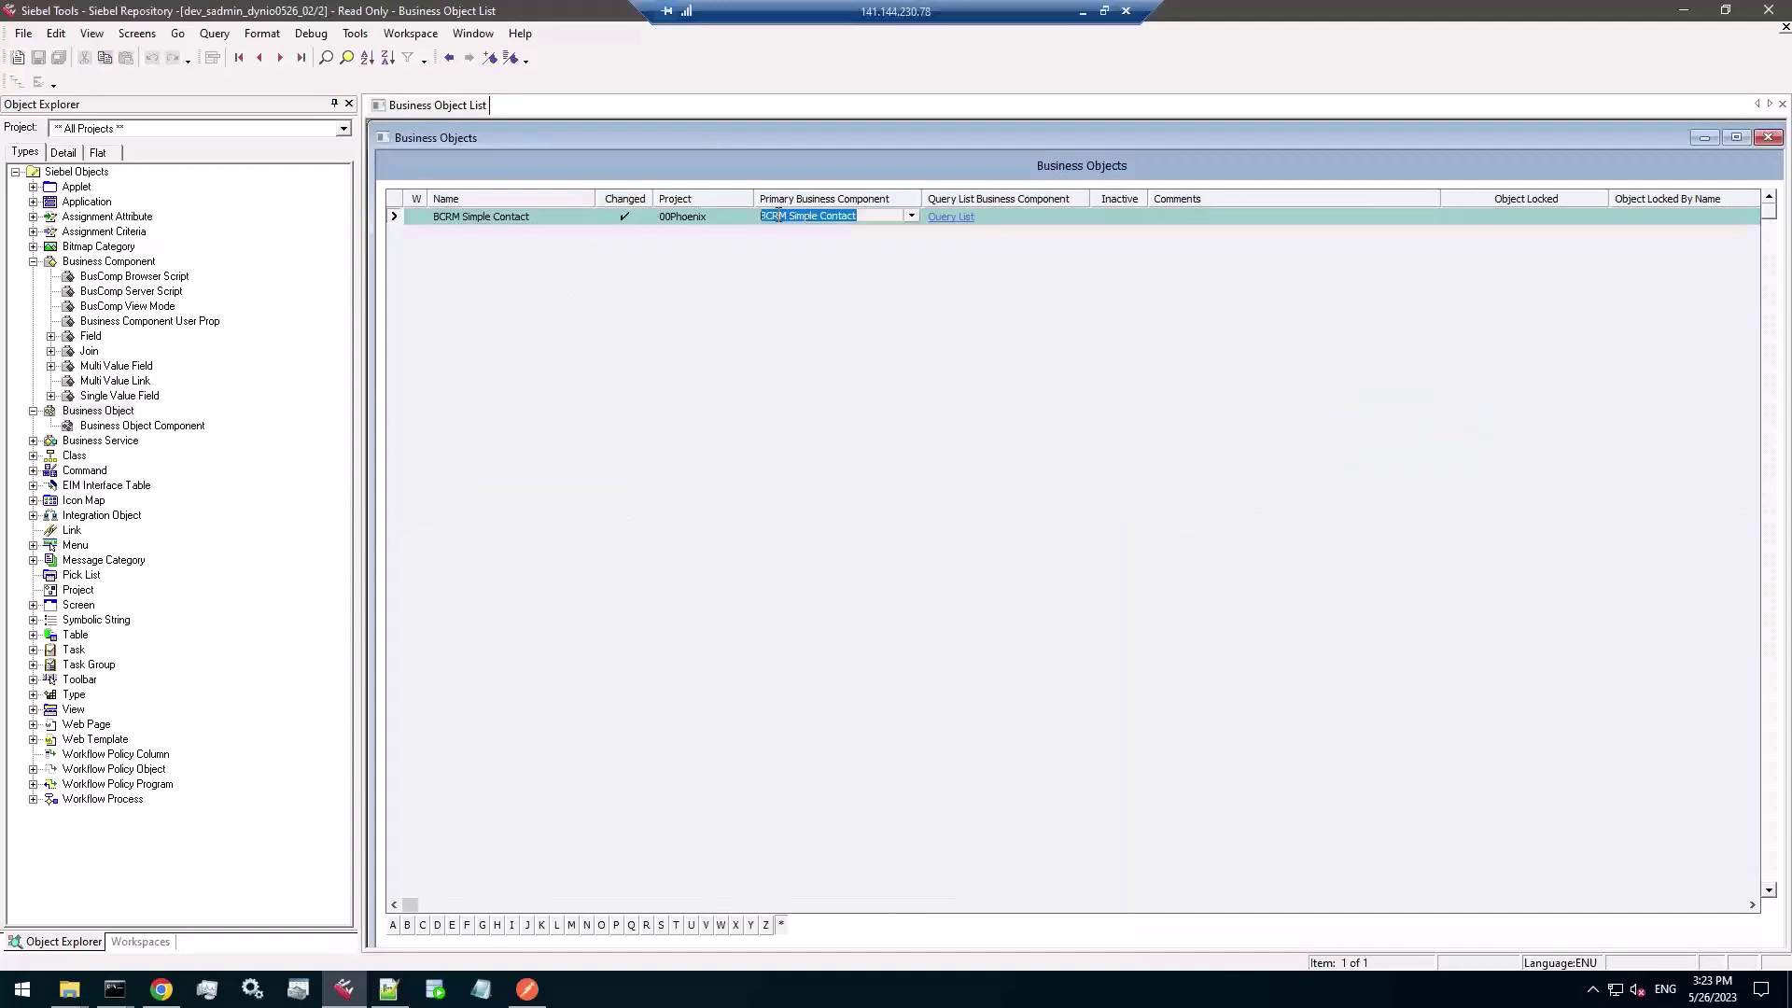
click(145, 426)
click(524, 431)
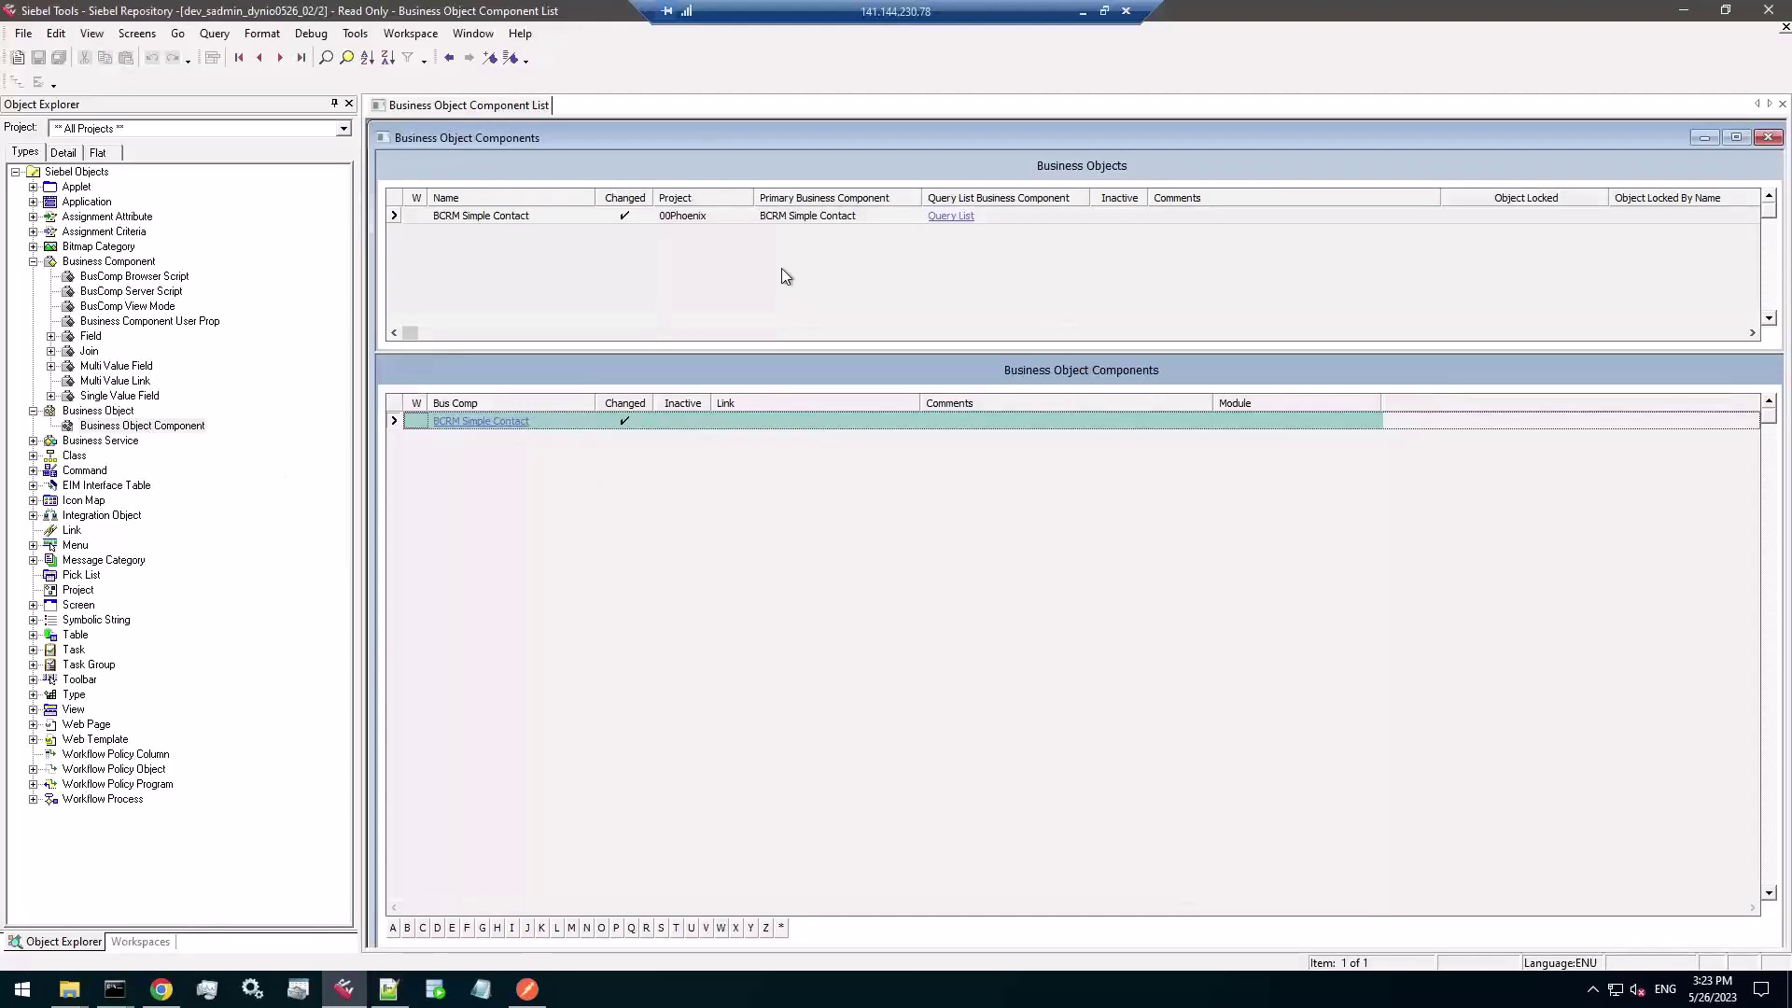
click(527, 989)
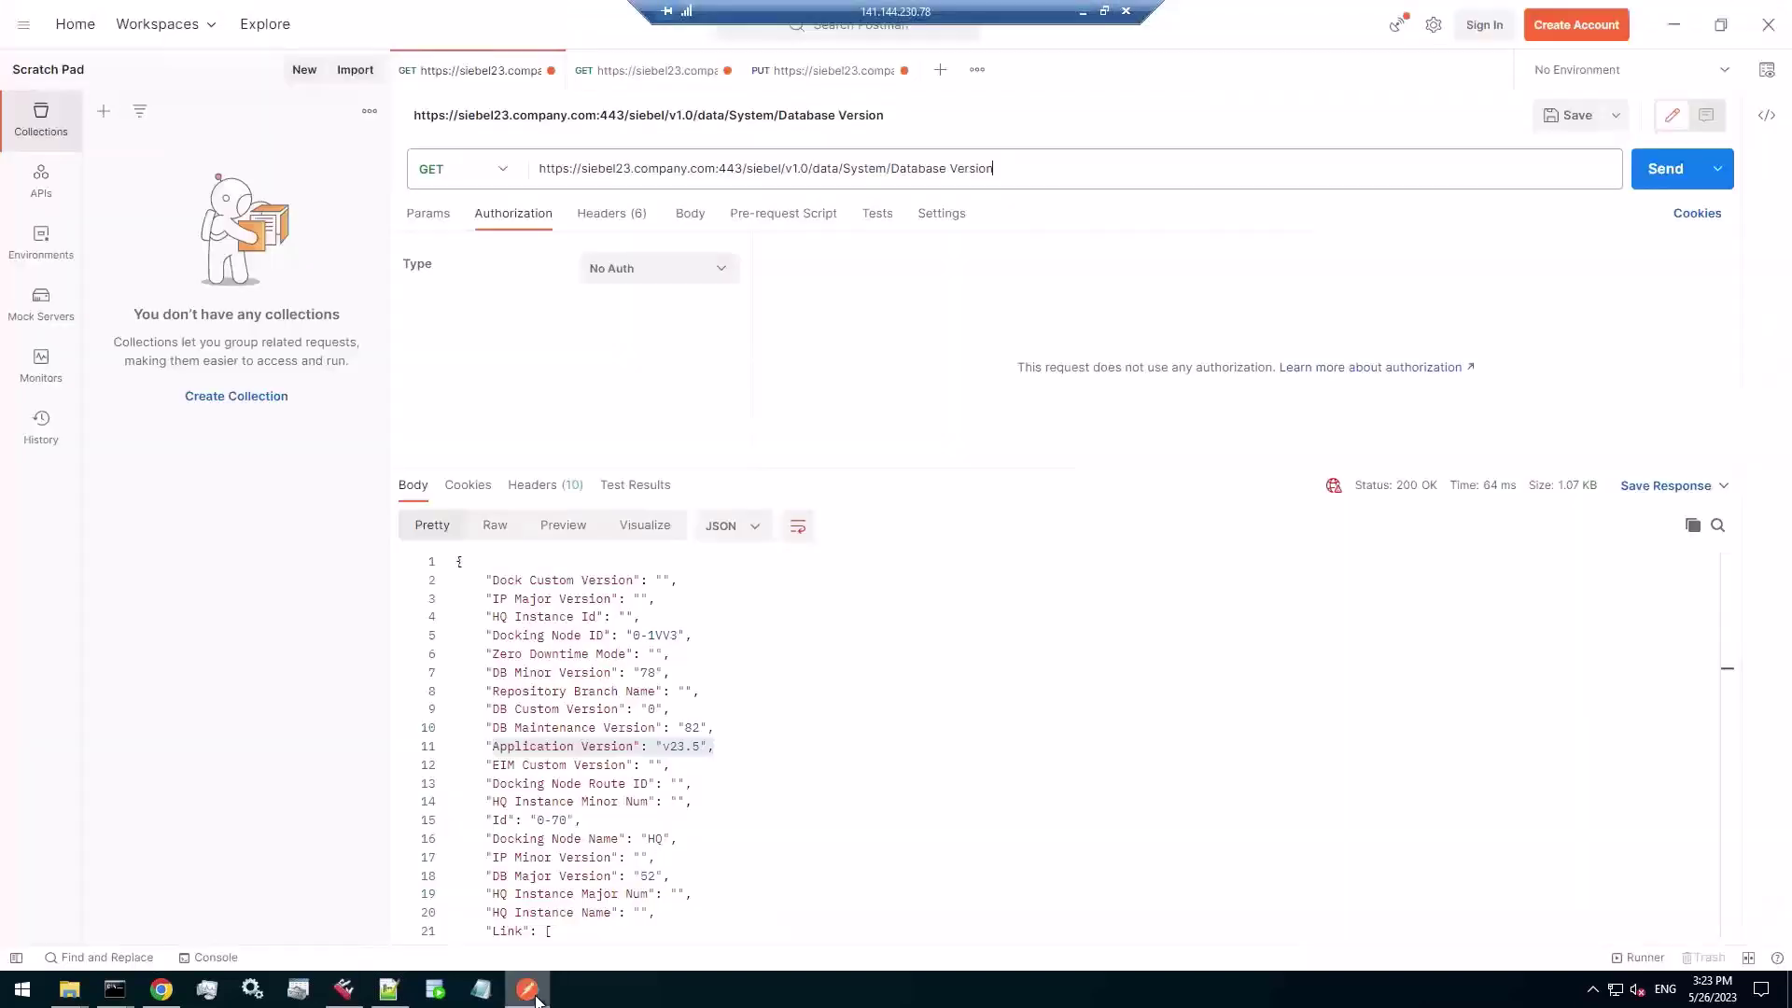
- Open the BCRM Simple Contact GET request, which returns a 500 error, and mark its ?workspace=MAIN&version= parameters
click(643, 74)
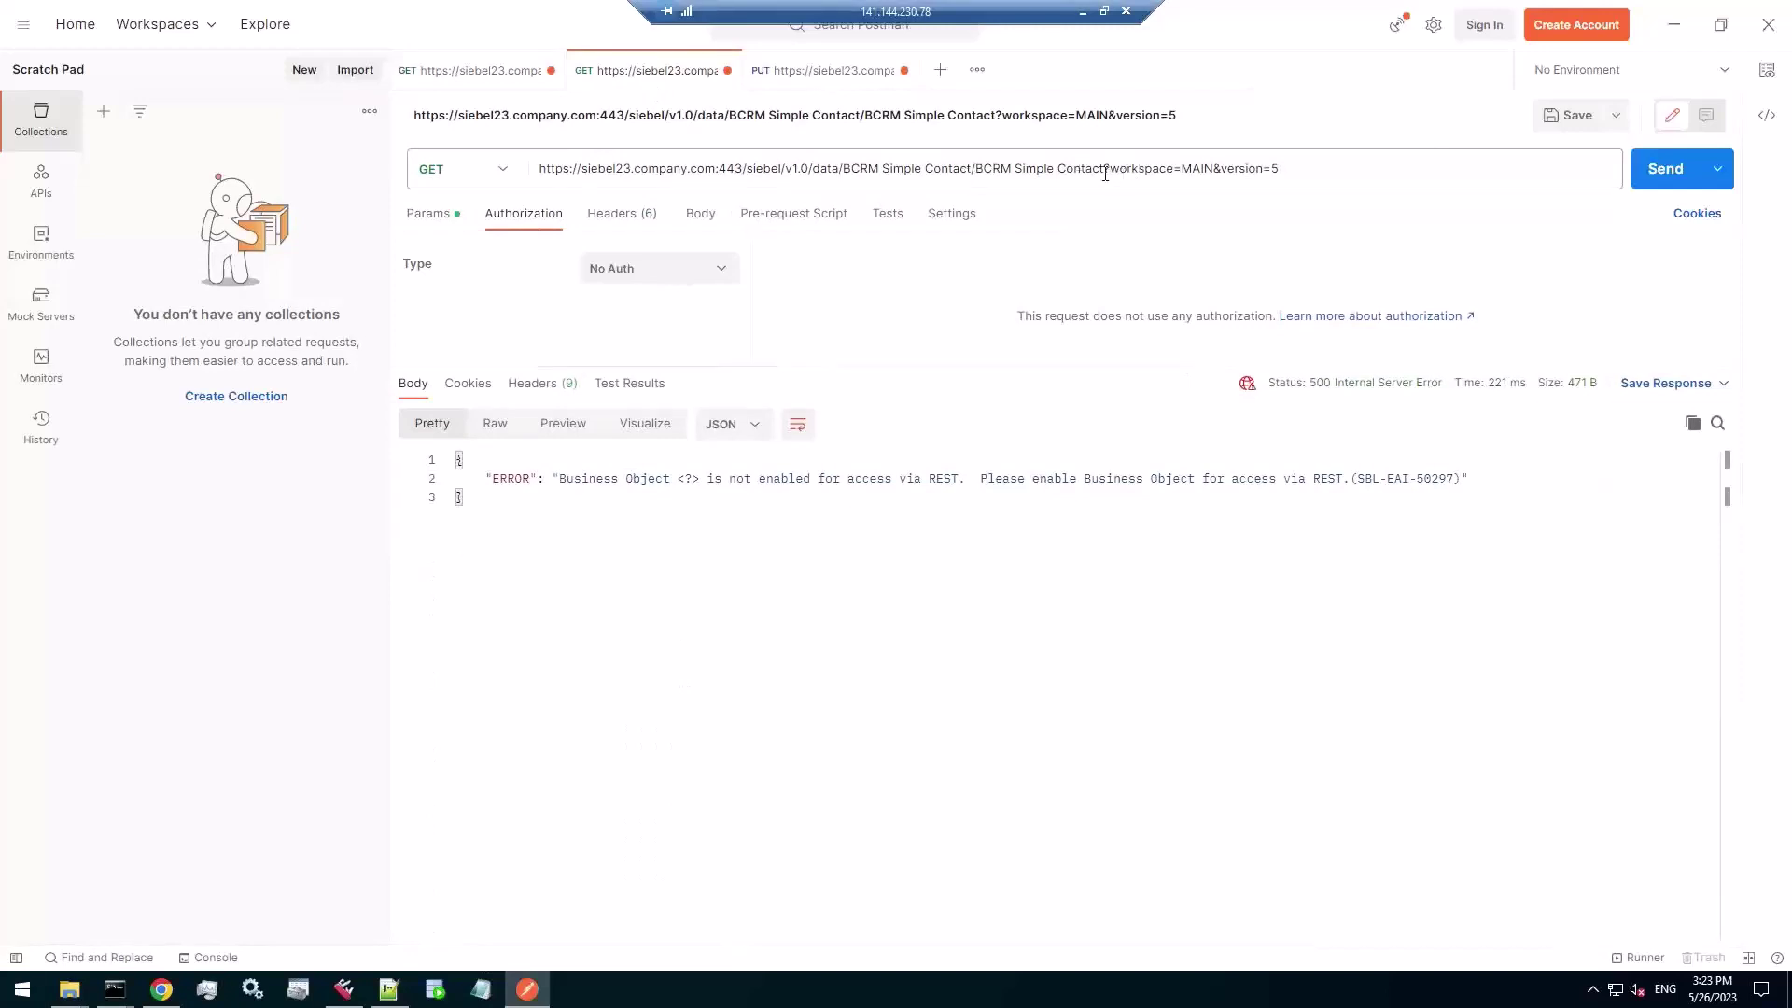
drag(1104, 168, 1286, 168)
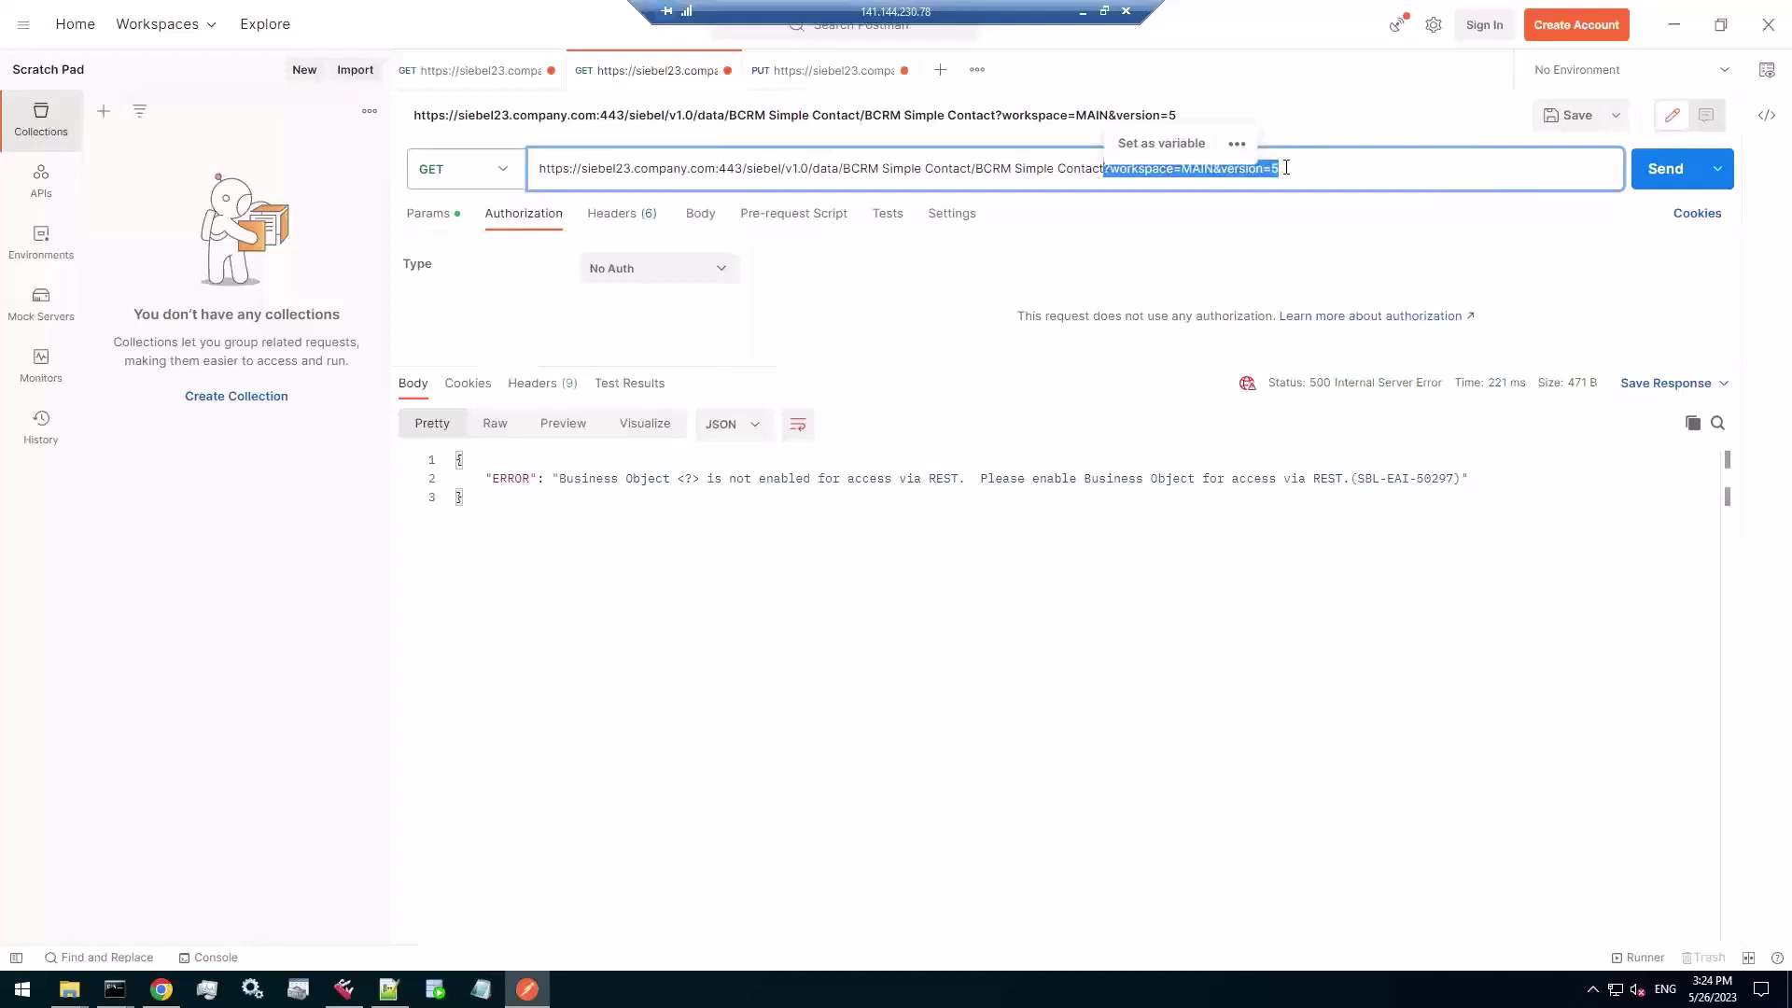
click(344, 989)
- Compare MAIN workspace versions 5 and 6 to confirm version 5 inserted BCRM Simple Contact, then show the xsd folder
click(430, 34)
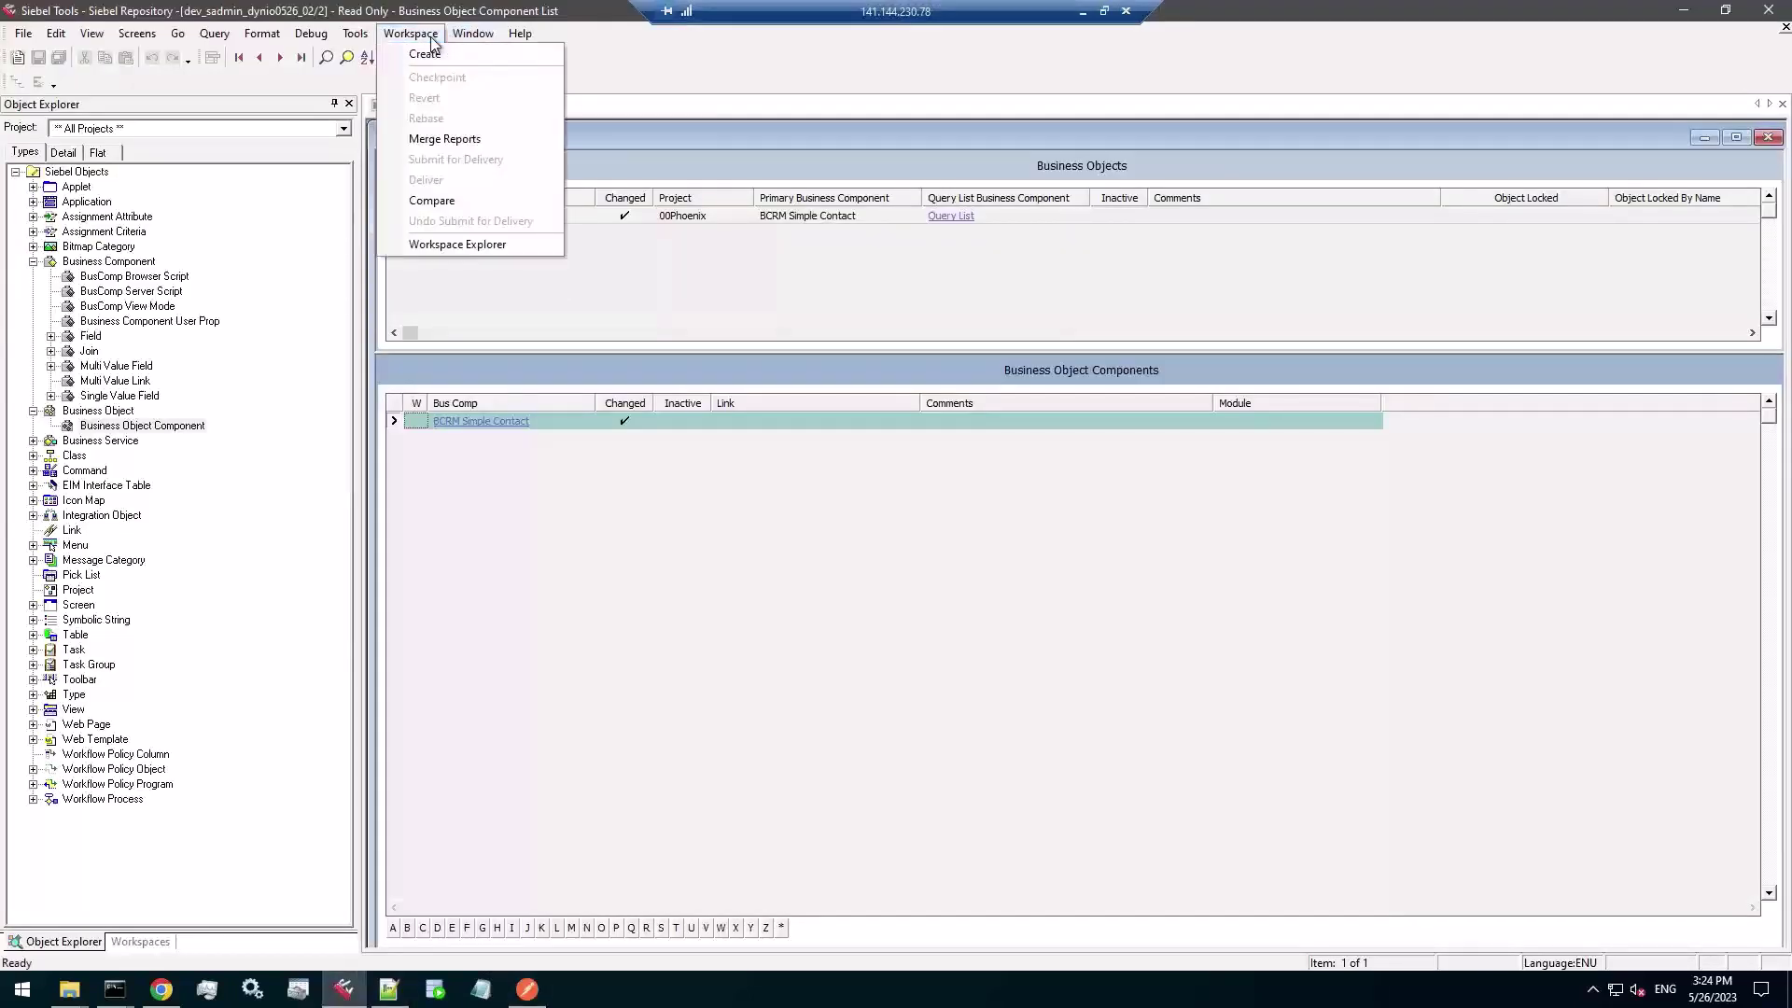
click(445, 202)
click(79, 145)
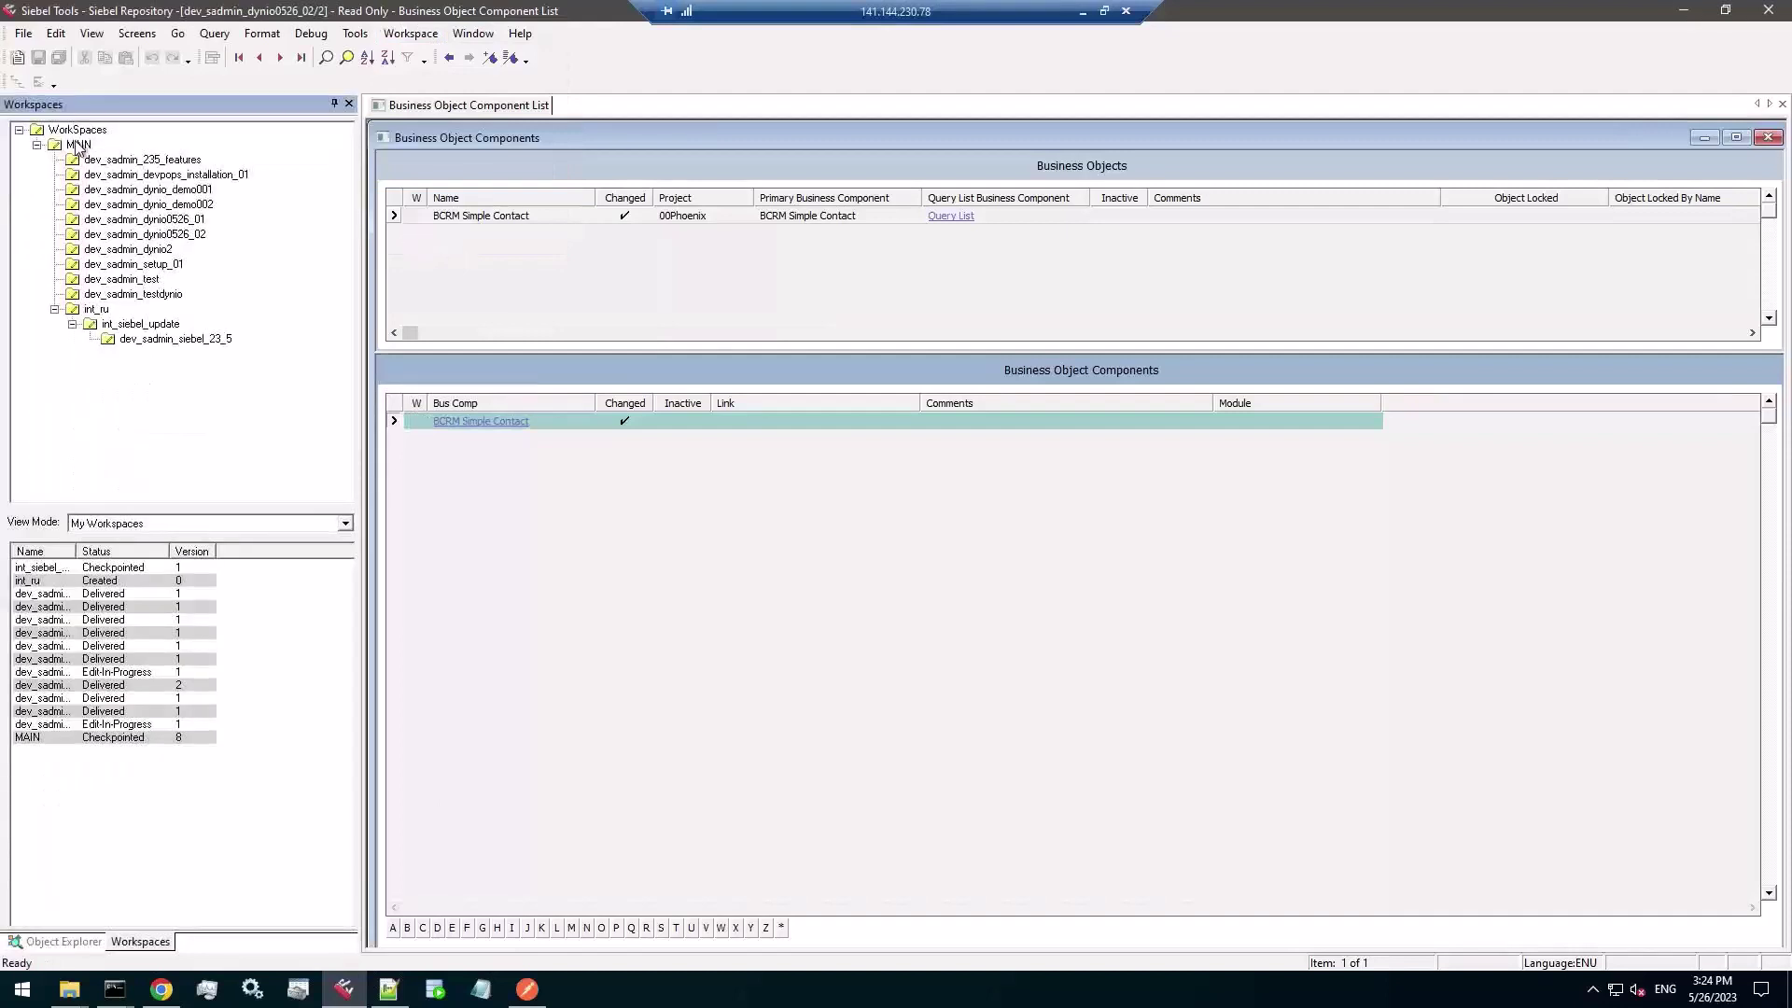
click(633, 267)
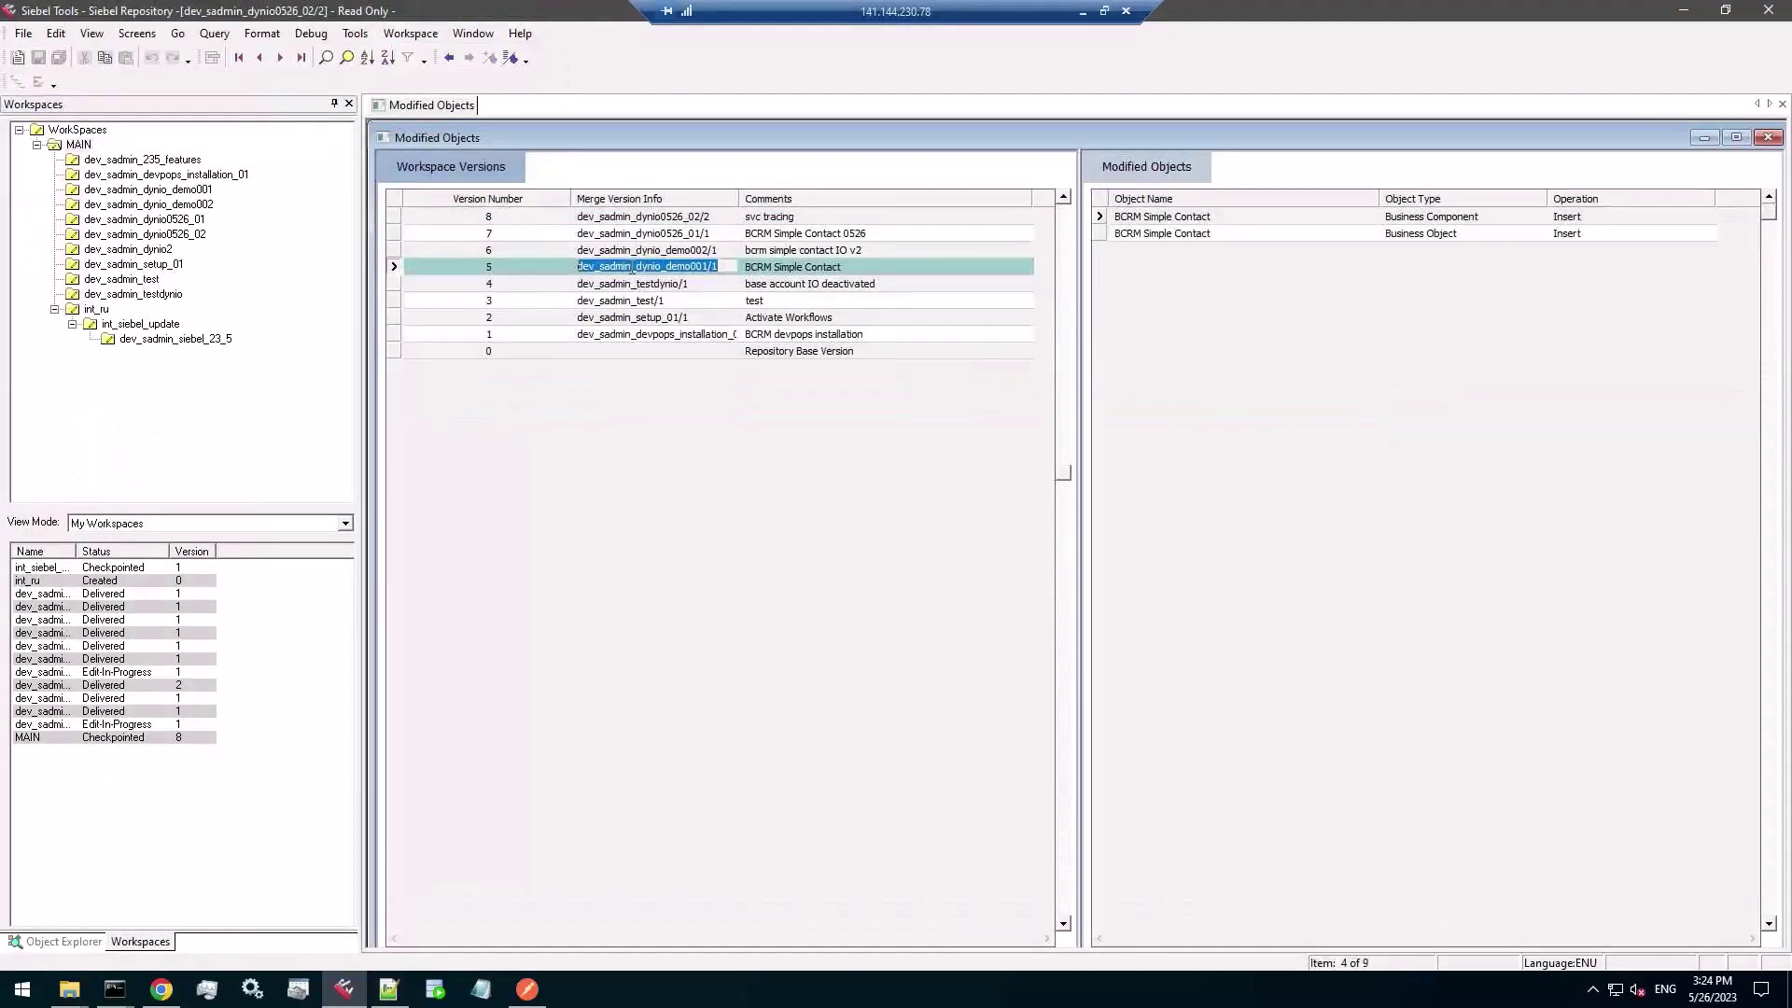
click(1266, 218)
click(1261, 233)
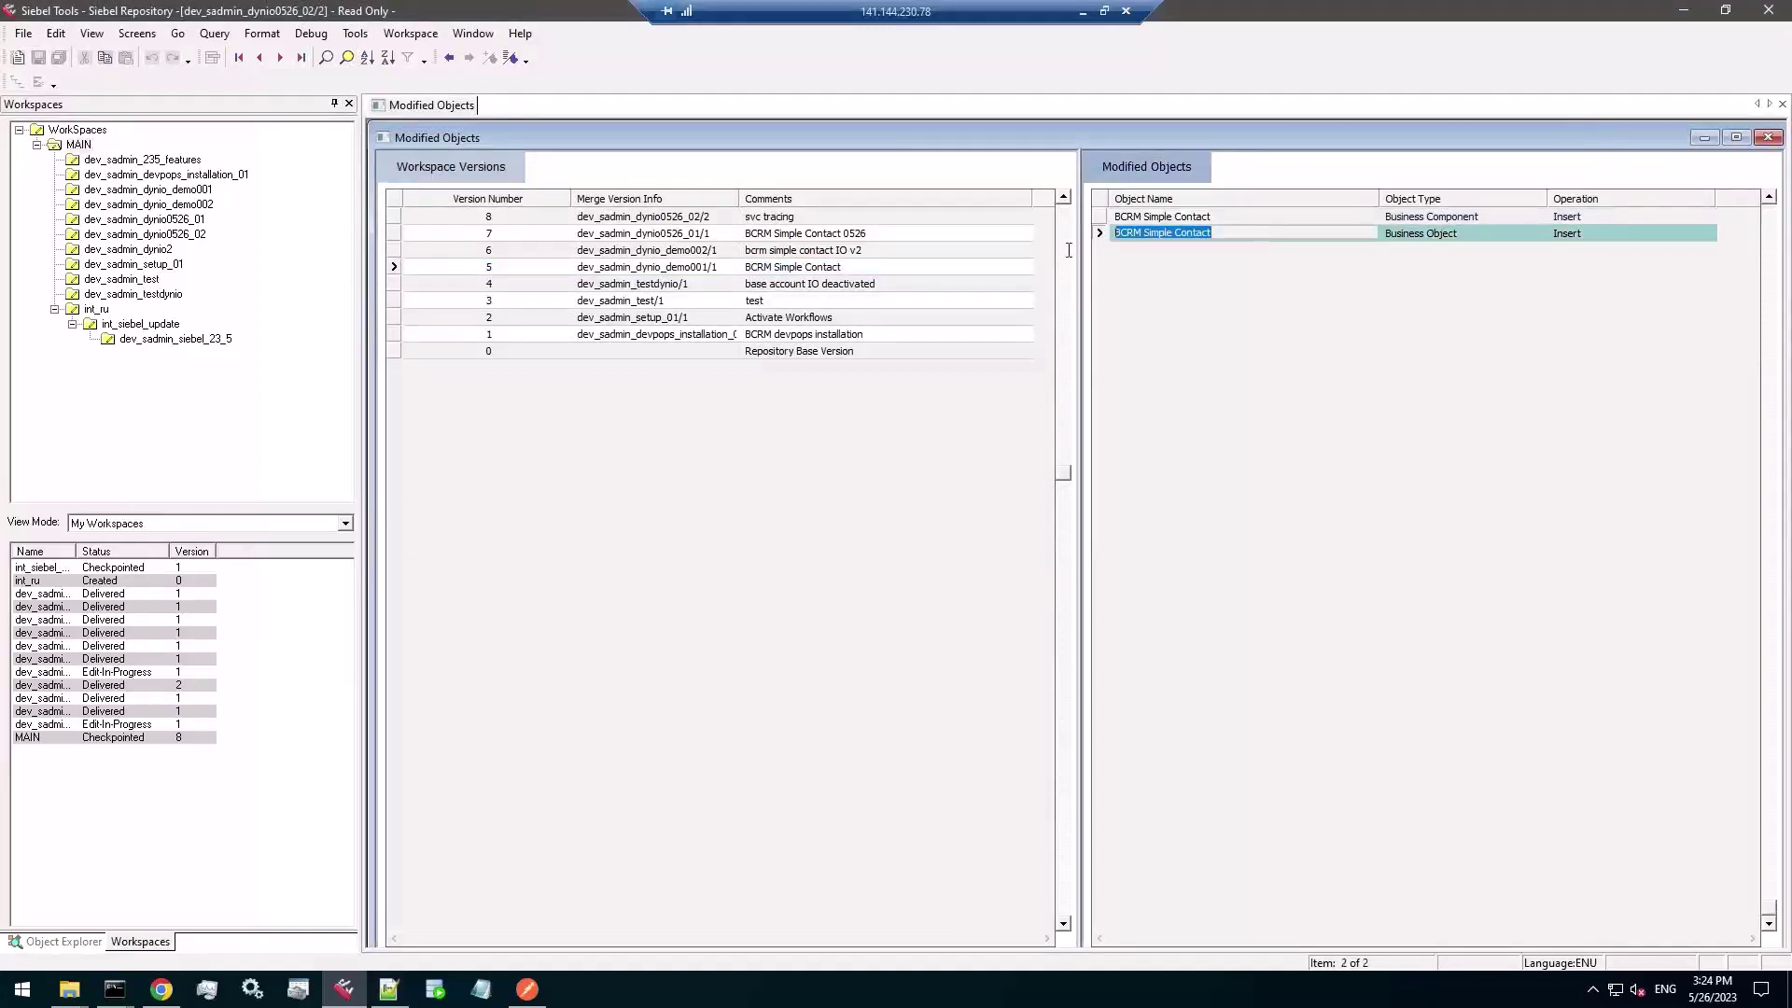
click(668, 250)
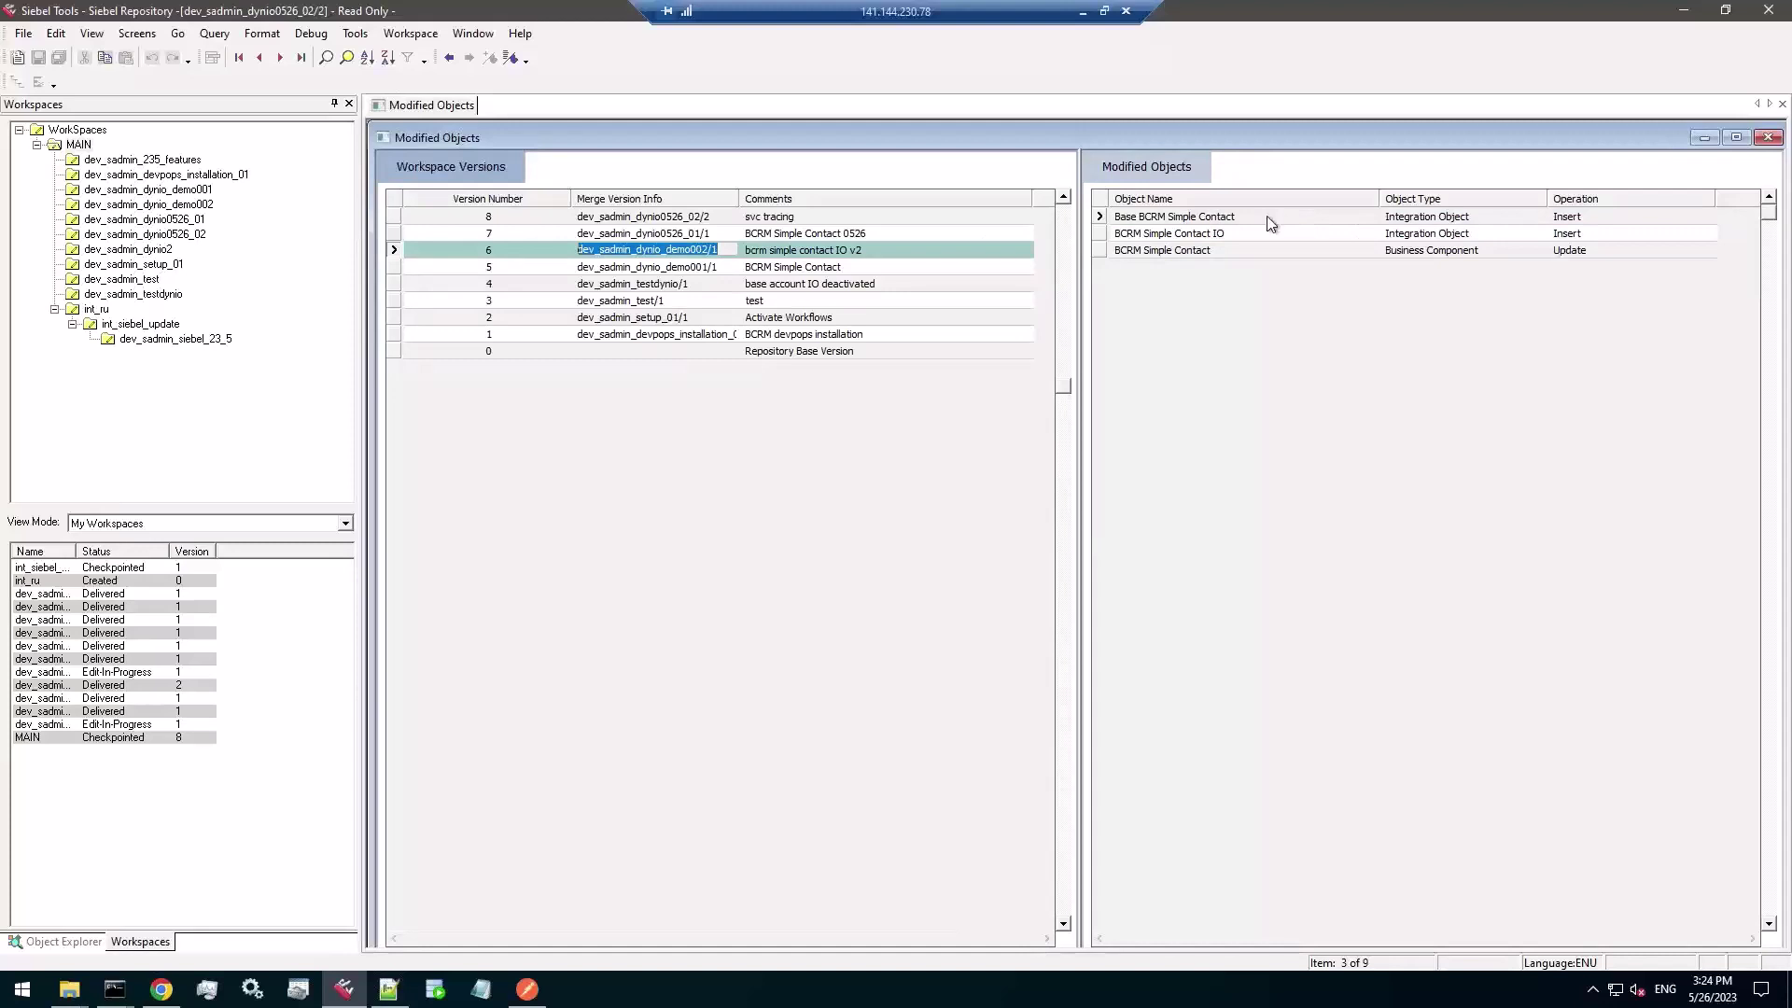
click(668, 269)
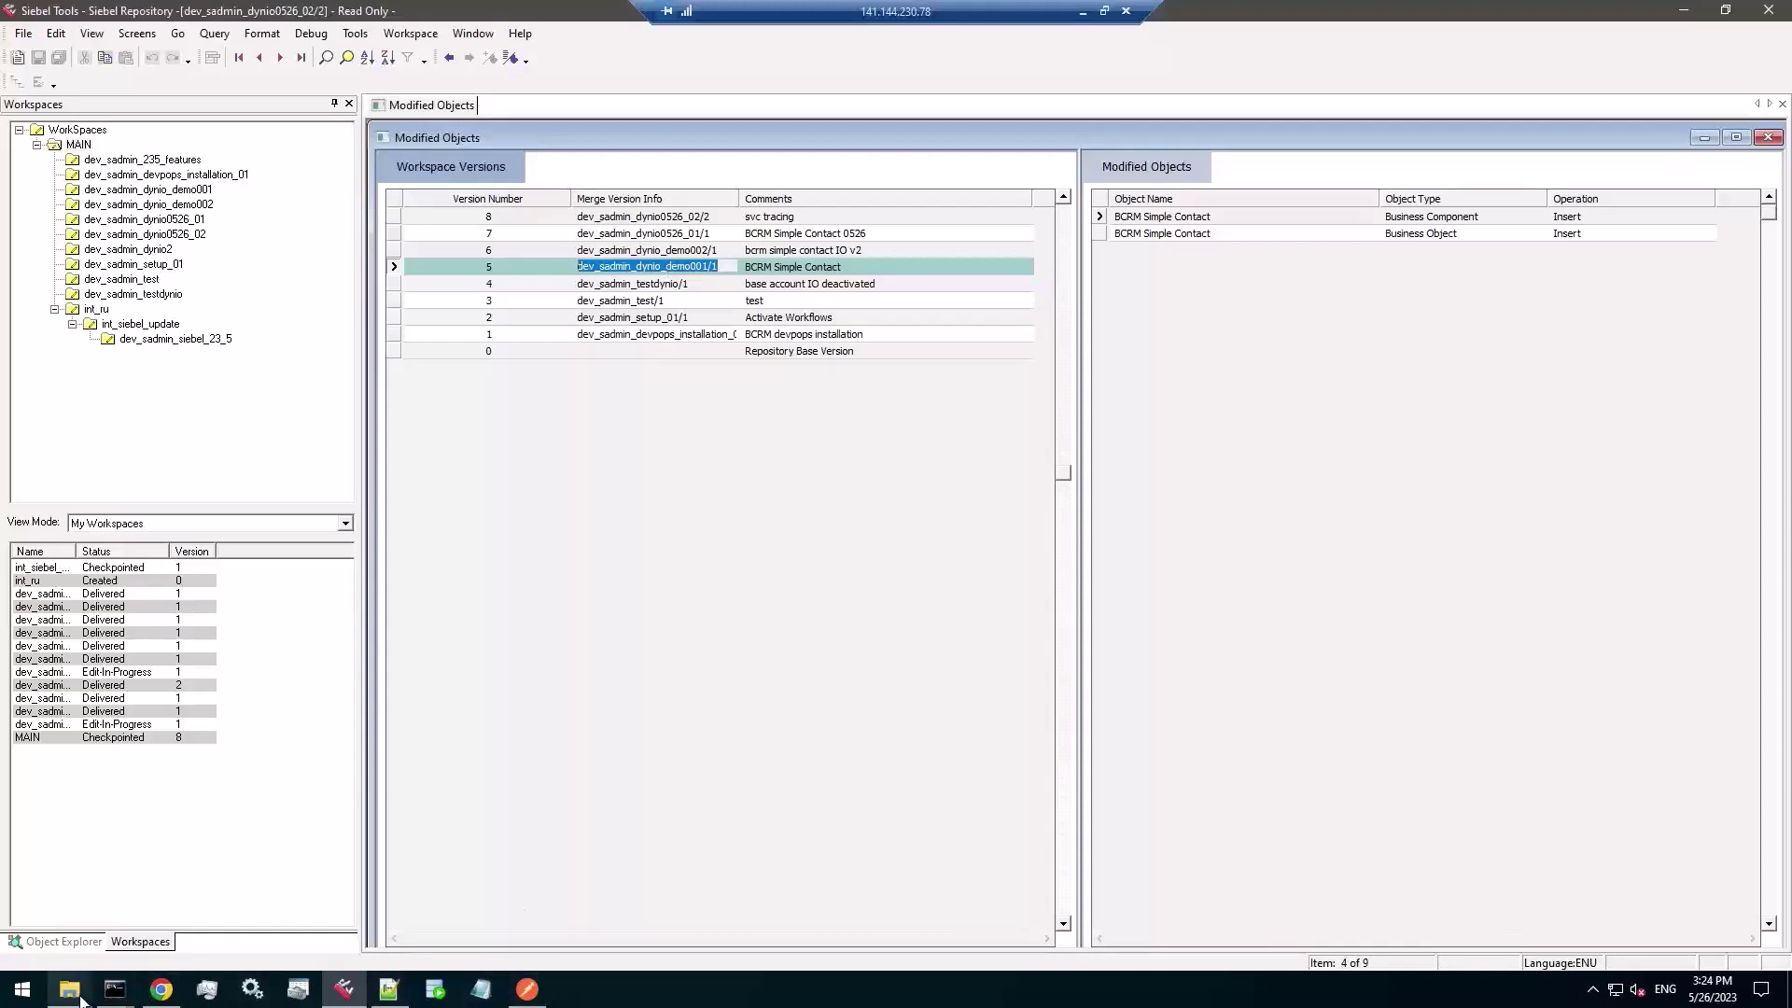
mouse_move(69, 990)
click(86, 942)
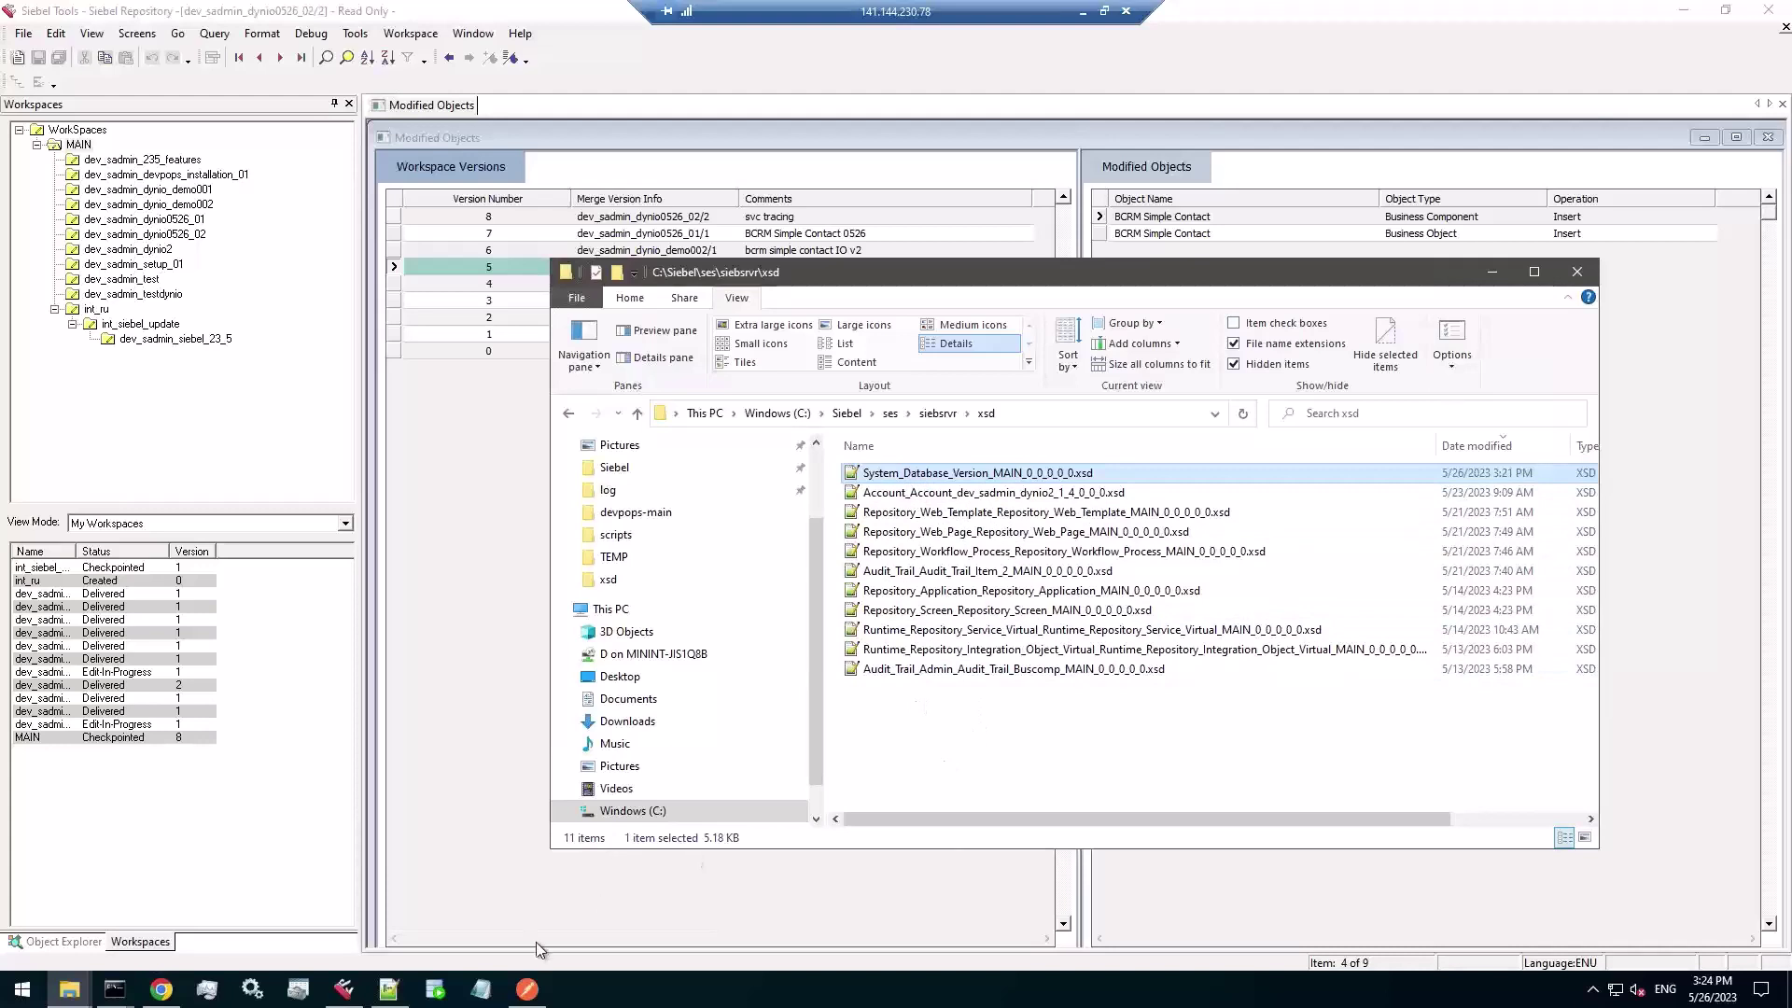
- Resend the MAIN version 5 request, still getting 500, and copy 'BCRM Simple Contact' from the URL
click(528, 989)
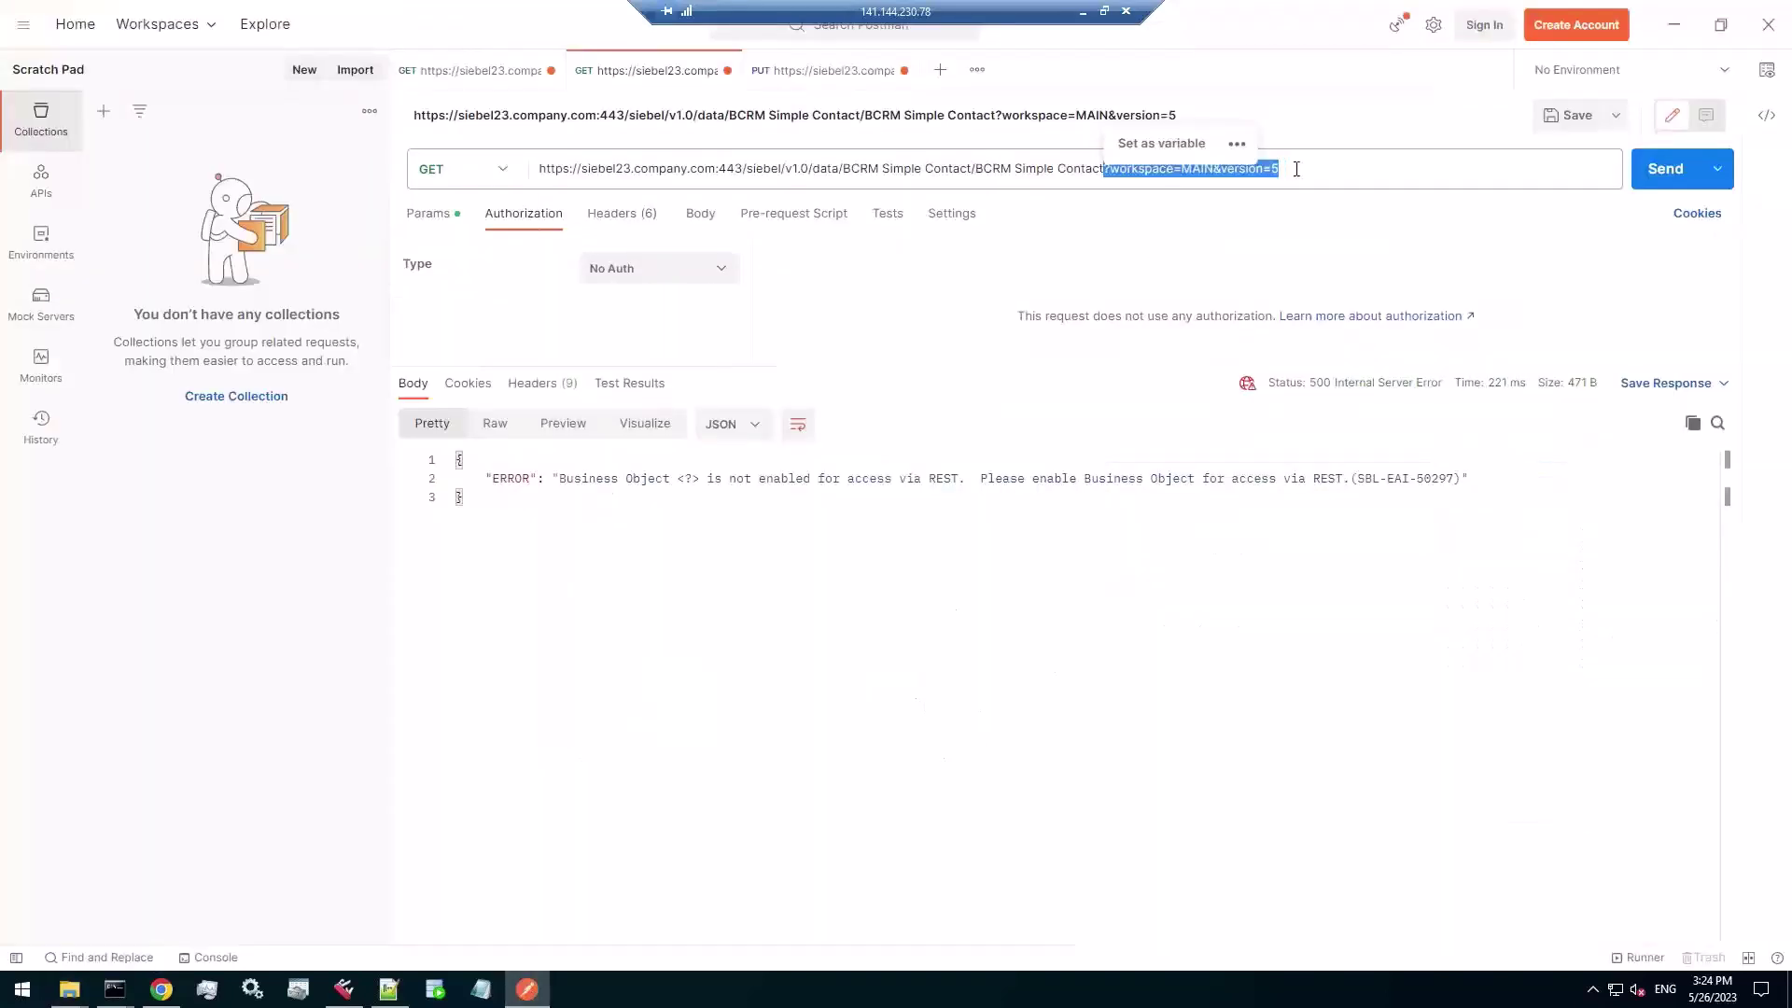
click(1296, 169)
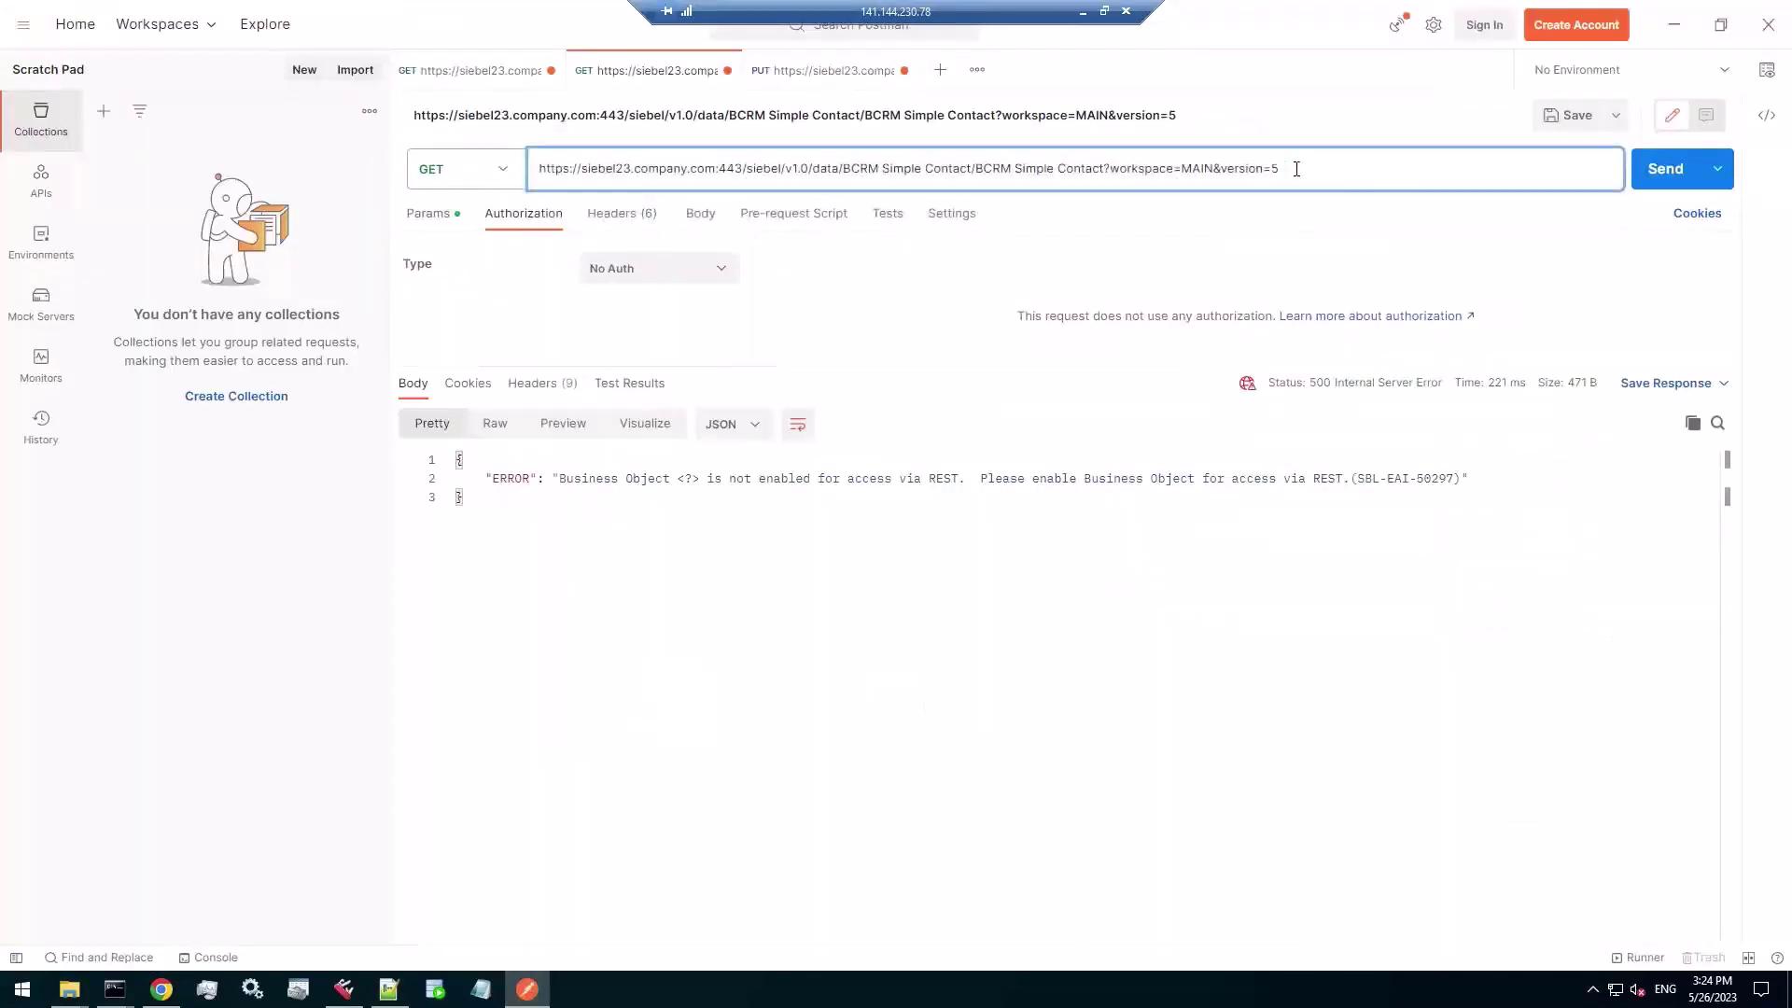
key(ctrl+Return)
drag(857, 174, 961, 175)
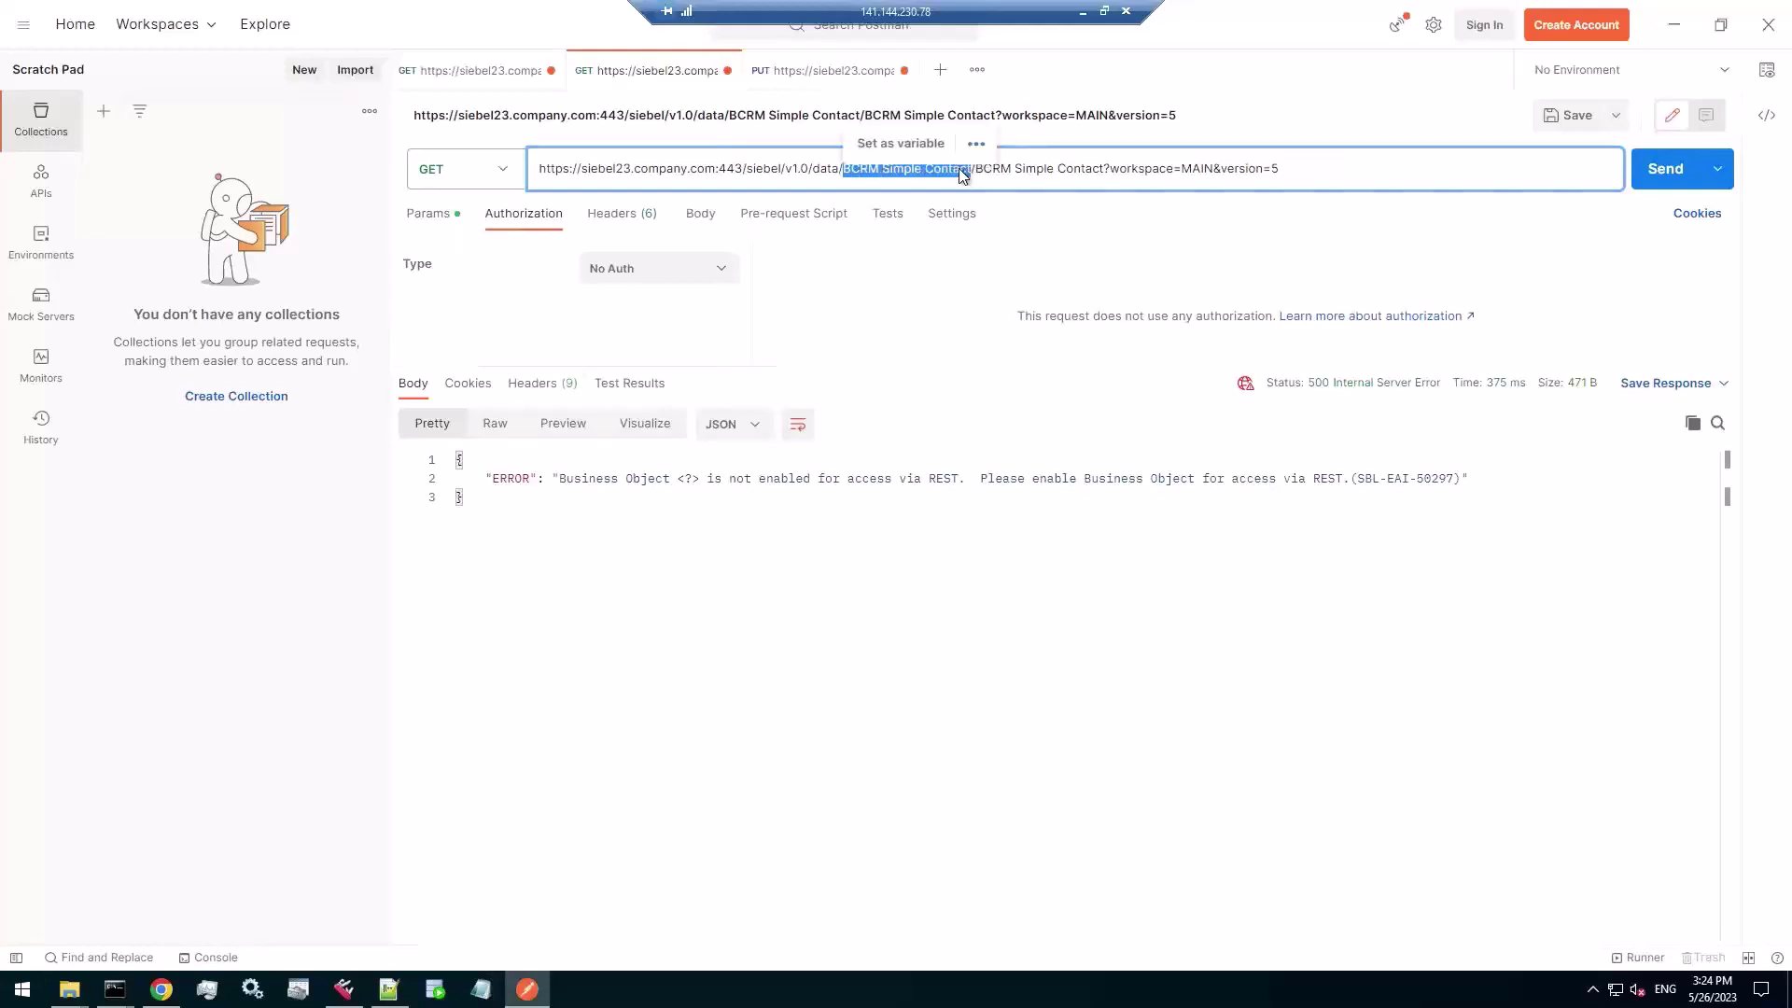
right_click(961, 175)
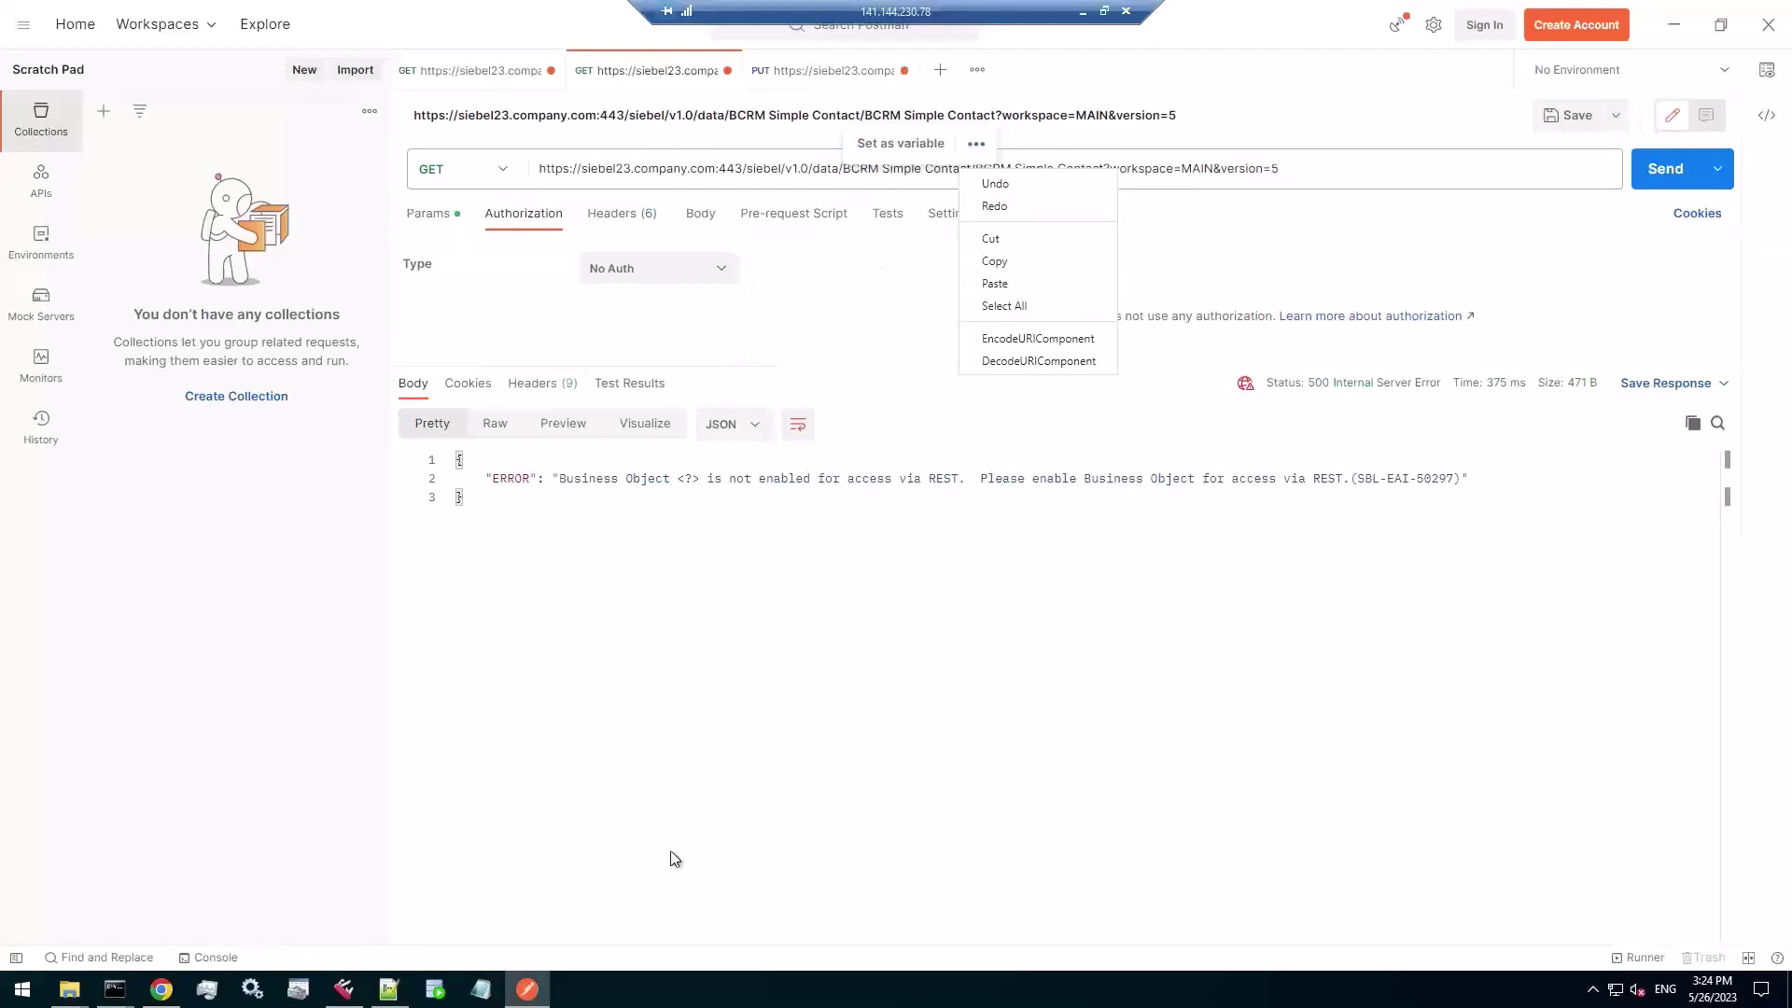
- Add and save a BCRM Simple Contact record with Grant Access ticked in Inbound REST API Access
mouse_move(359, 1000)
click(161, 989)
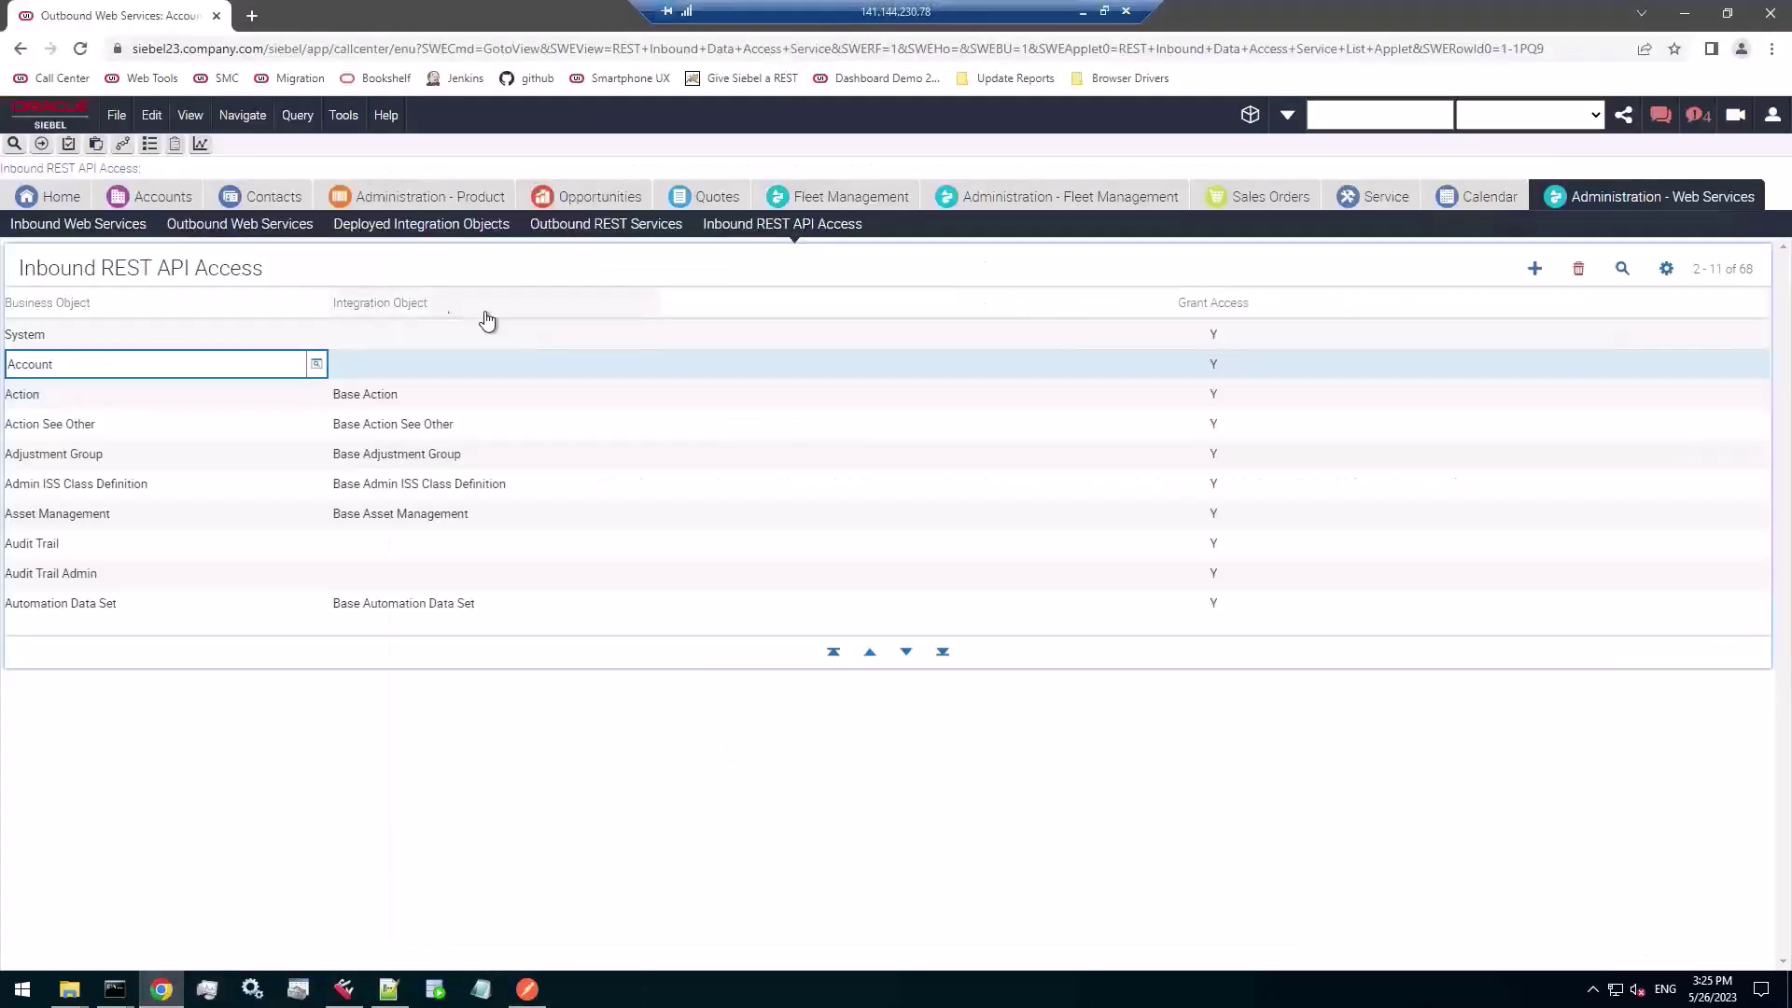
click(1072, 272)
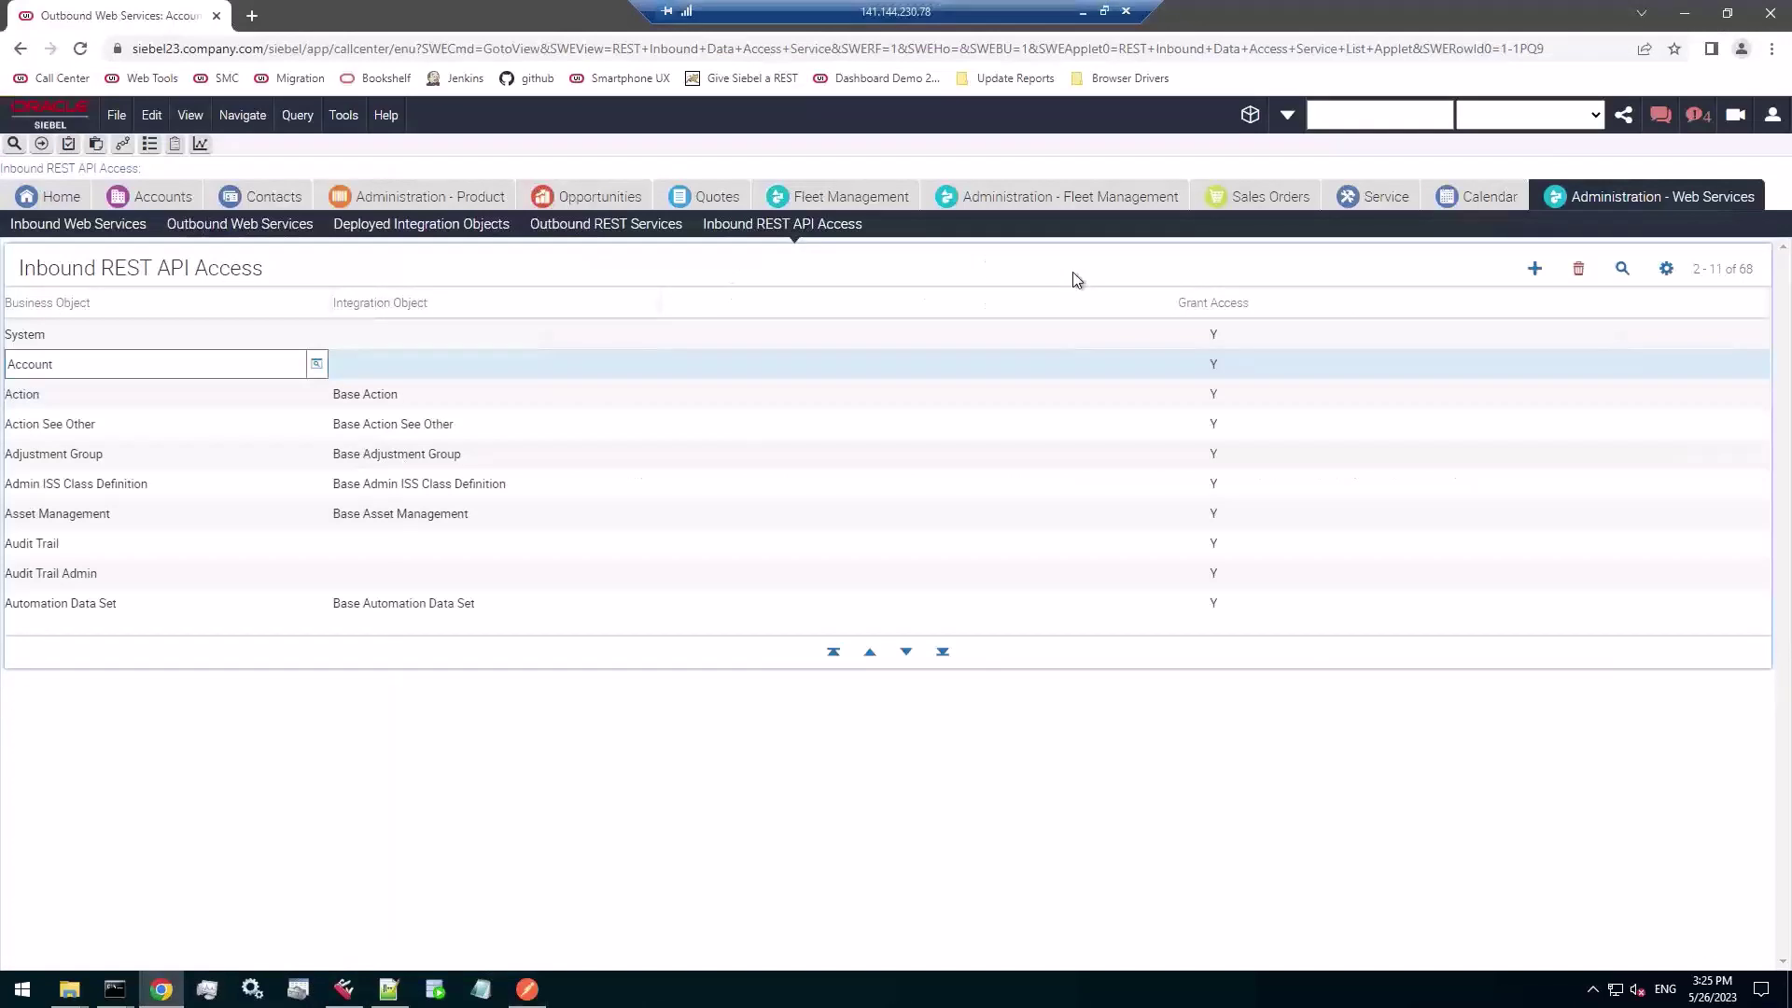
key(ctrl+alt+n)
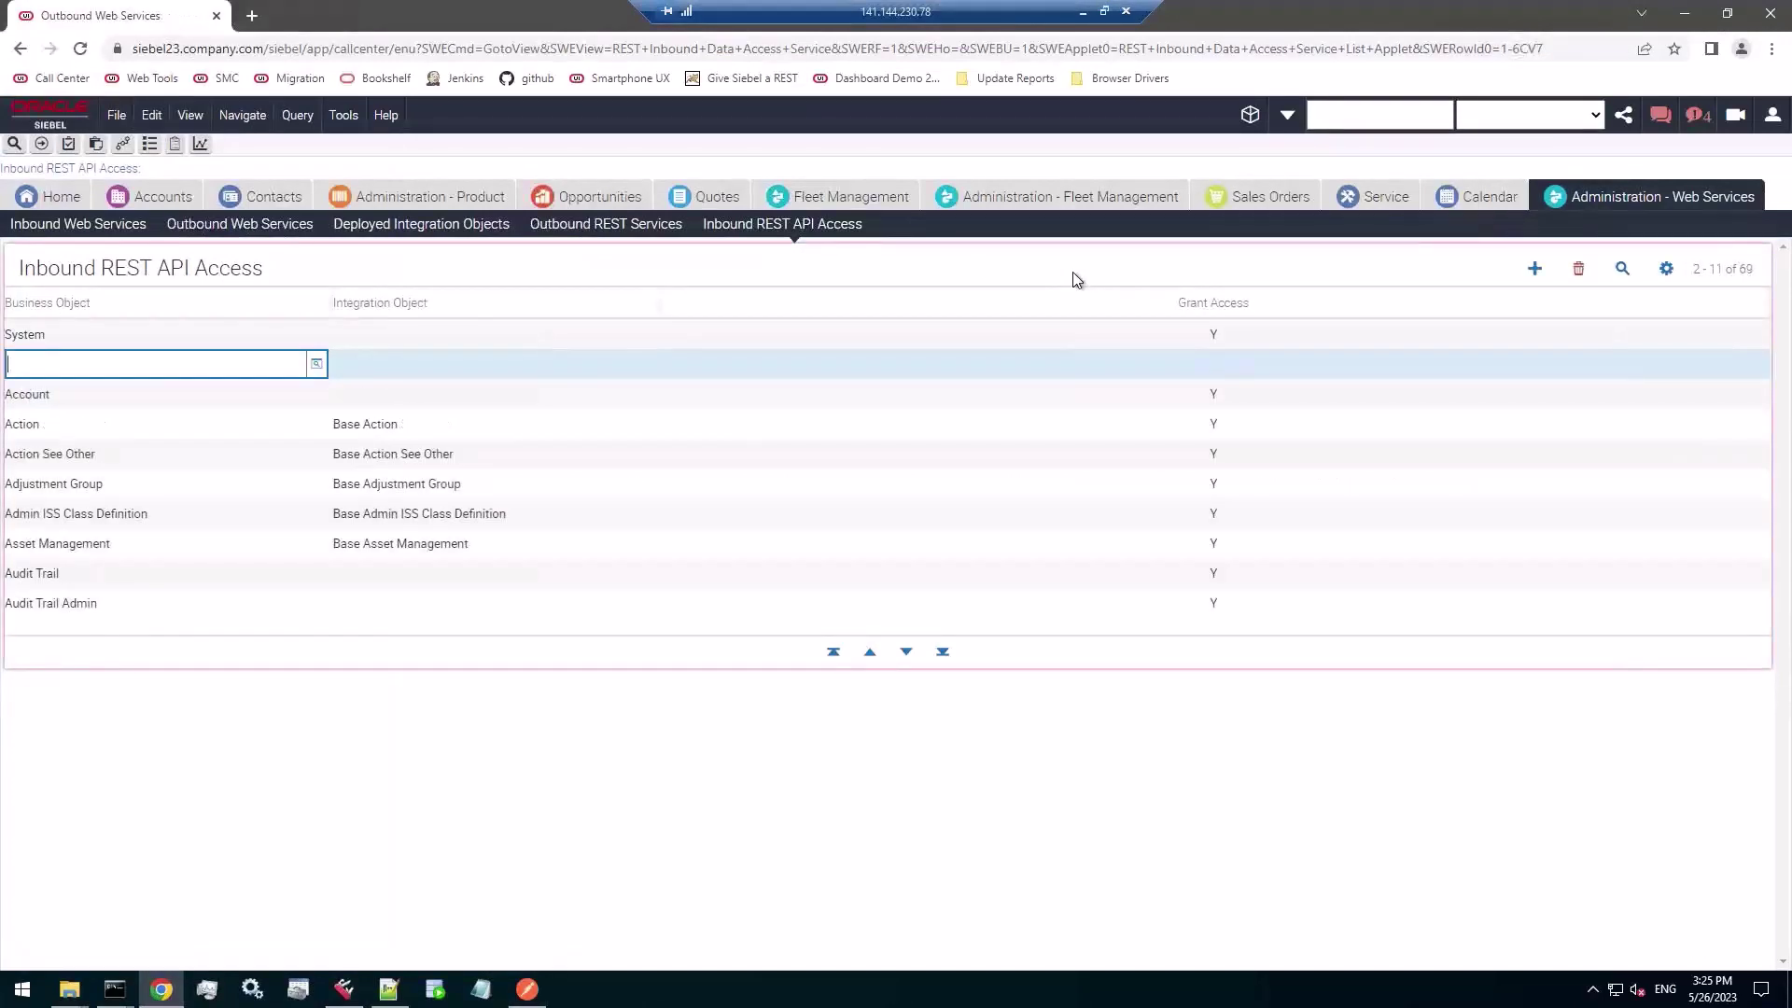
text(BCRM Simple Contact)
key(Tab)
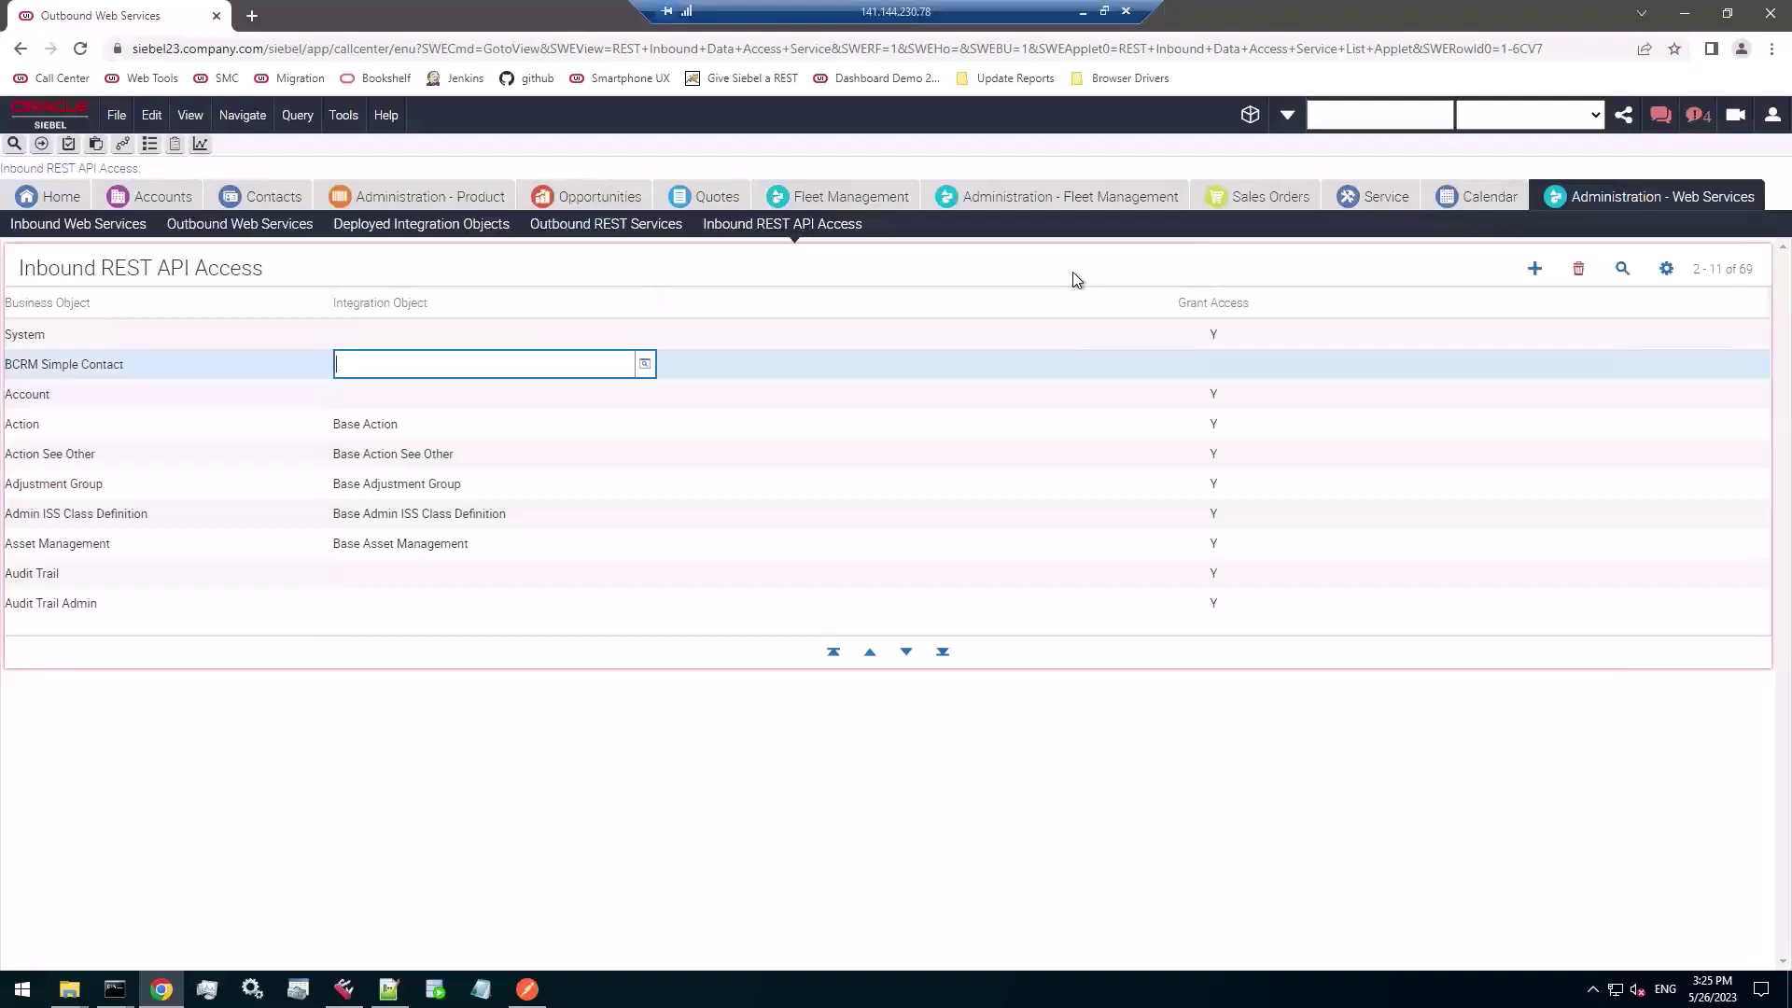
key(Tab)
key(space)
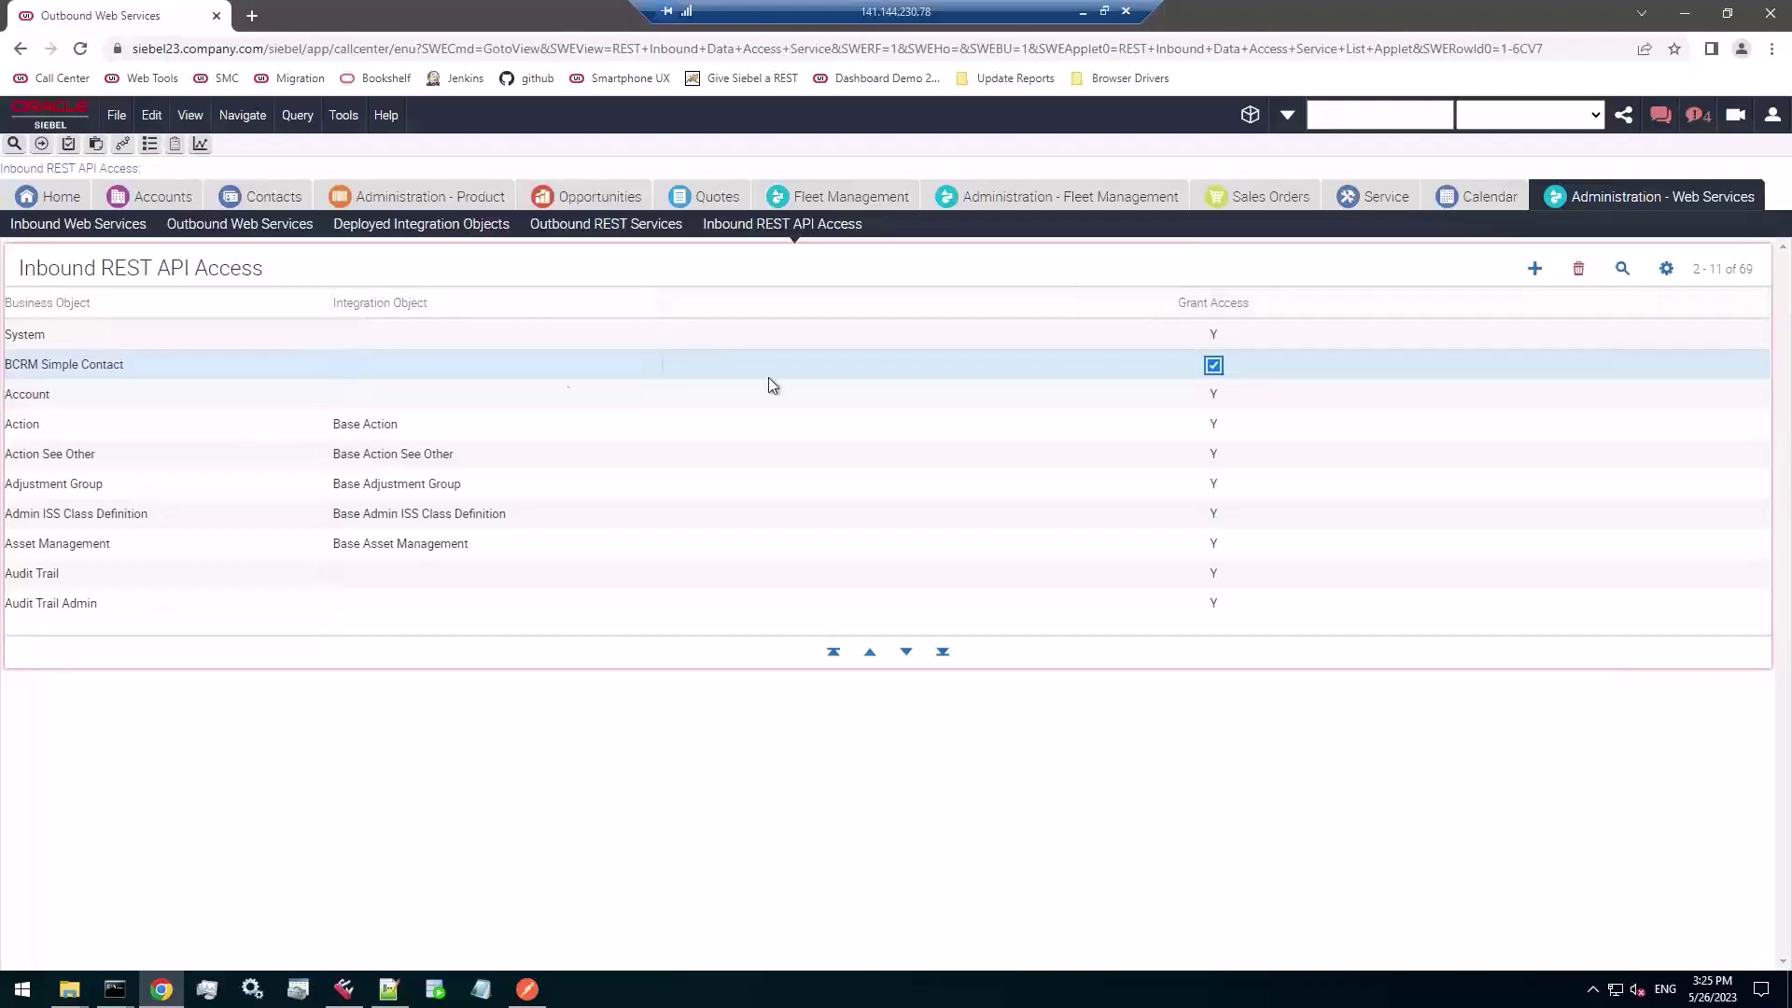
click(176, 399)
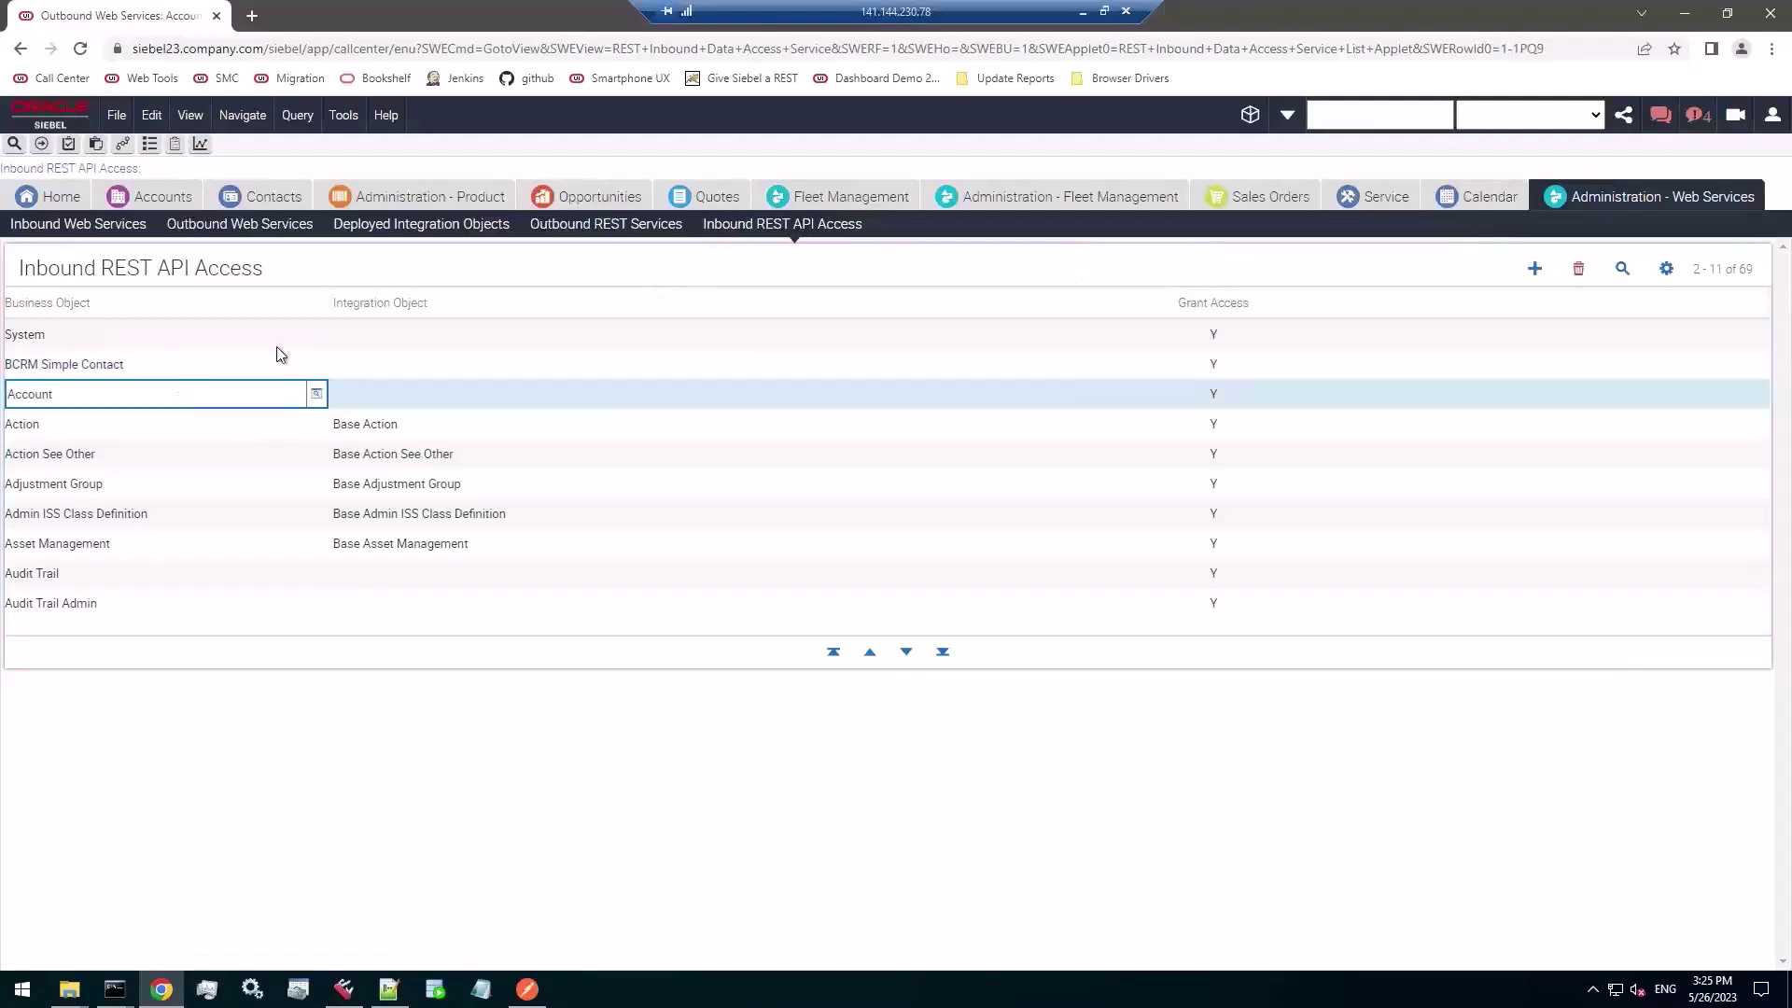
click(527, 989)
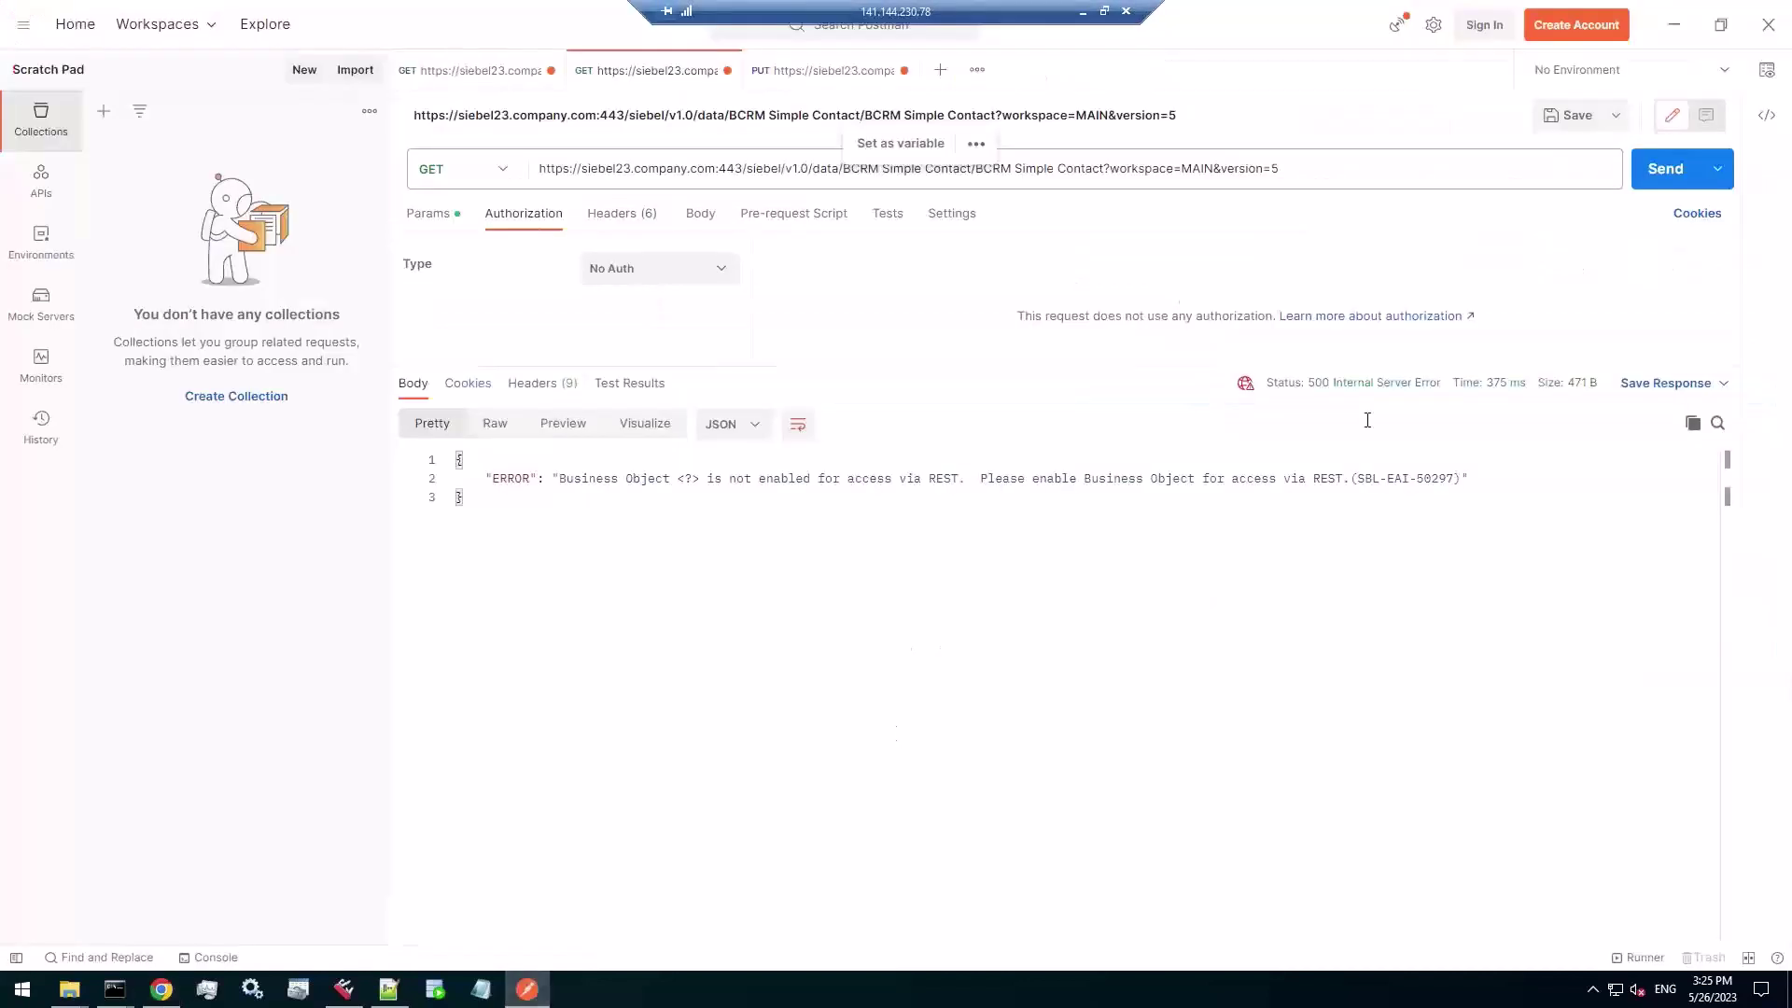
- Resend the request, now getting 200 OK, and inspect the First Name and Last Name fields returned
key(ctrl+Return)
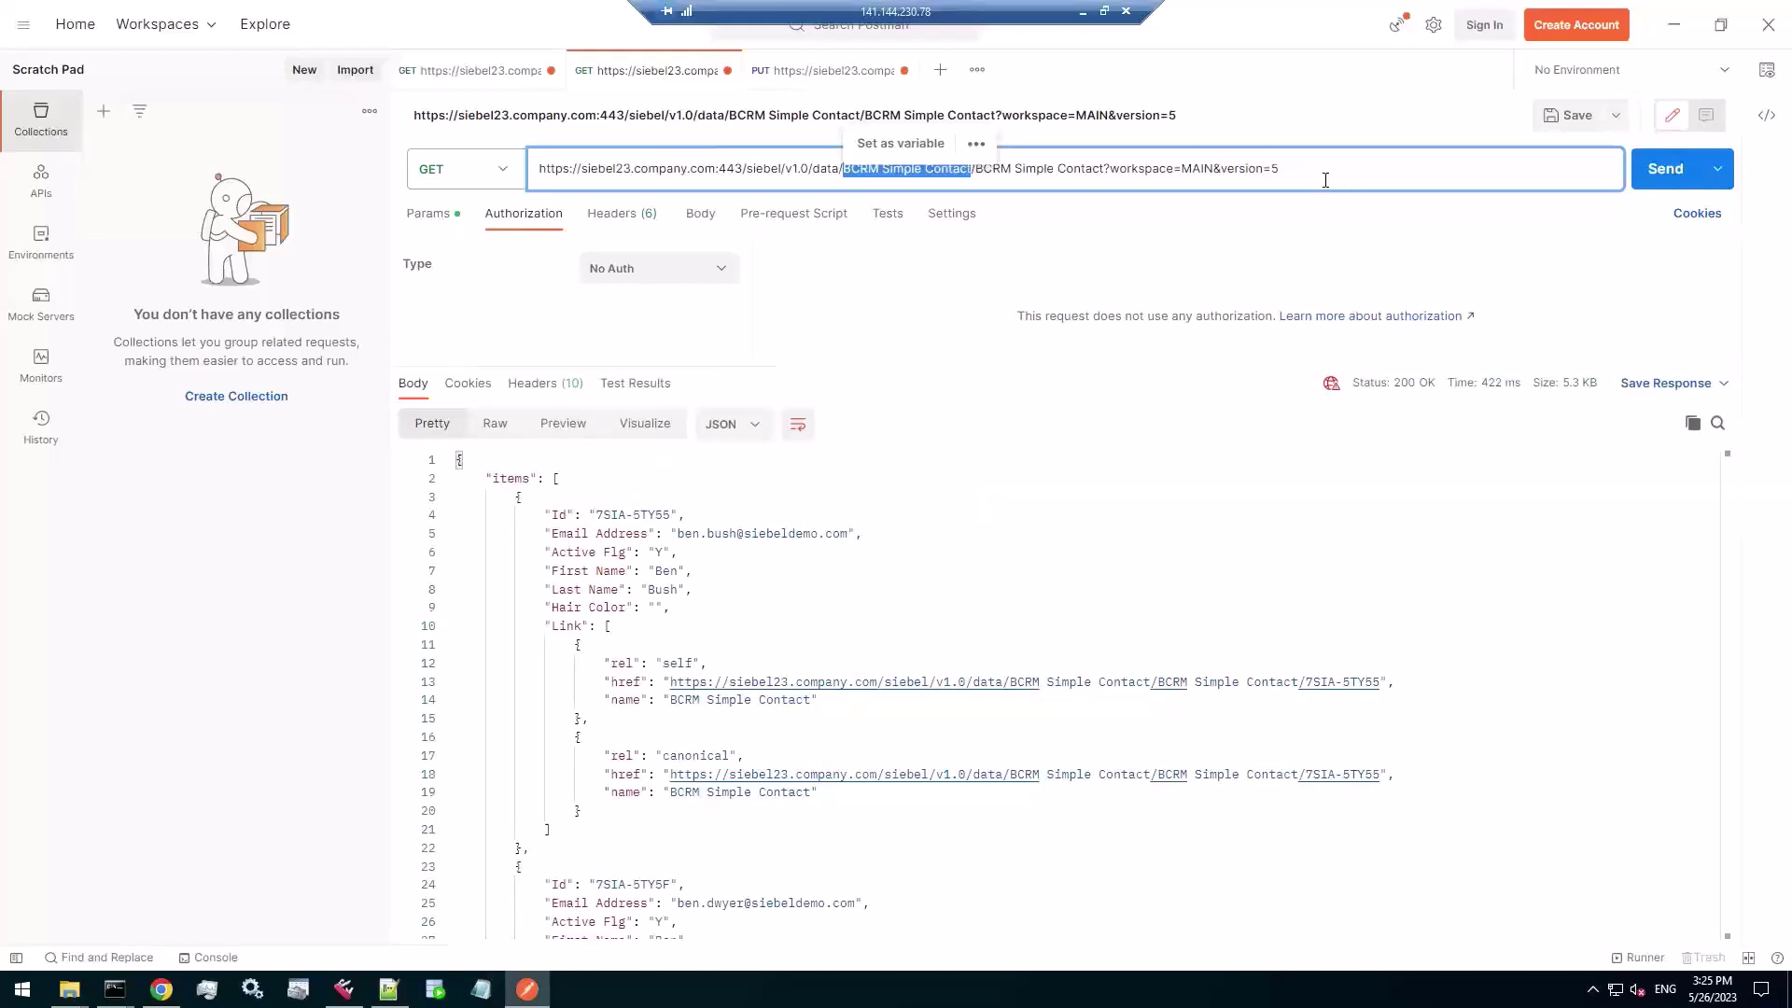
drag(1325, 178, 1111, 168)
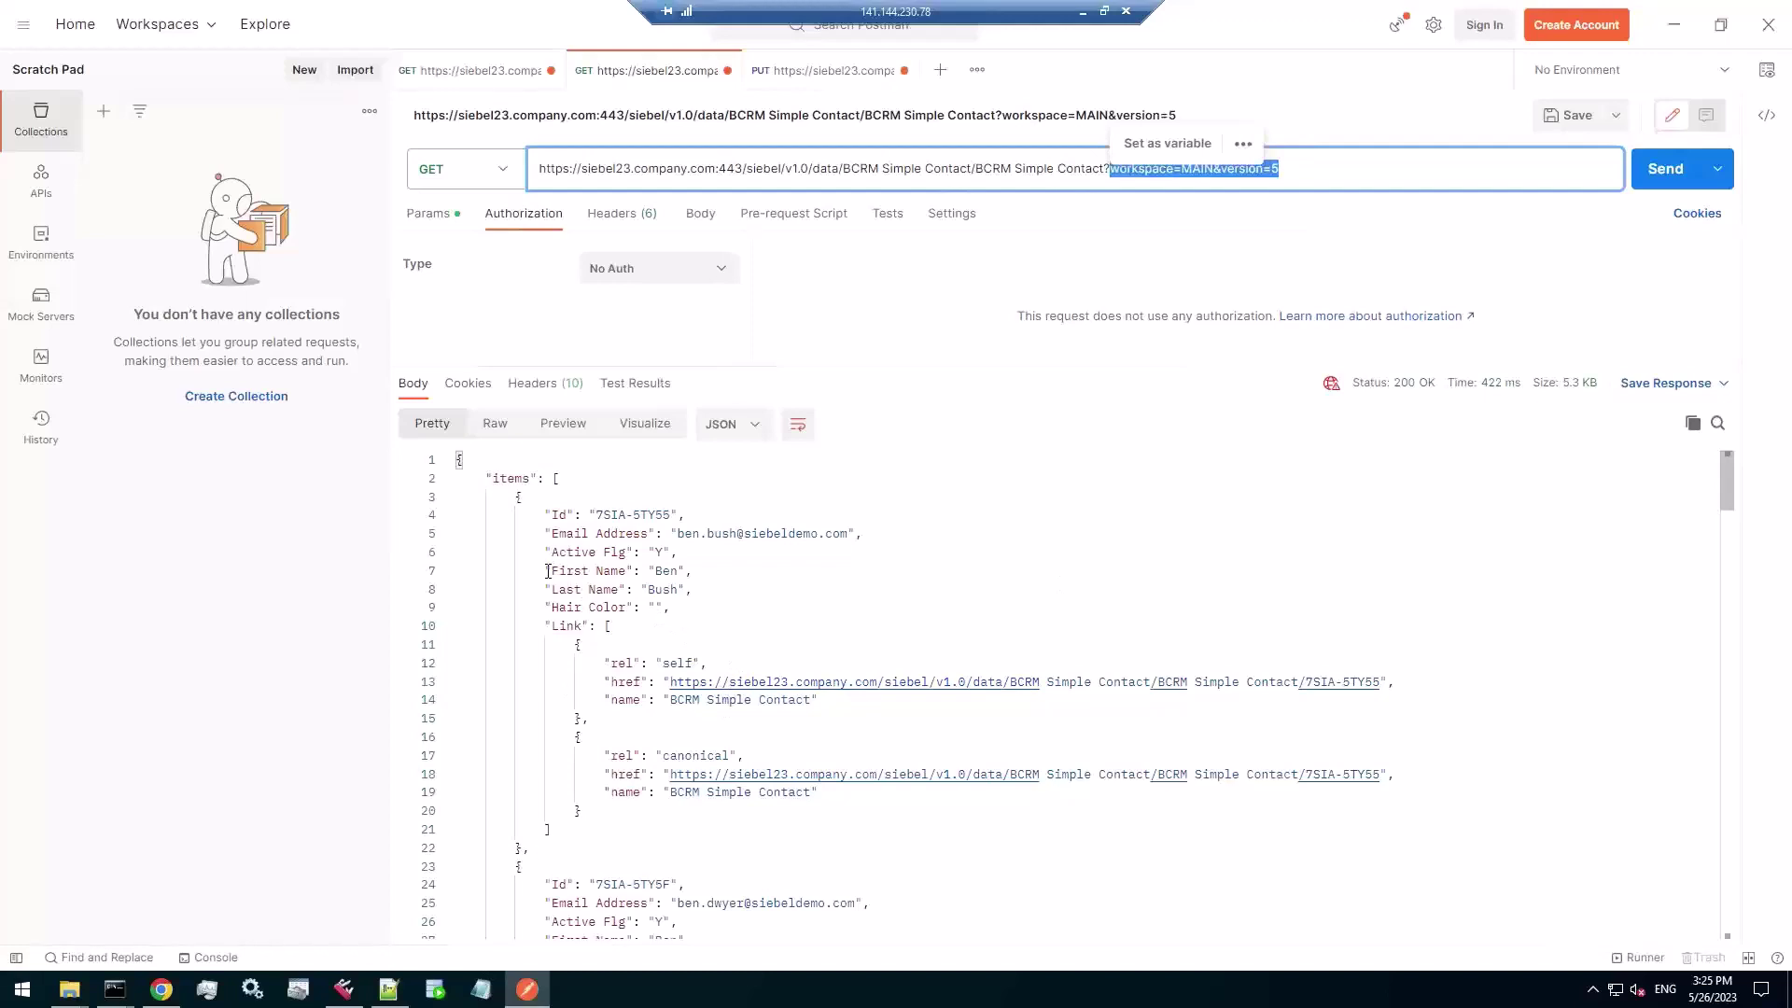
drag(548, 571, 706, 592)
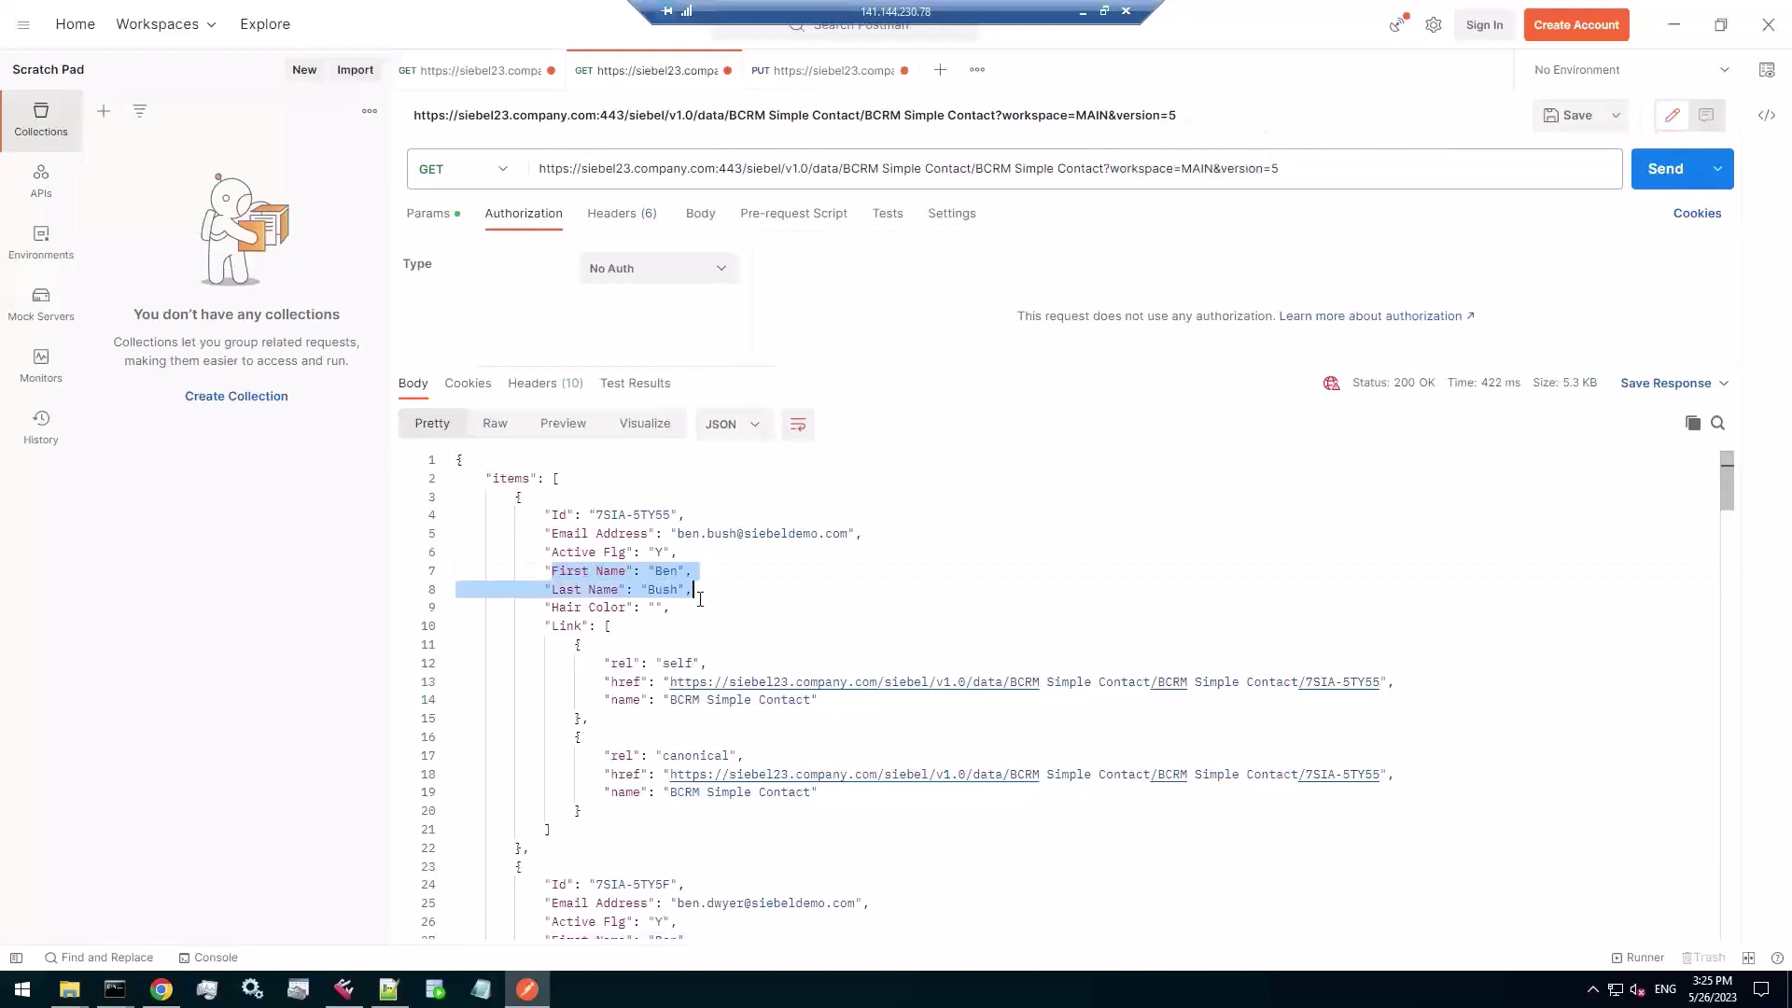
click(706, 593)
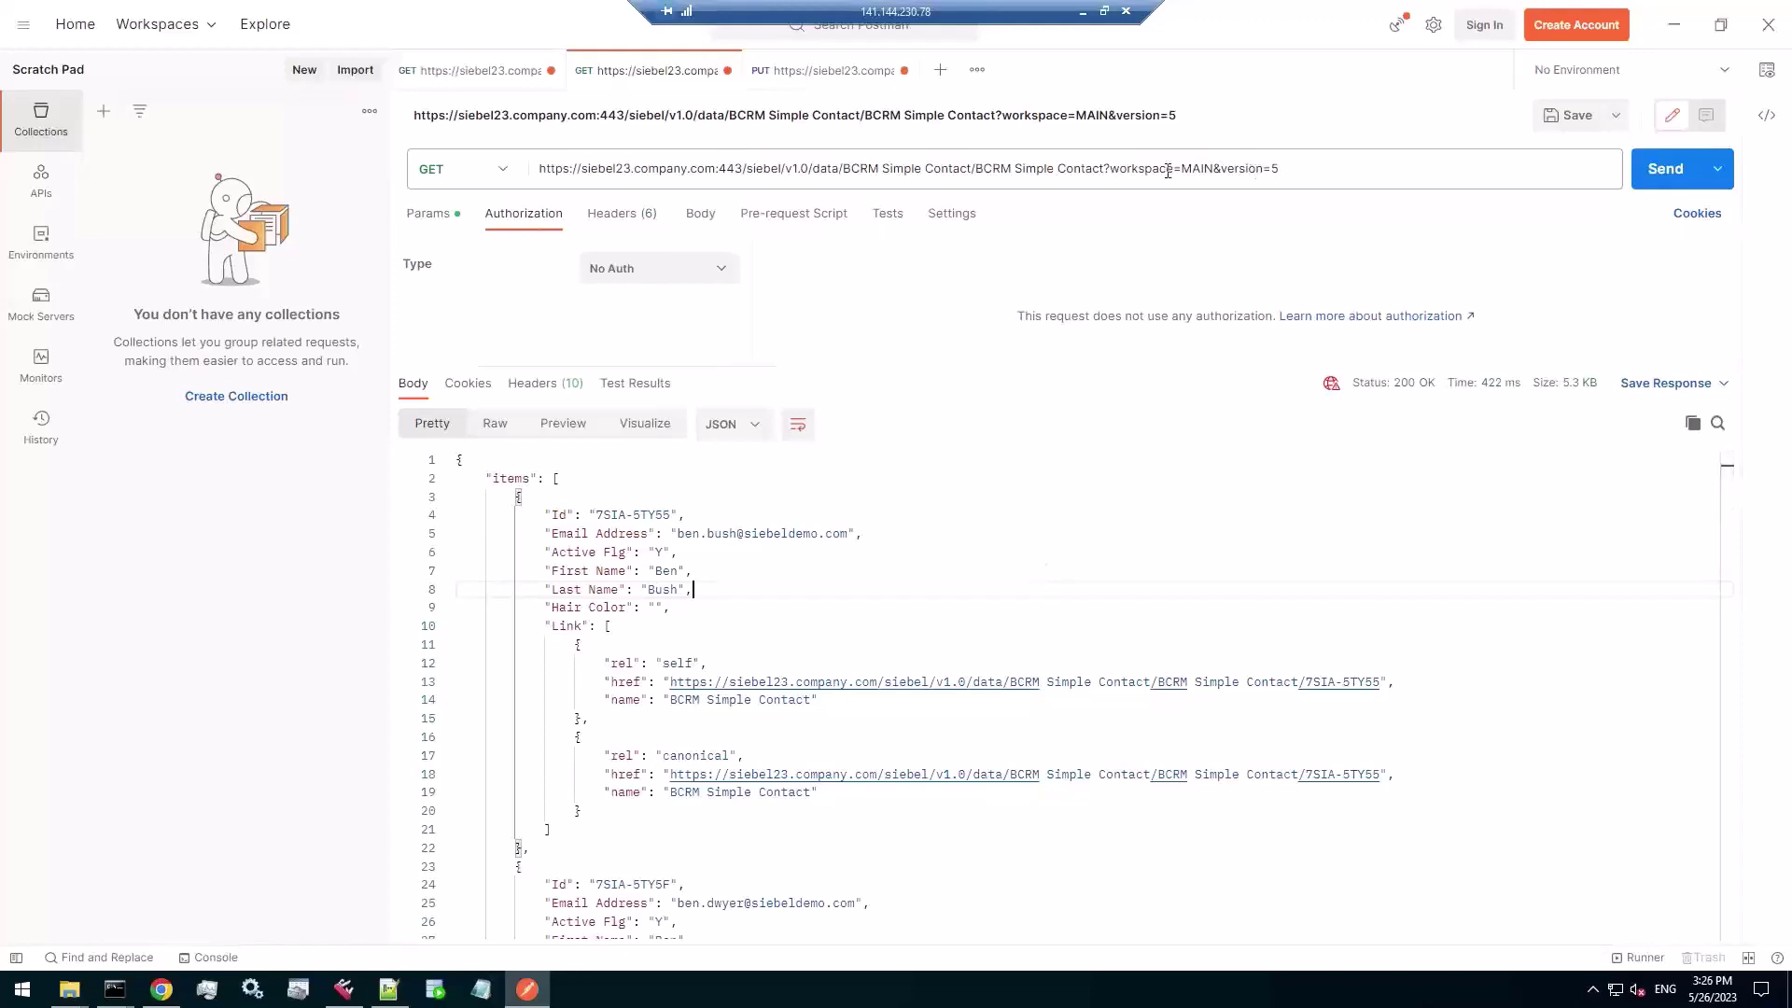
click(1112, 173)
key(shift+End)
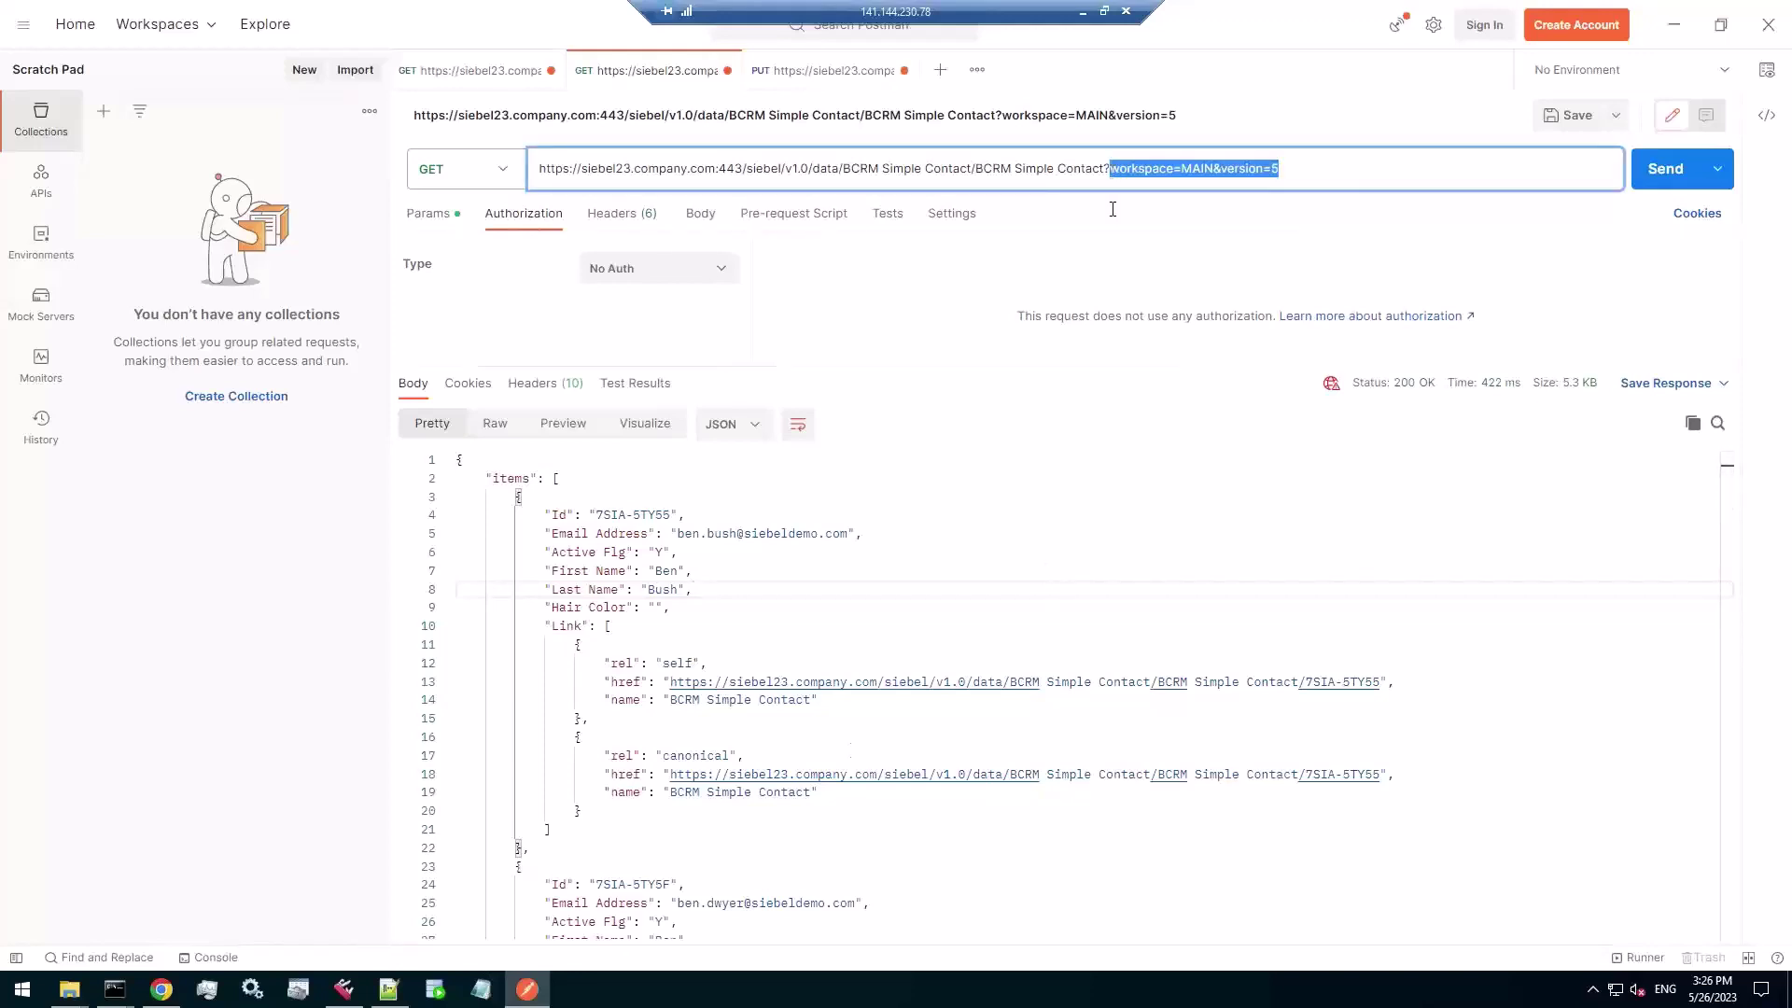
click(679, 569)
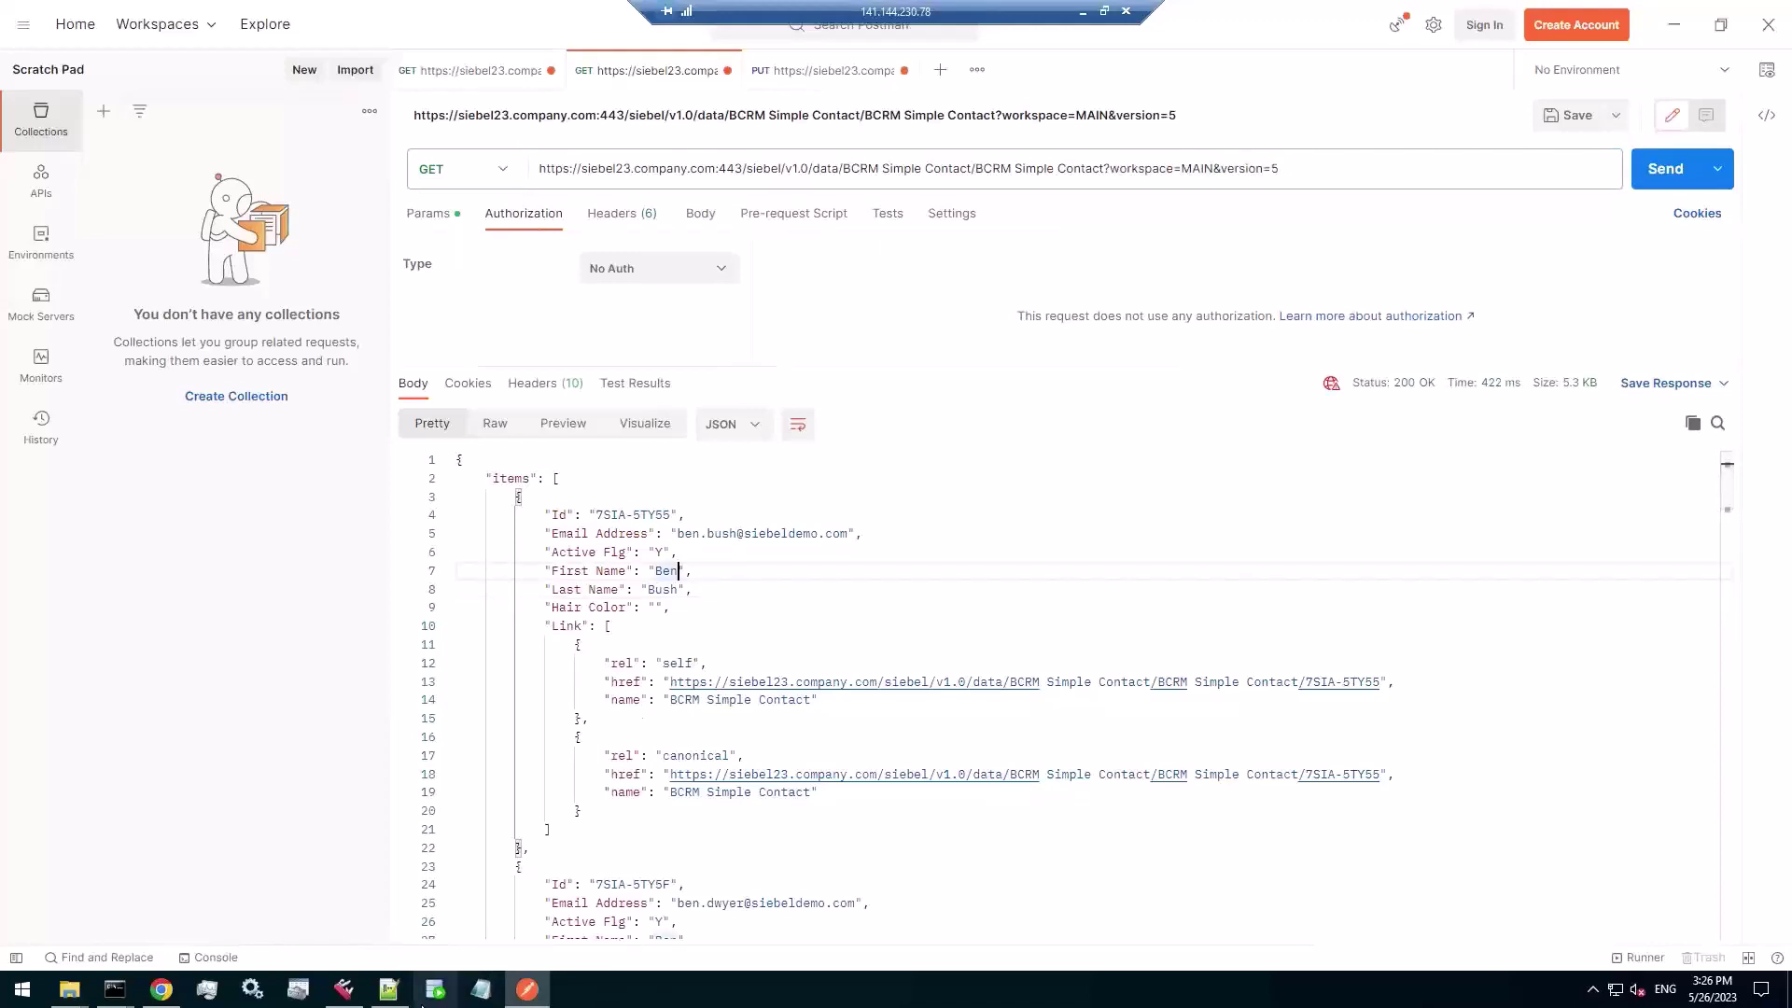
- Delete the BCRM_Simple_Contact_BCRM_Simple_Contact_MAIN_0_5_6_0_0.xsd schema file from the xsd folder
mouse_move(69, 990)
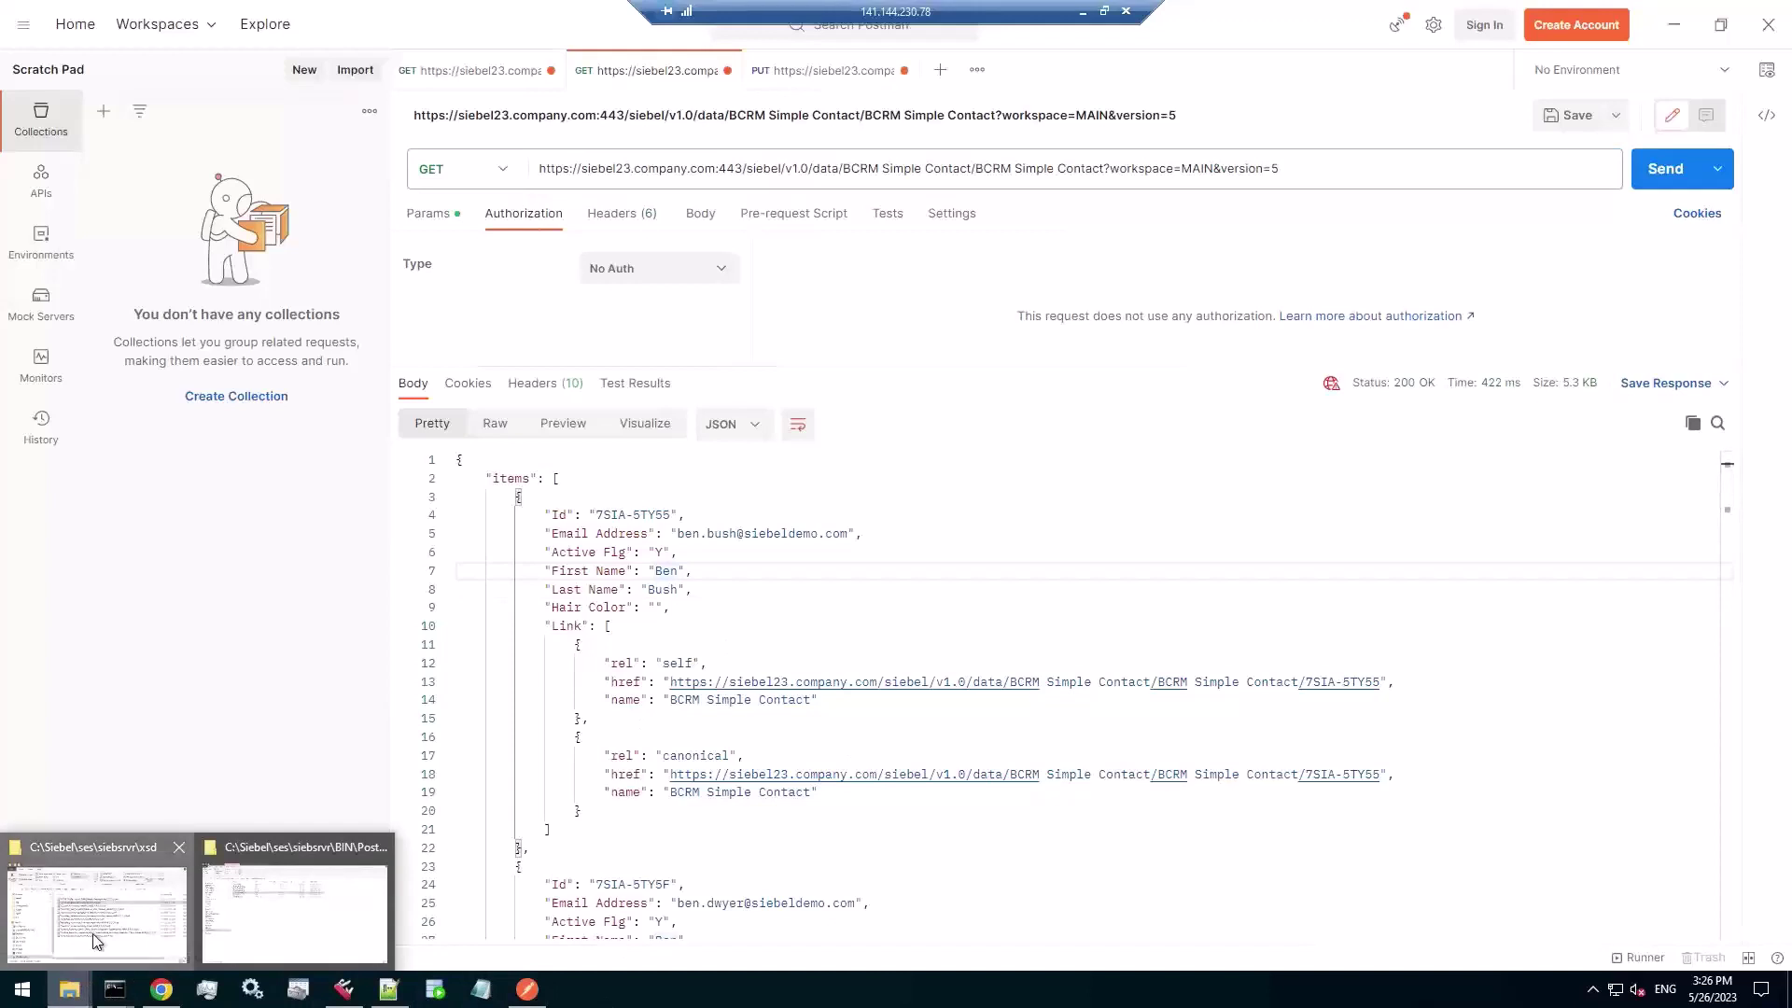
click(92, 933)
click(1138, 474)
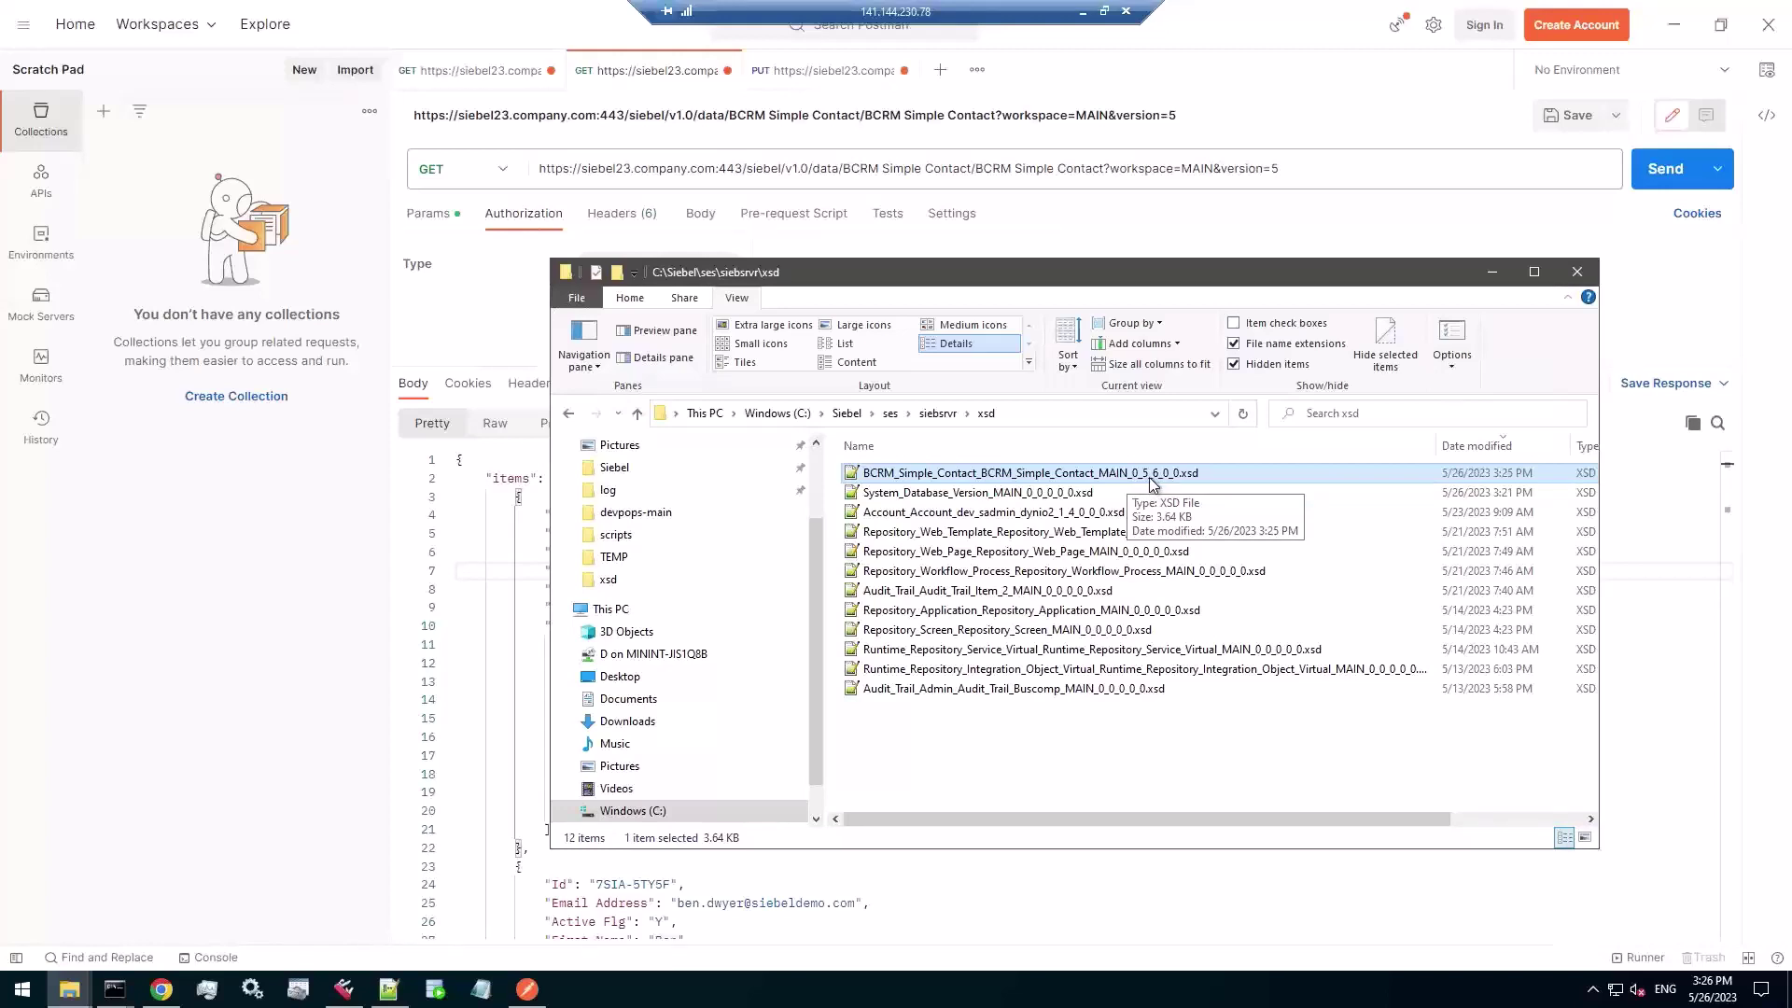
click(1101, 474)
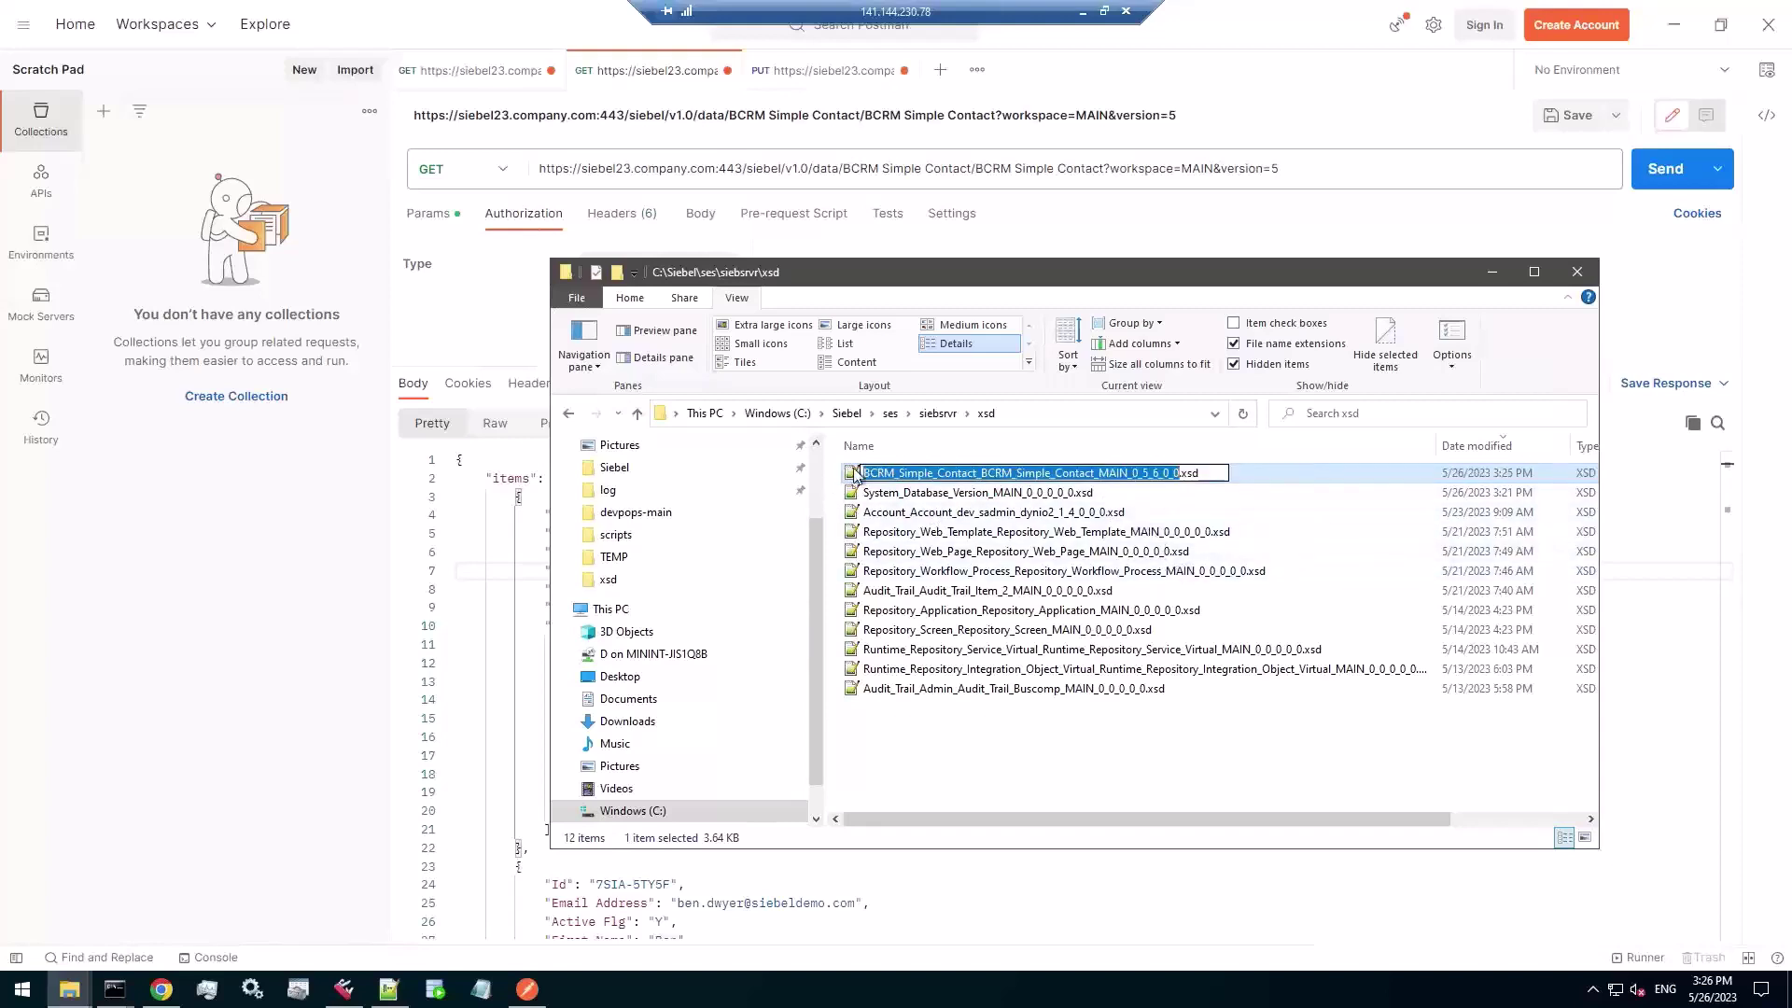
key(Escape)
key(Delete)
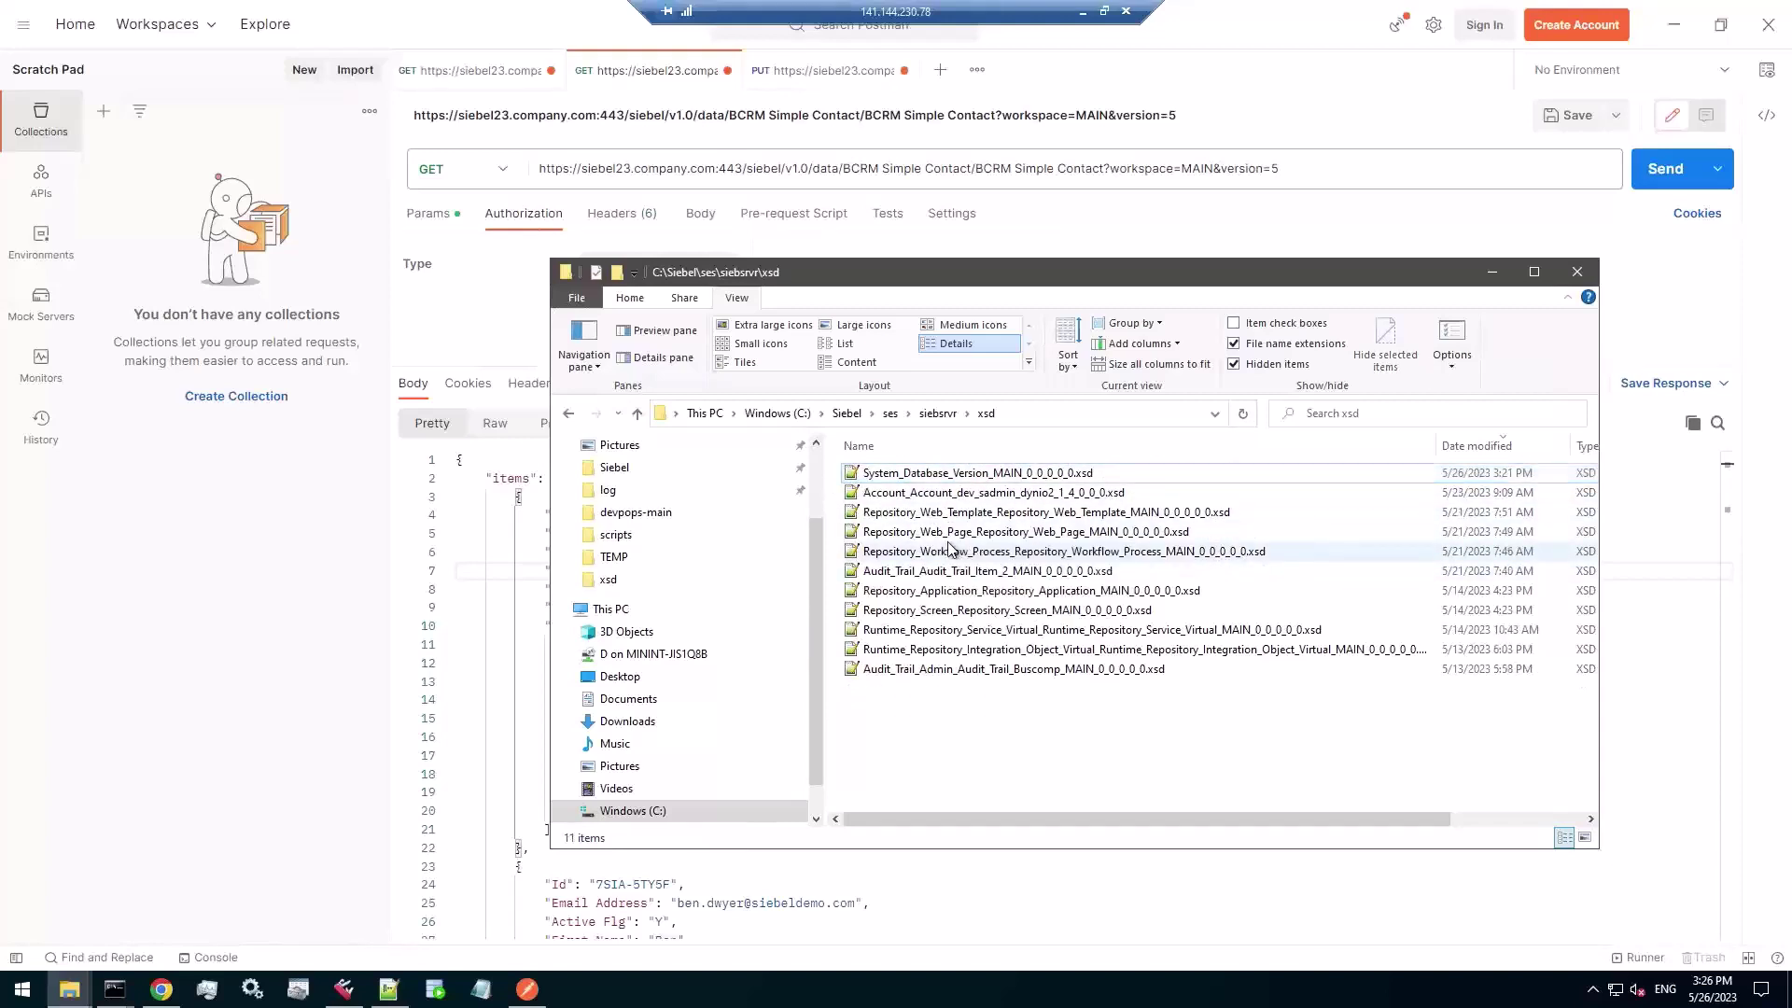
- Change the request URL to version=6 and send it
click(1315, 165)
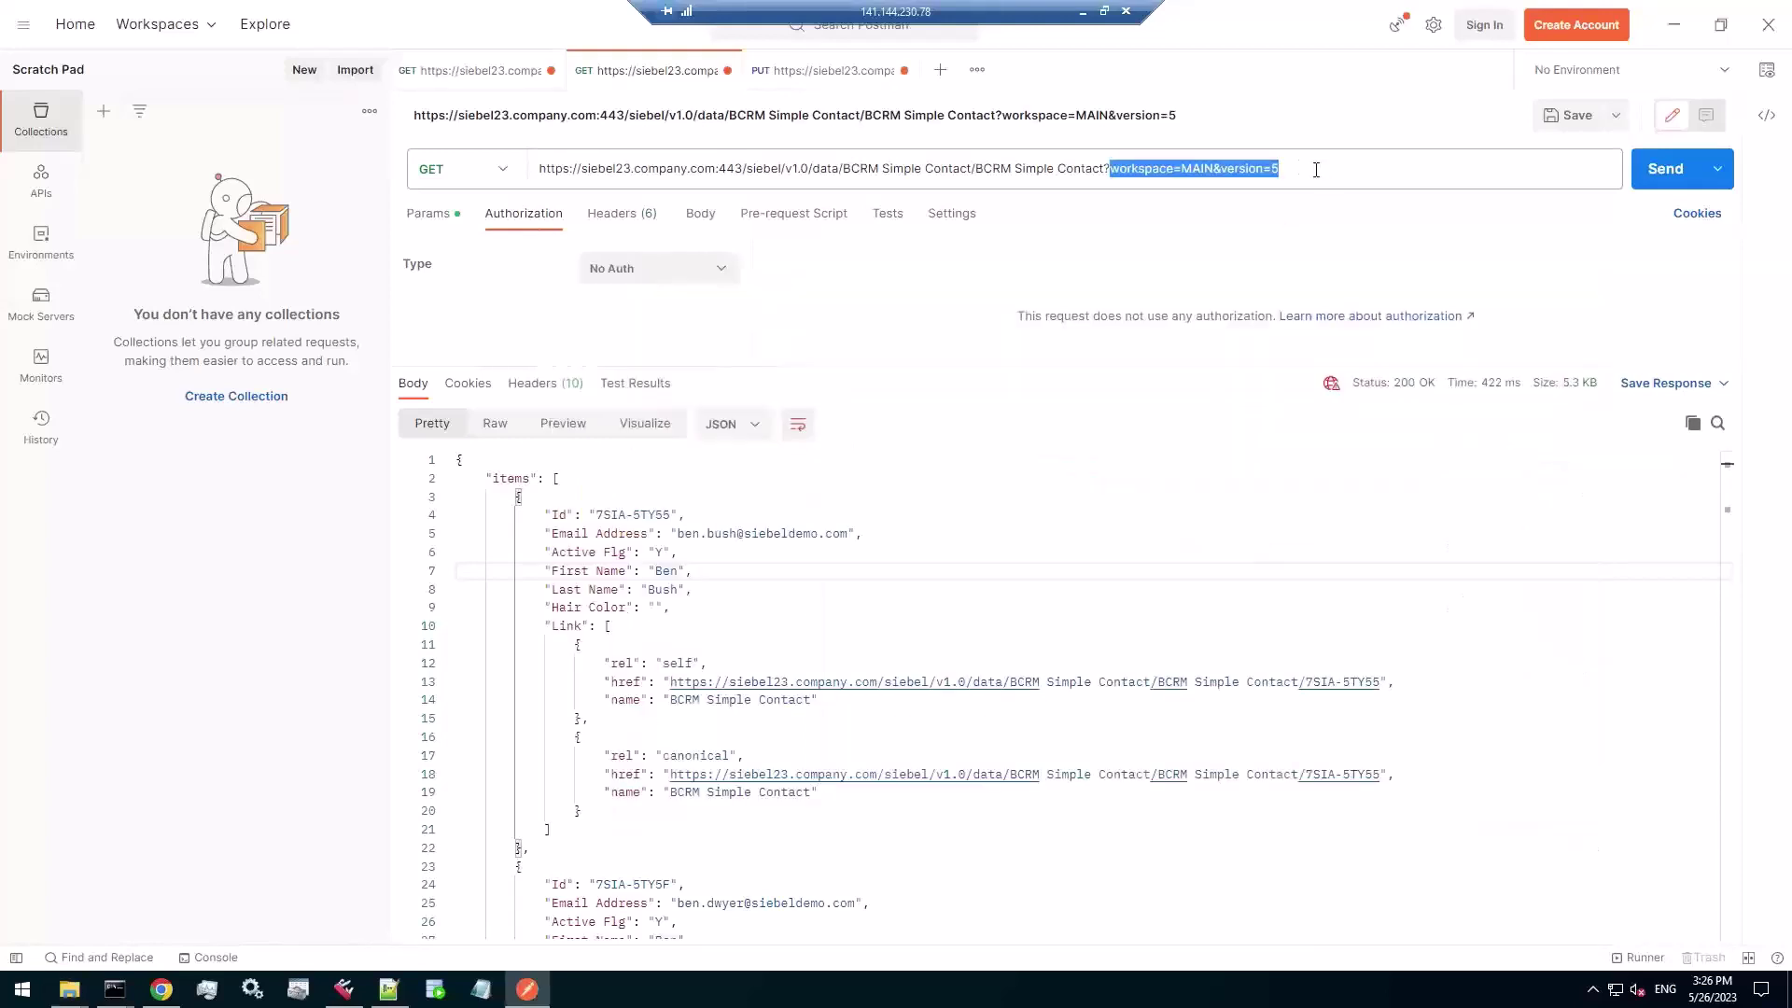
click(1313, 166)
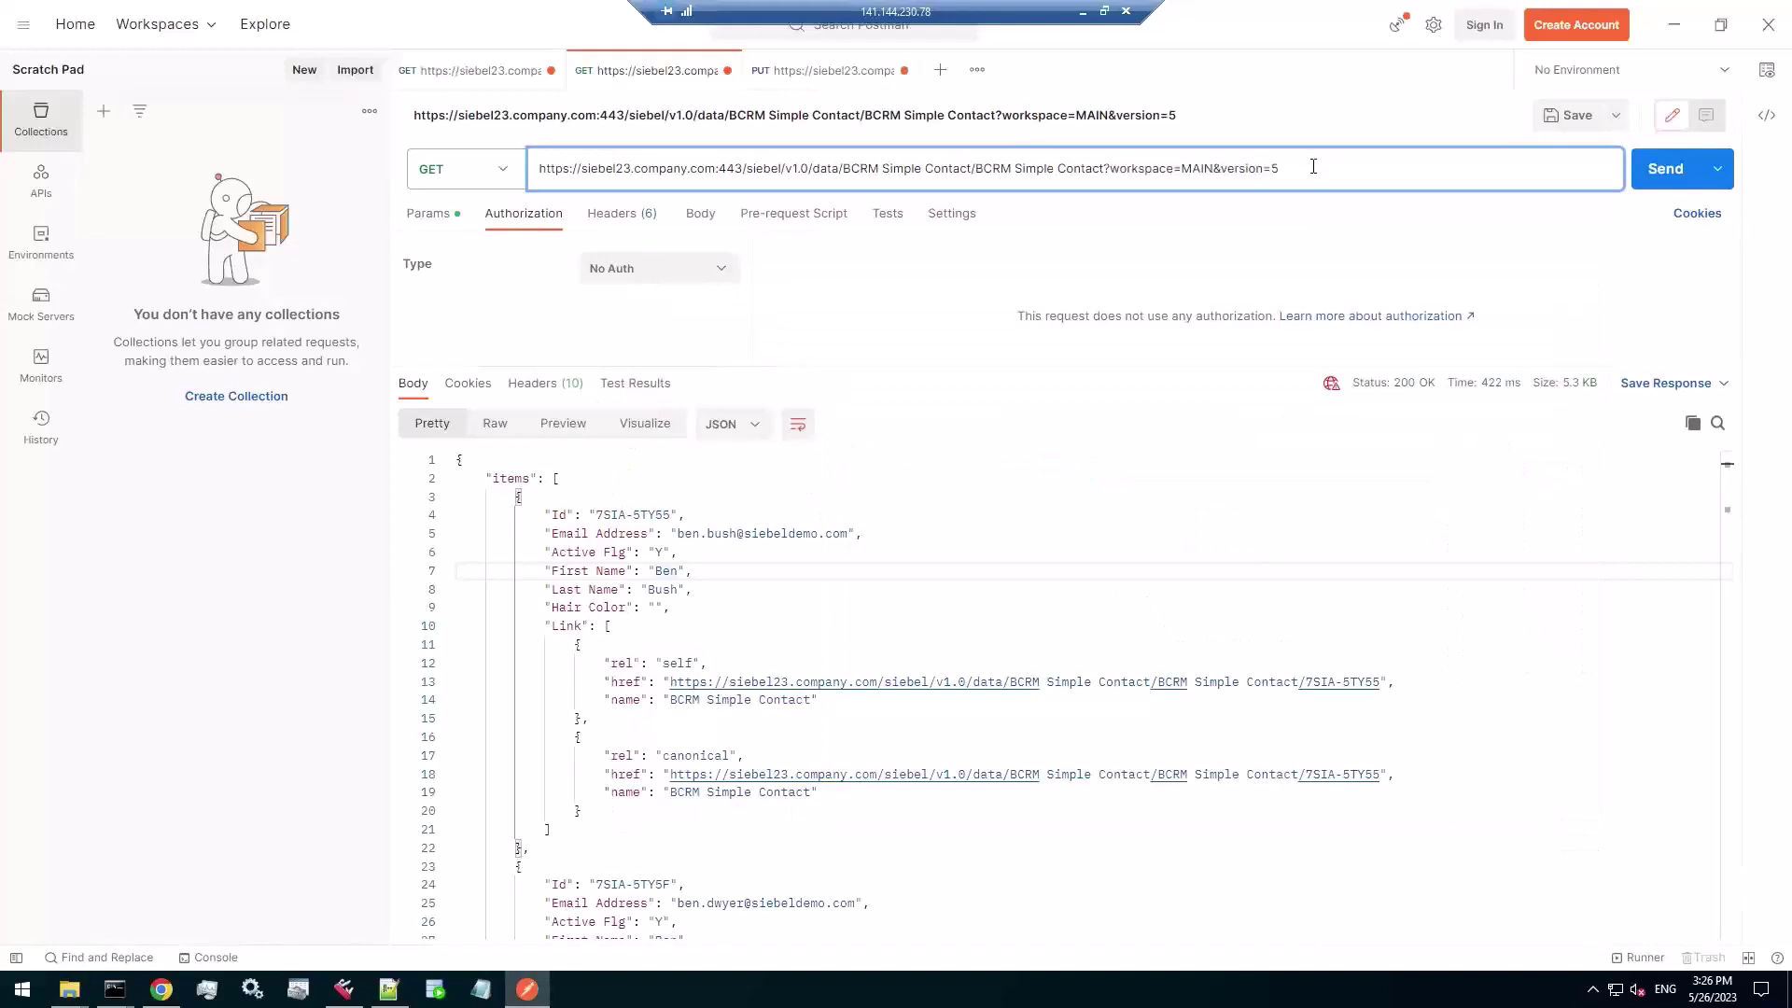
key(BackSpace)
text(6)
key(ctrl+Return)
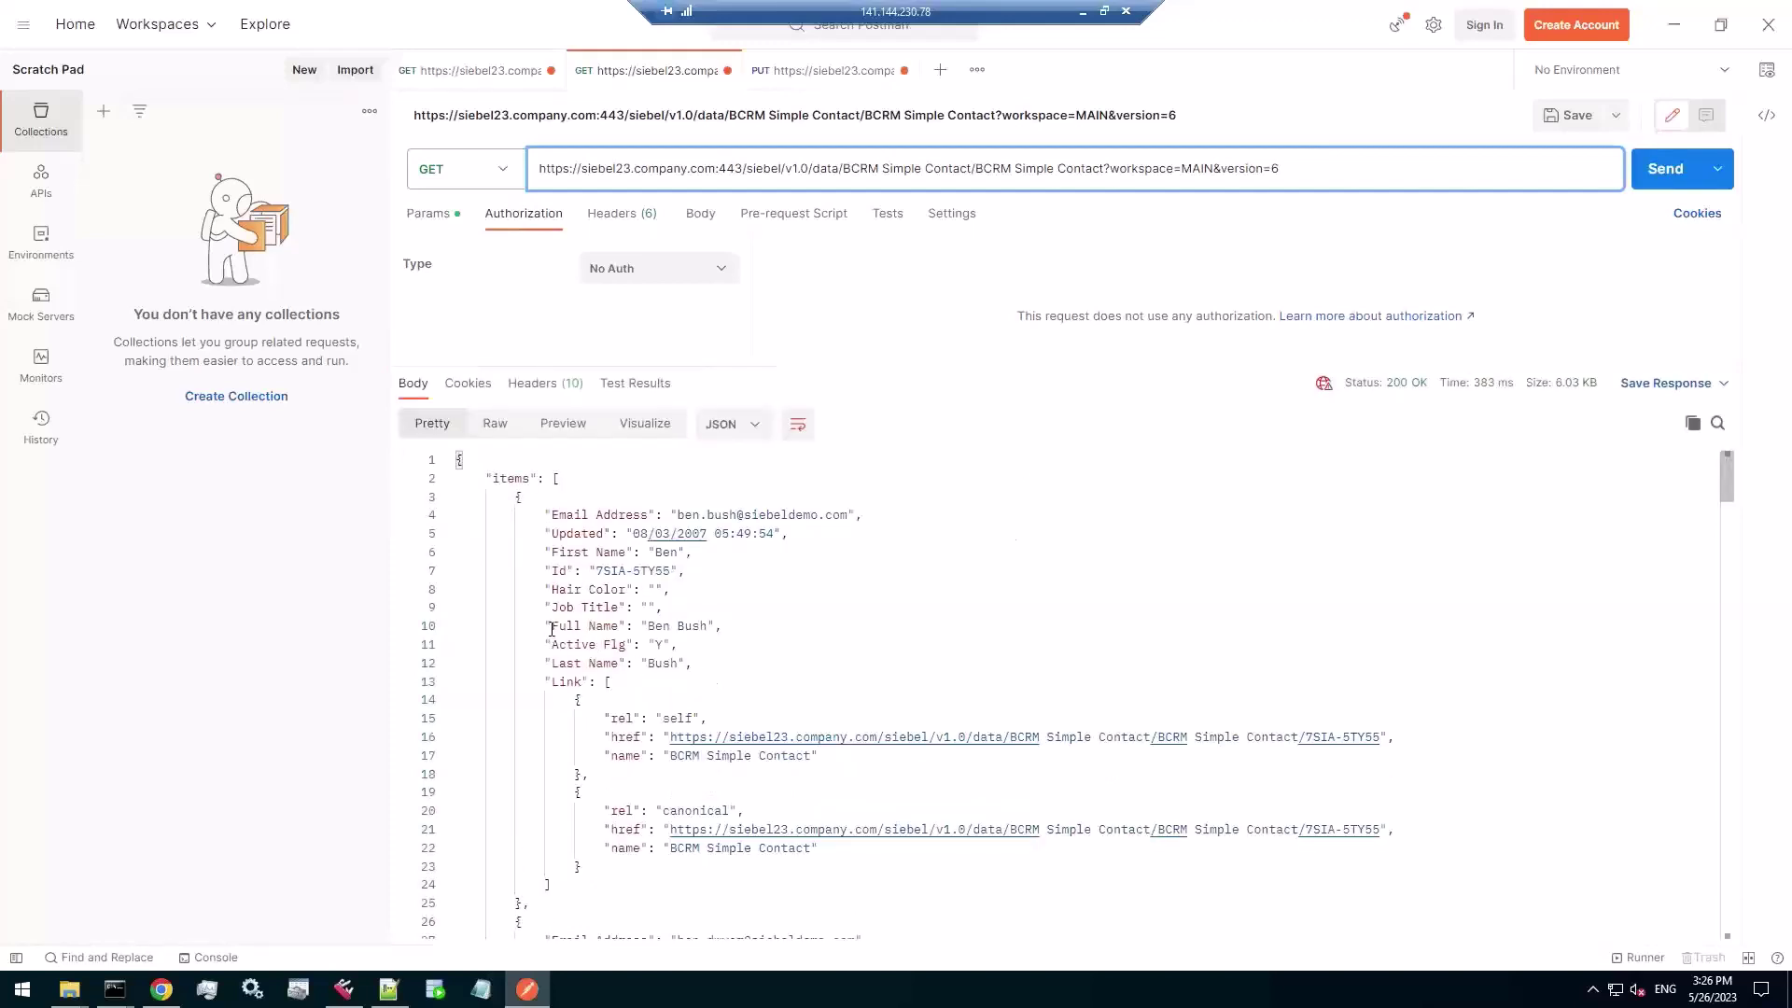
- Note the new Full Name field in the version 6 response and check the xsd folder
drag(552, 626, 717, 625)
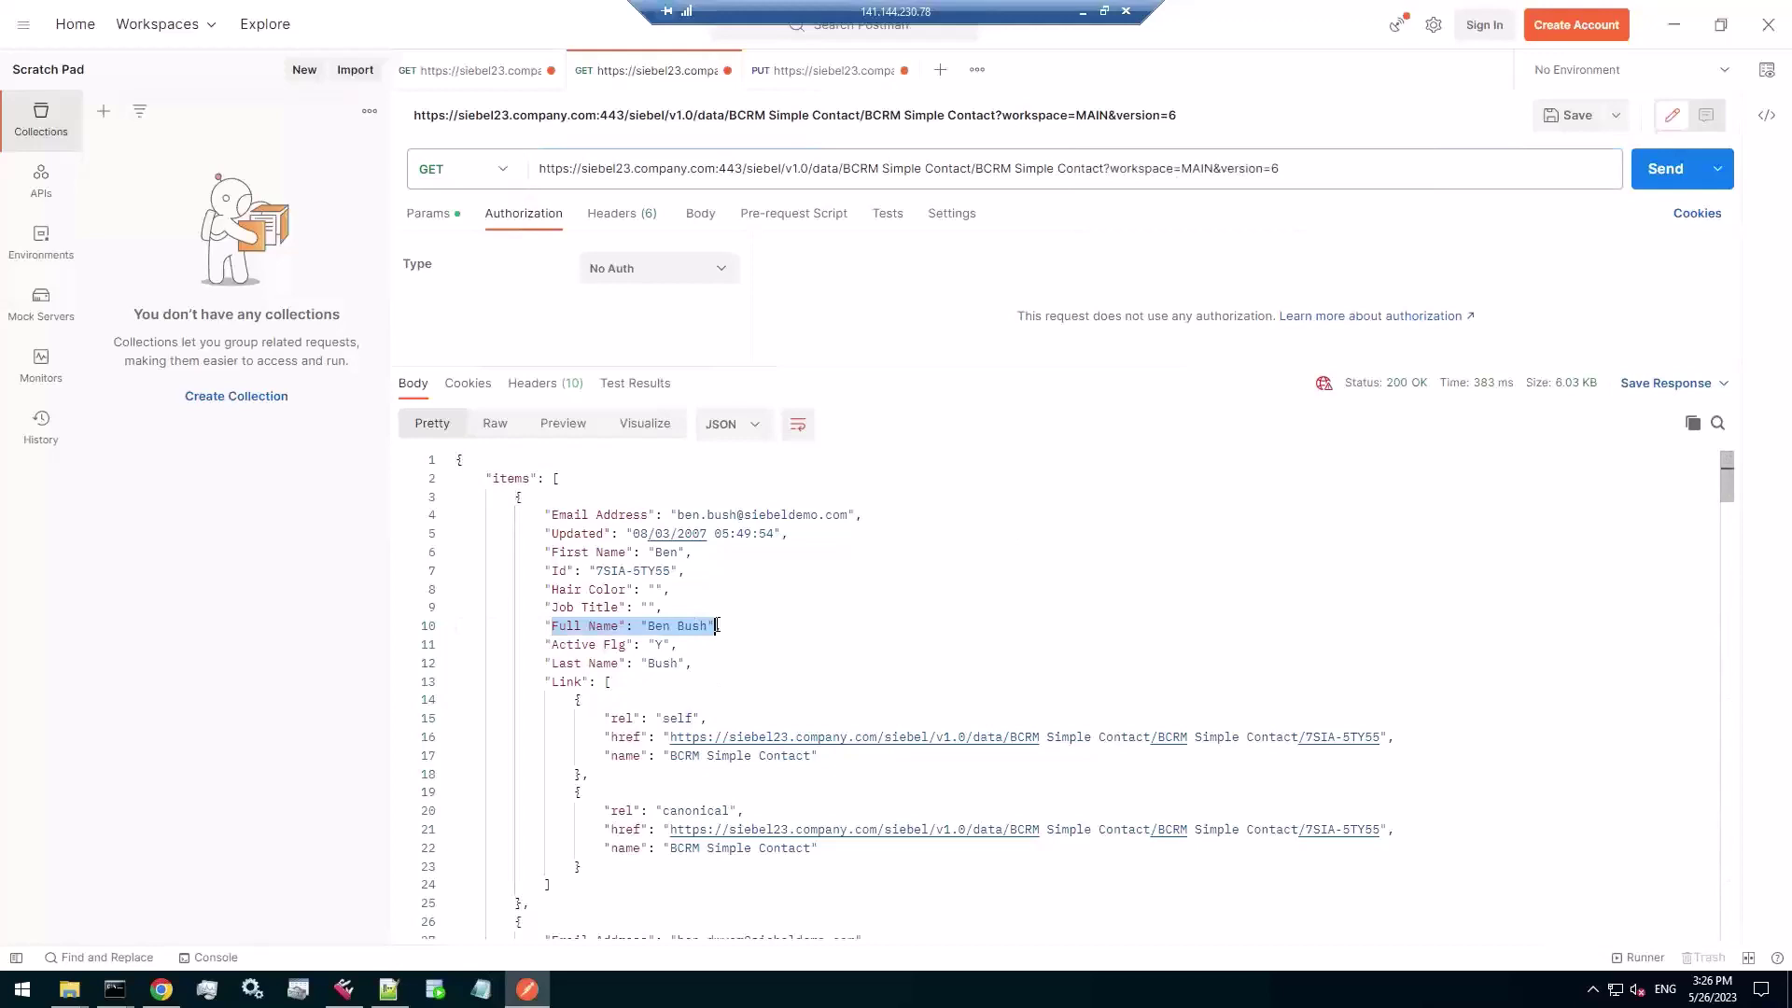
mouse_move(69, 988)
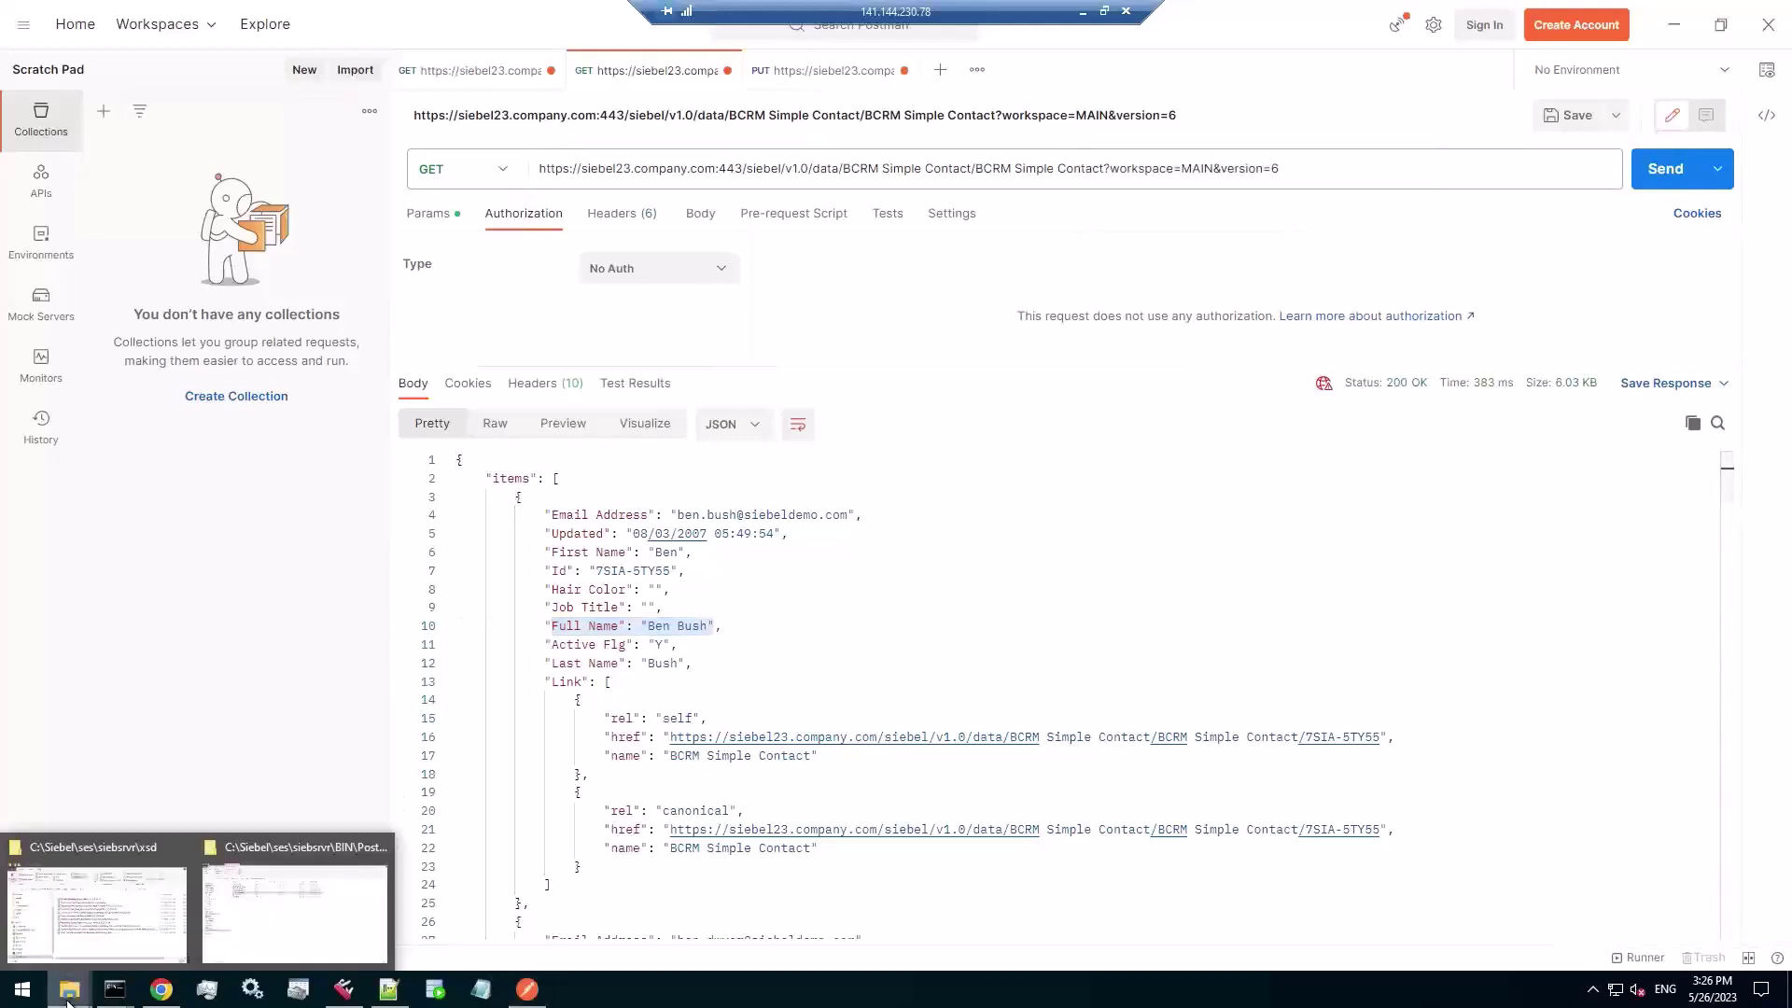
click(177, 911)
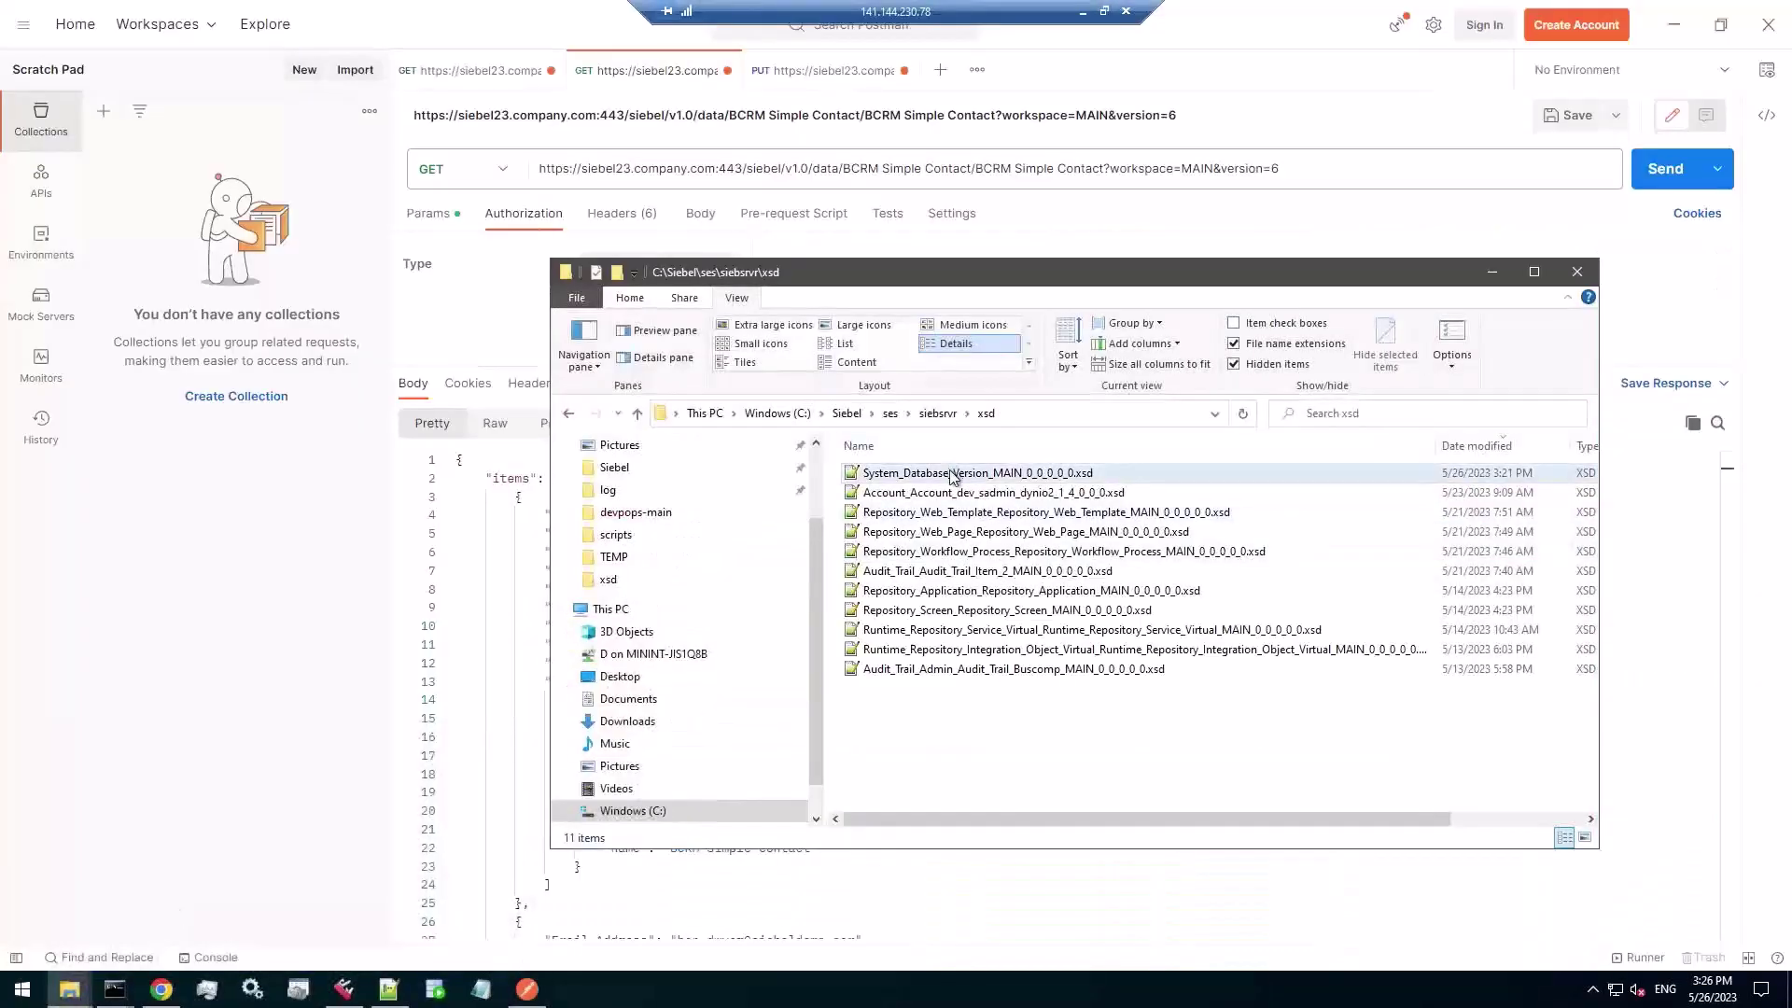
click(1277, 163)
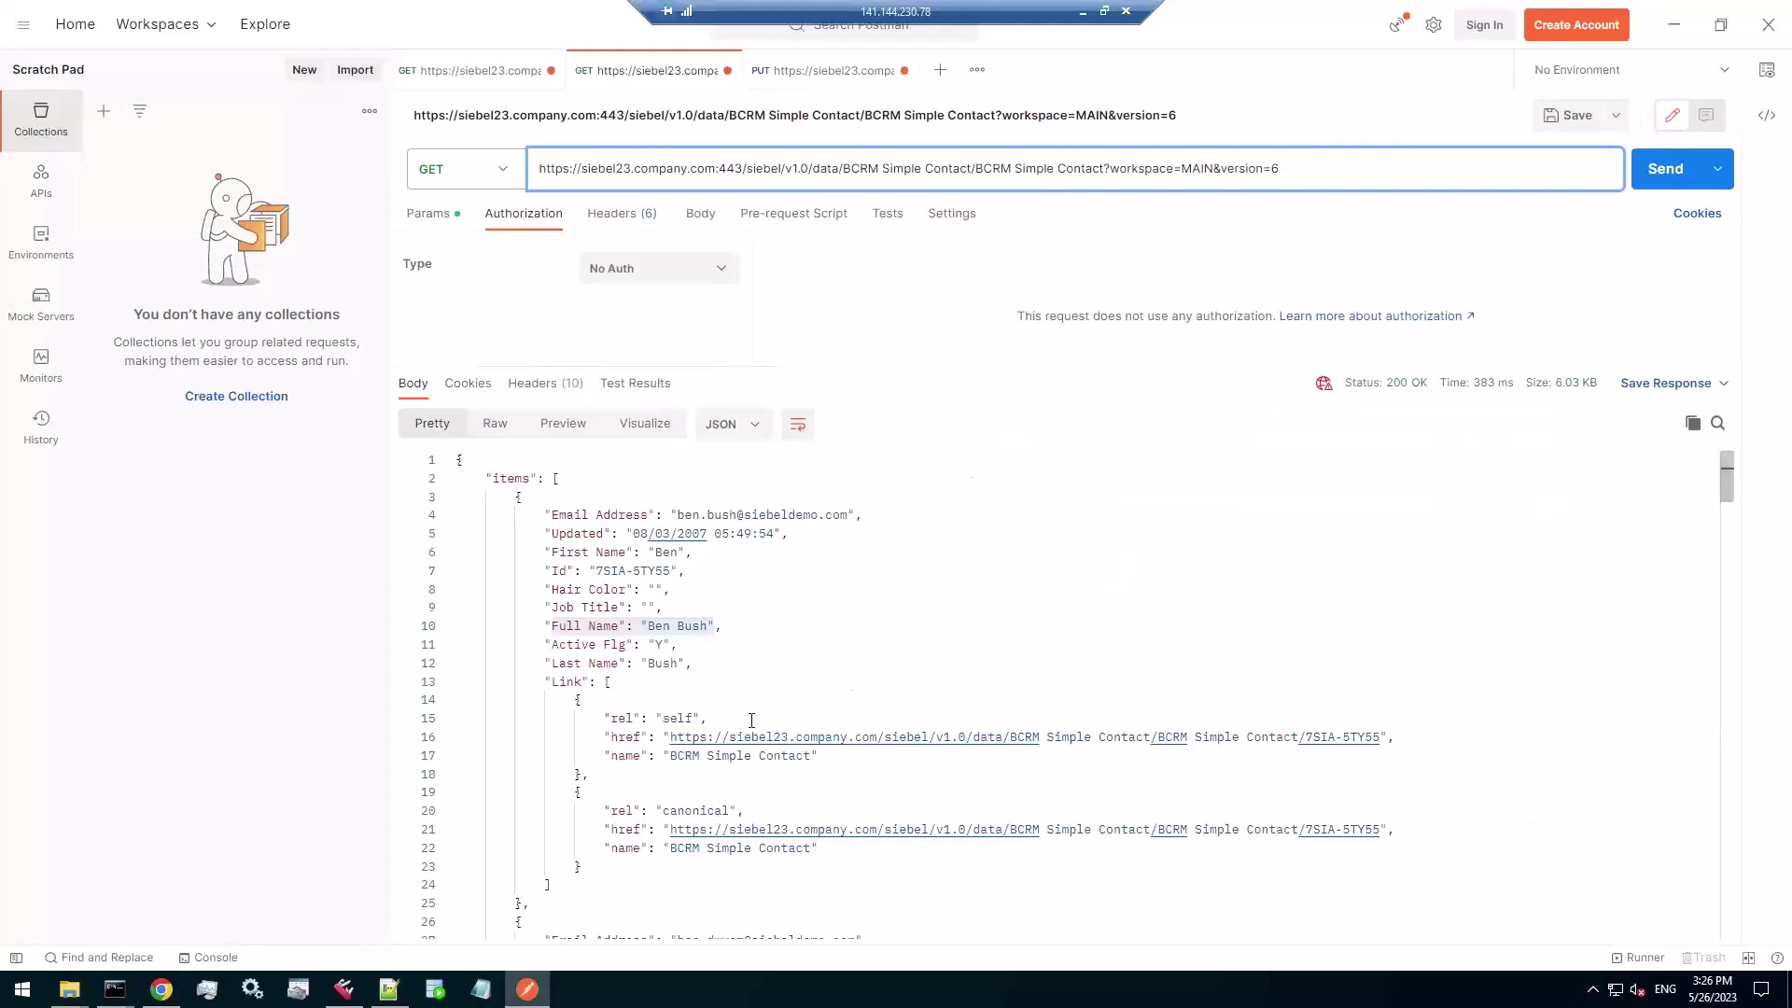
click(343, 991)
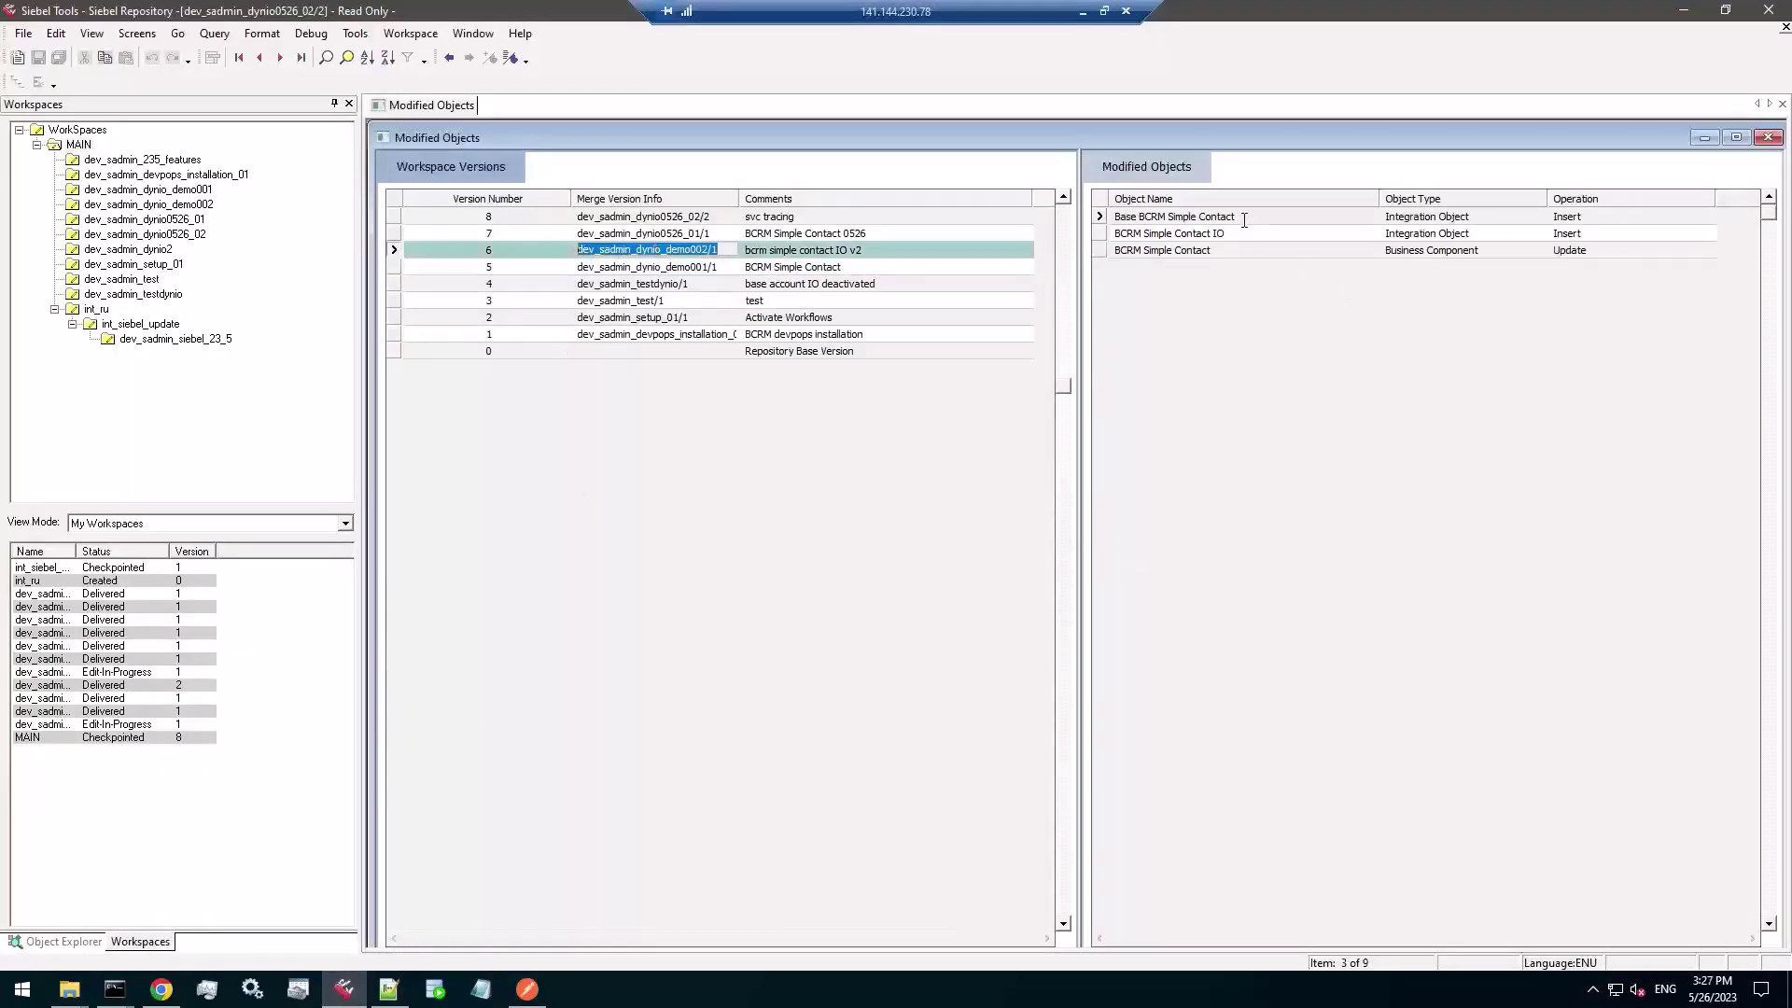
- Query integration objects by Name for Base BCRM Simple Contact
click(1244, 217)
key(ctrl+c)
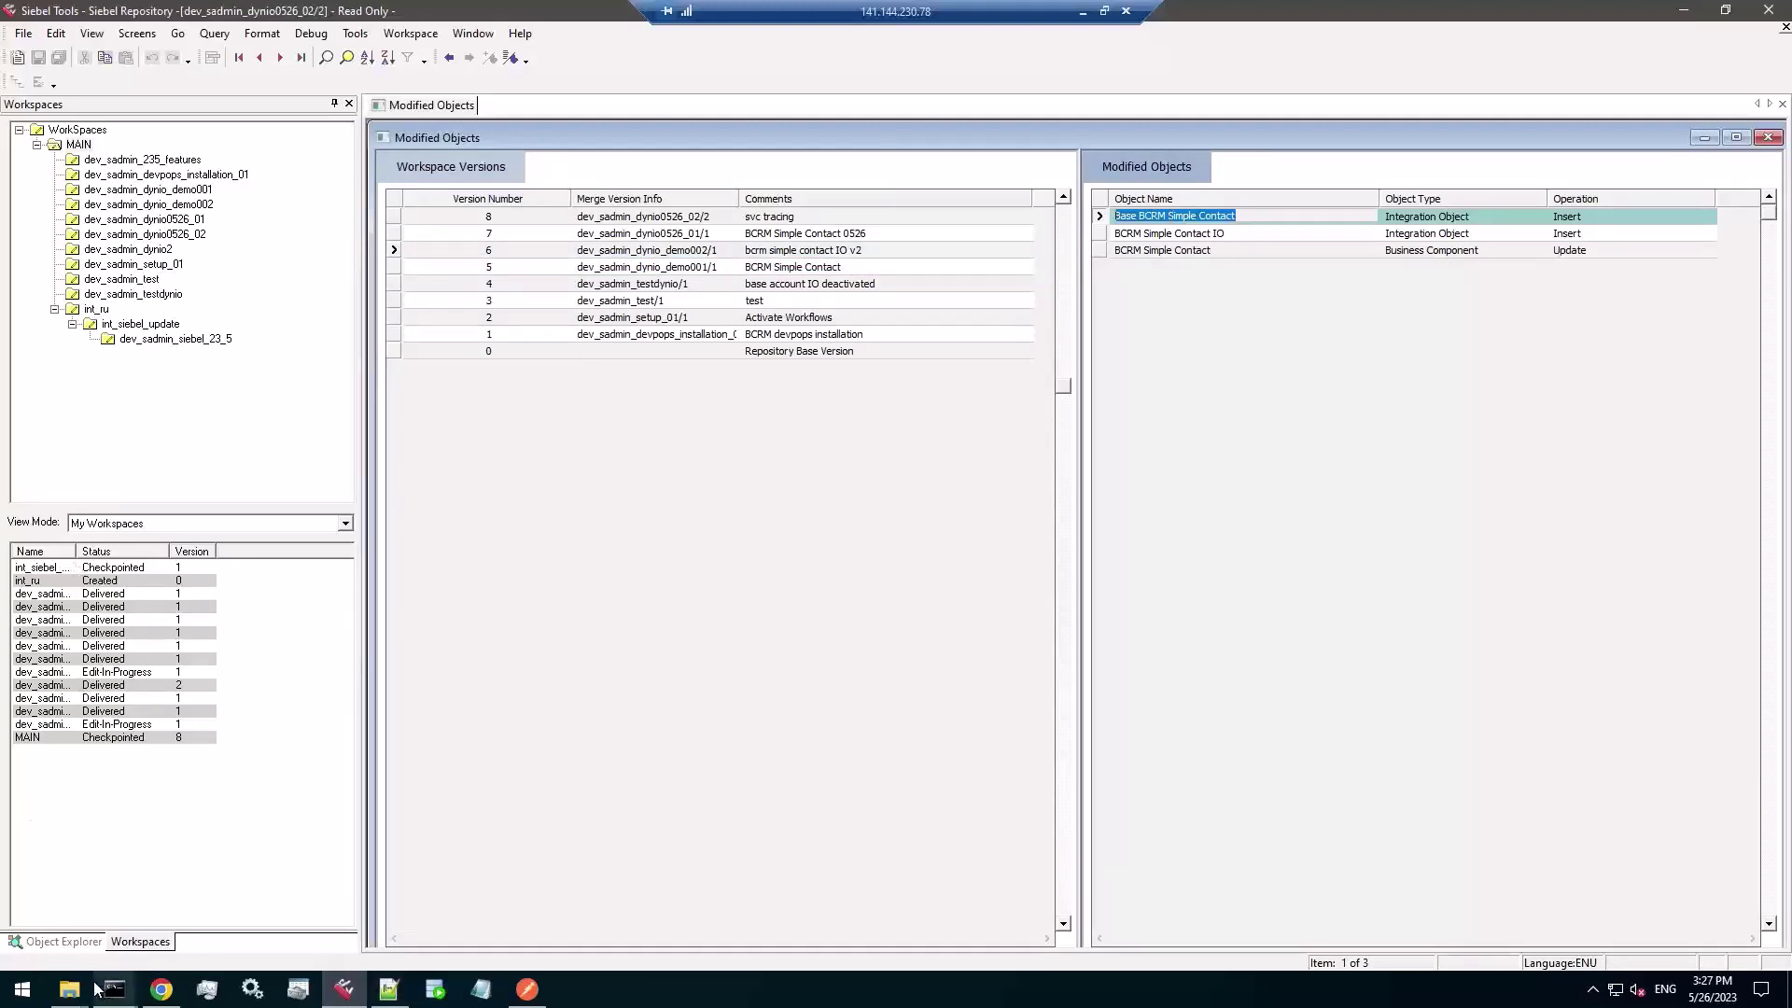
click(62, 942)
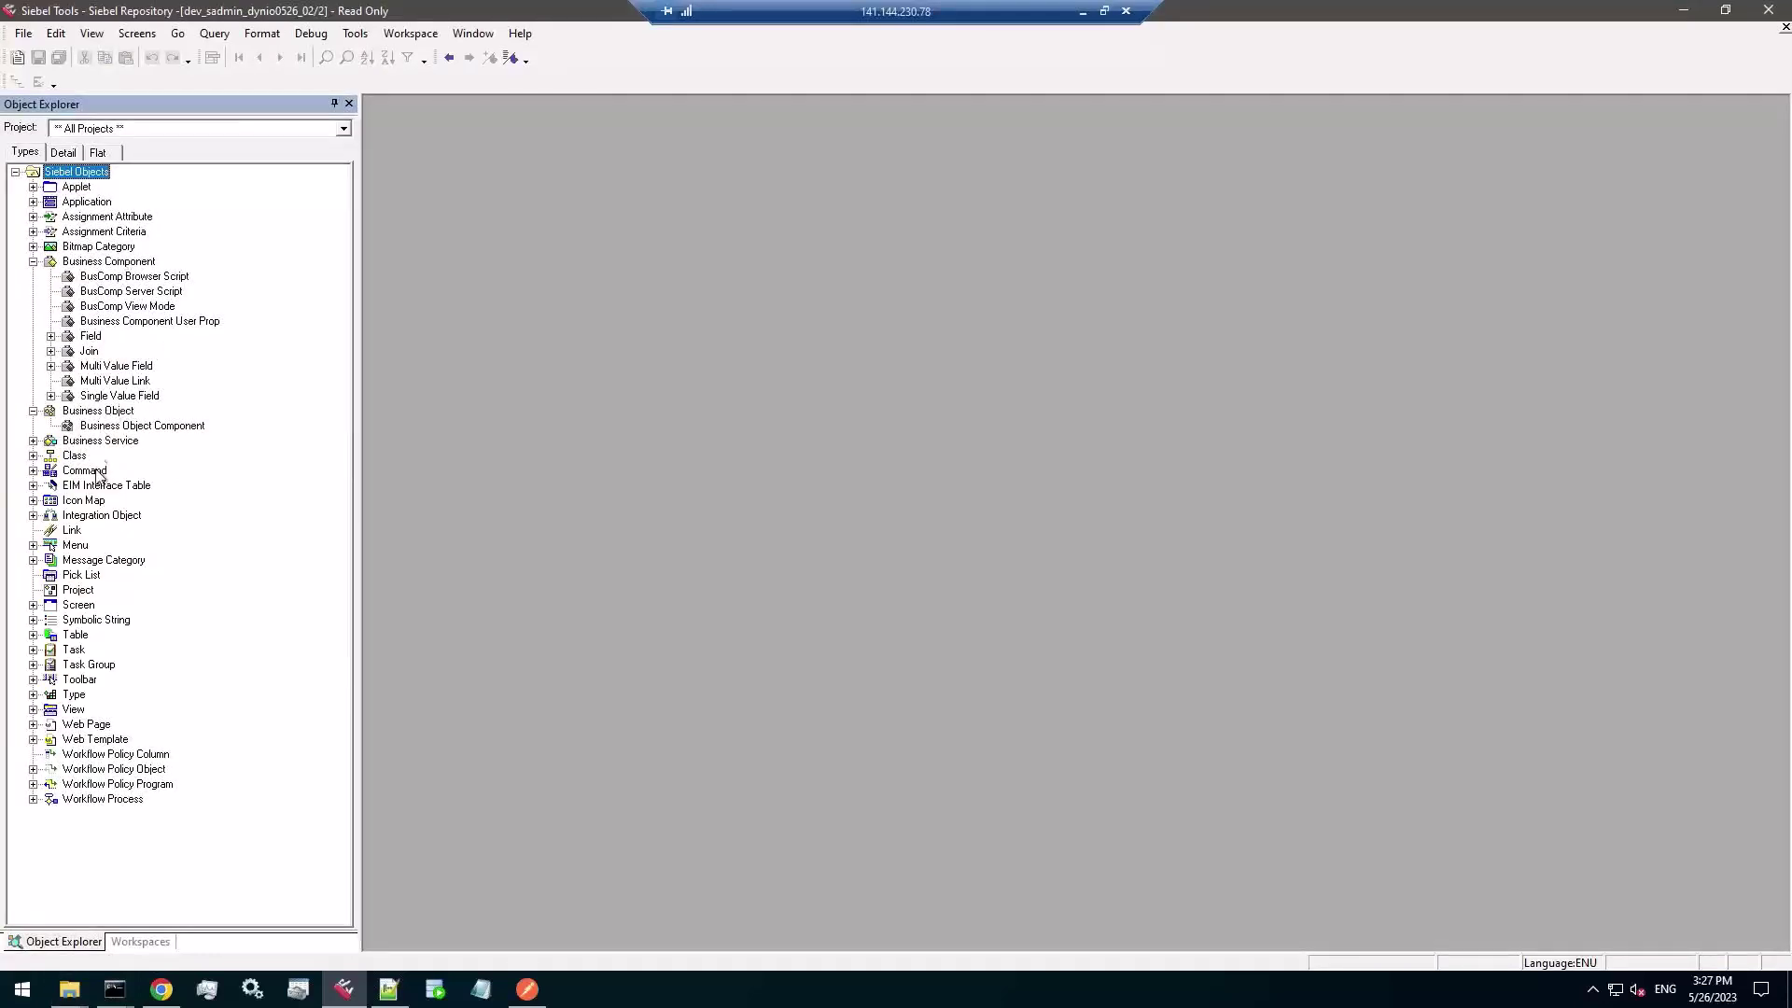
click(101, 515)
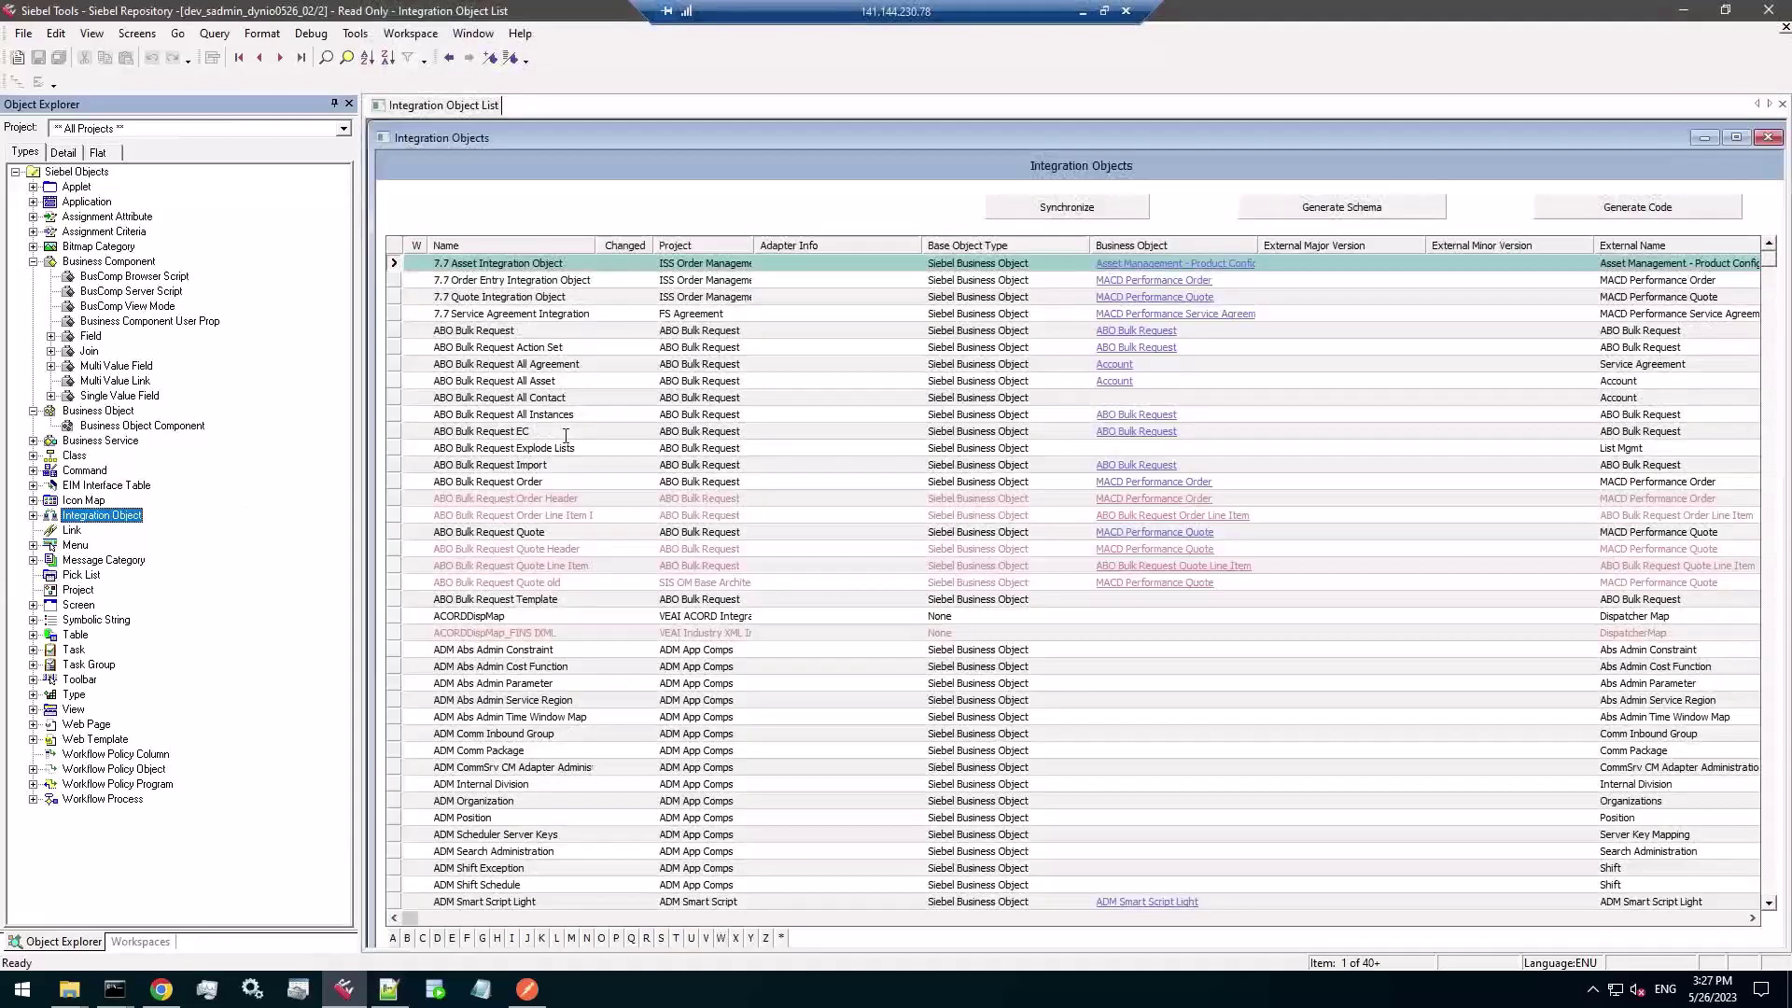
key(ctrl+q)
key(ctrl+v)
key(Return)
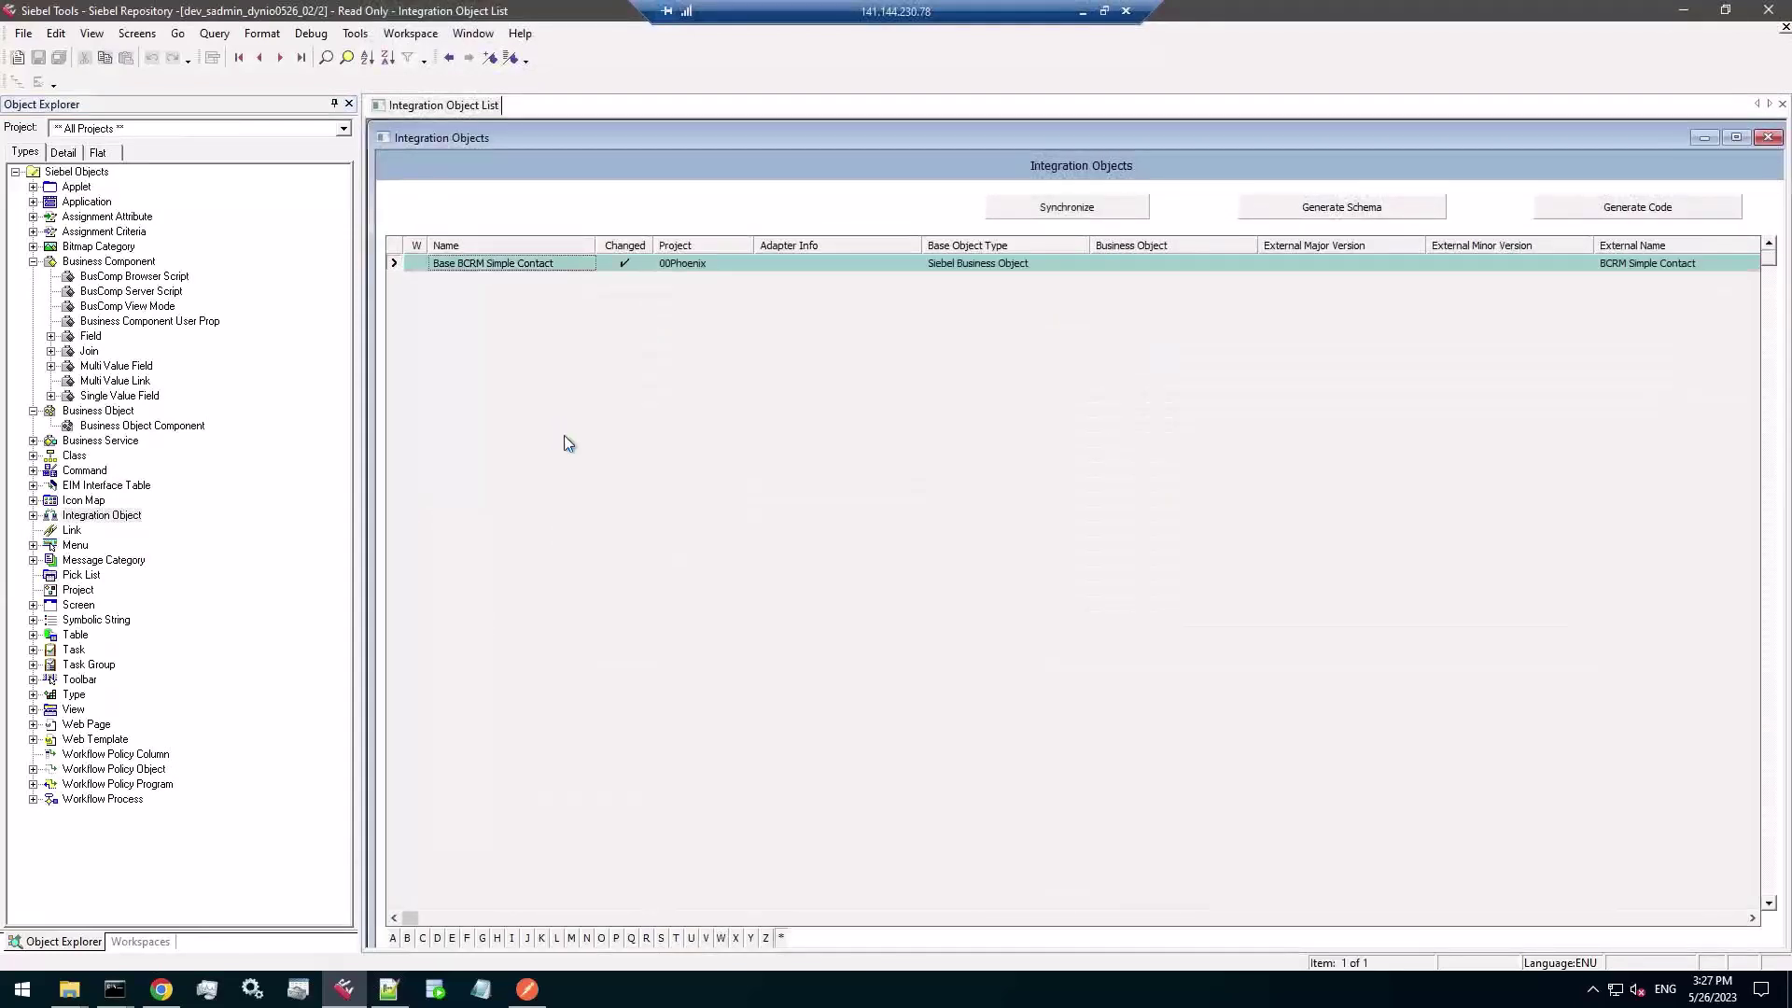
- Drill into its integration component fields, reviewing the 16 fields including Full Name
click(34, 515)
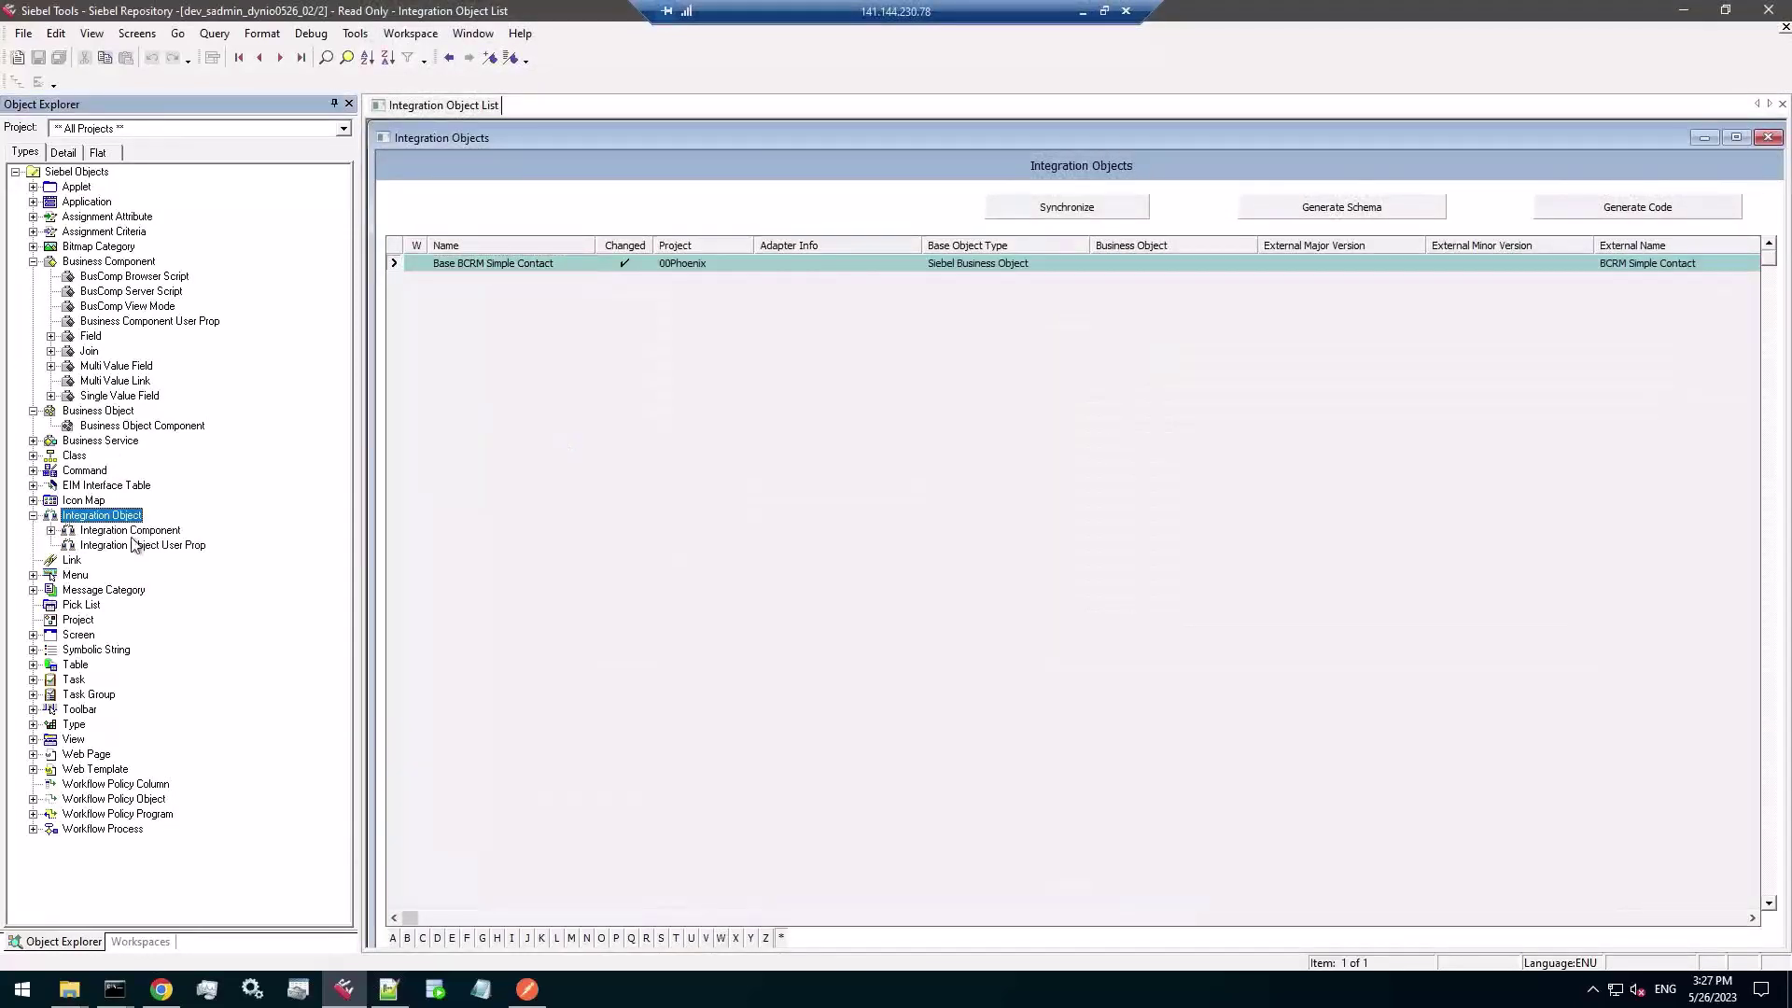
click(131, 530)
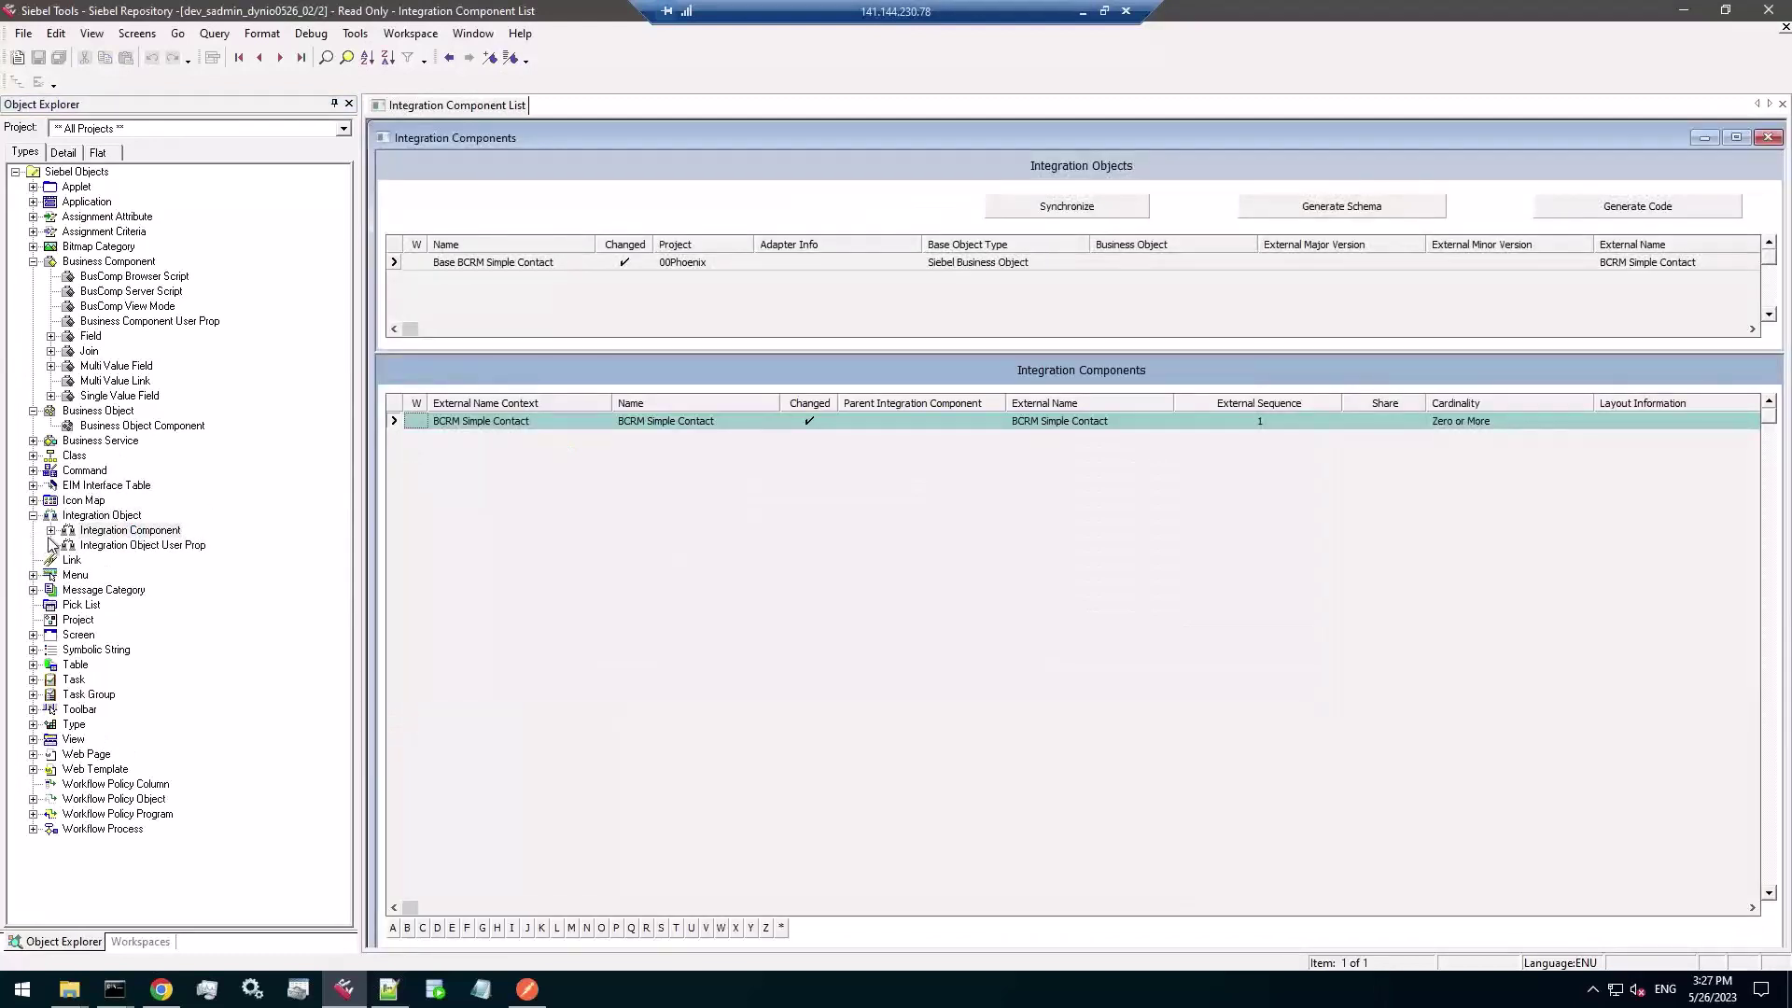
click(51, 530)
click(136, 545)
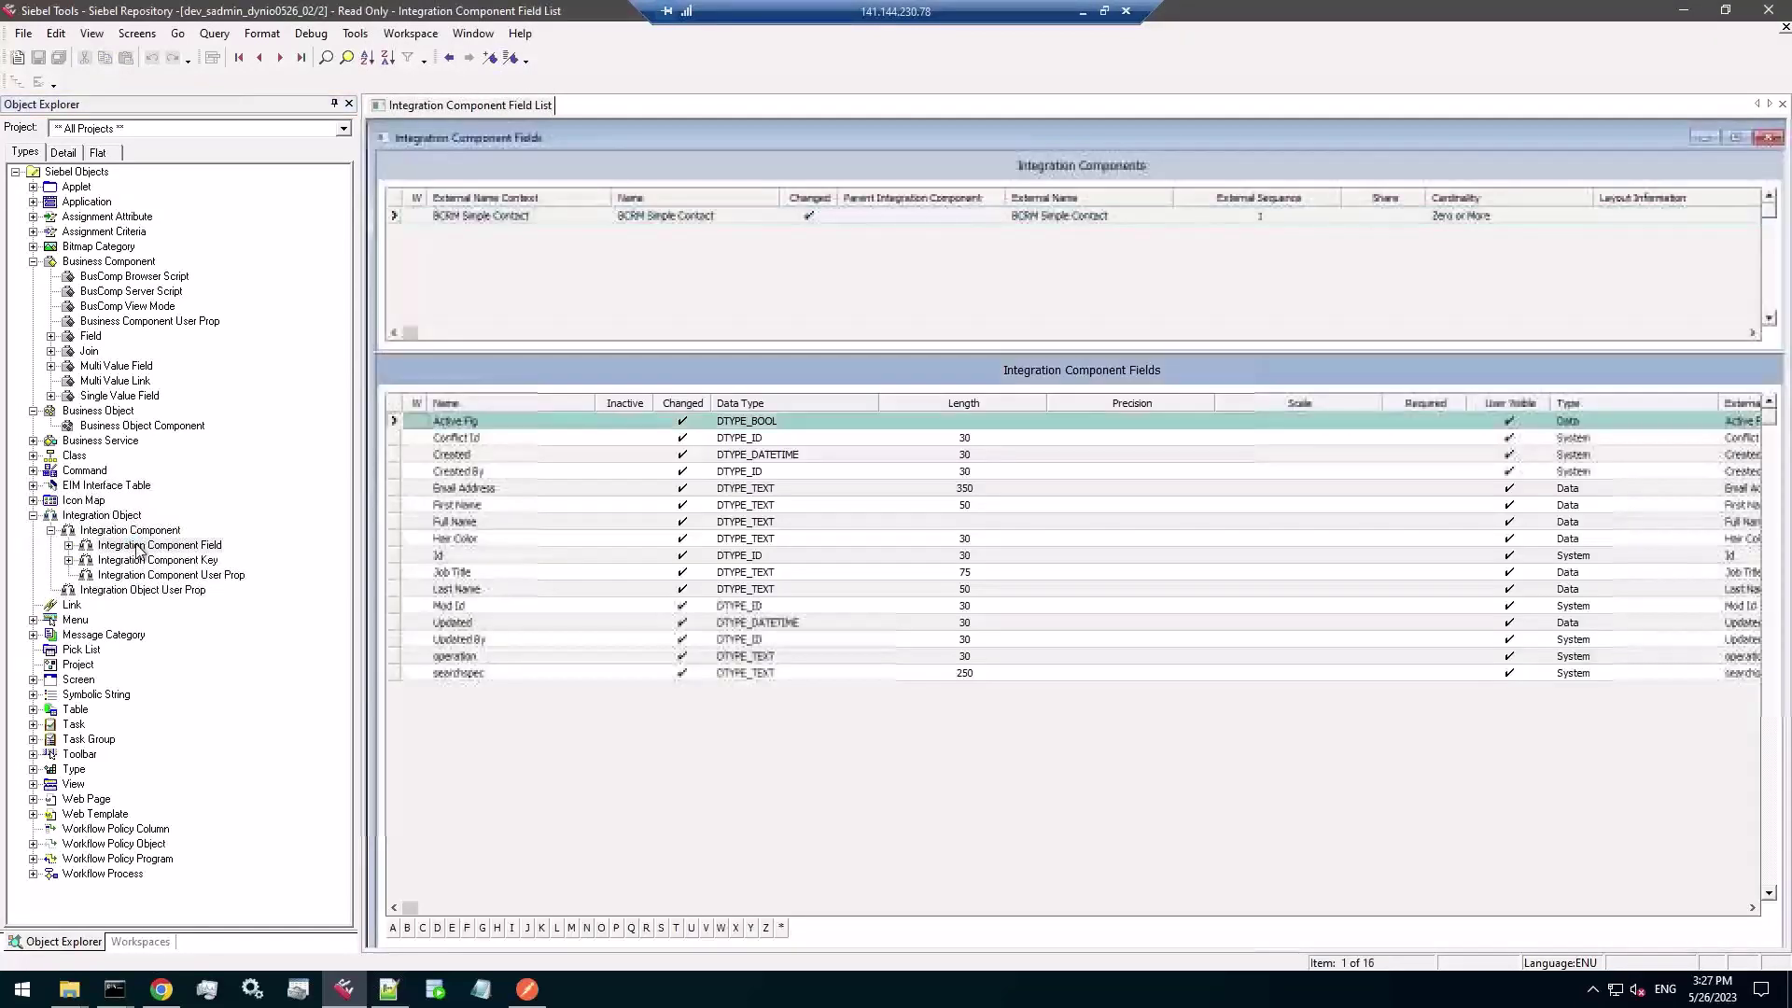
click(475, 524)
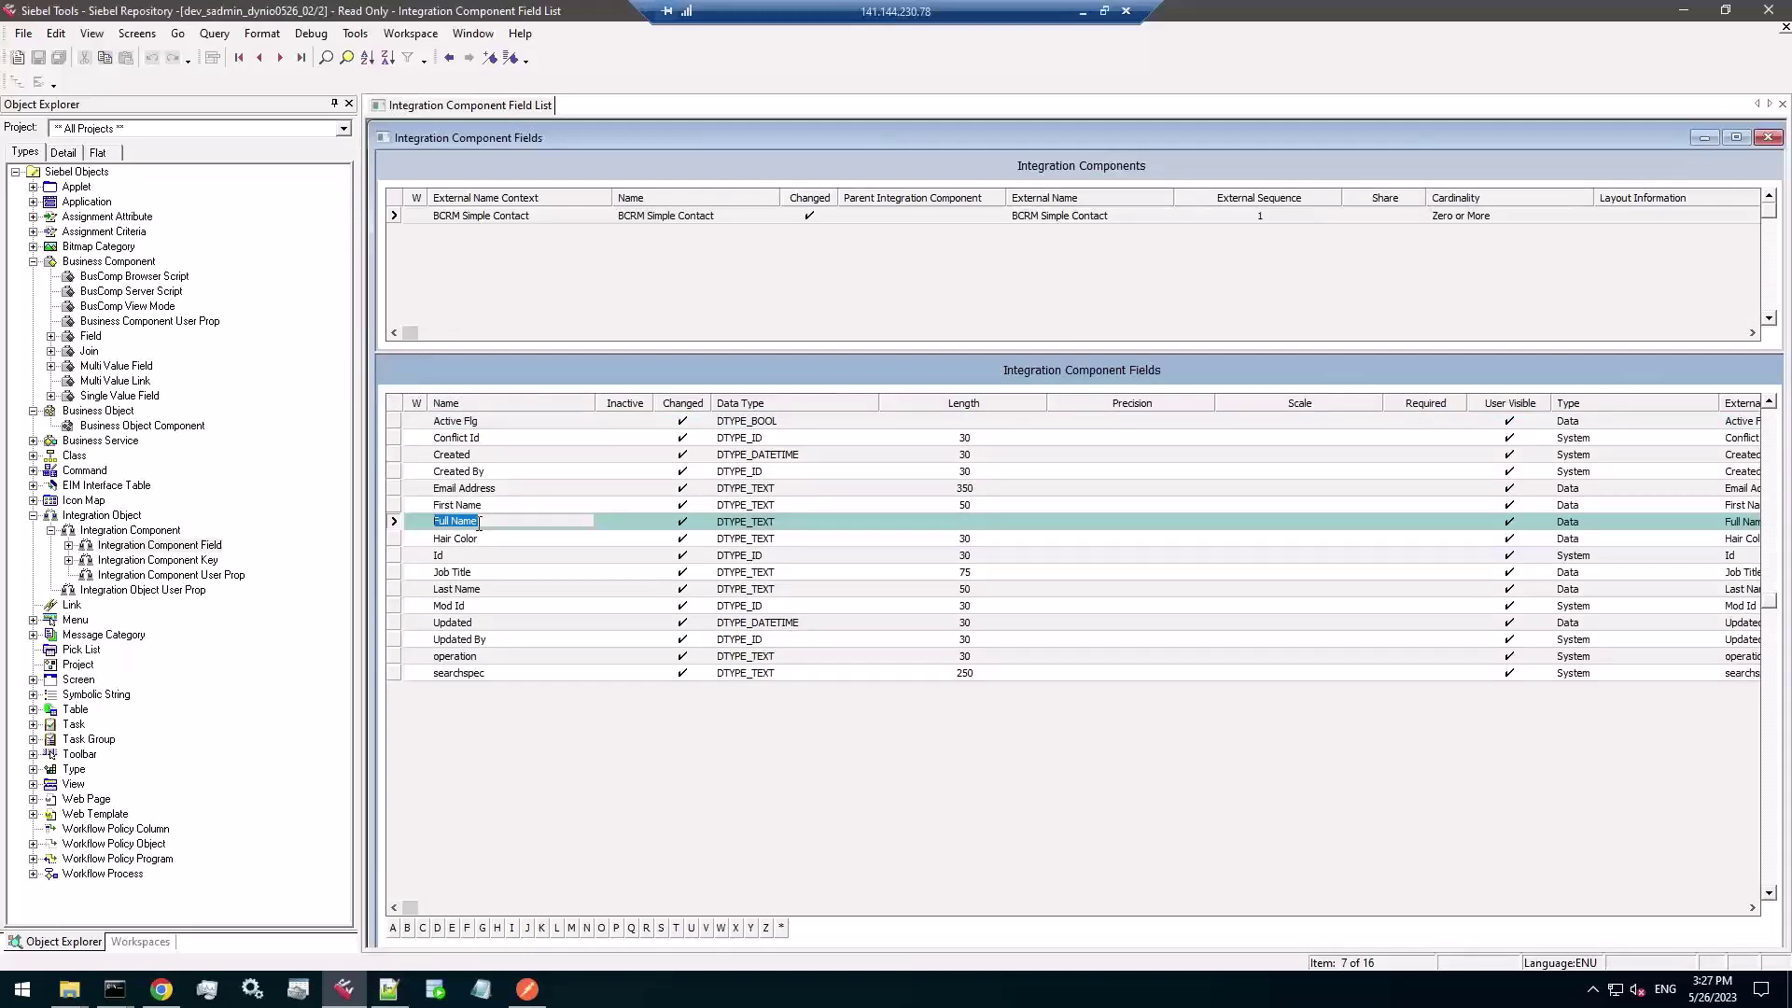
click(103, 516)
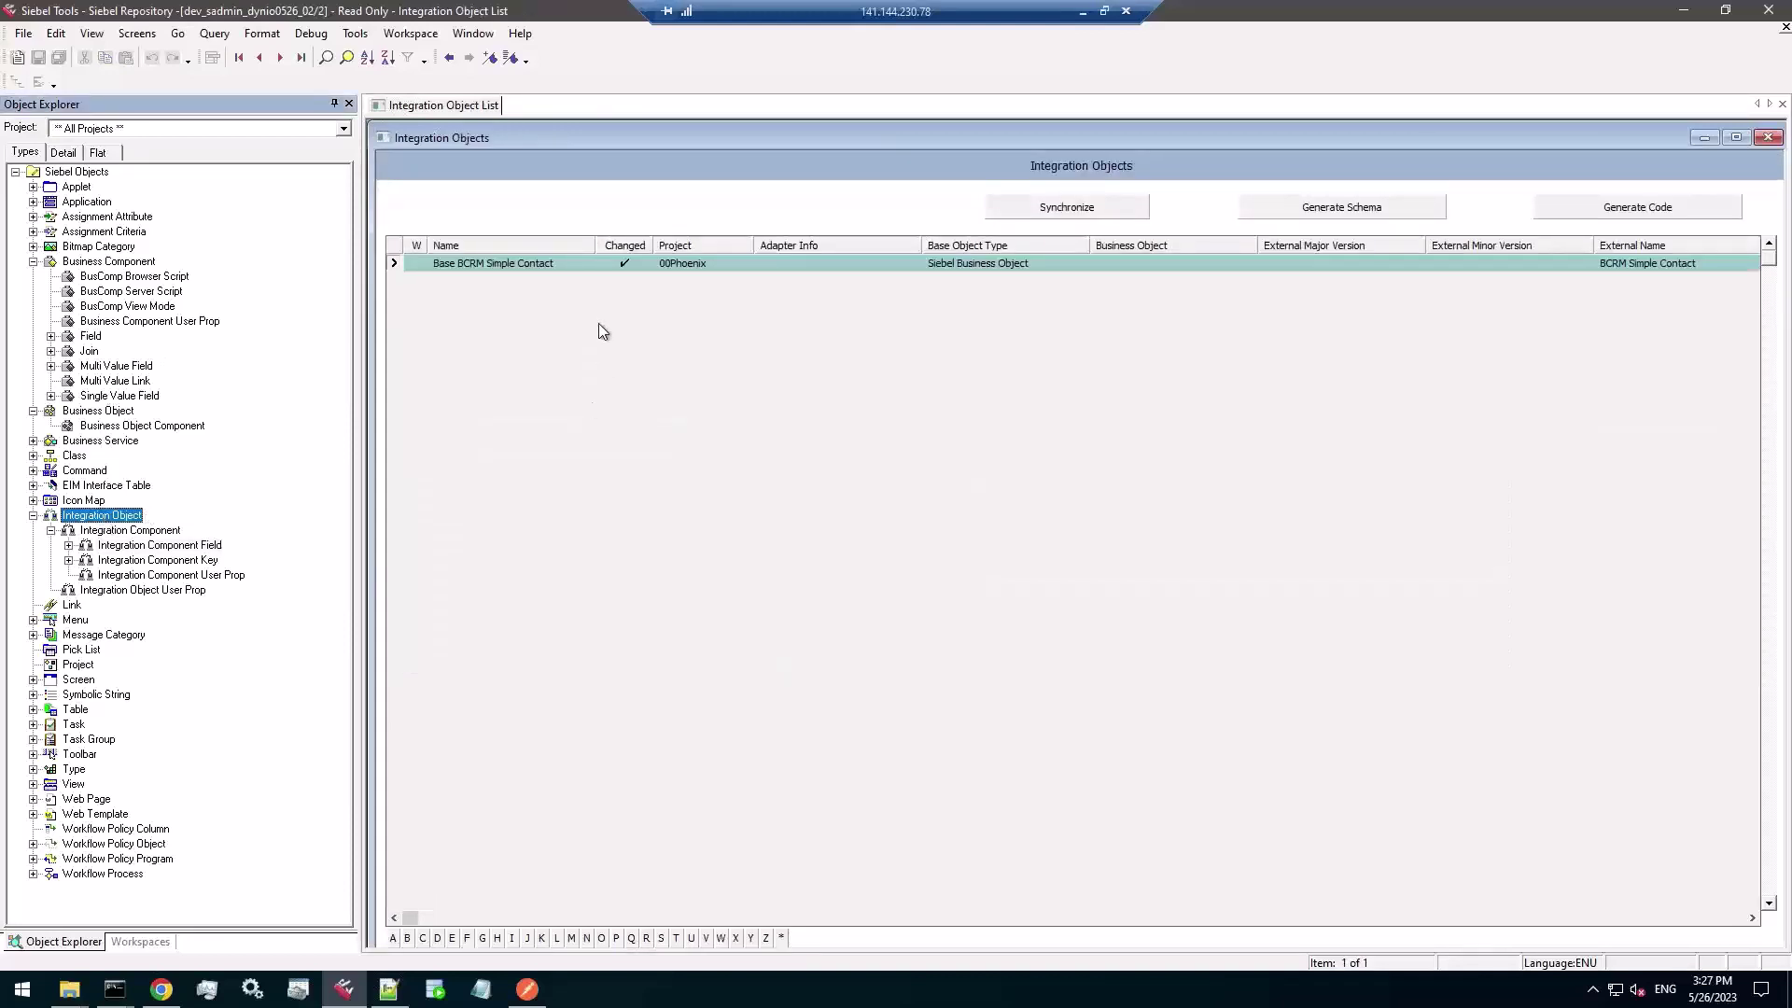
- Query integration objects with Name *BCRM*Sim to list both BCRM Simple Contact objects
click(558, 265)
key(ctrl+q)
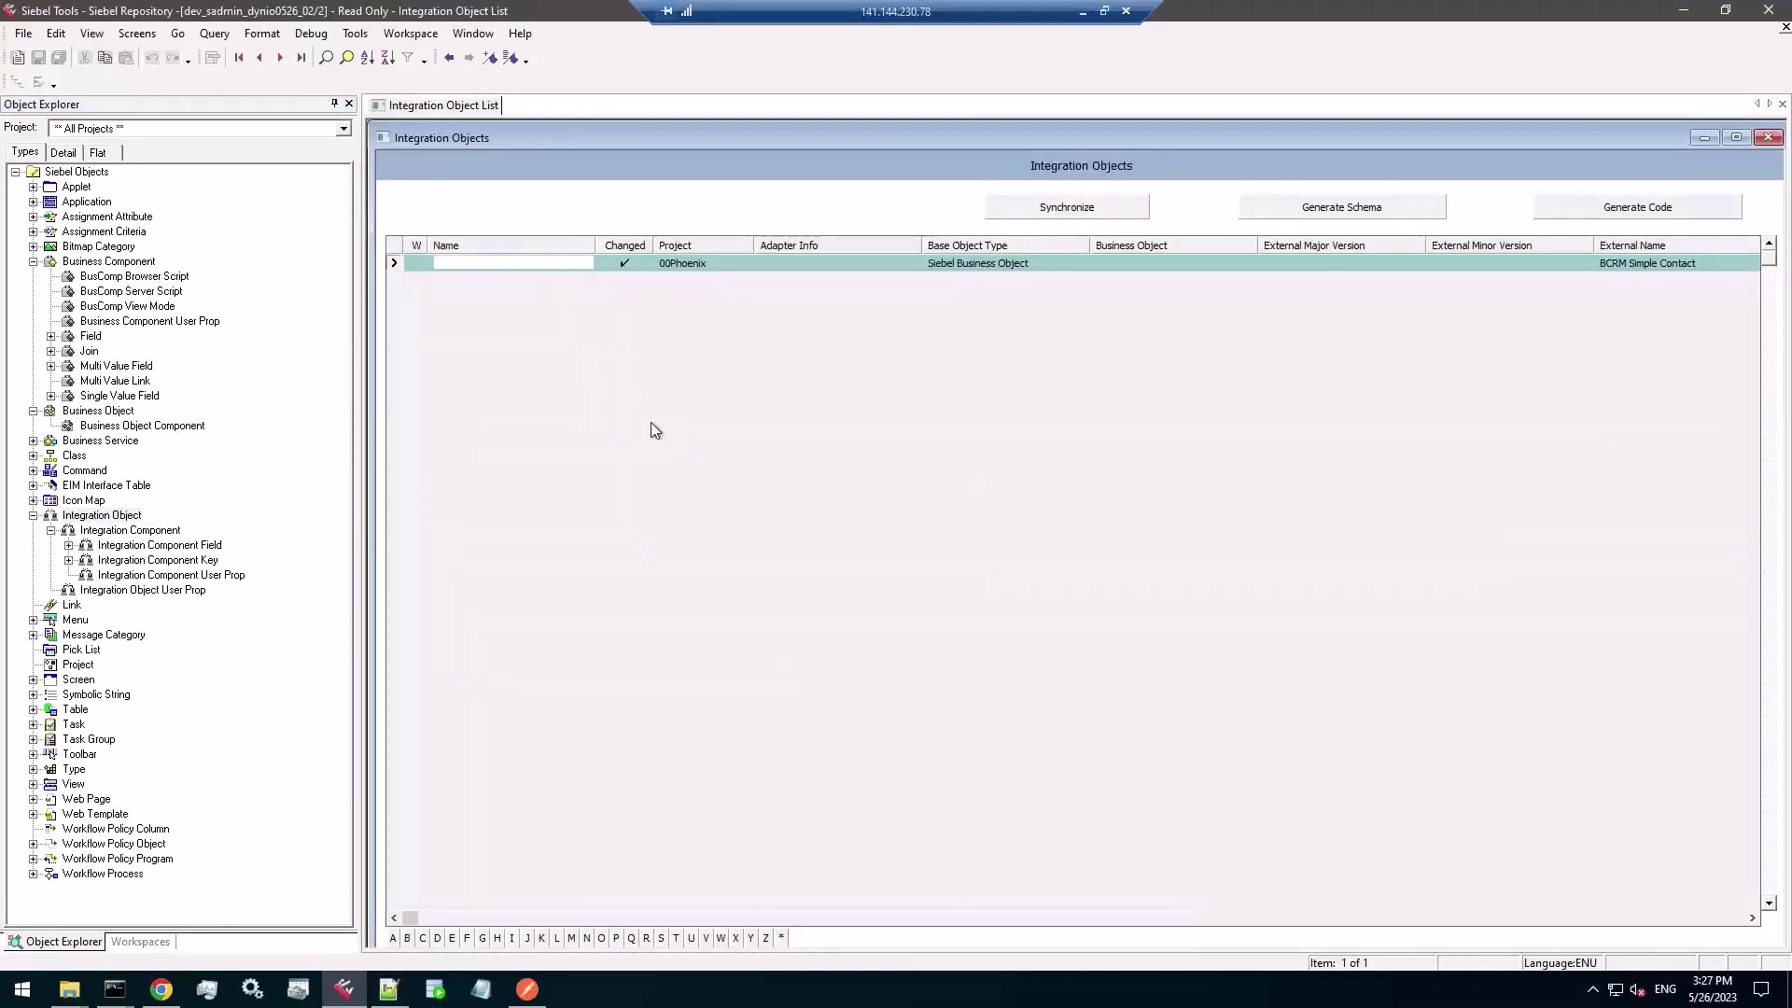
text(Bas)
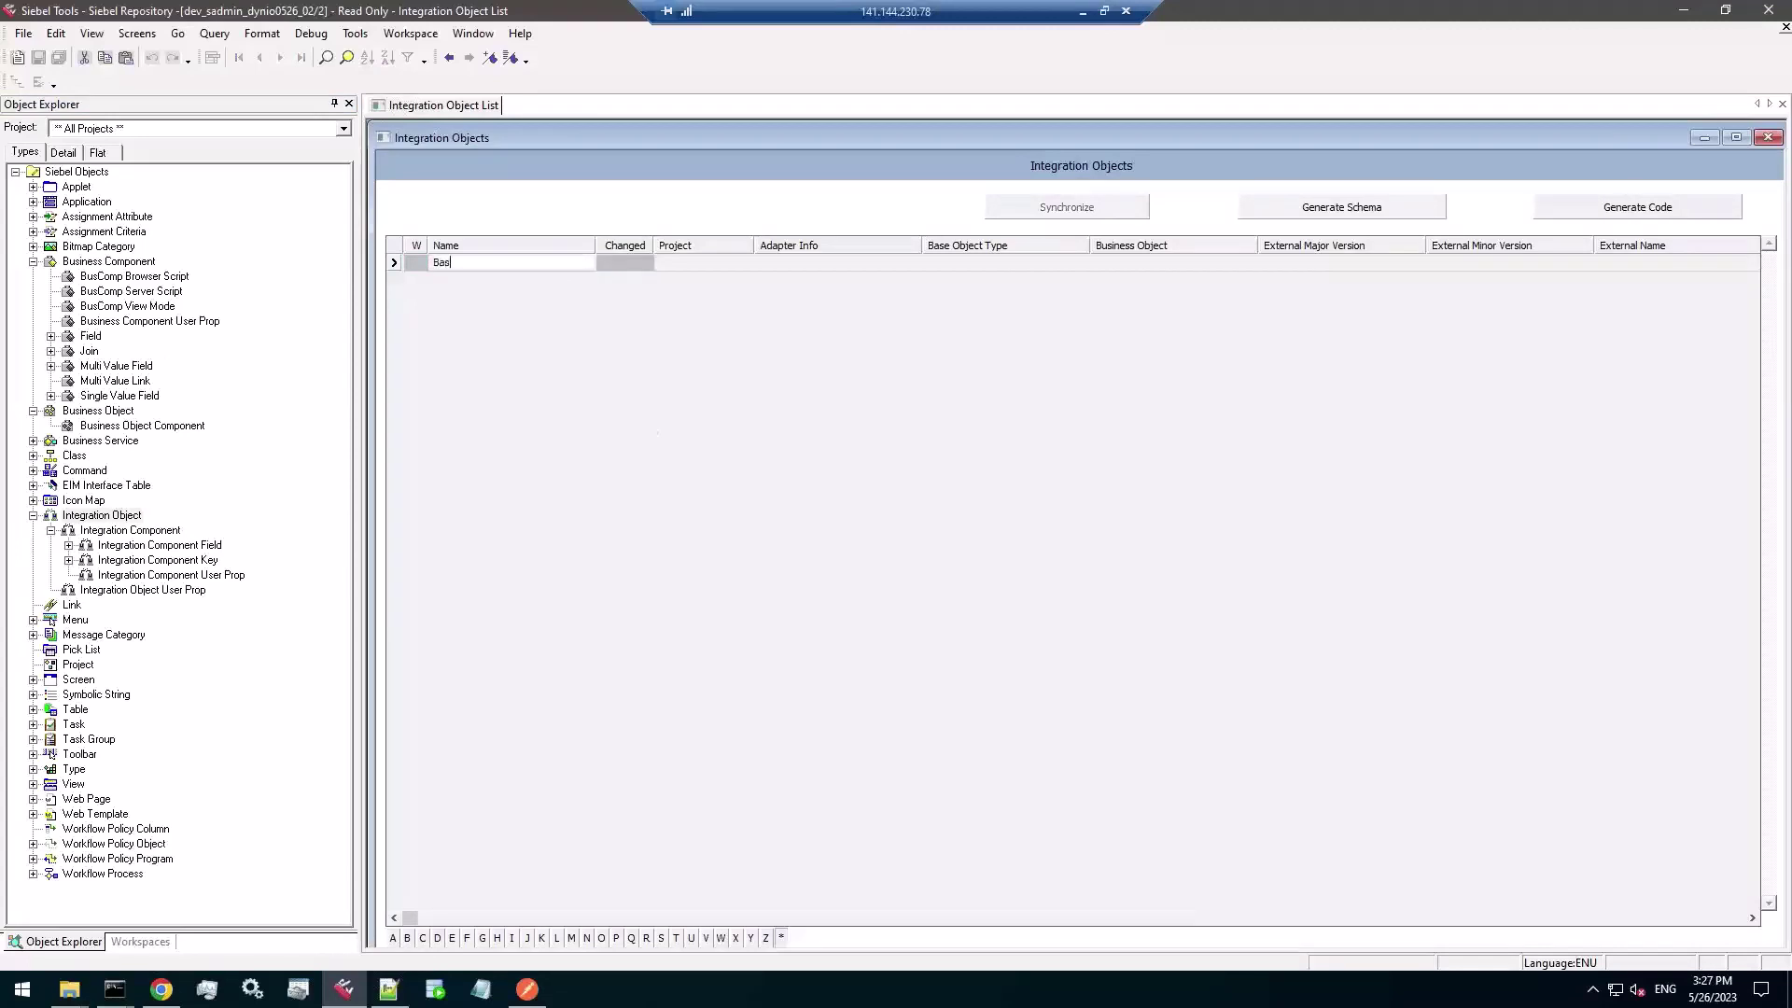
key(BackSpace)
key(BackSpace)
text(*BCRM*Sim)
key(Return)
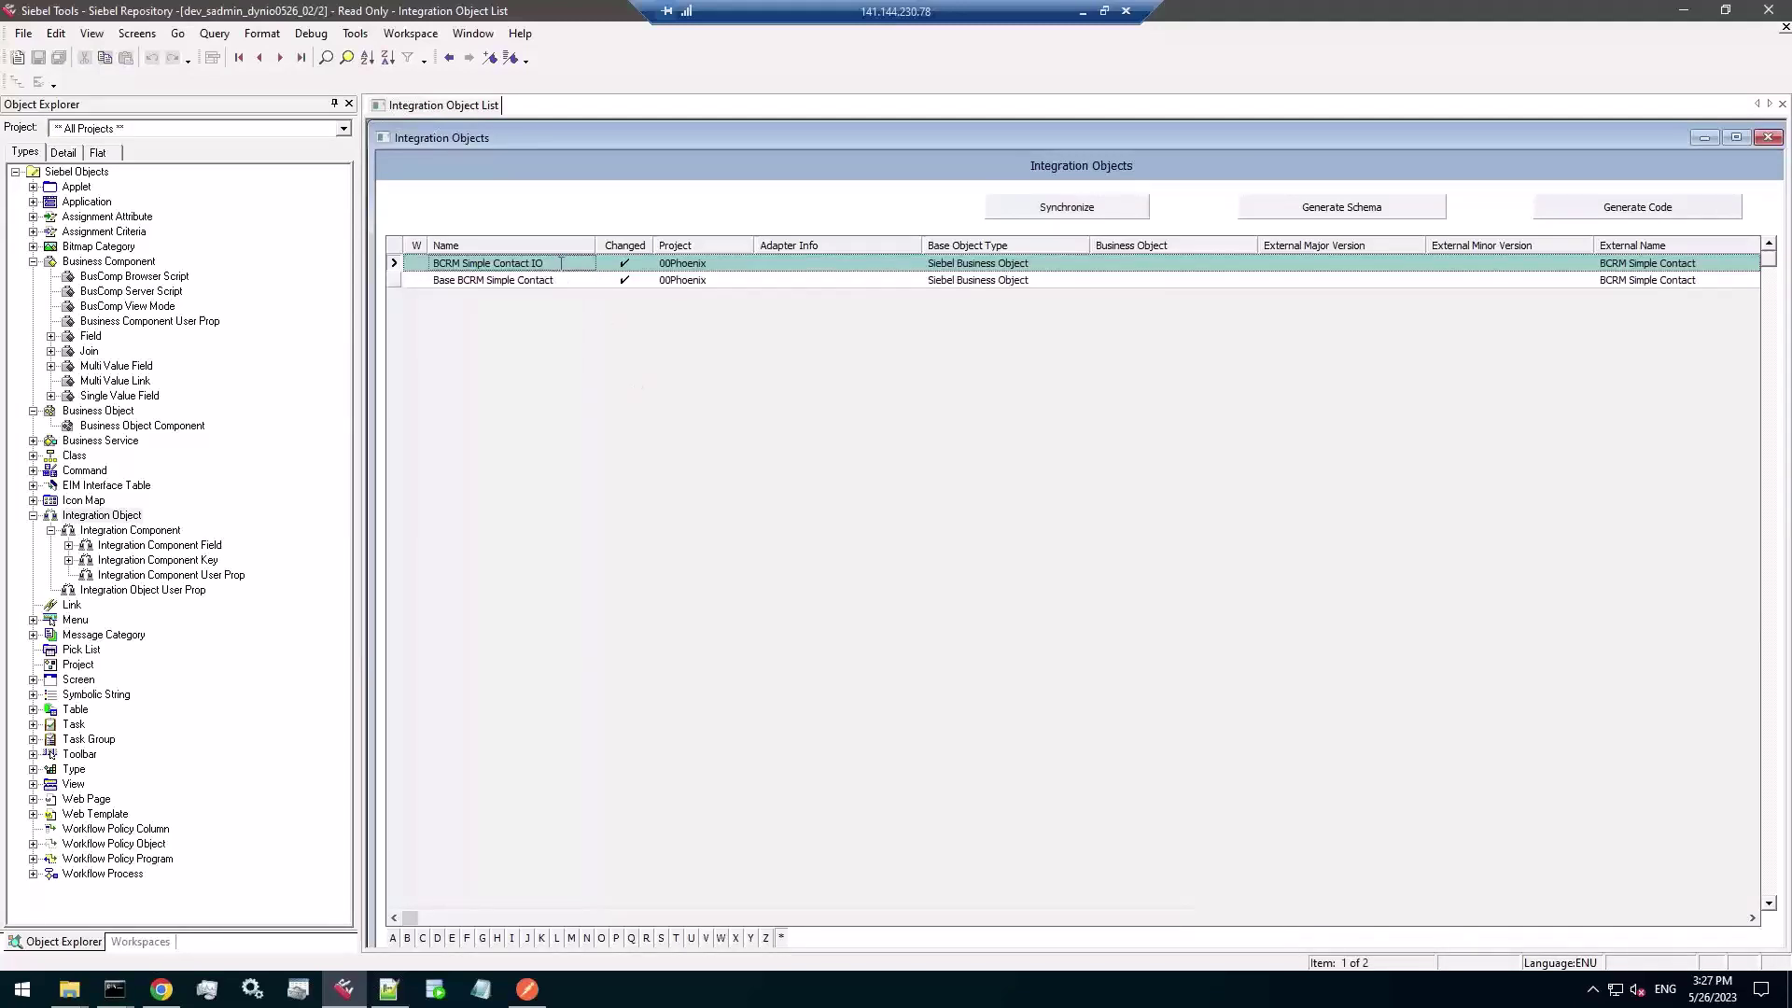
- Check that BCRM Simple Contact IO's component holds 14 fields, including Full Name
click(561, 264)
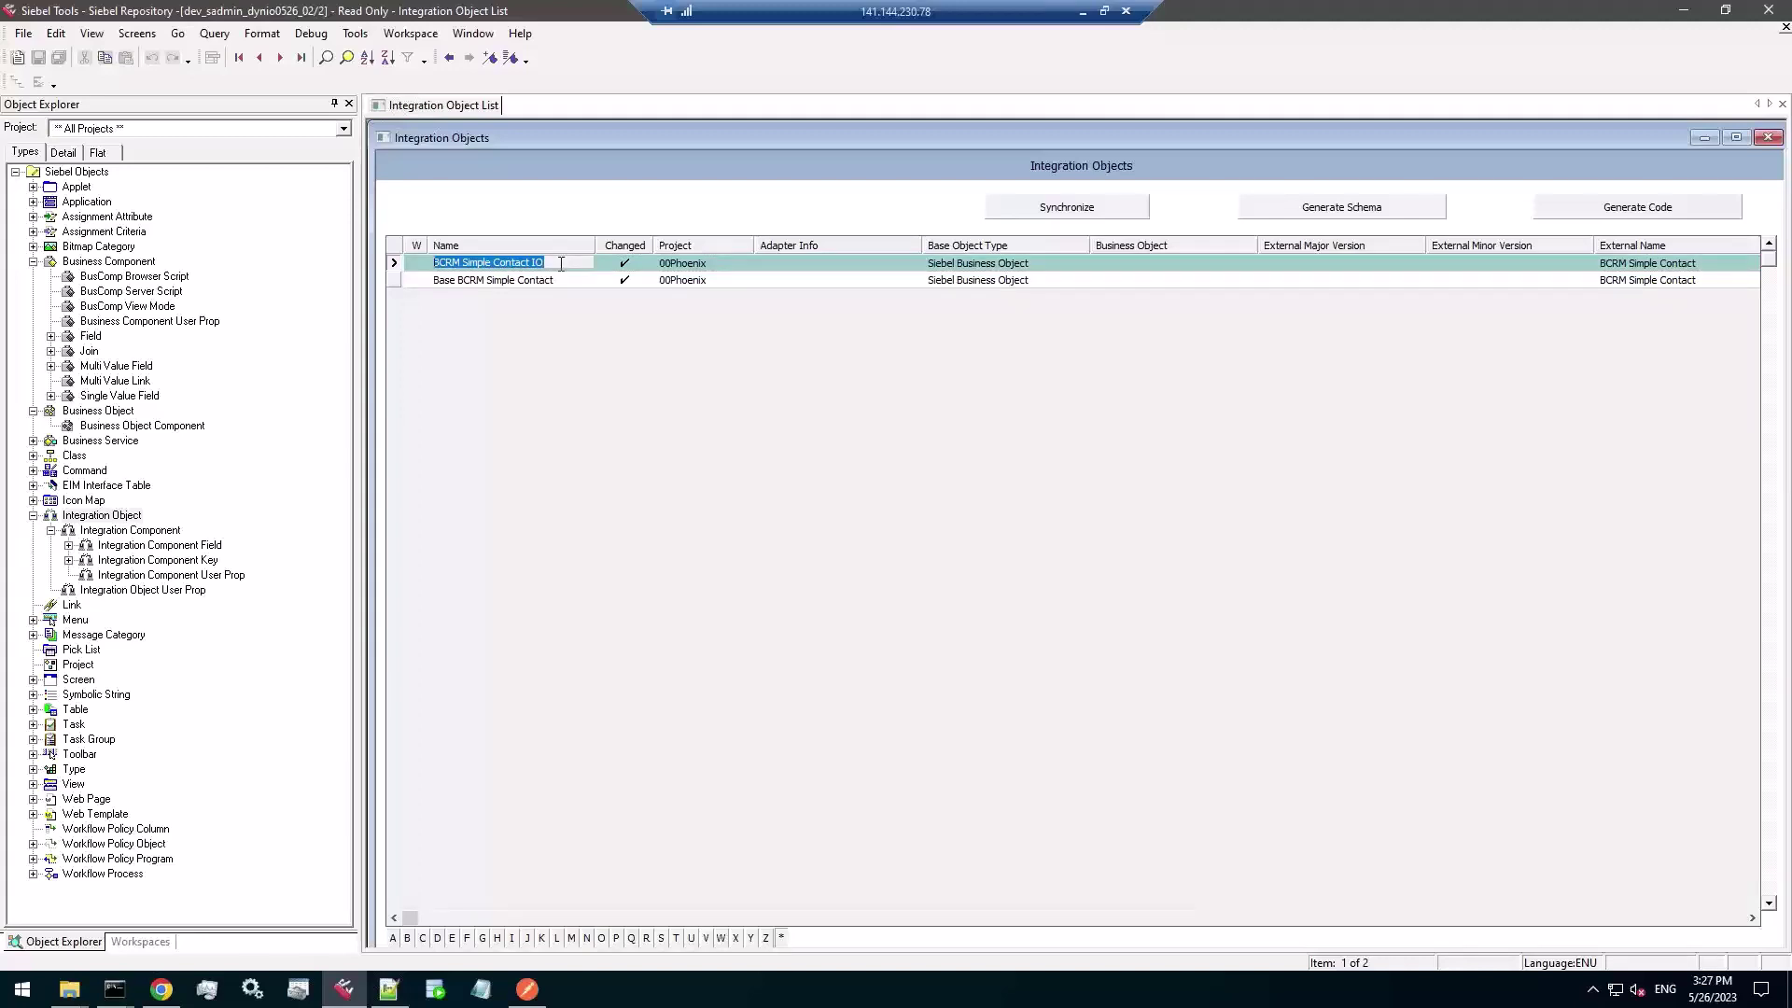
click(132, 549)
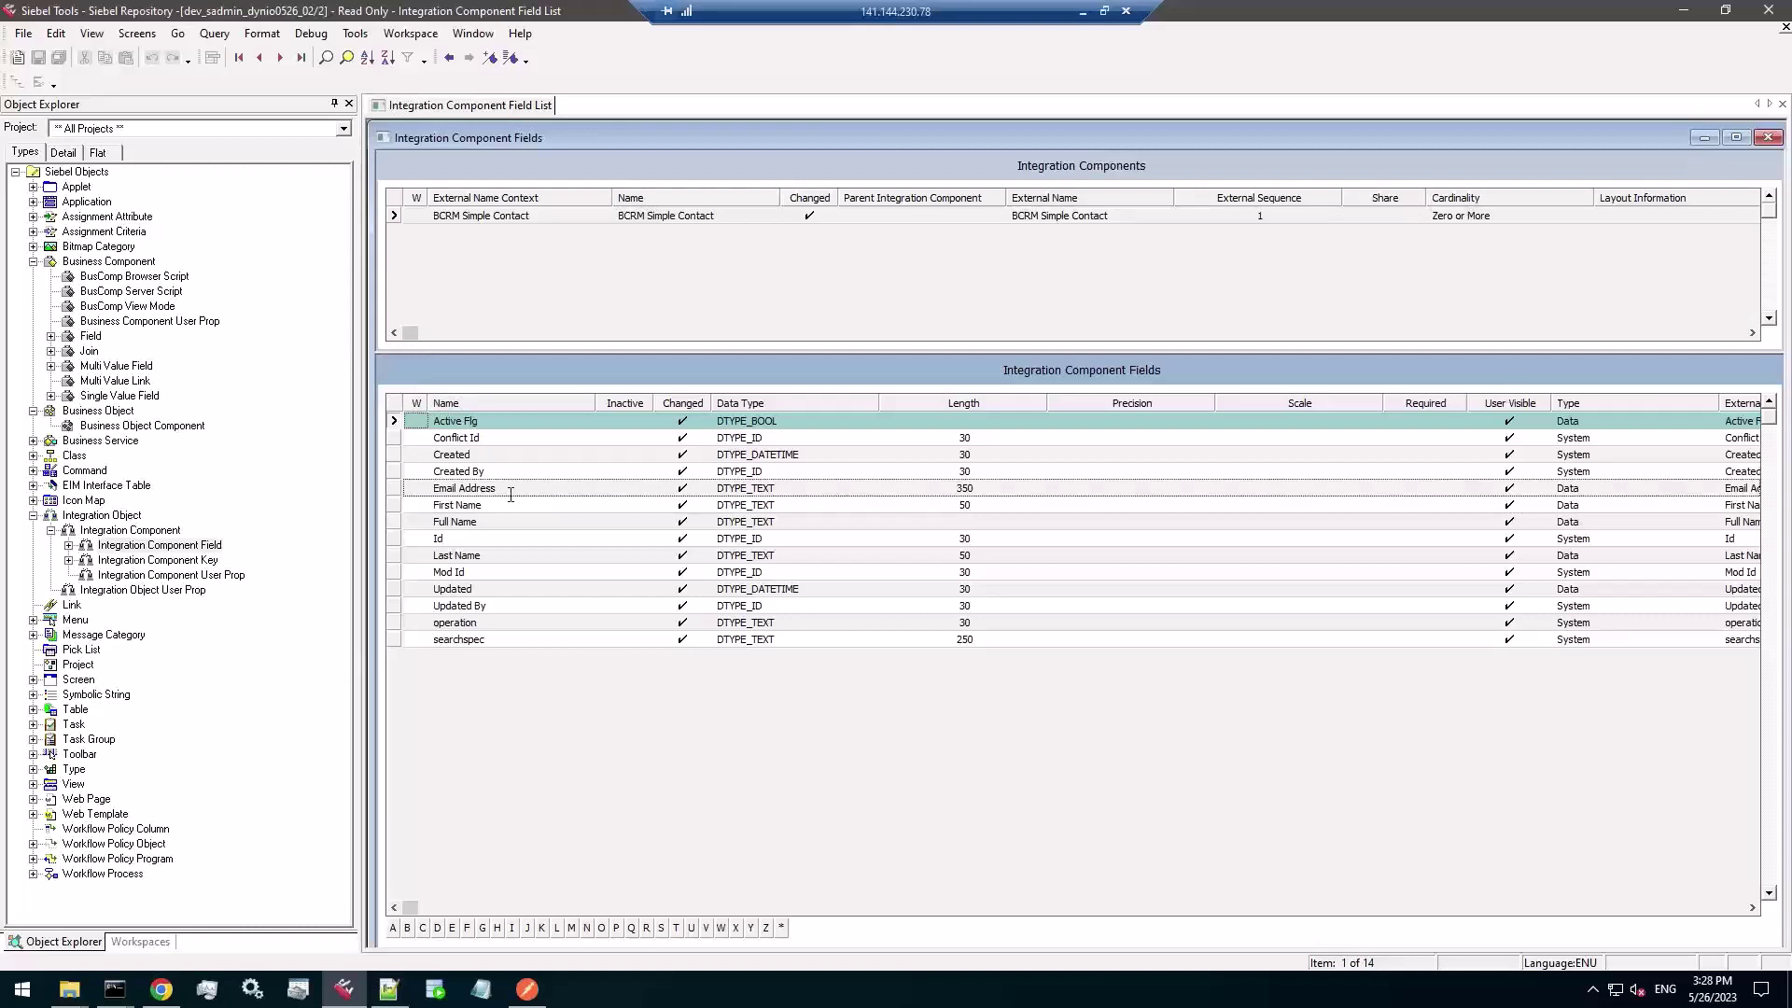
click(75, 519)
click(560, 263)
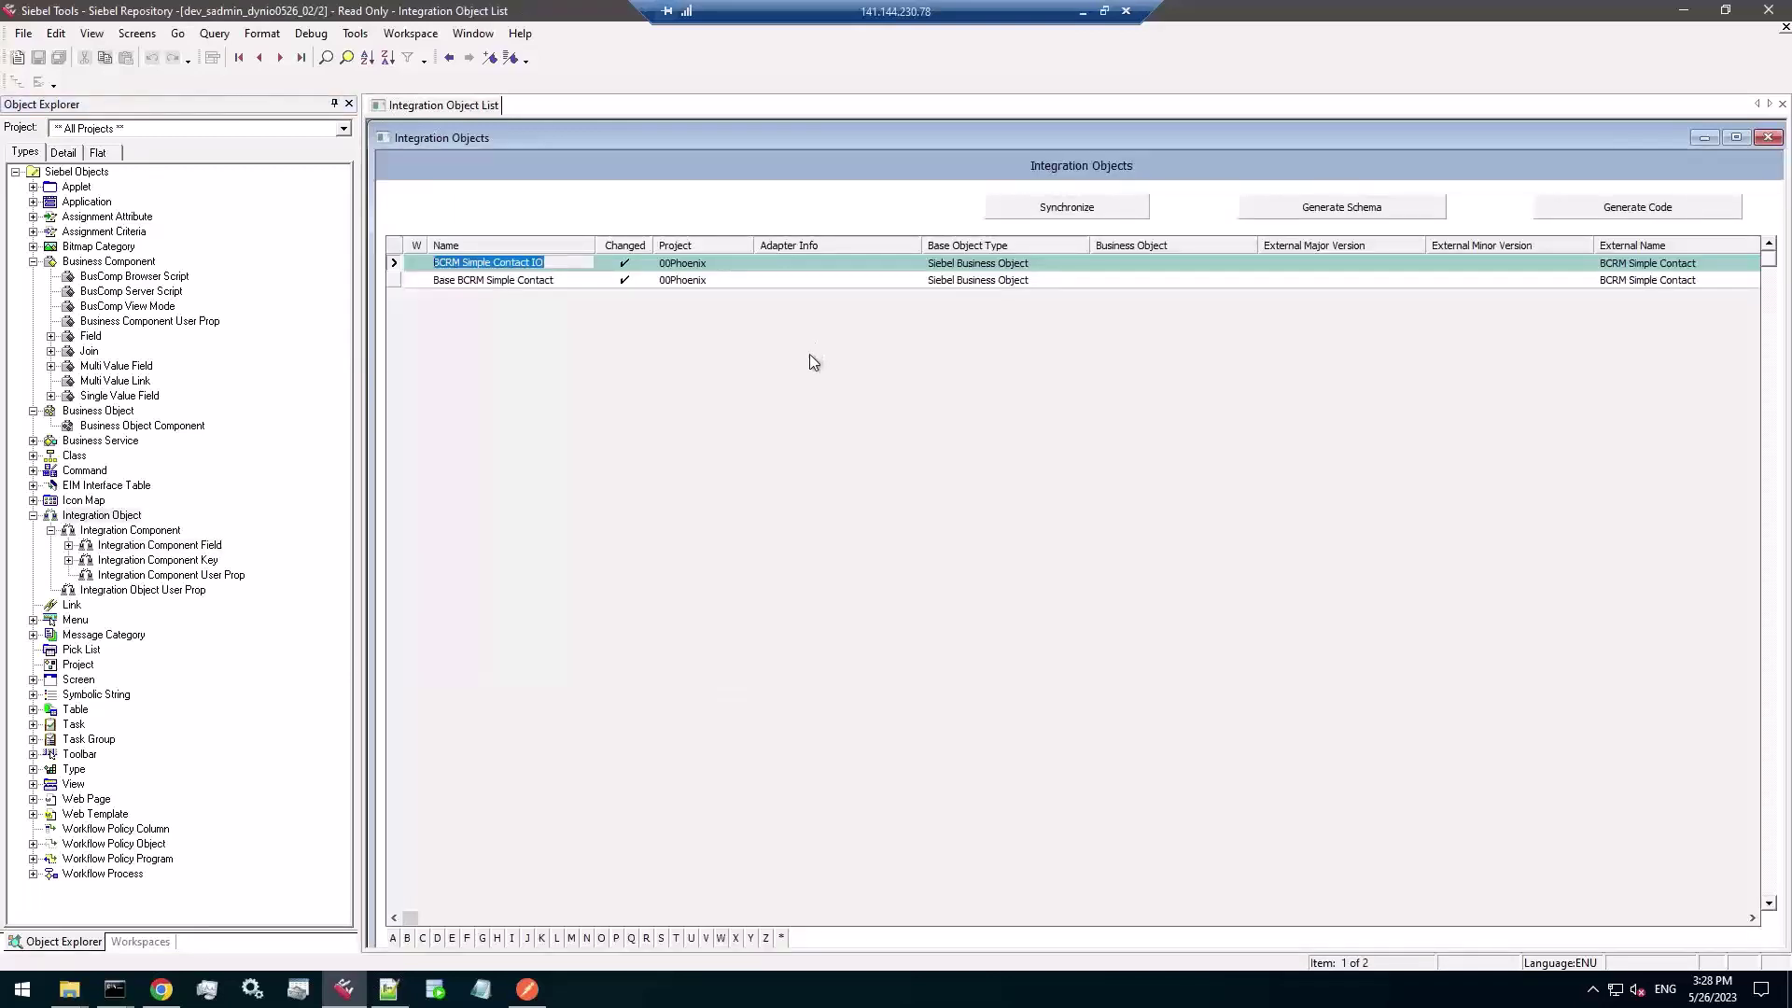
- Pick BCRM Simple Contact IO from the integration object pick list on the Account row
click(161, 989)
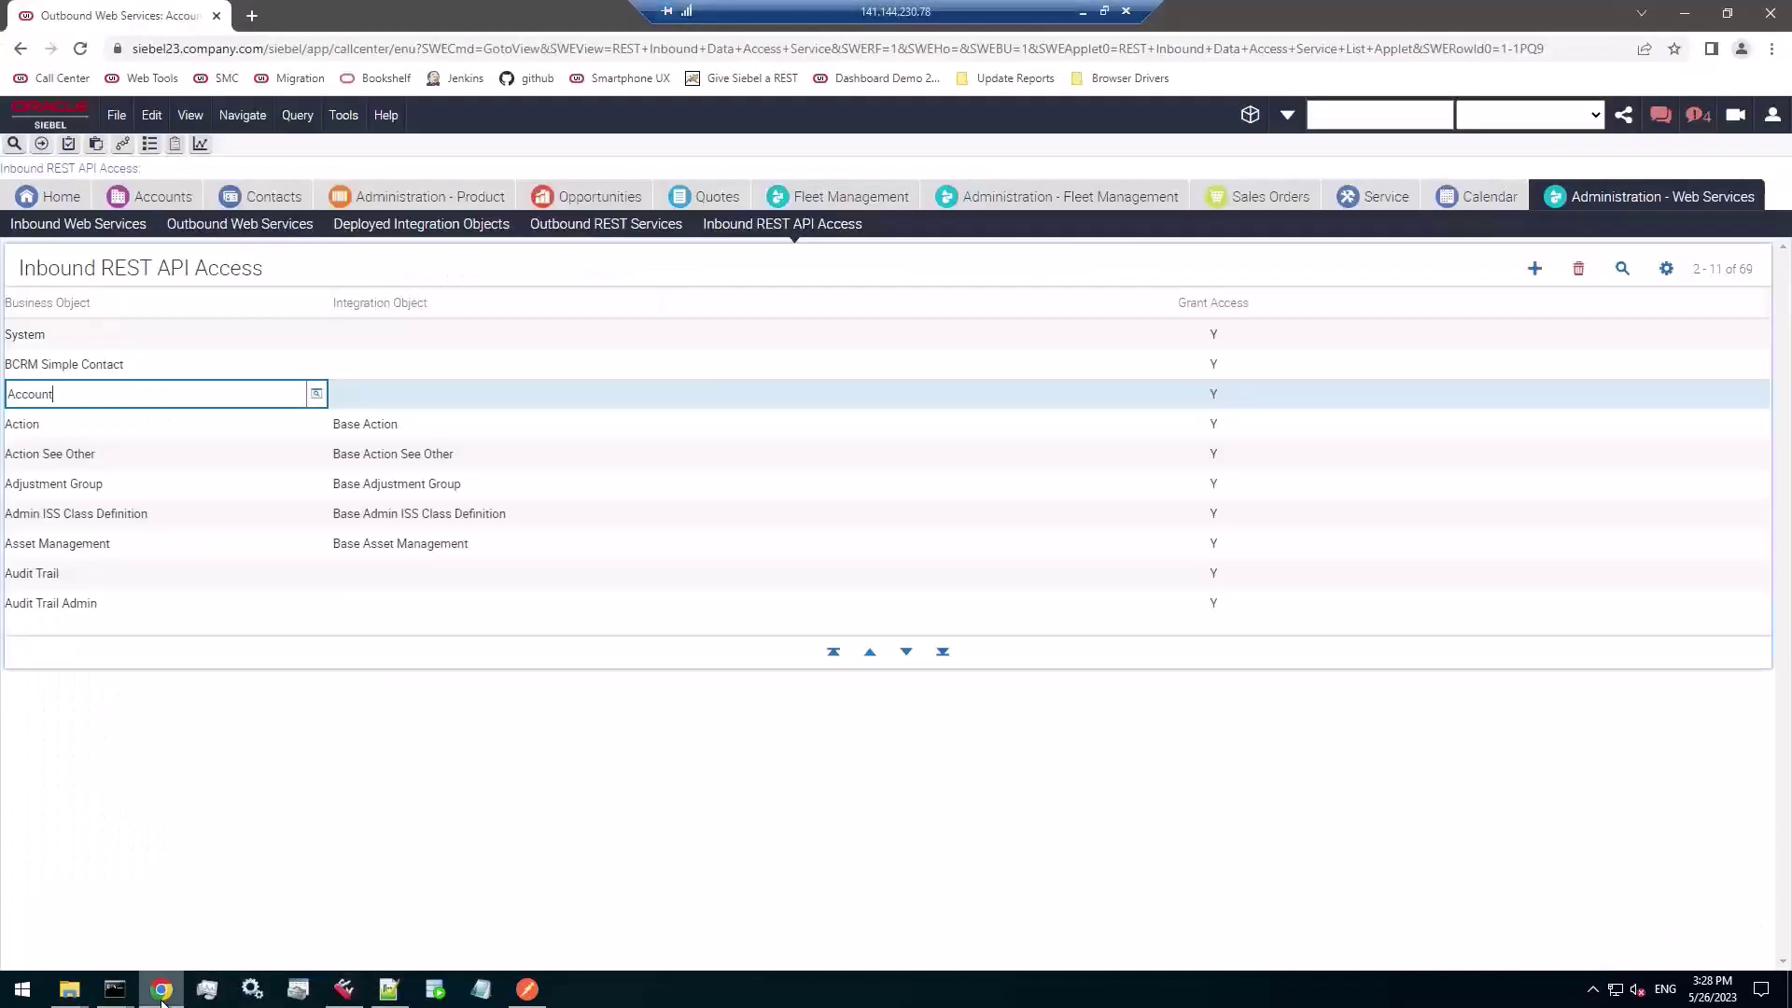
click(423, 394)
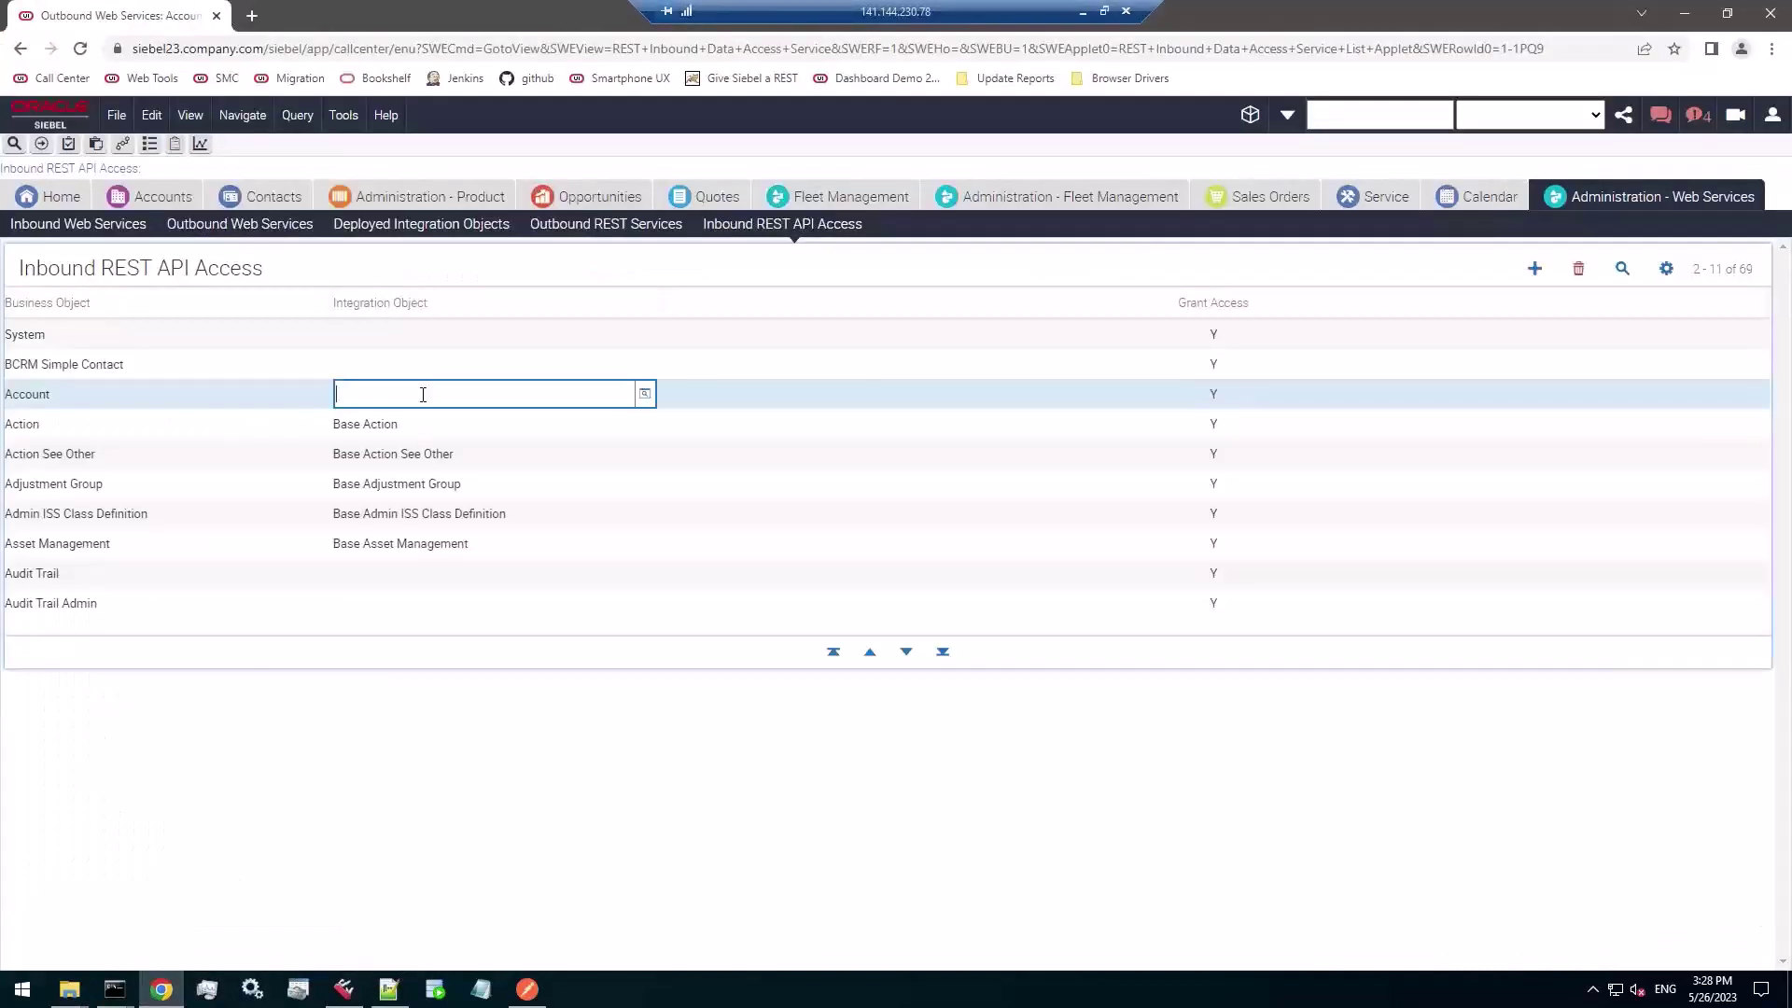
click(643, 394)
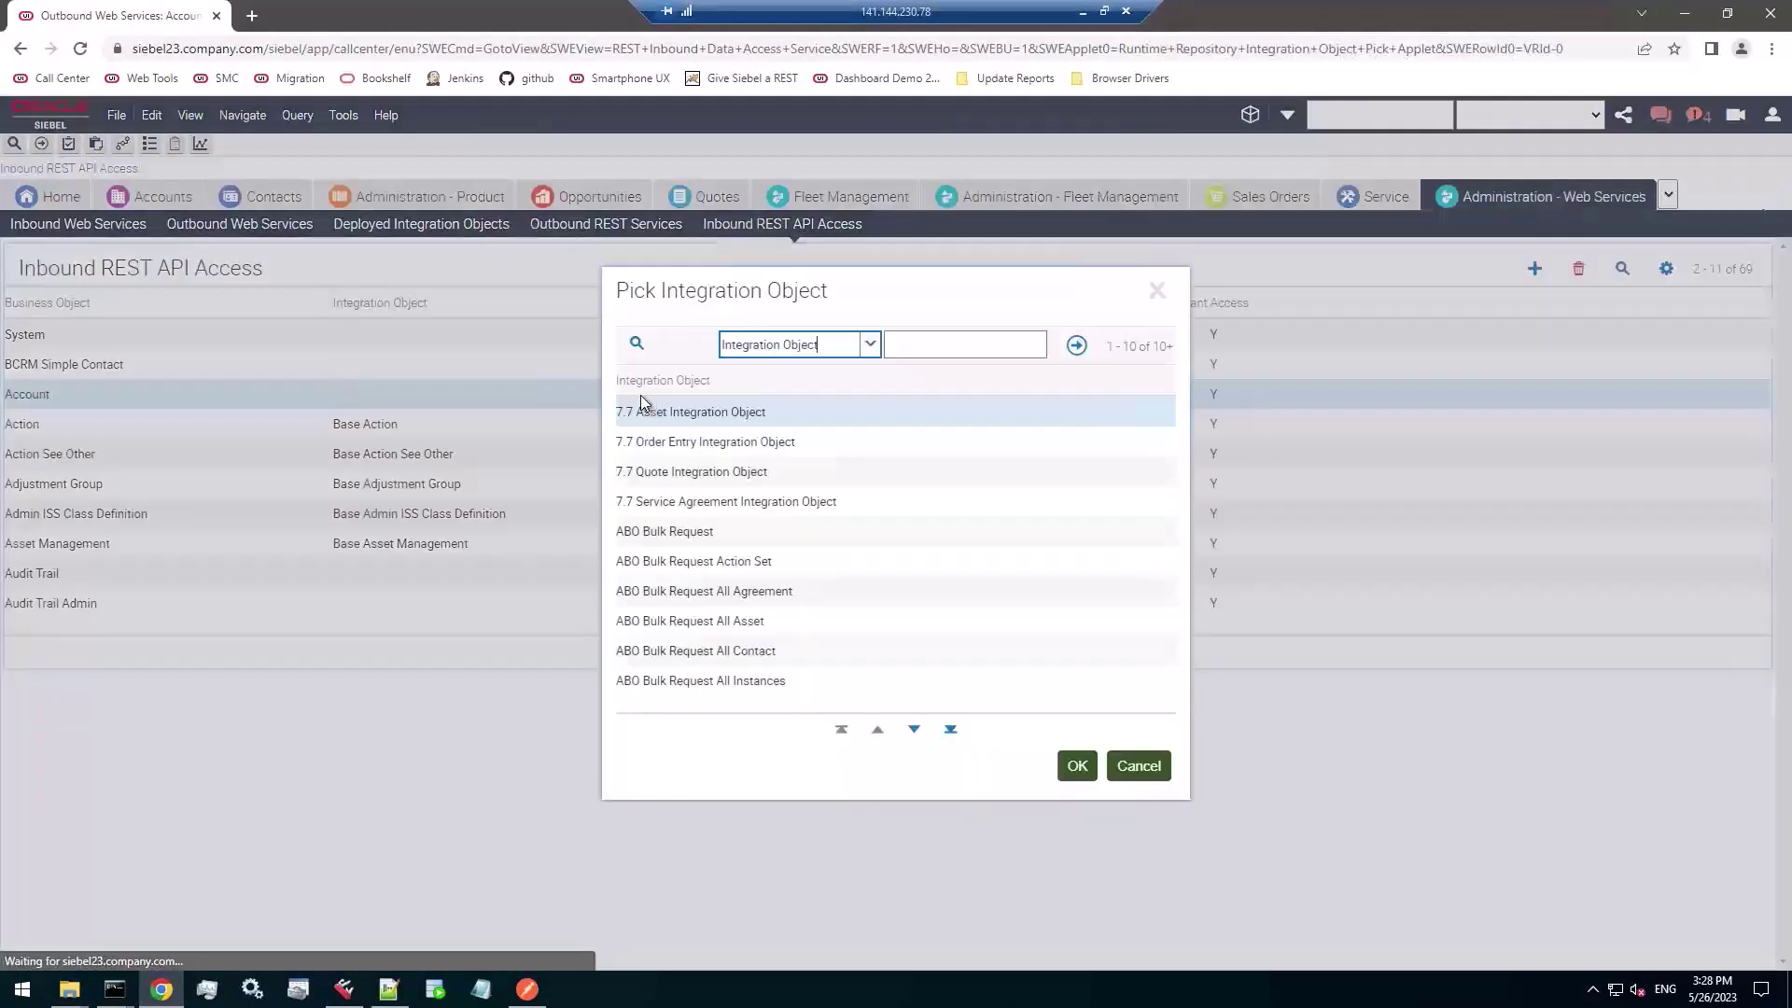
click(935, 348)
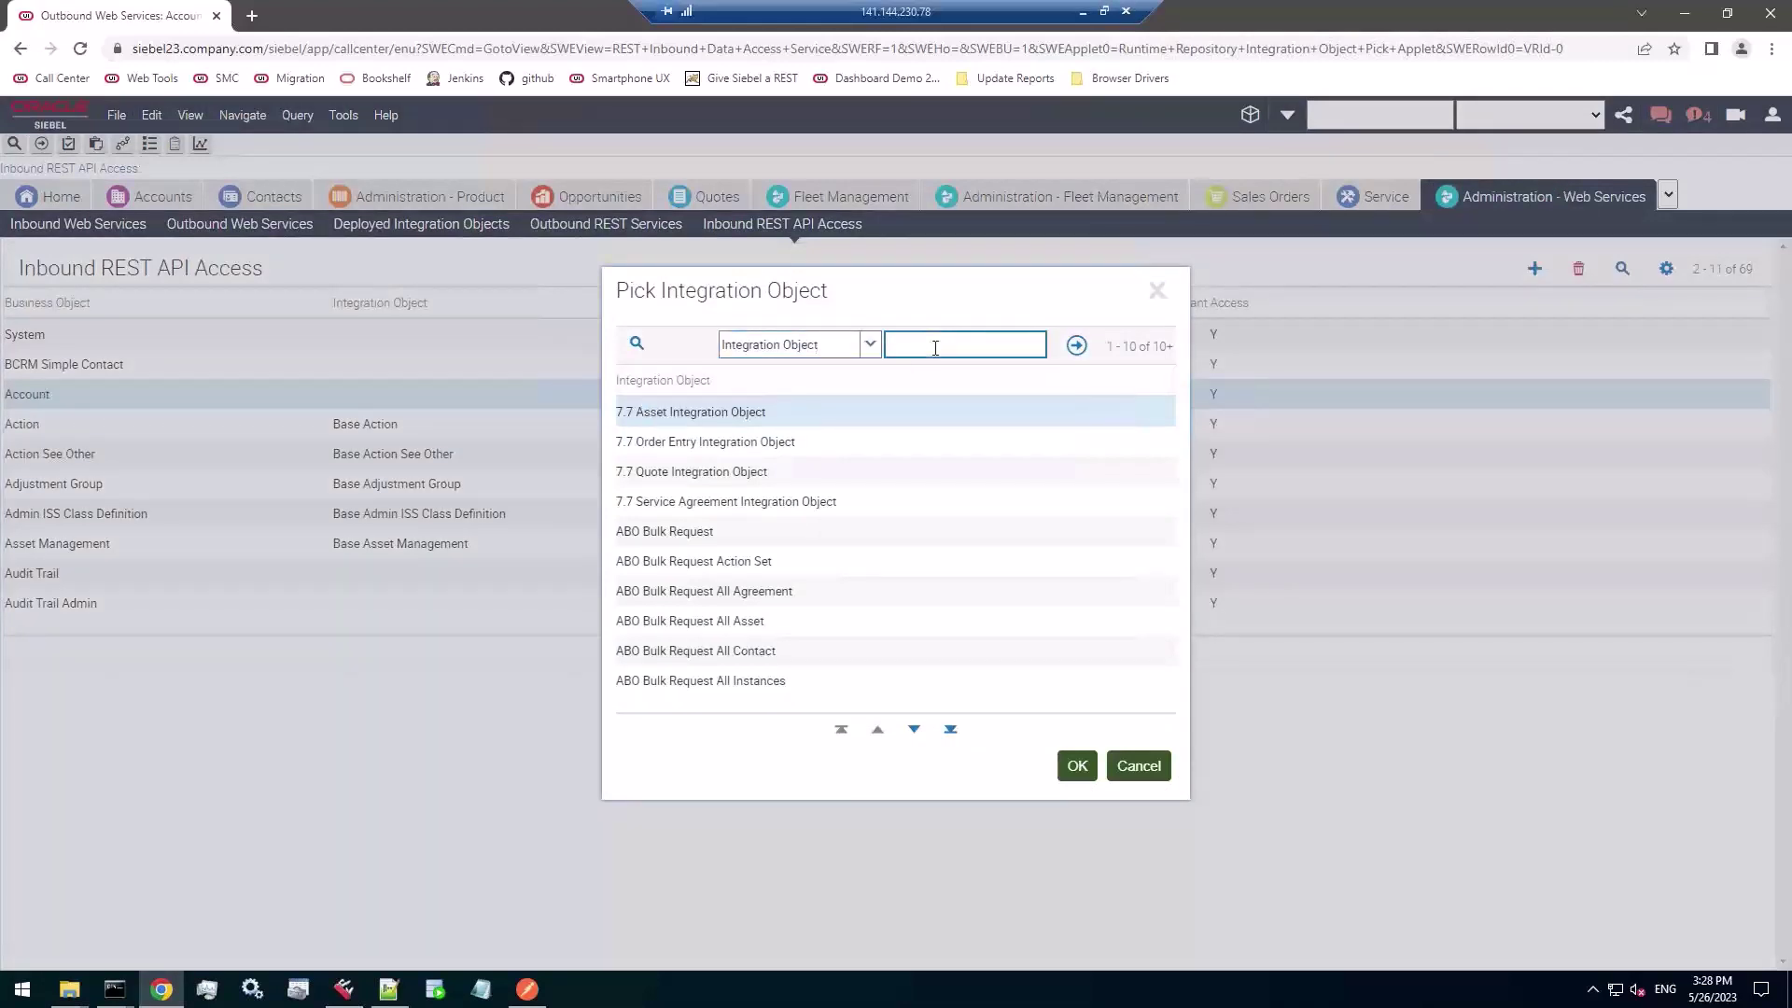
text(BCRM)
key(Return)
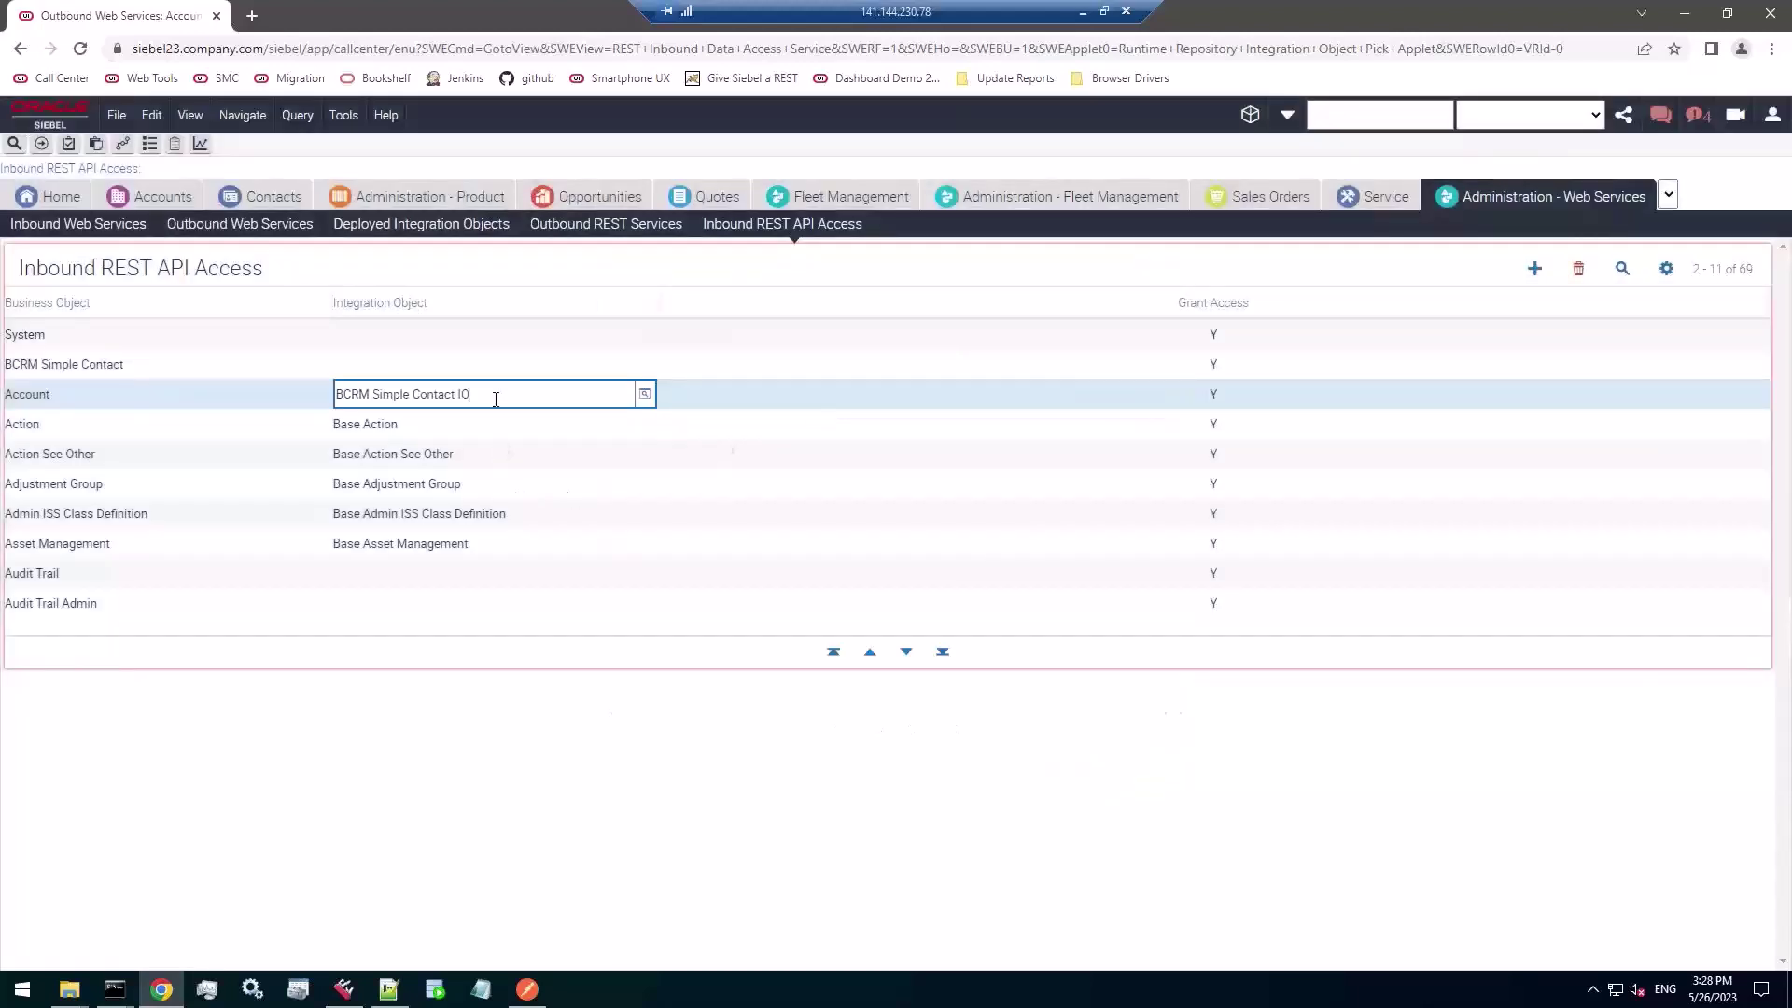
- Move BCRM Simple Contact IO from the Account row to the BCRM Simple Contact row
drag(495, 398, 336, 401)
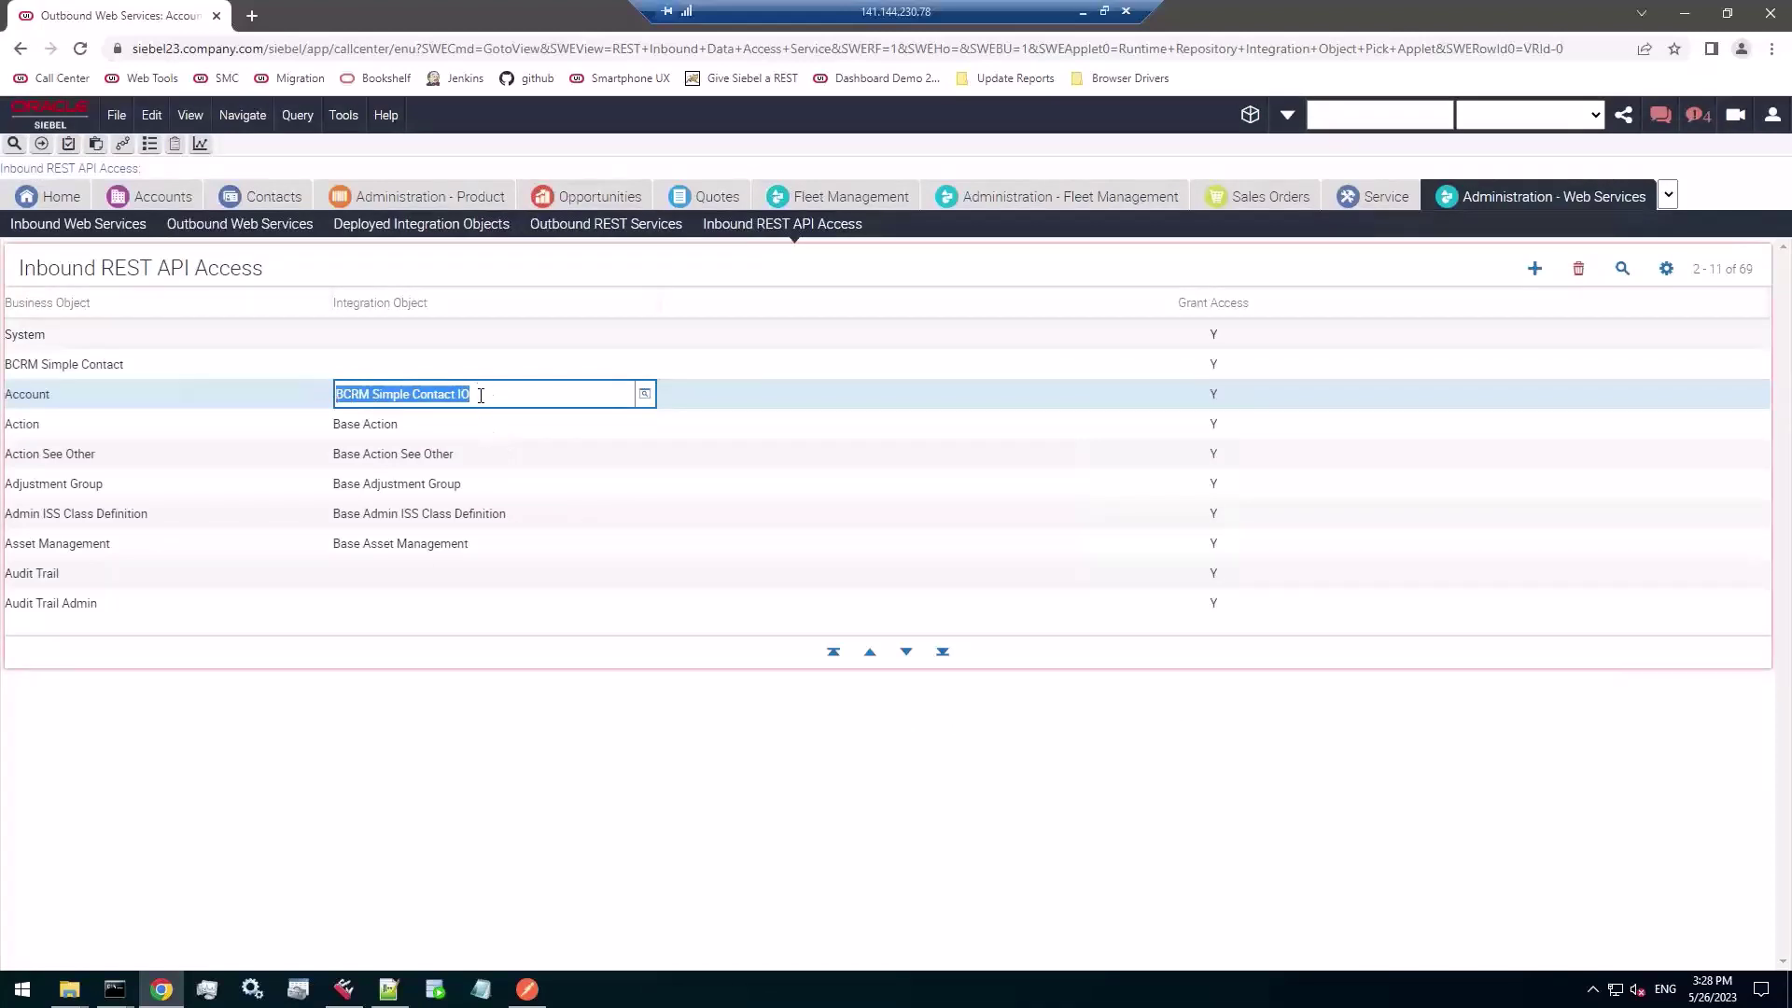
key(ctrl+x)
click(472, 364)
key(ctrl+v)
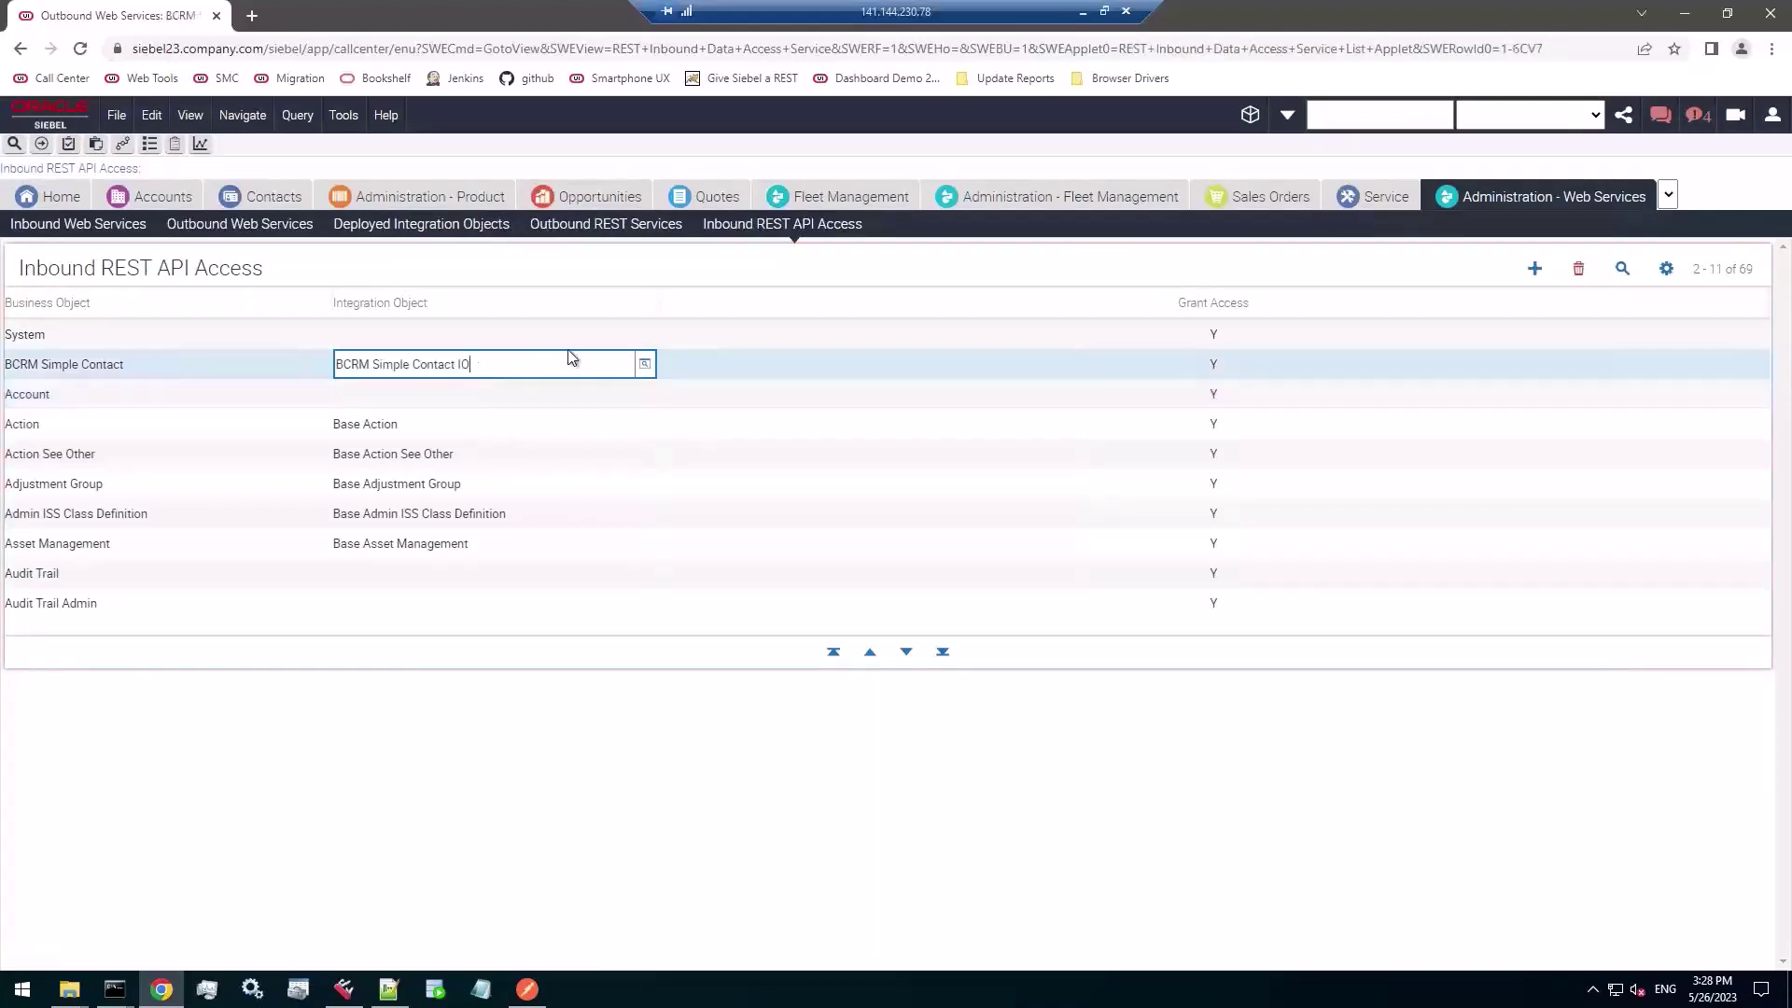
click(437, 395)
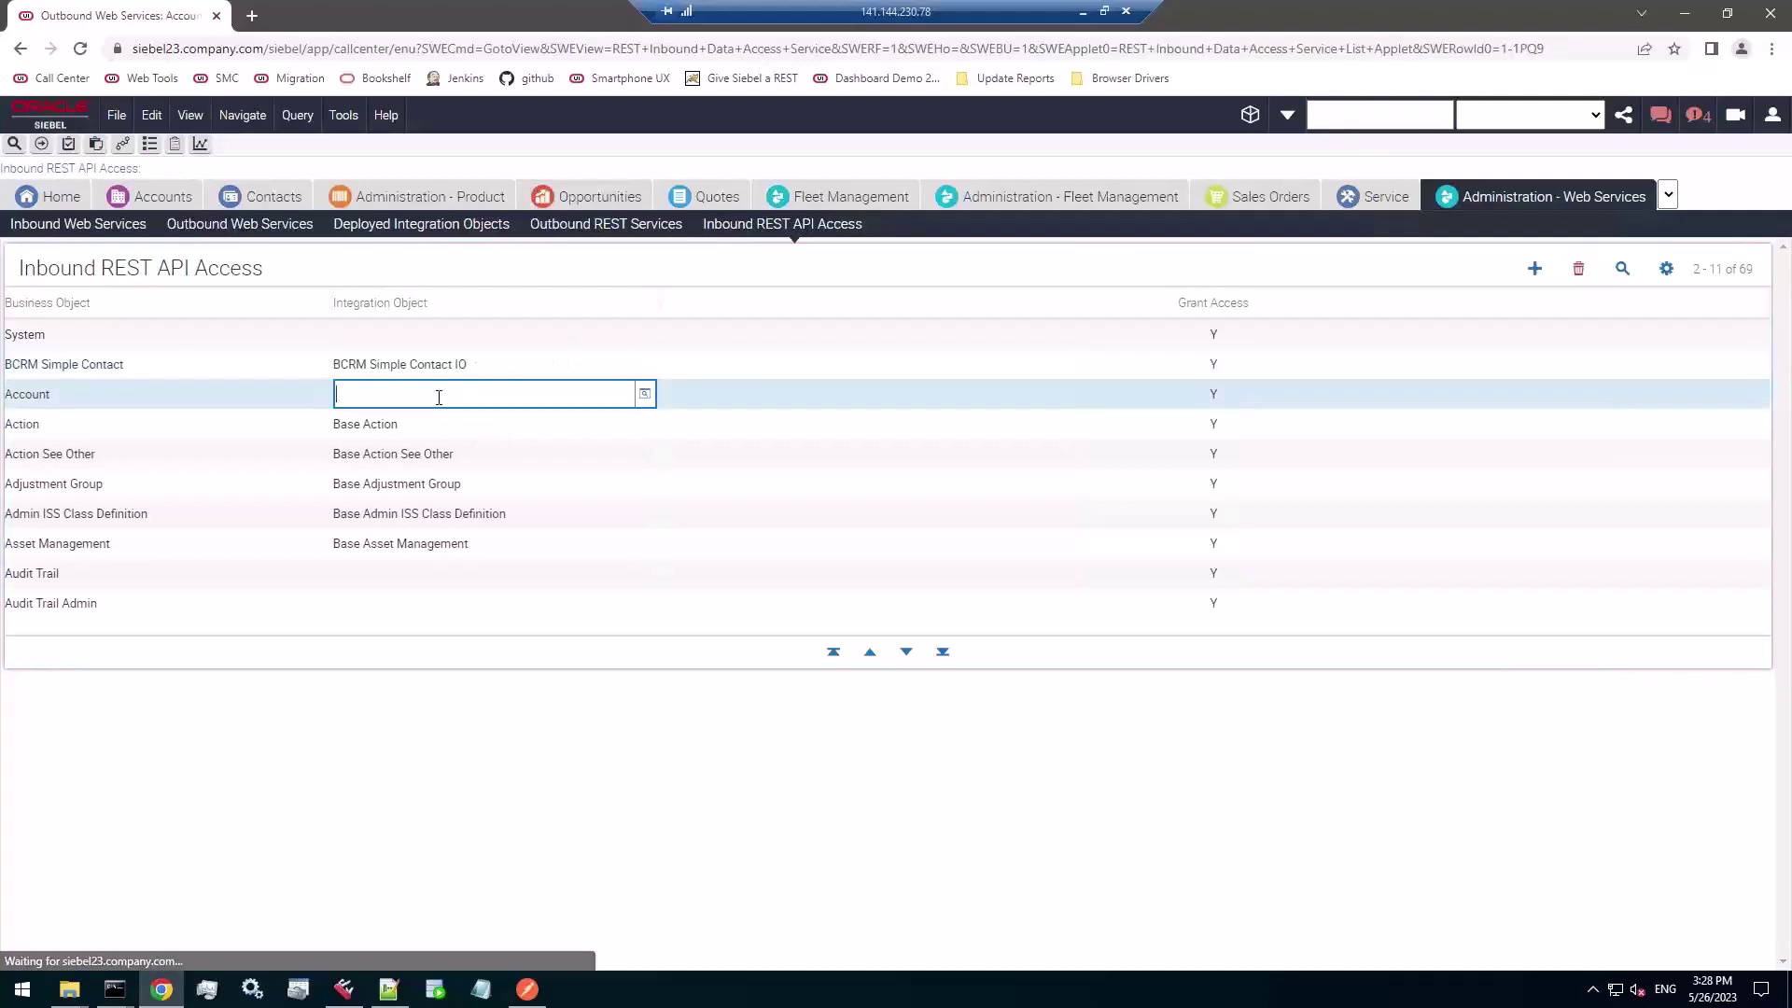
click(505, 367)
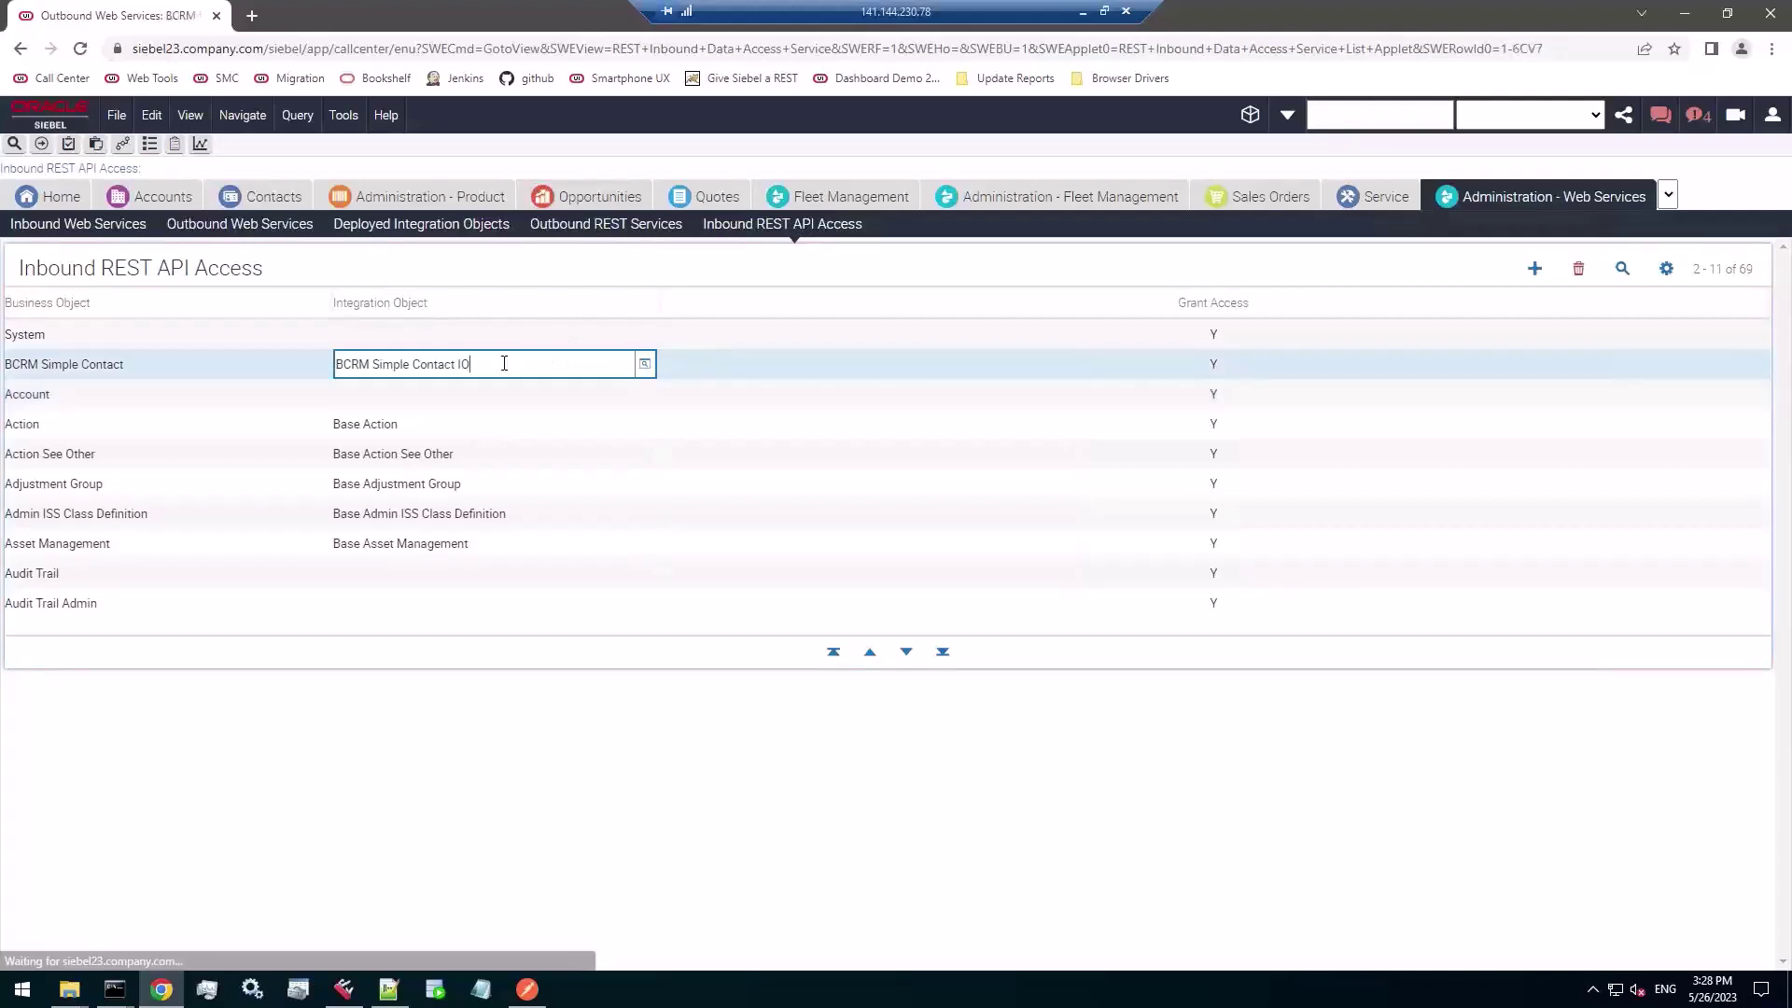
click(528, 991)
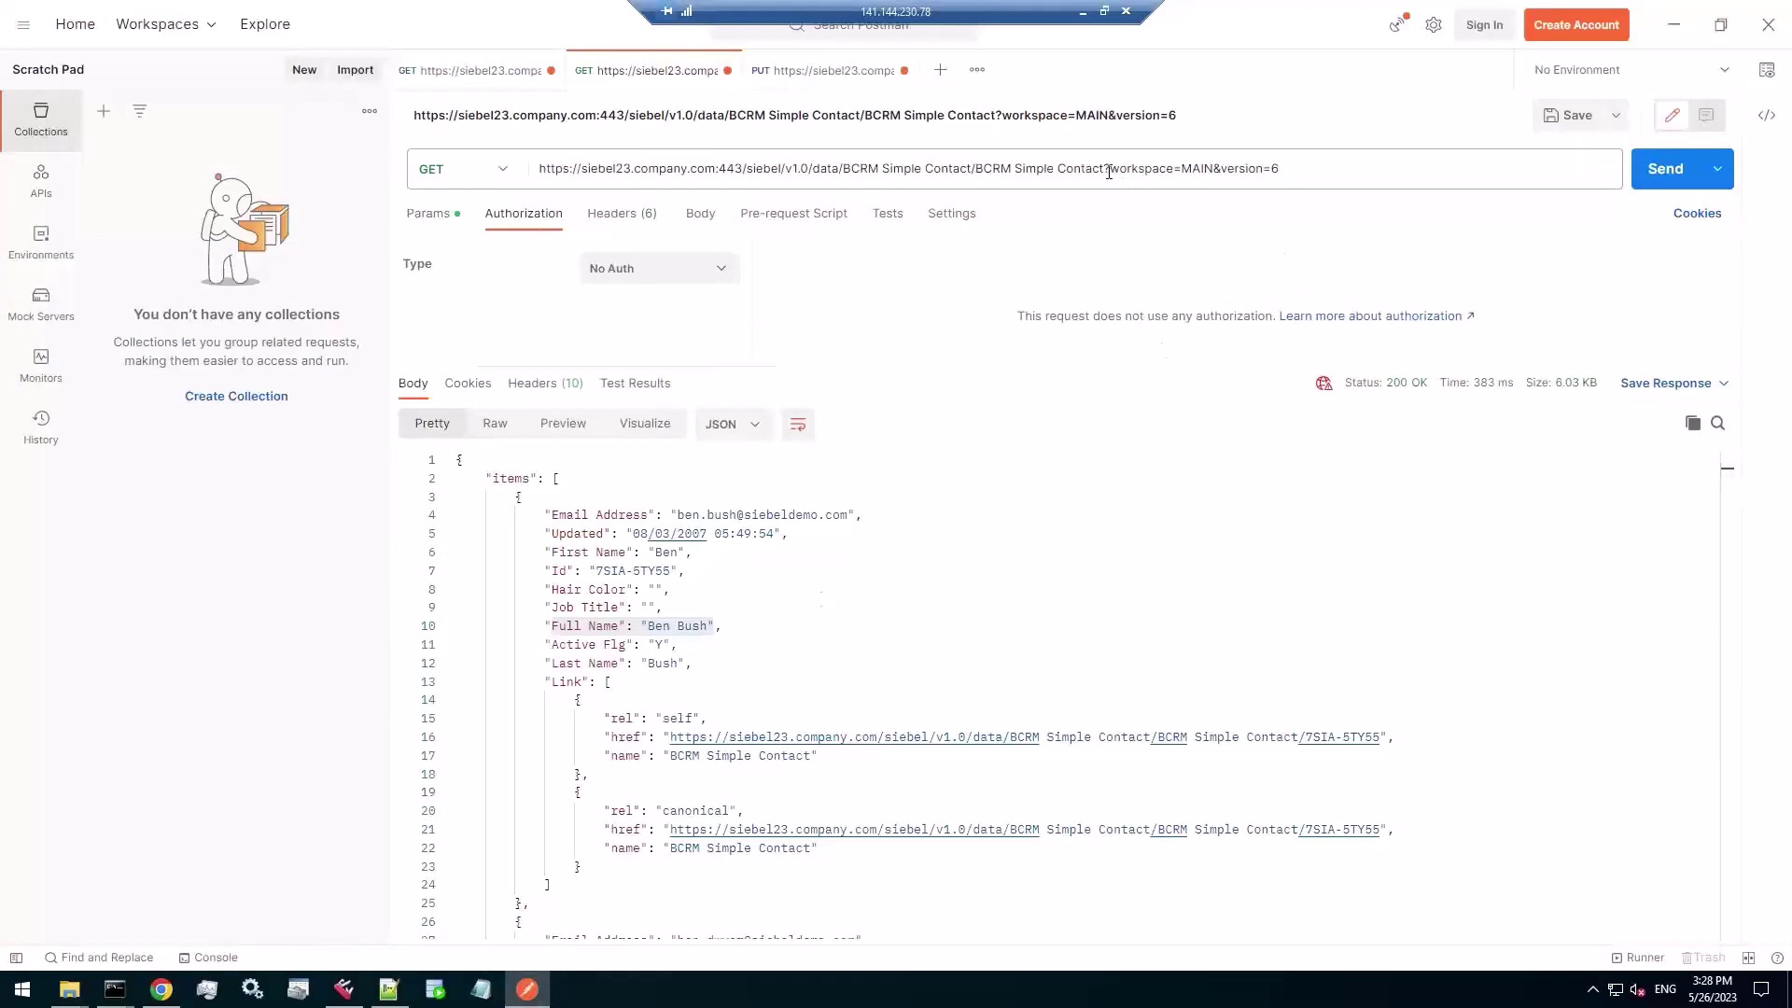
- Strip ?workspace=MAIN&version=6 from the URL and resend the GET, getting 200 OK
drag(1108, 173, 1363, 161)
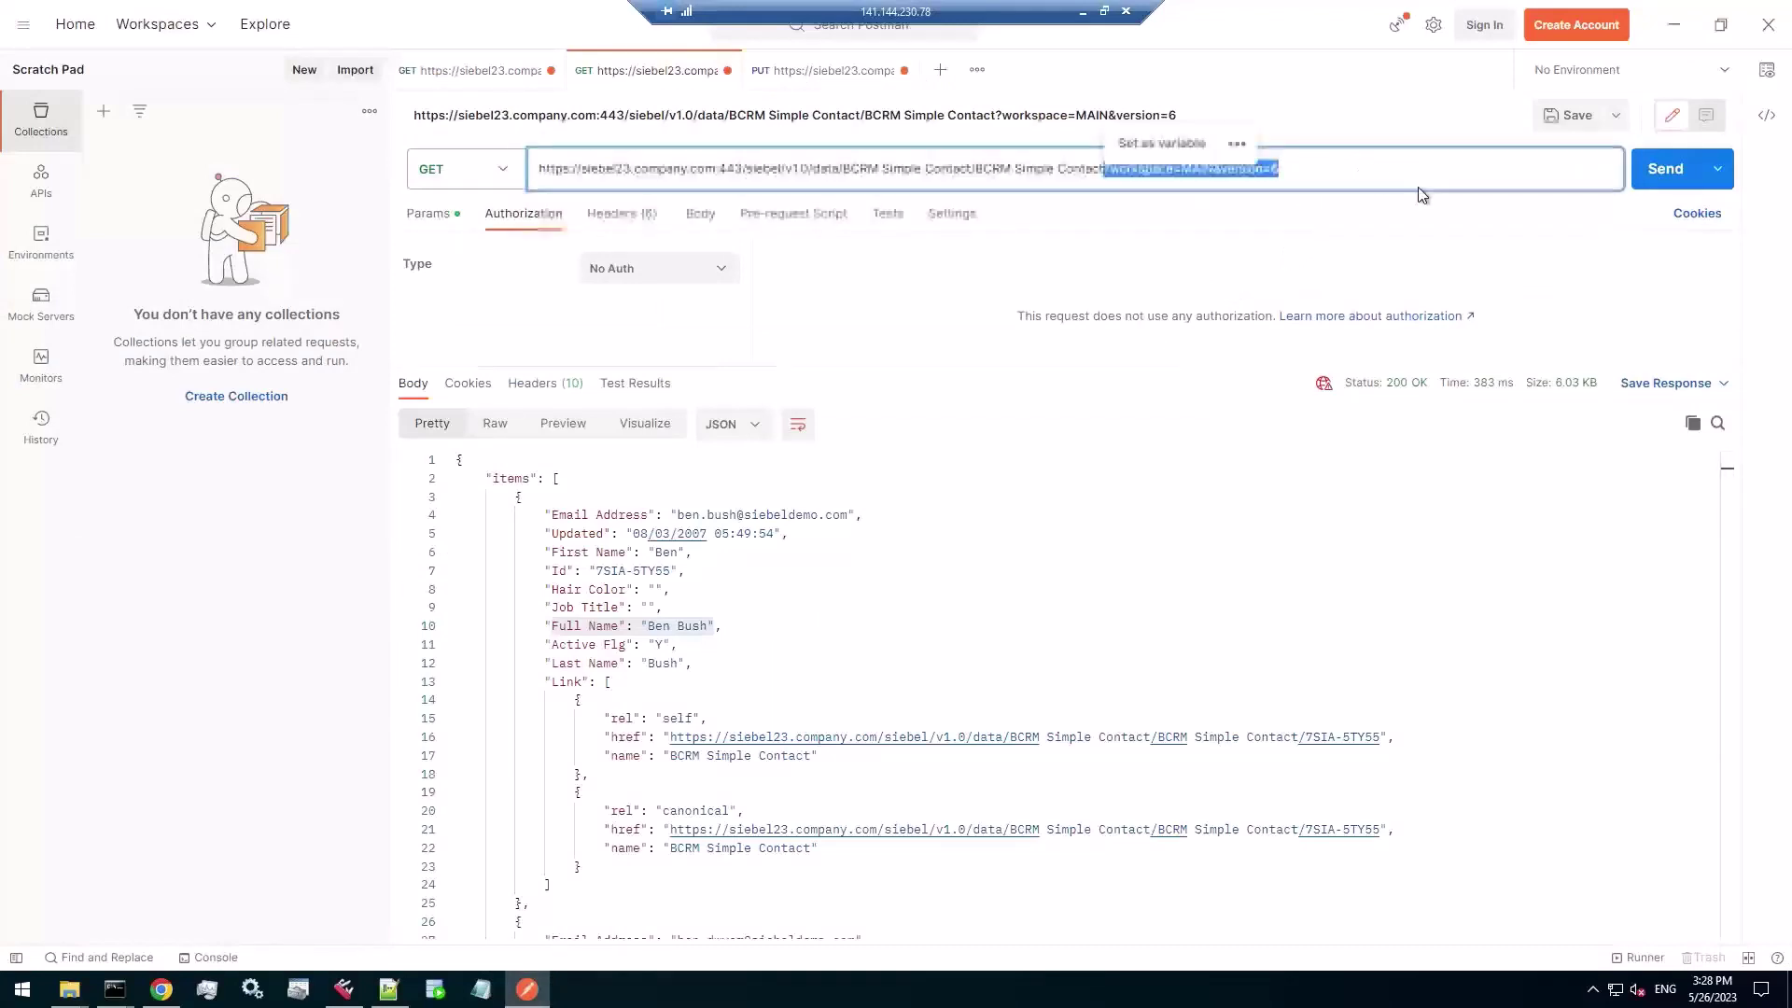
key(BackSpace)
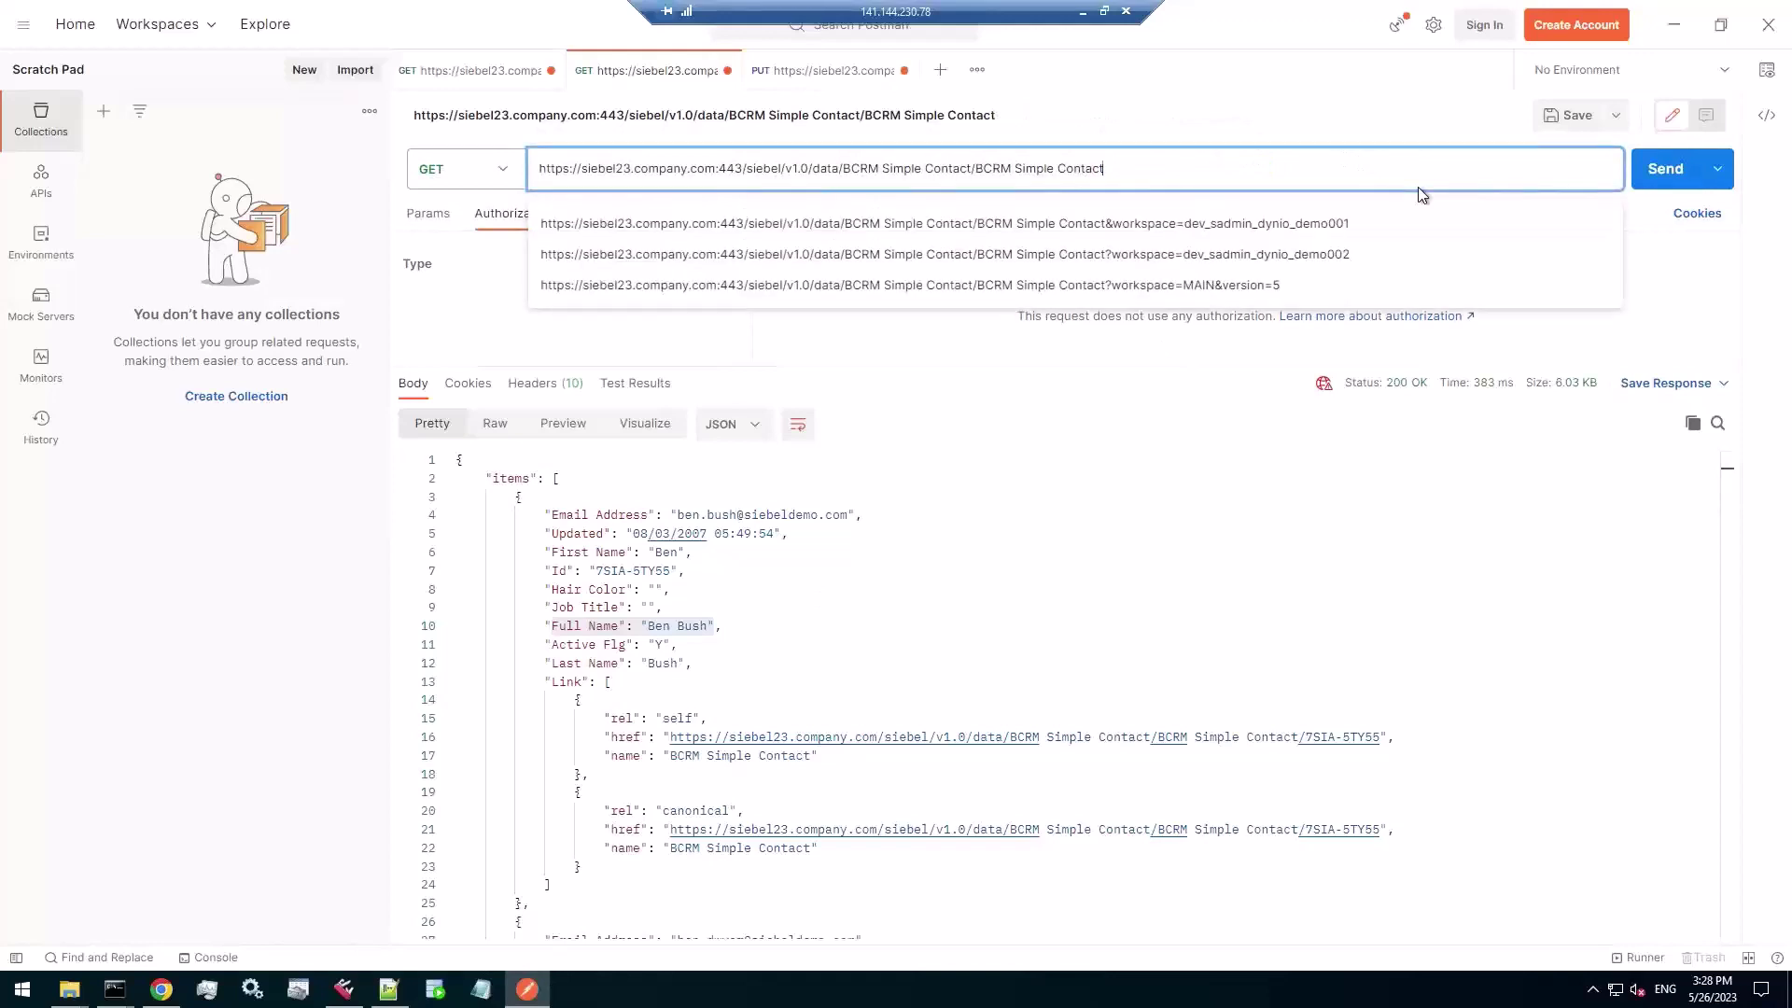
key(Return)
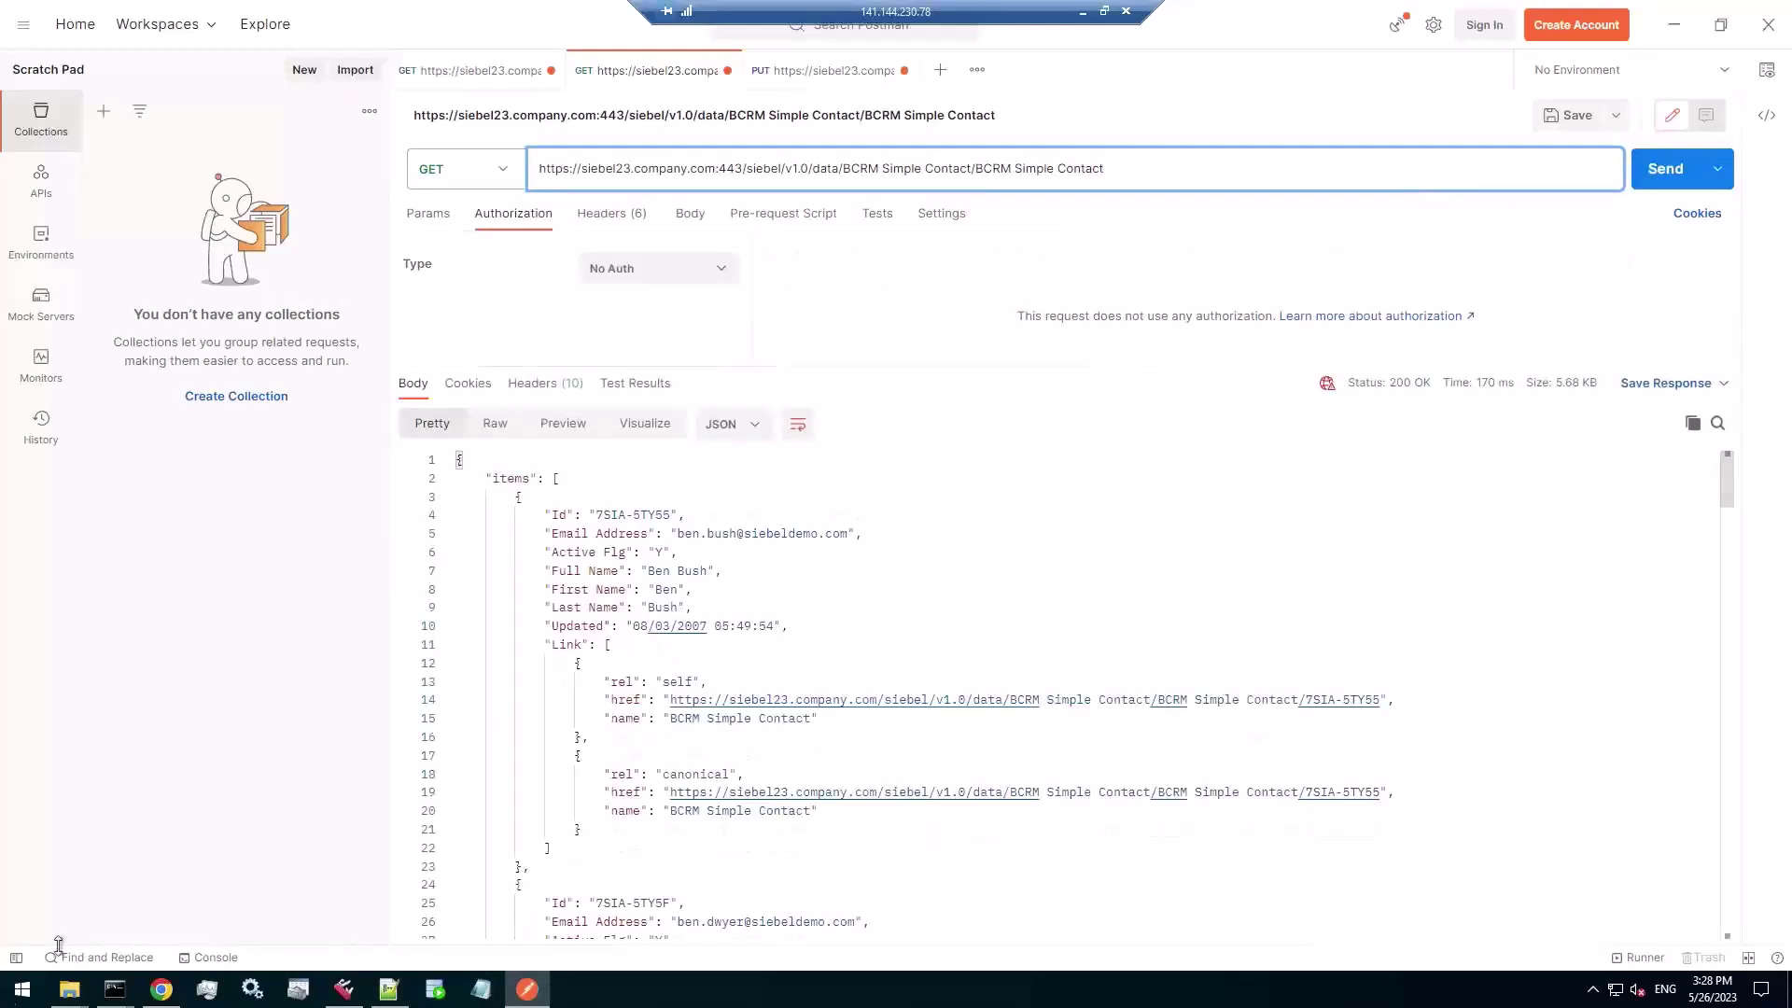
- Bring the C:\Siebel\ses\siebsrvr\xsd File Explorer window to the front
mouse_move(53, 1000)
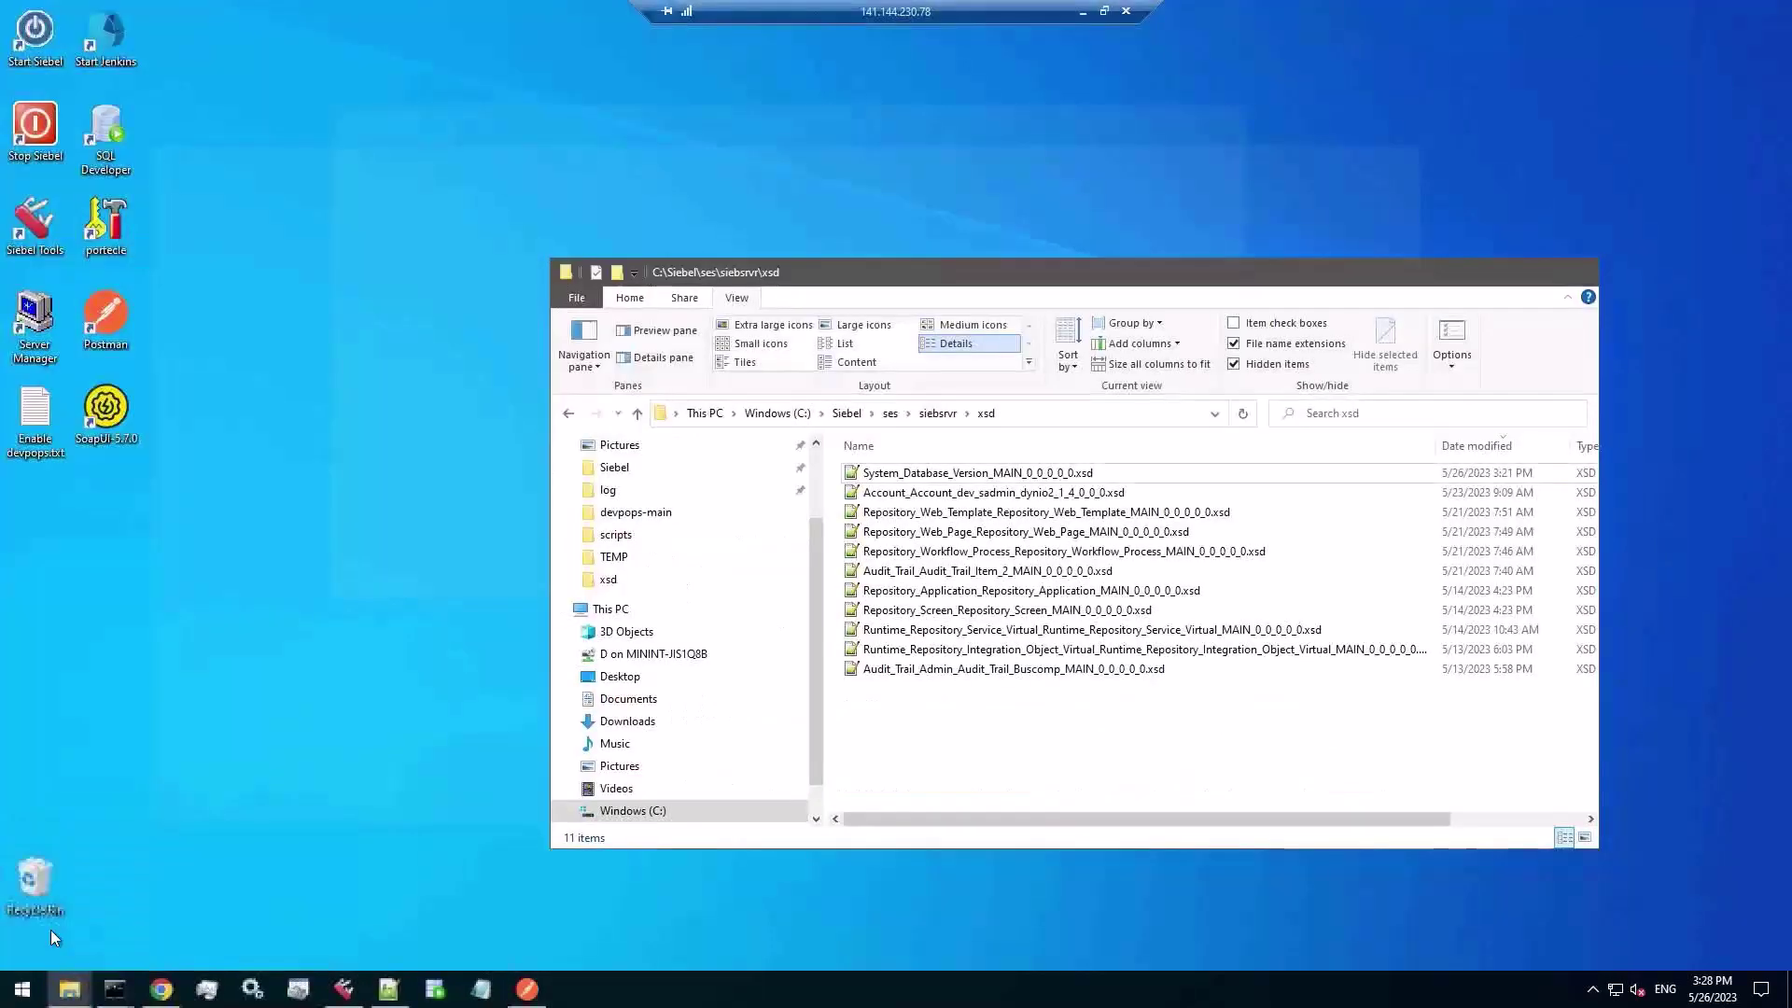
click(51, 930)
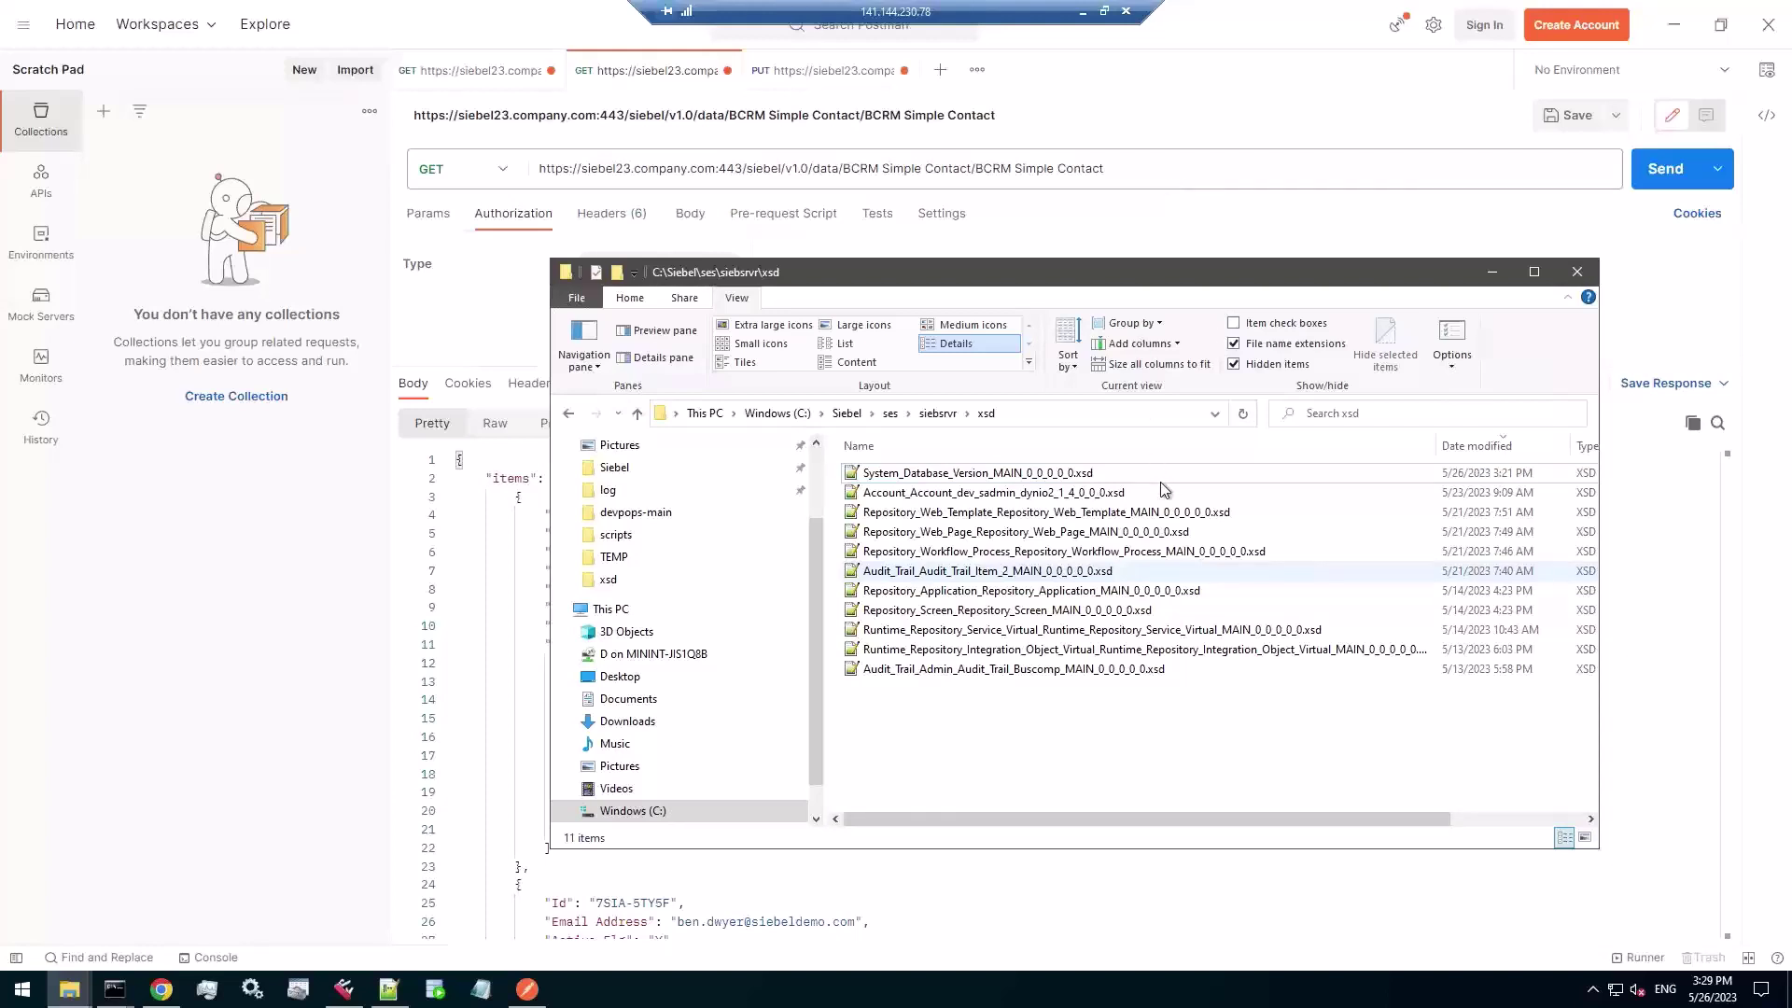
- Select the System_Database_Version XSD file, then switch the selection to the Account XSD file
click(1023, 478)
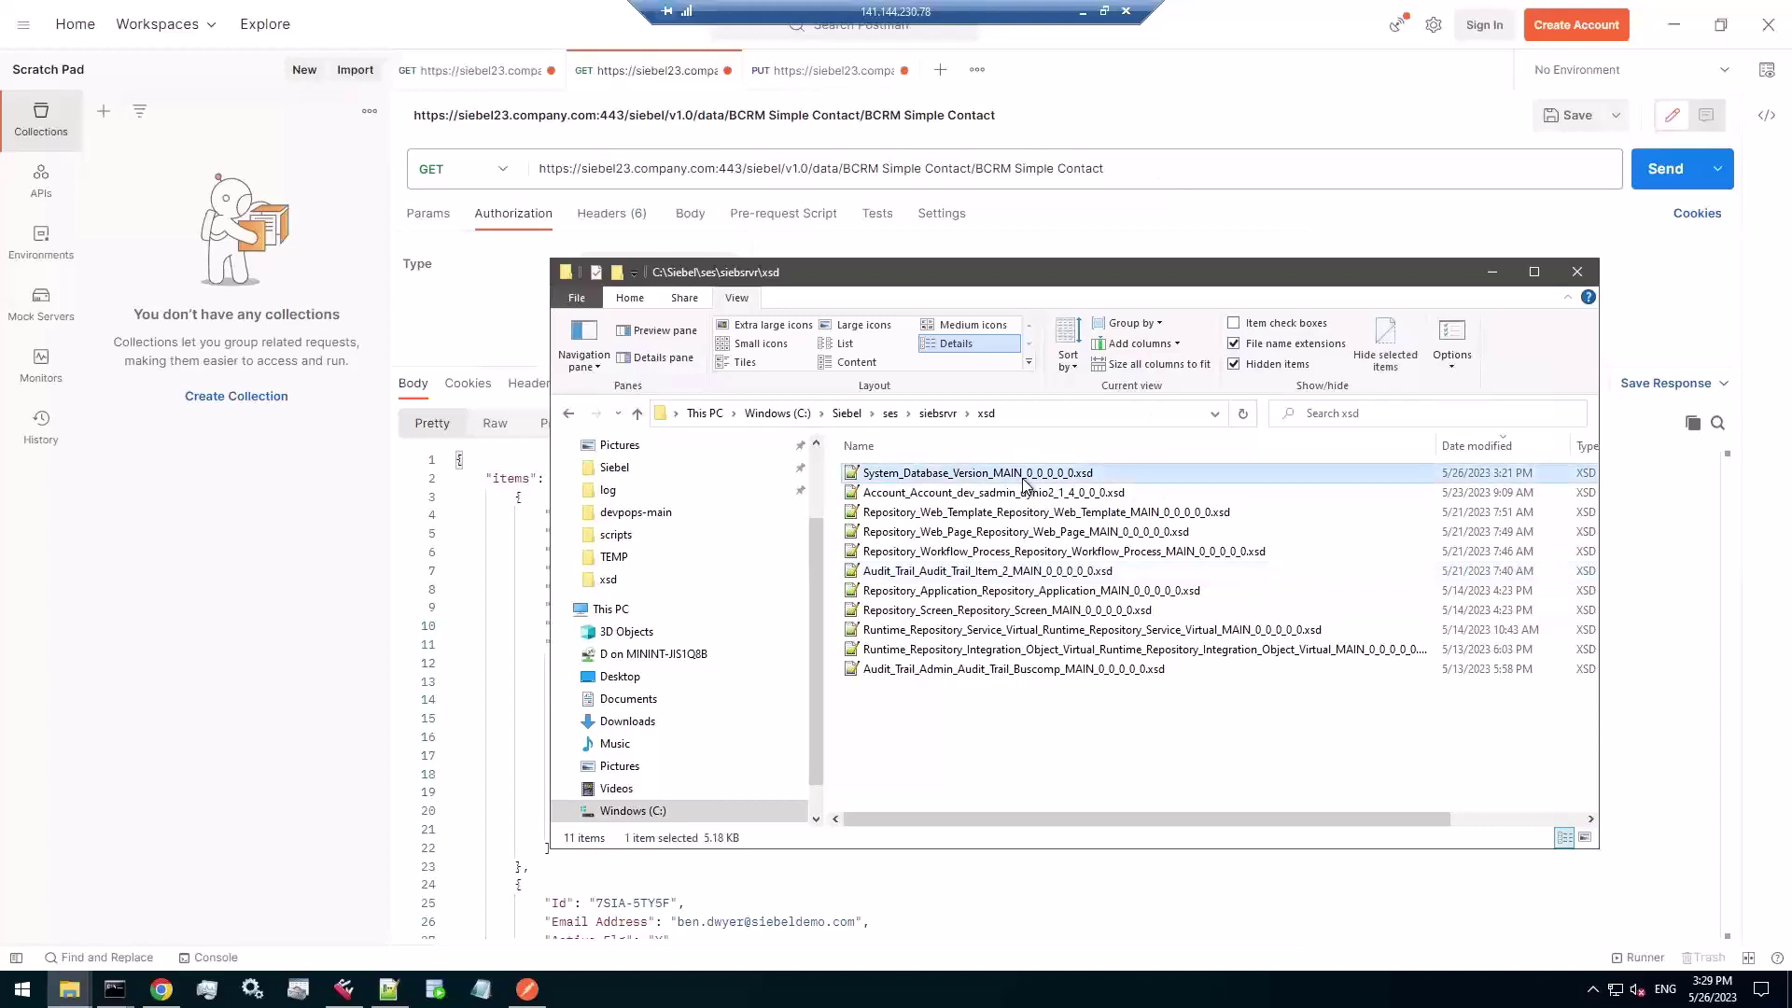
click(1028, 481)
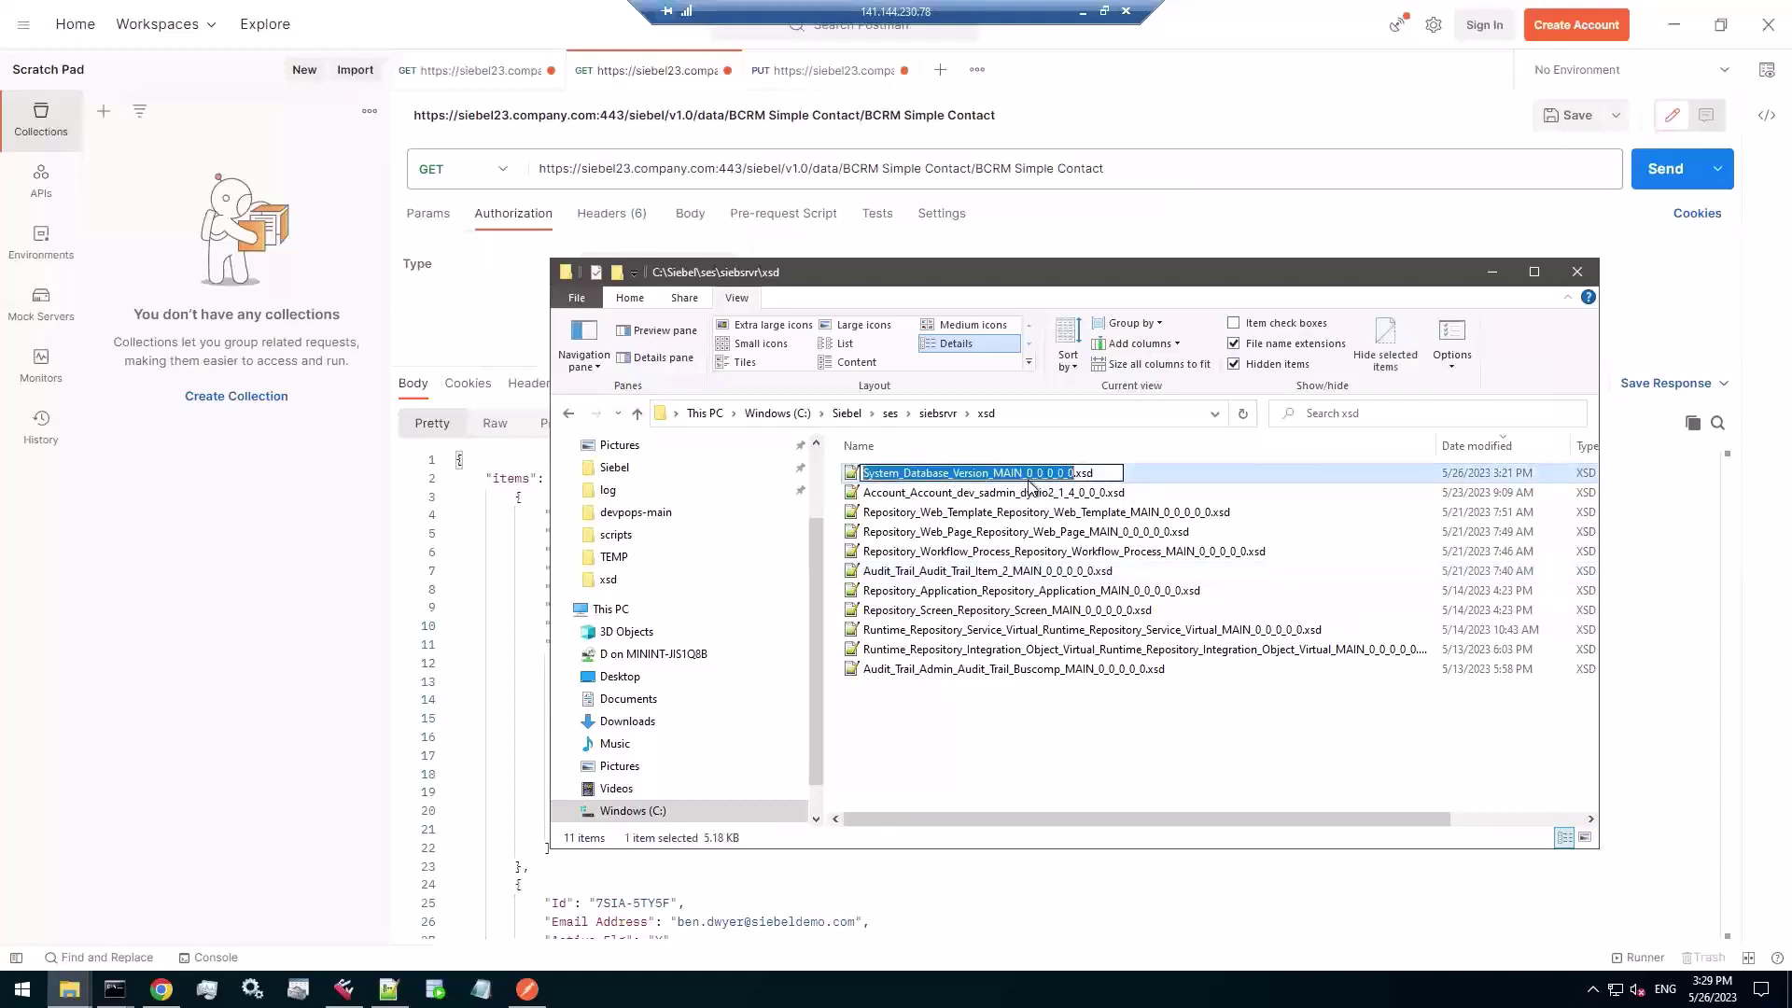
click(1030, 475)
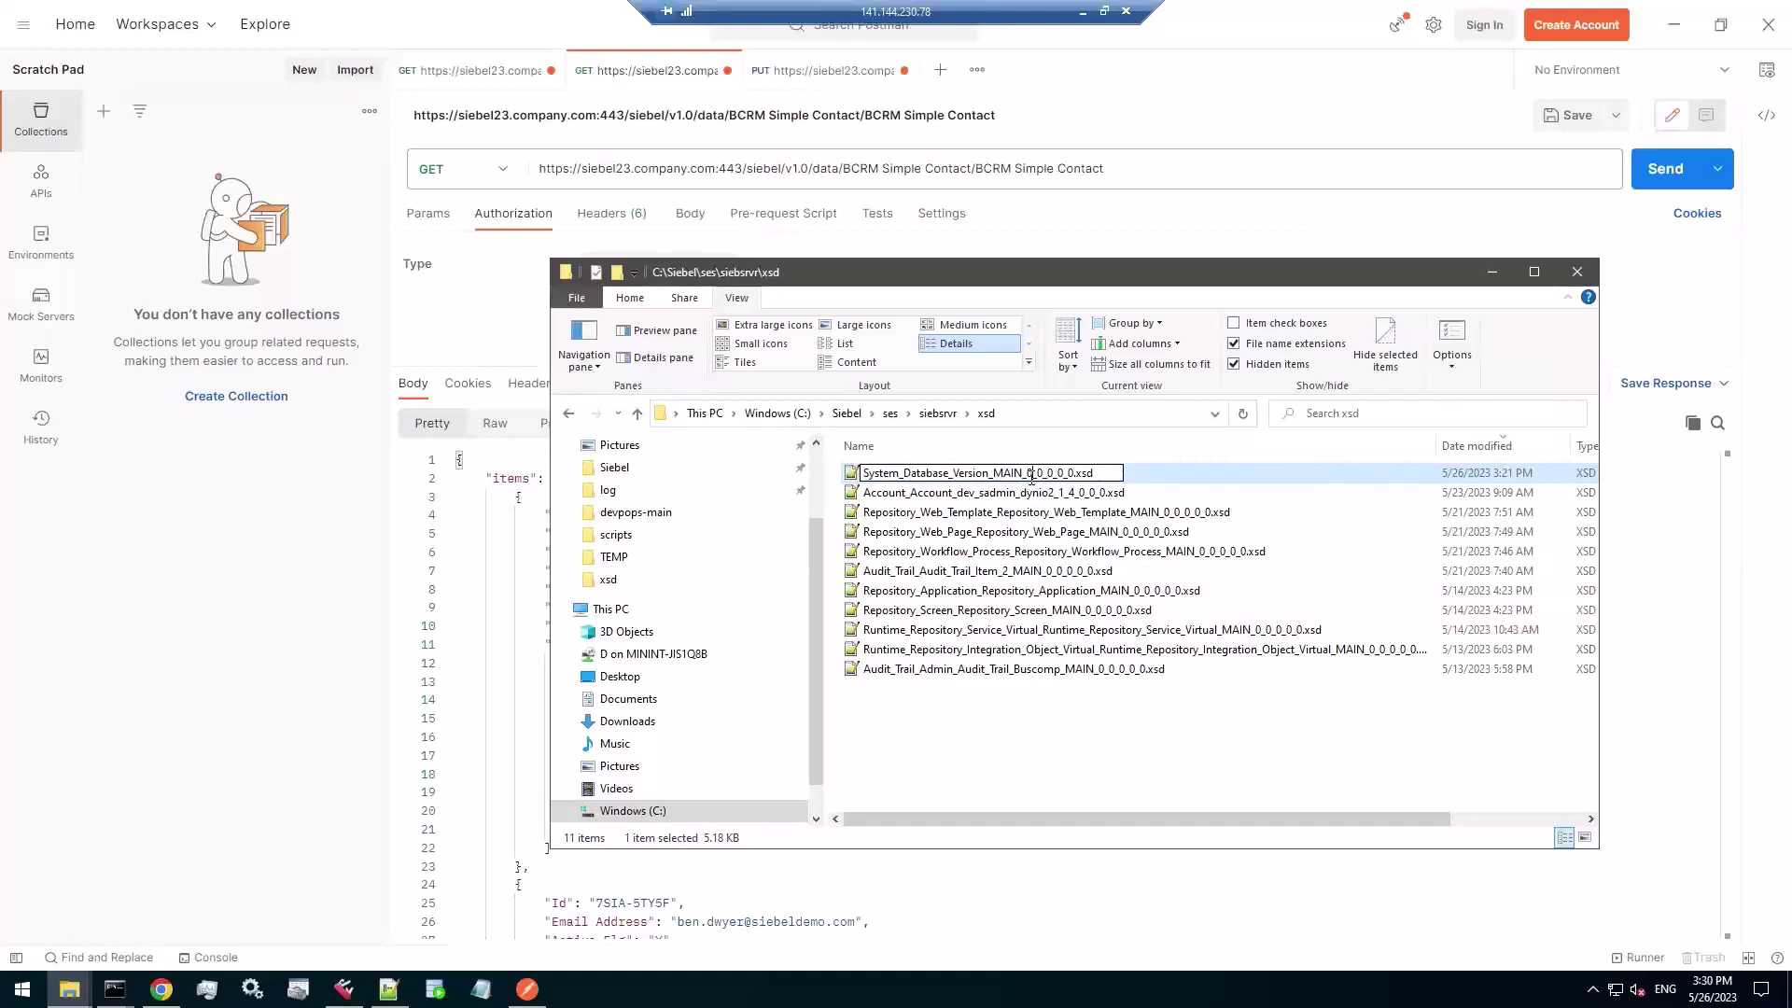
click(1055, 496)
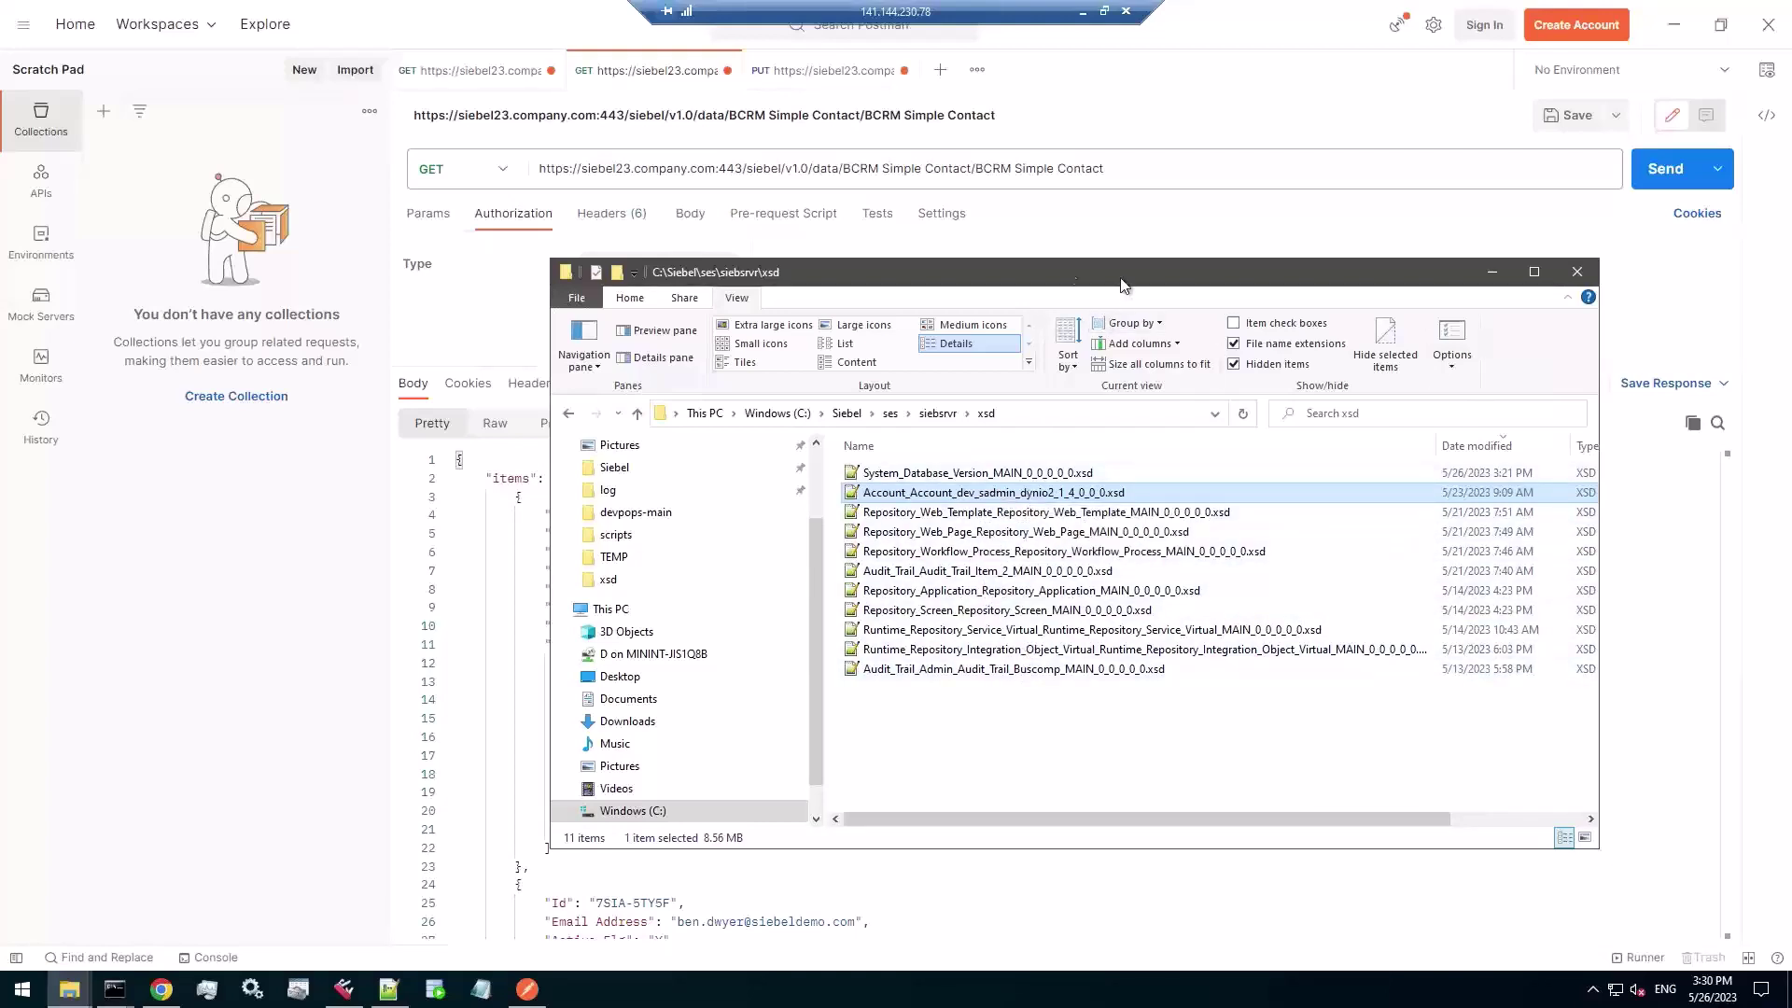
- Move and widen the xsd window to reveal sizes, showing the Account schema at 8,772 KB
drag(1126, 271, 873, 255)
drag(1350, 560, 1554, 560)
drag(1253, 266, 1047, 277)
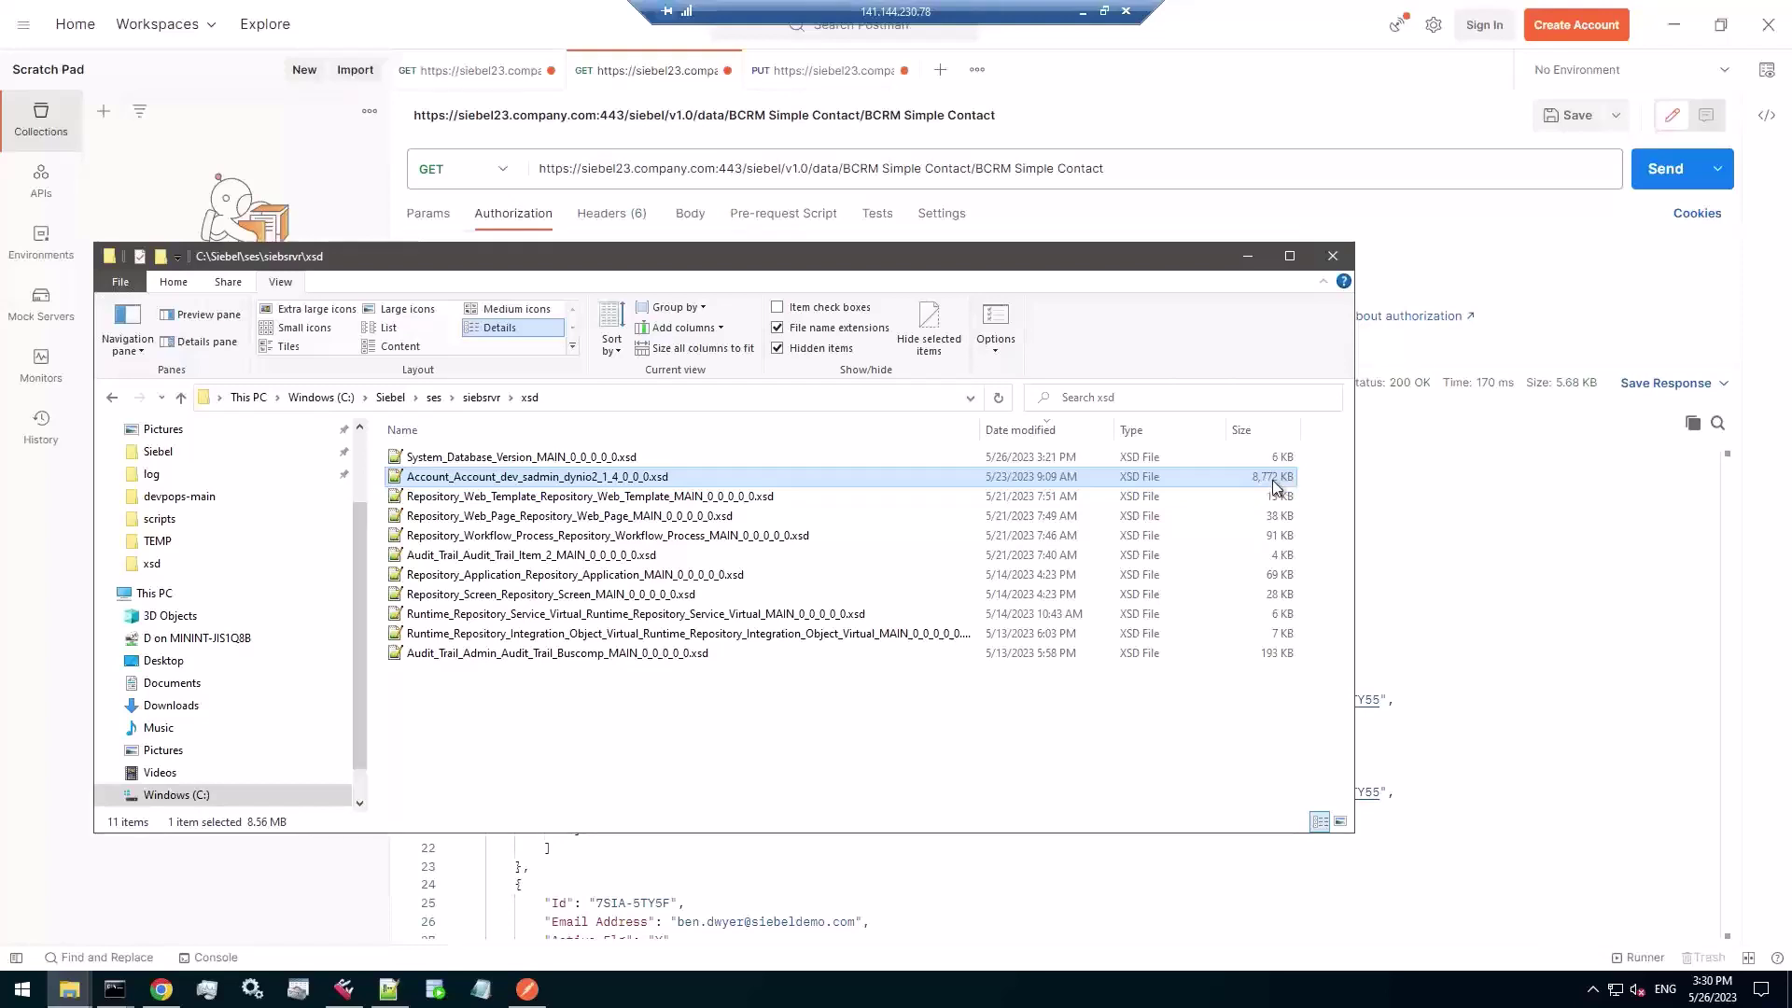
click(428, 480)
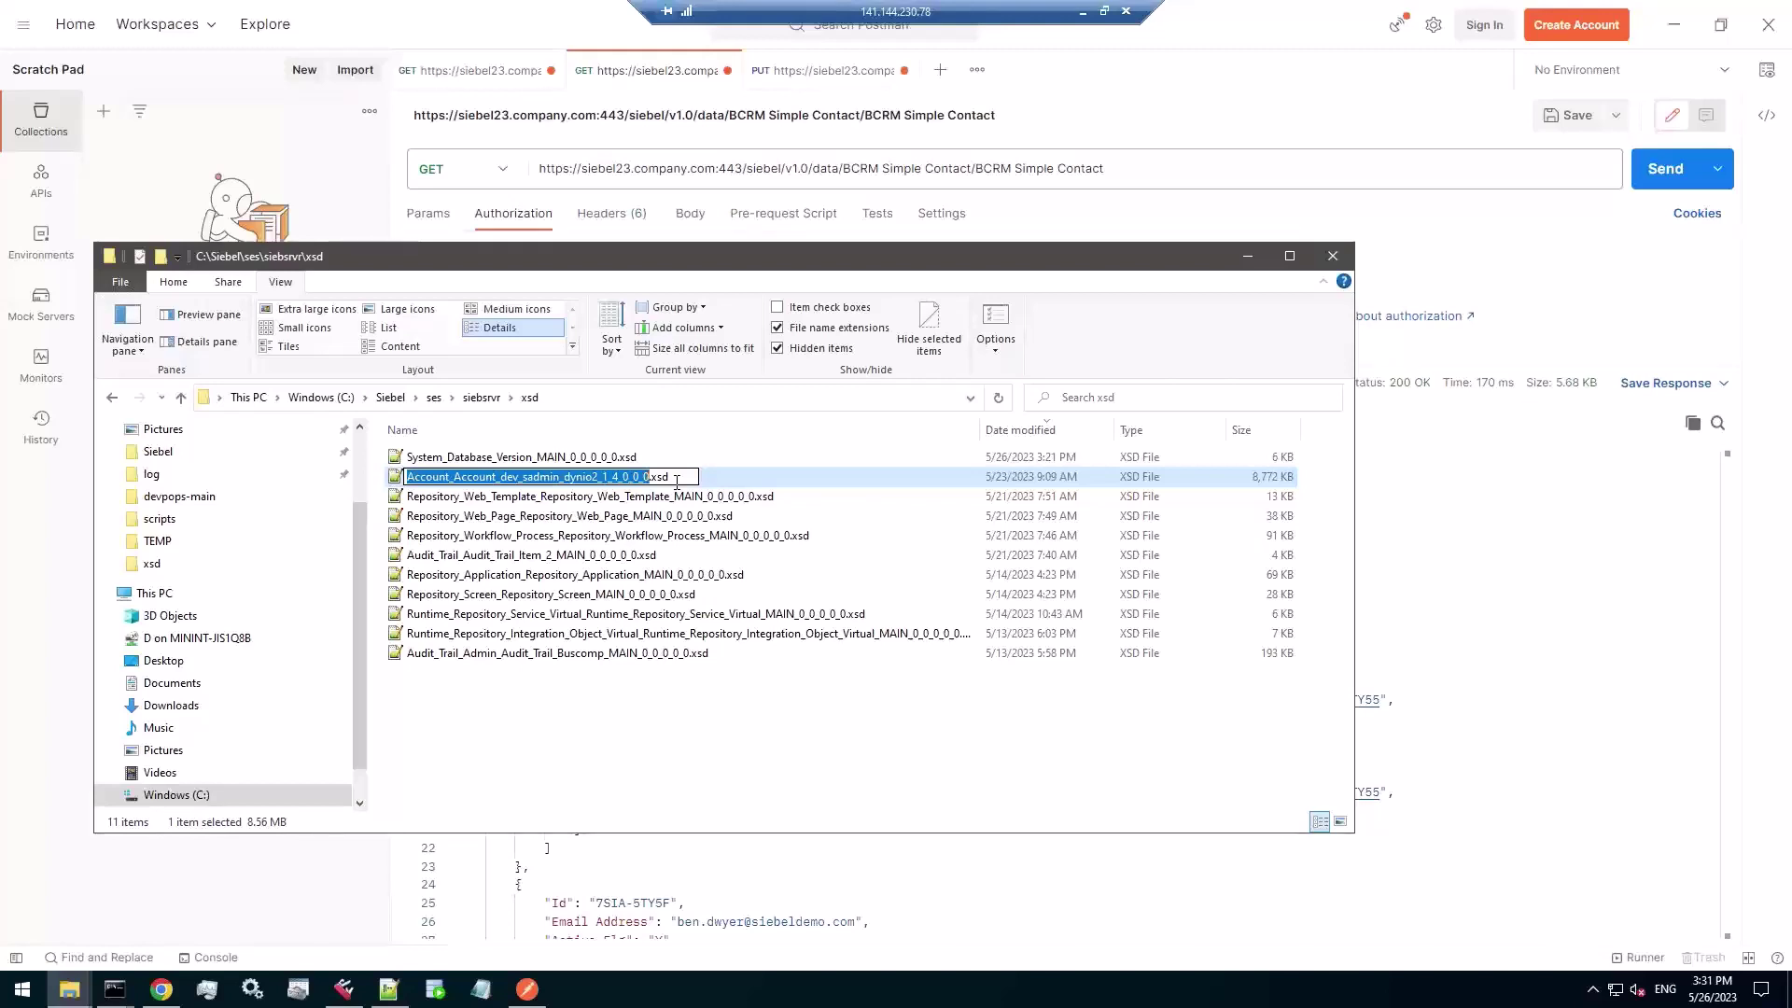
click(831, 461)
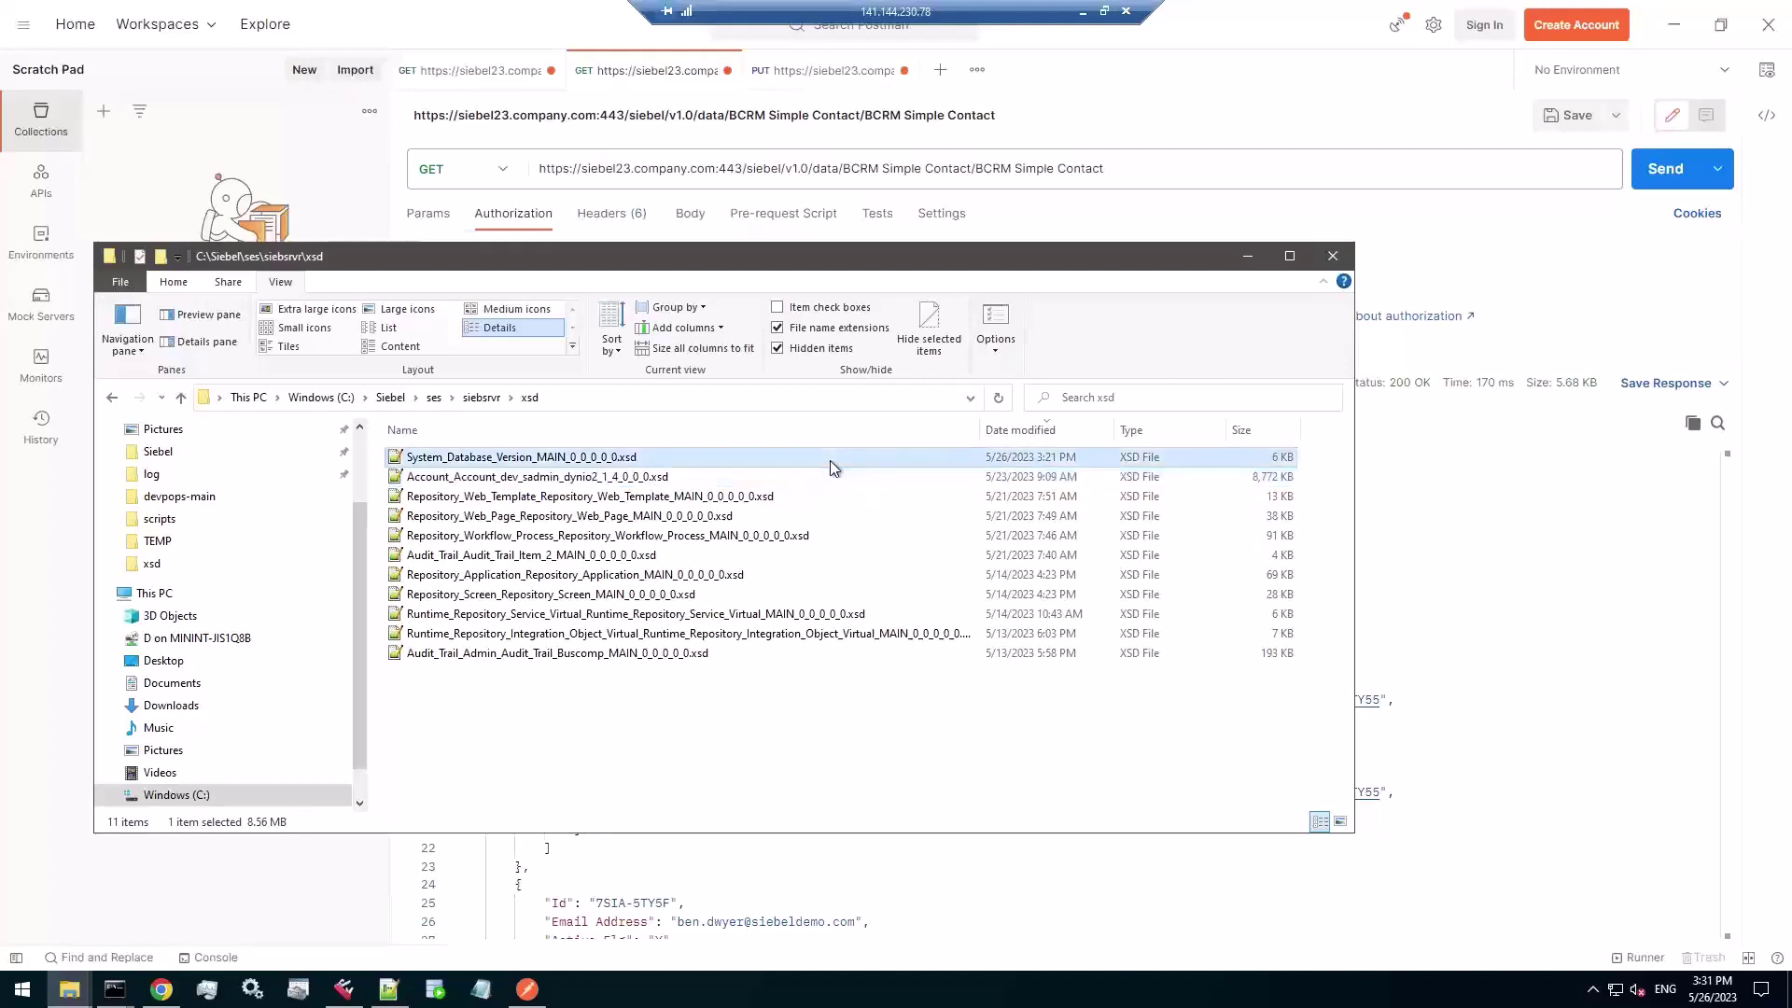
click(825, 478)
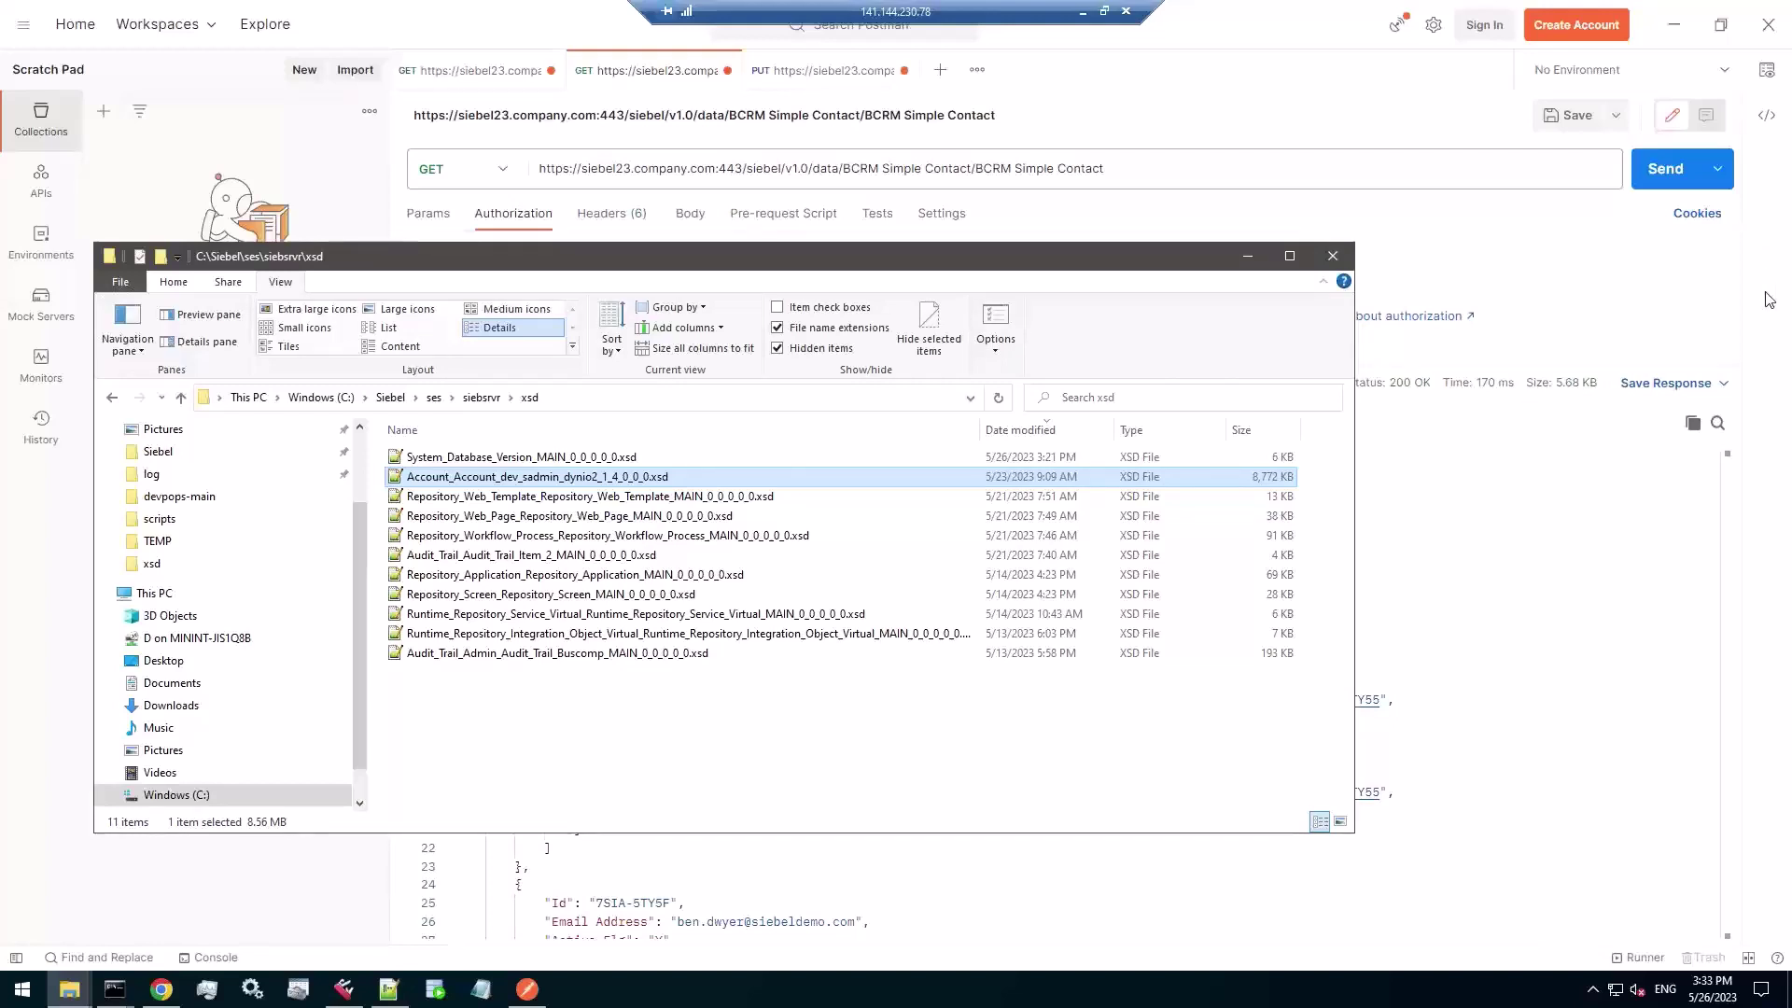
- Add '?fields' to the Contact request URL, then return to the System/Database Version request
click(1076, 169)
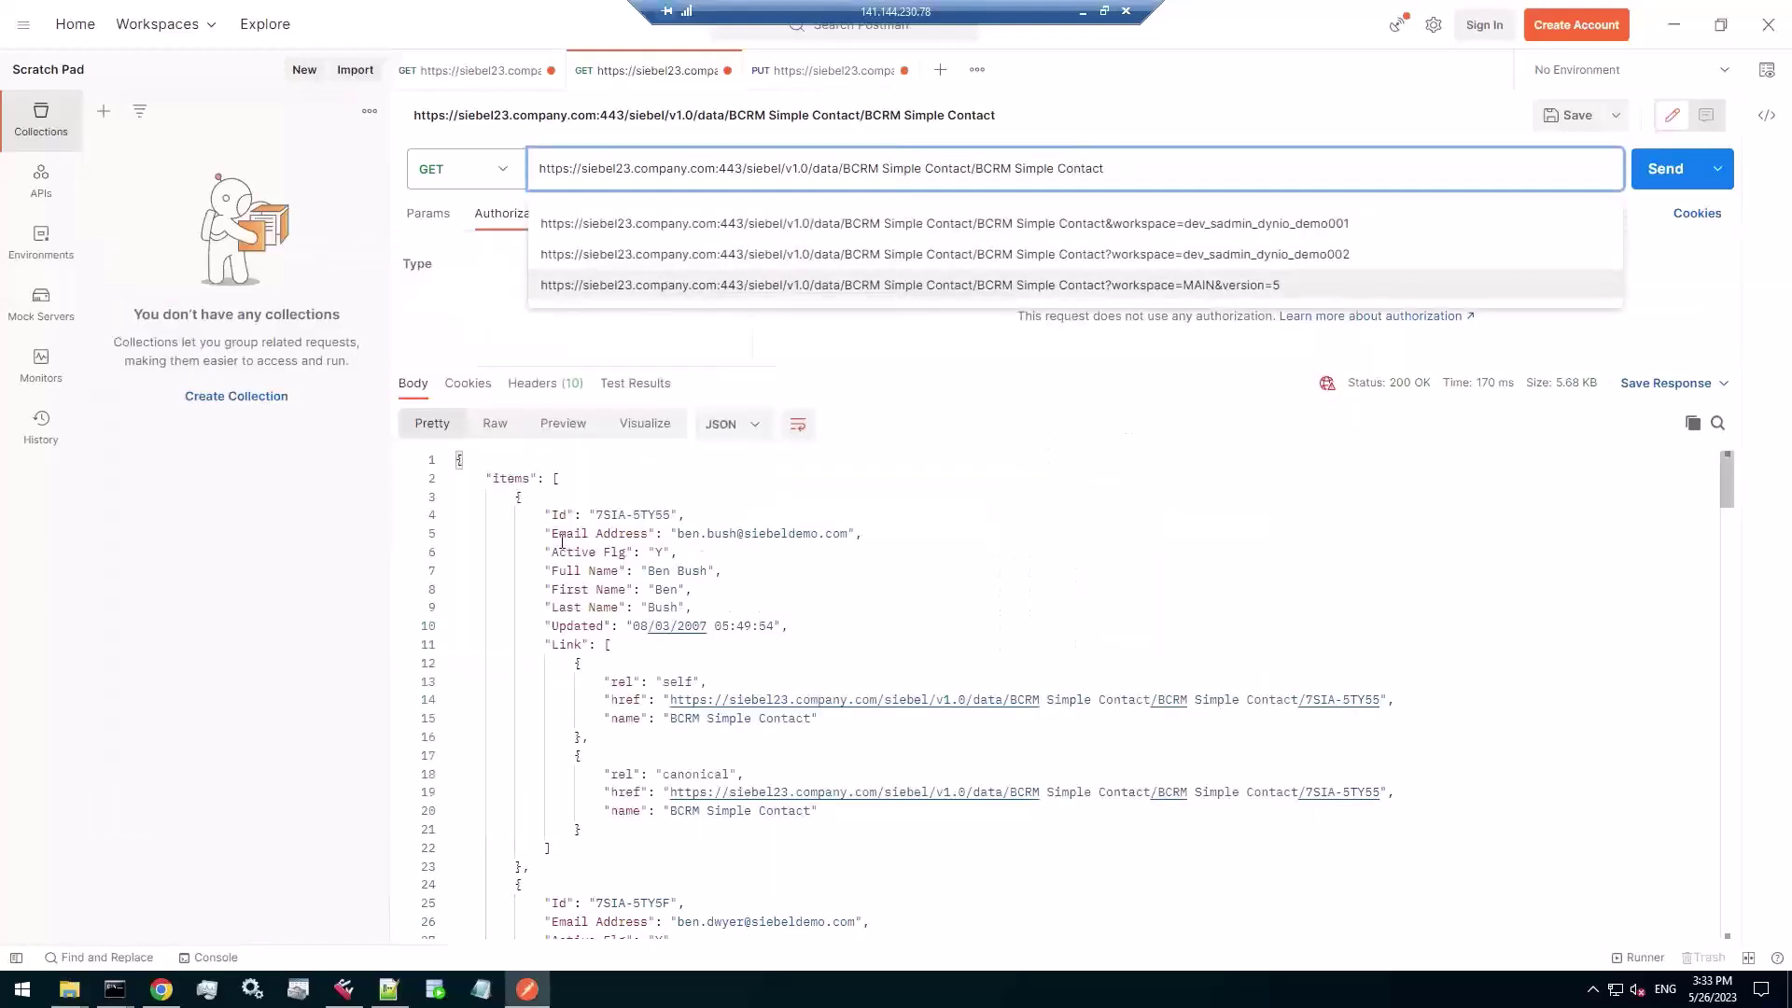
drag(558, 532, 635, 533)
click(1125, 169)
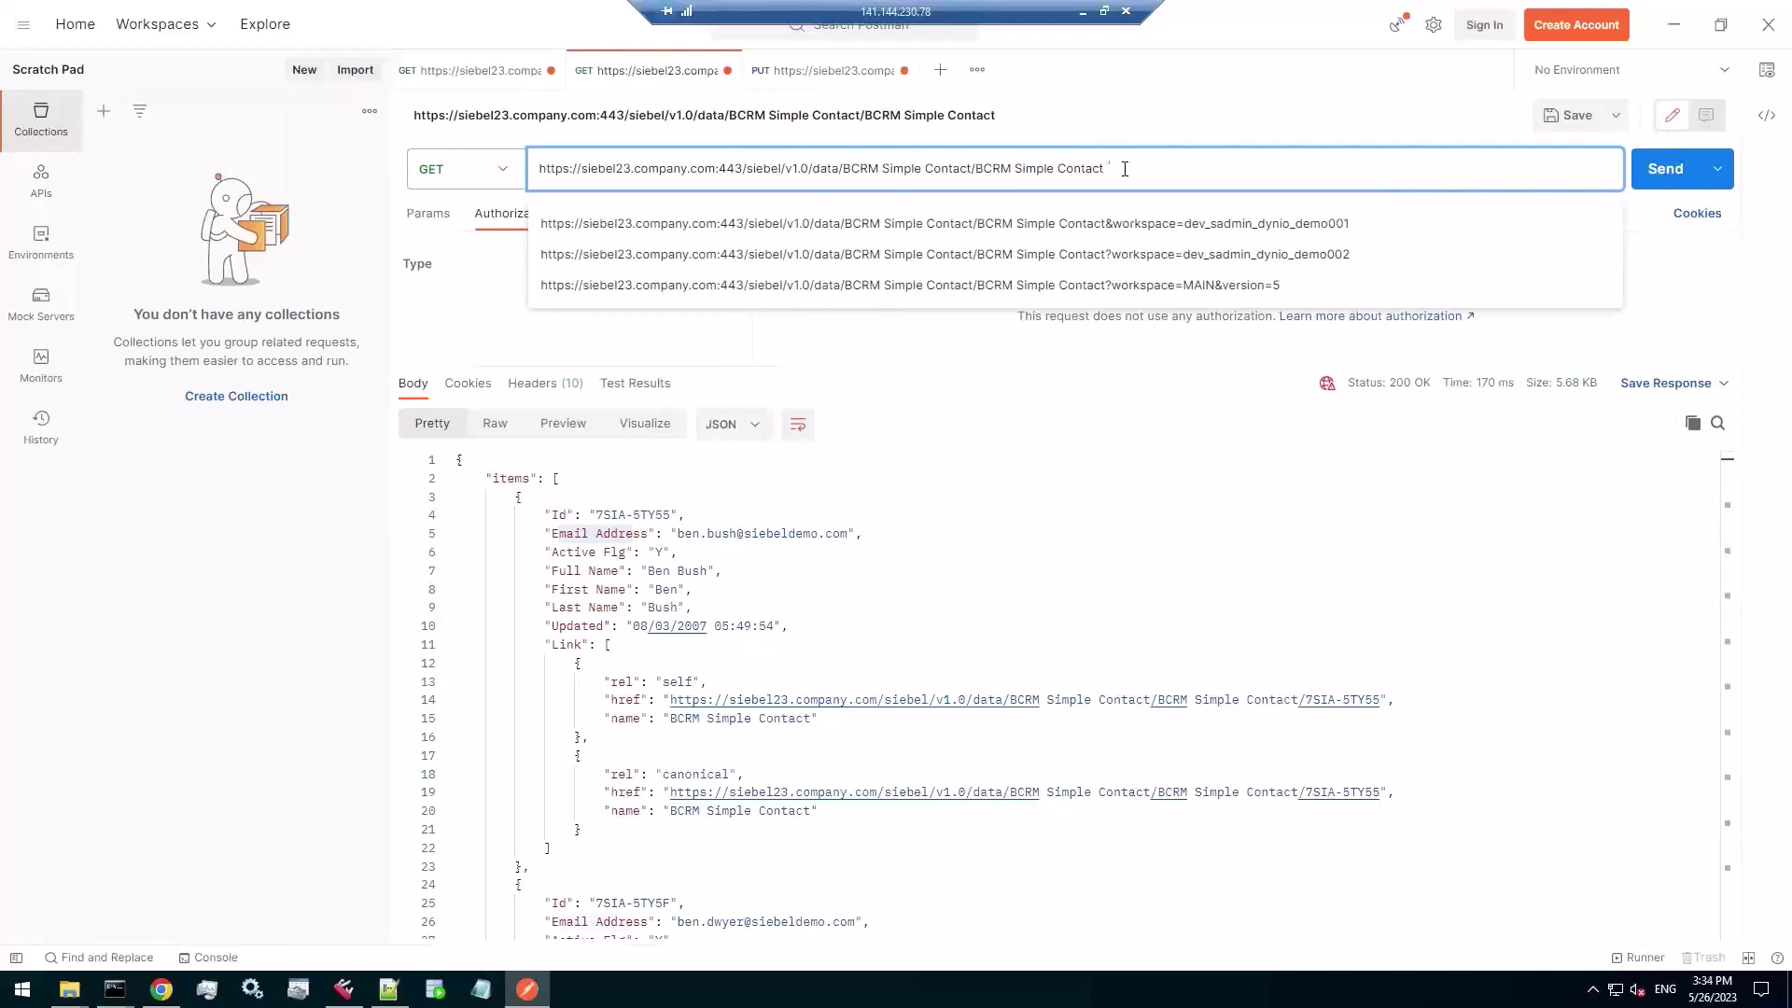
text(?fields?)
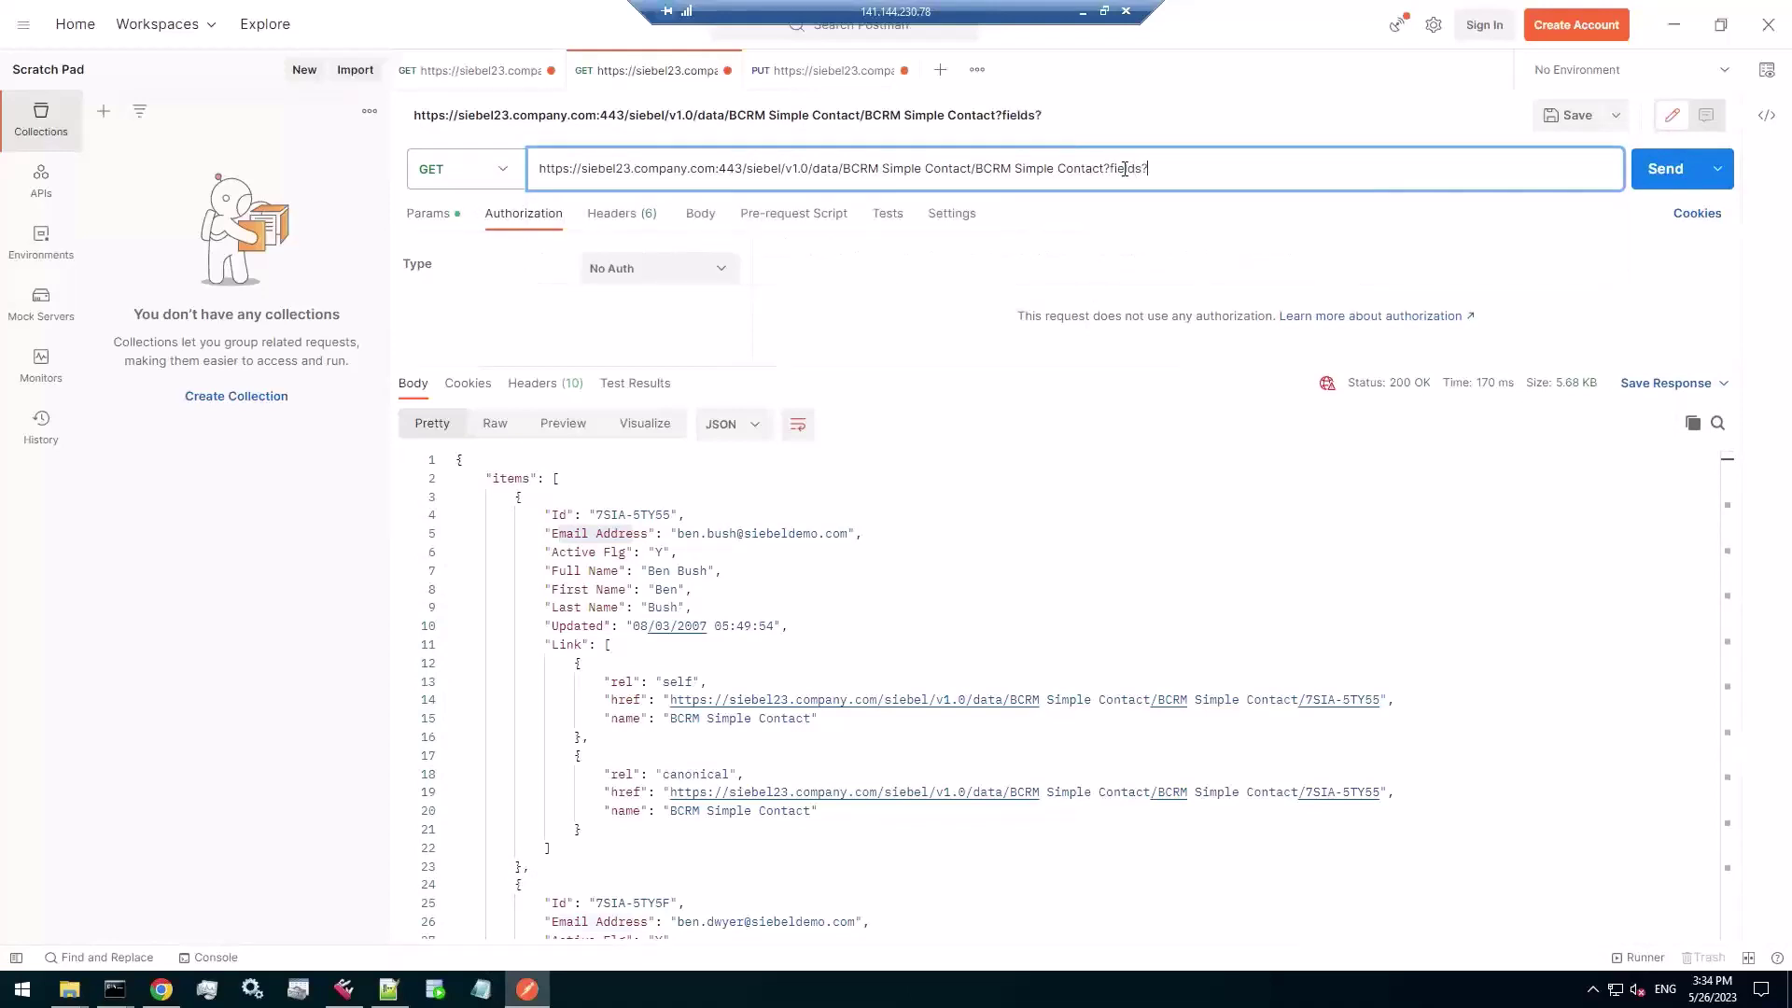
key(BackSpace)
click(463, 74)
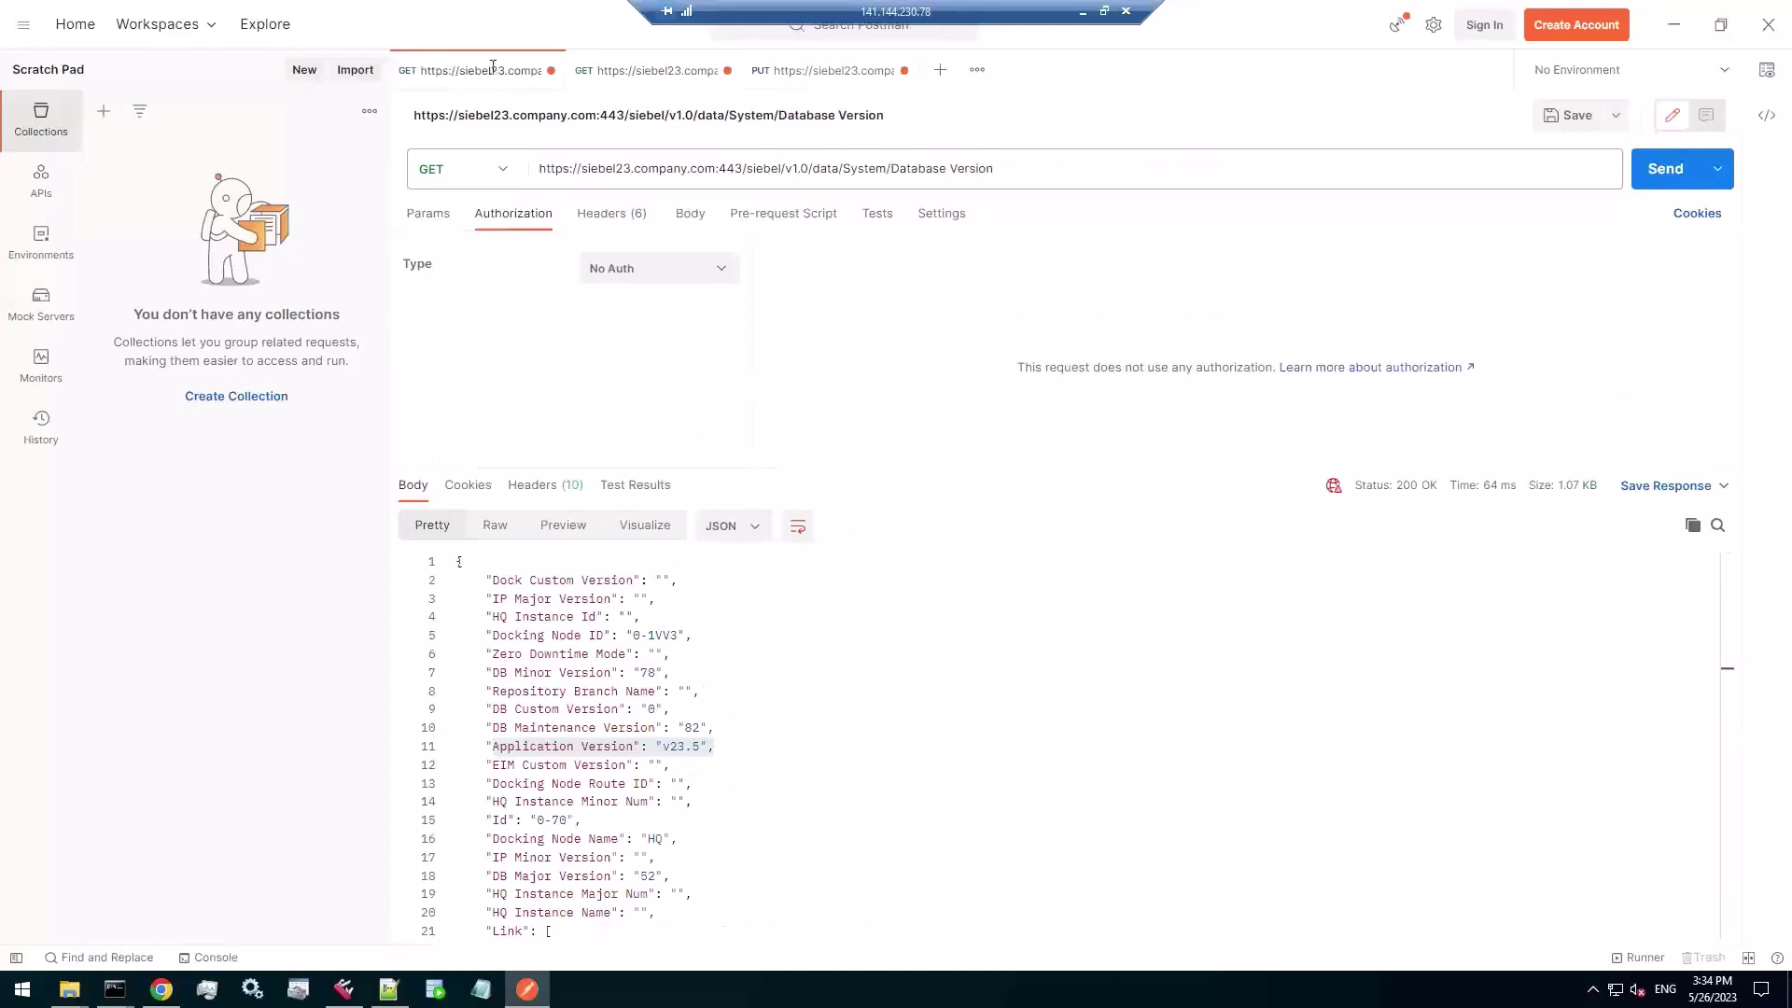
- Delete the old System_Database_Version schema file from the xsd folder
click(1011, 178)
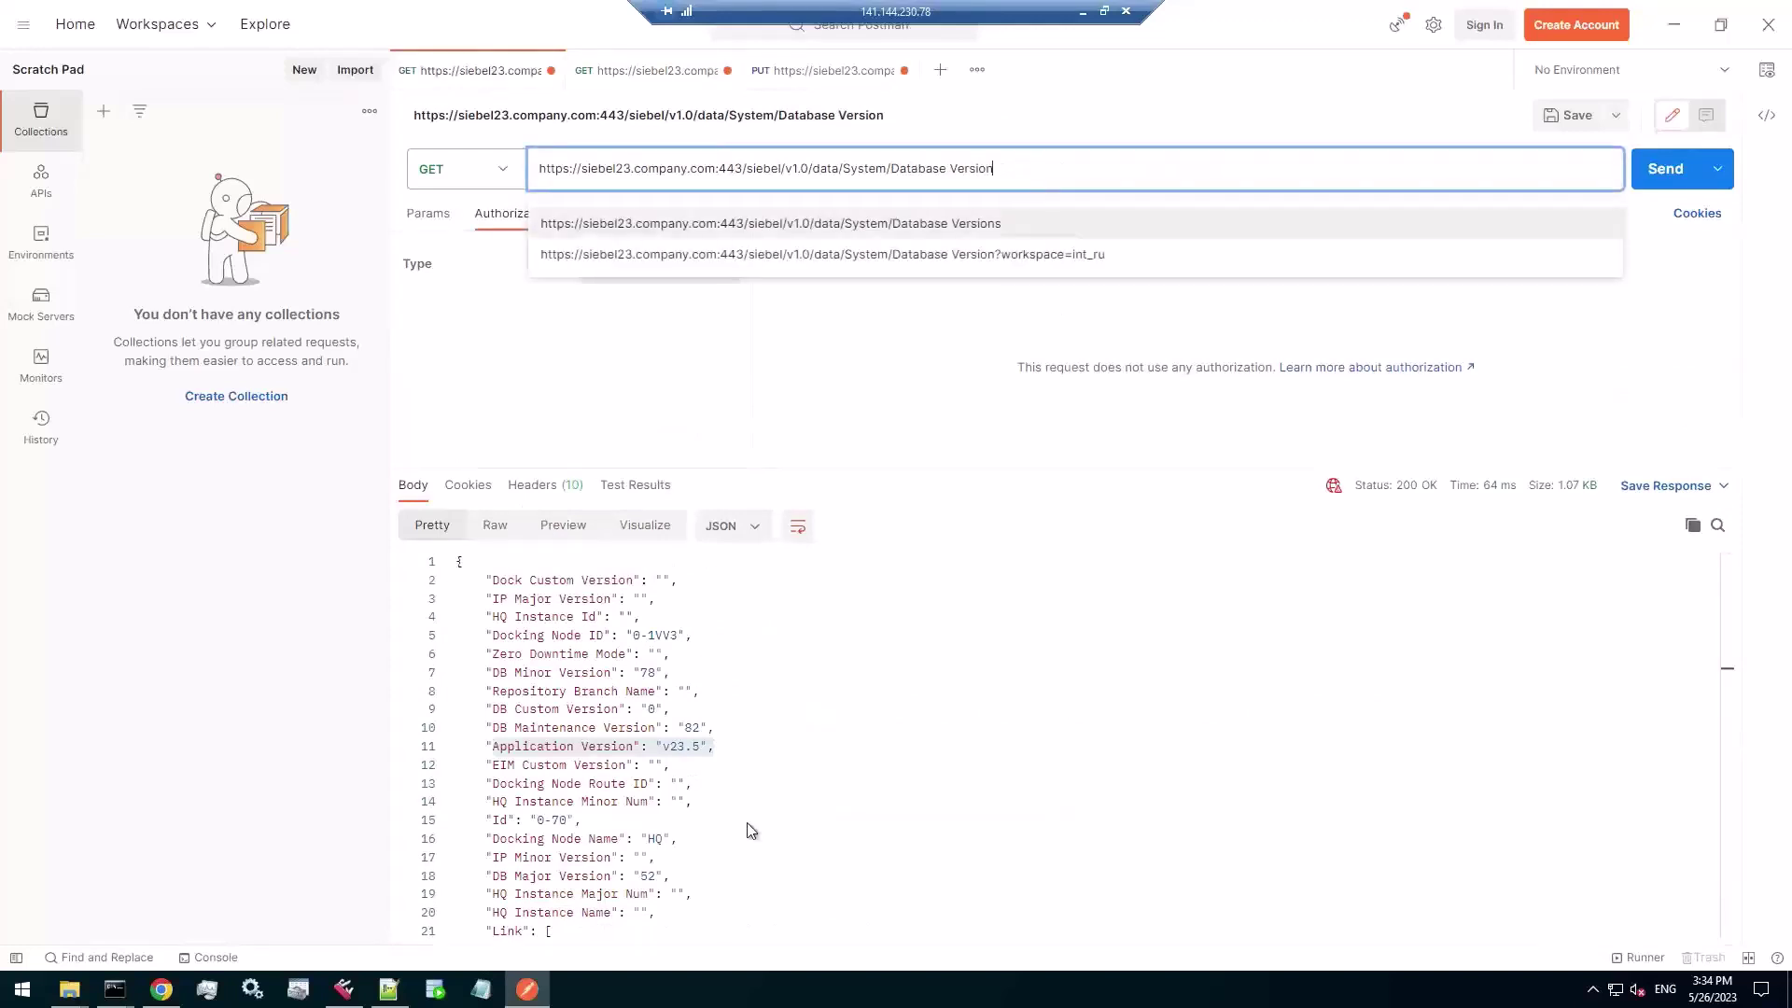
click(69, 990)
click(104, 951)
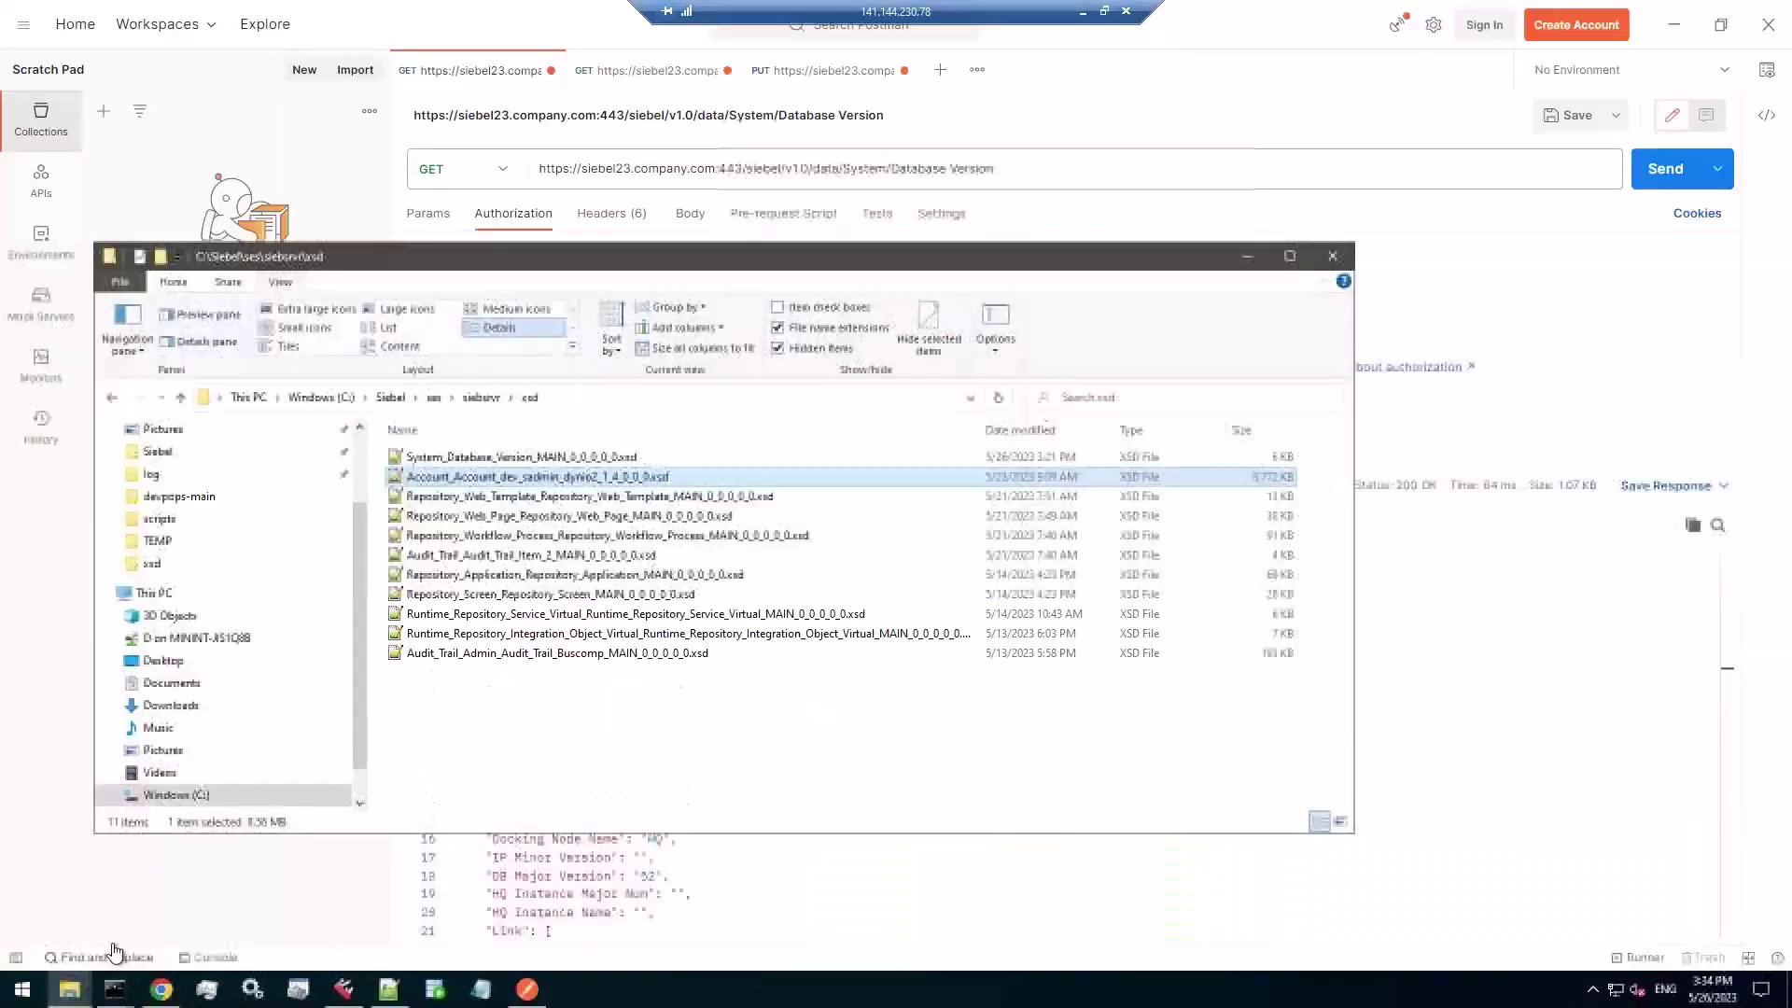
click(498, 459)
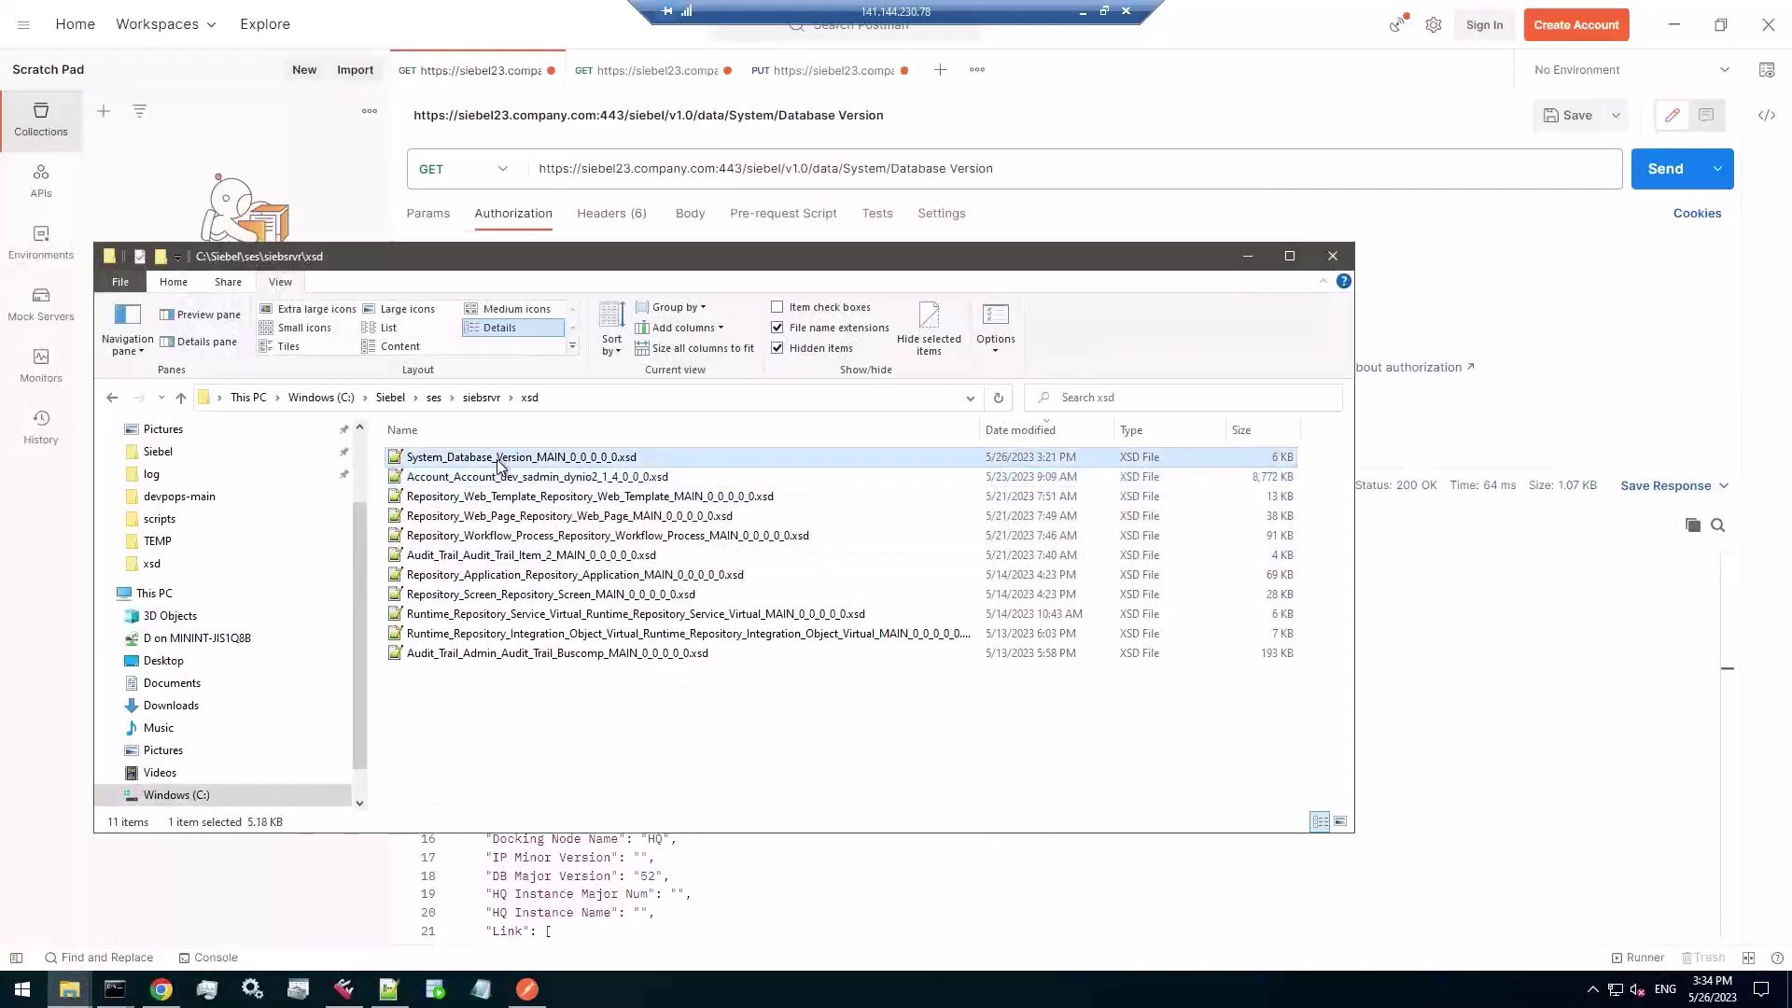
key(Delete)
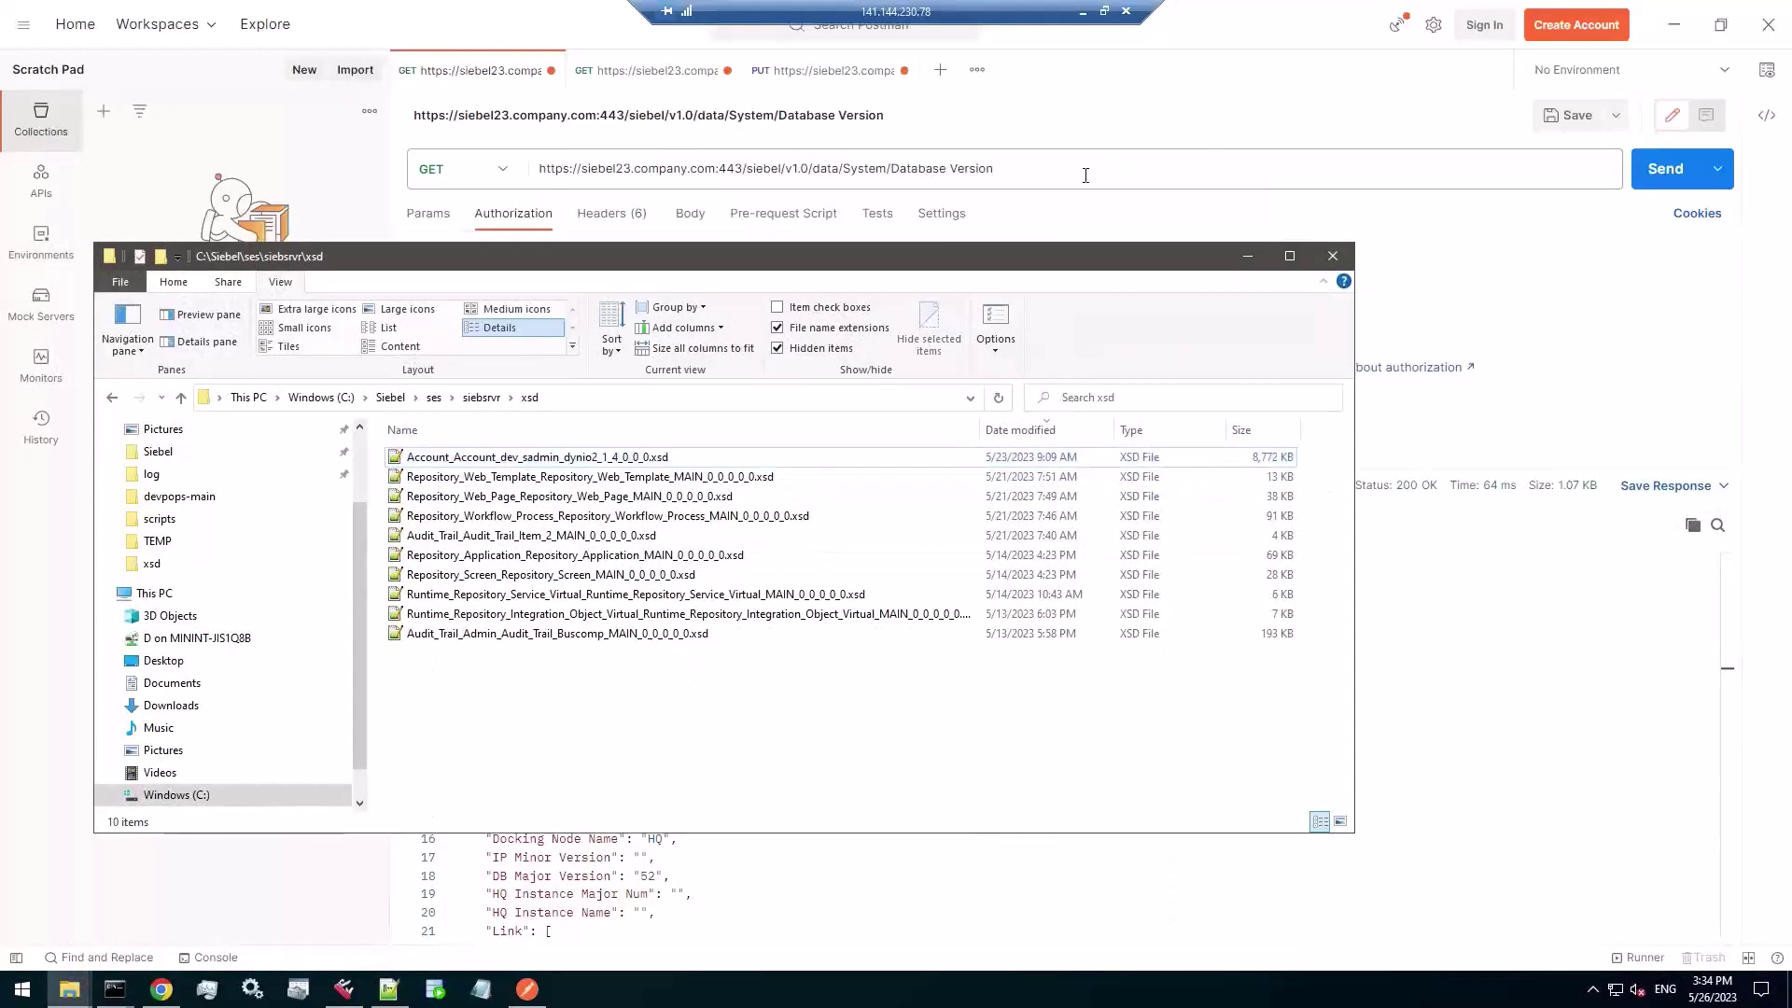
- Send the Database Version GET with '?fields=Application Version', then bring back the xsd folder
click(1085, 173)
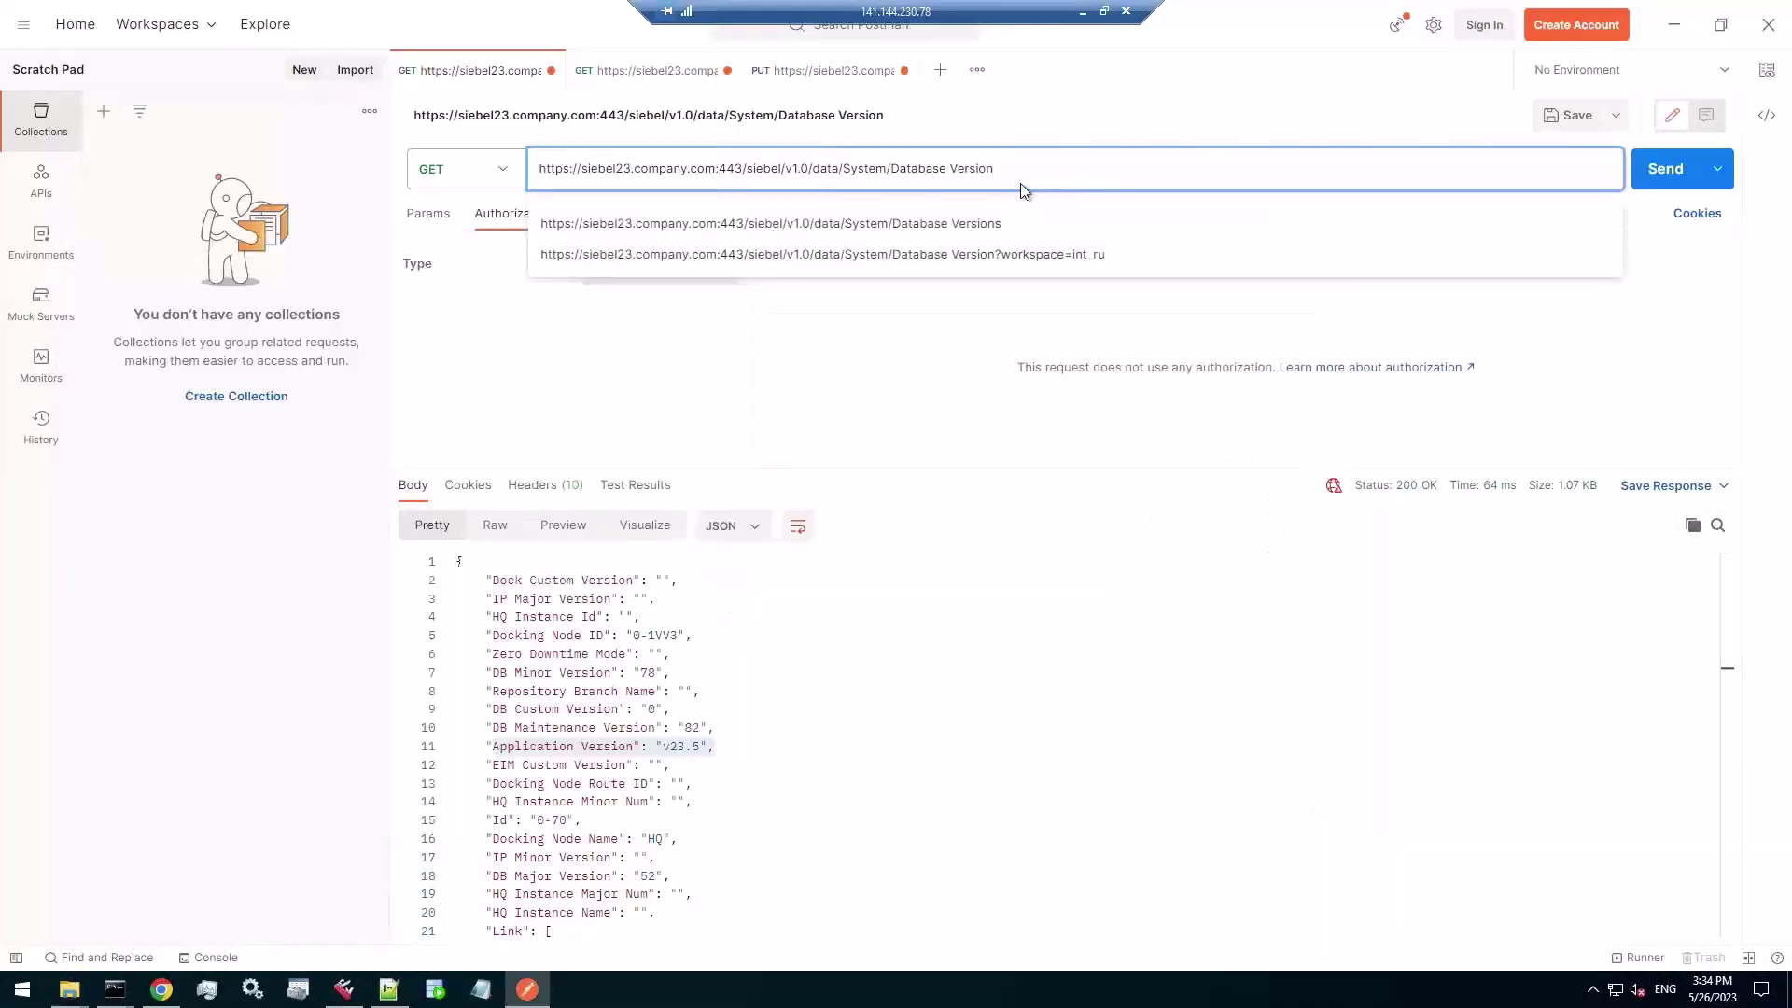
text(?)
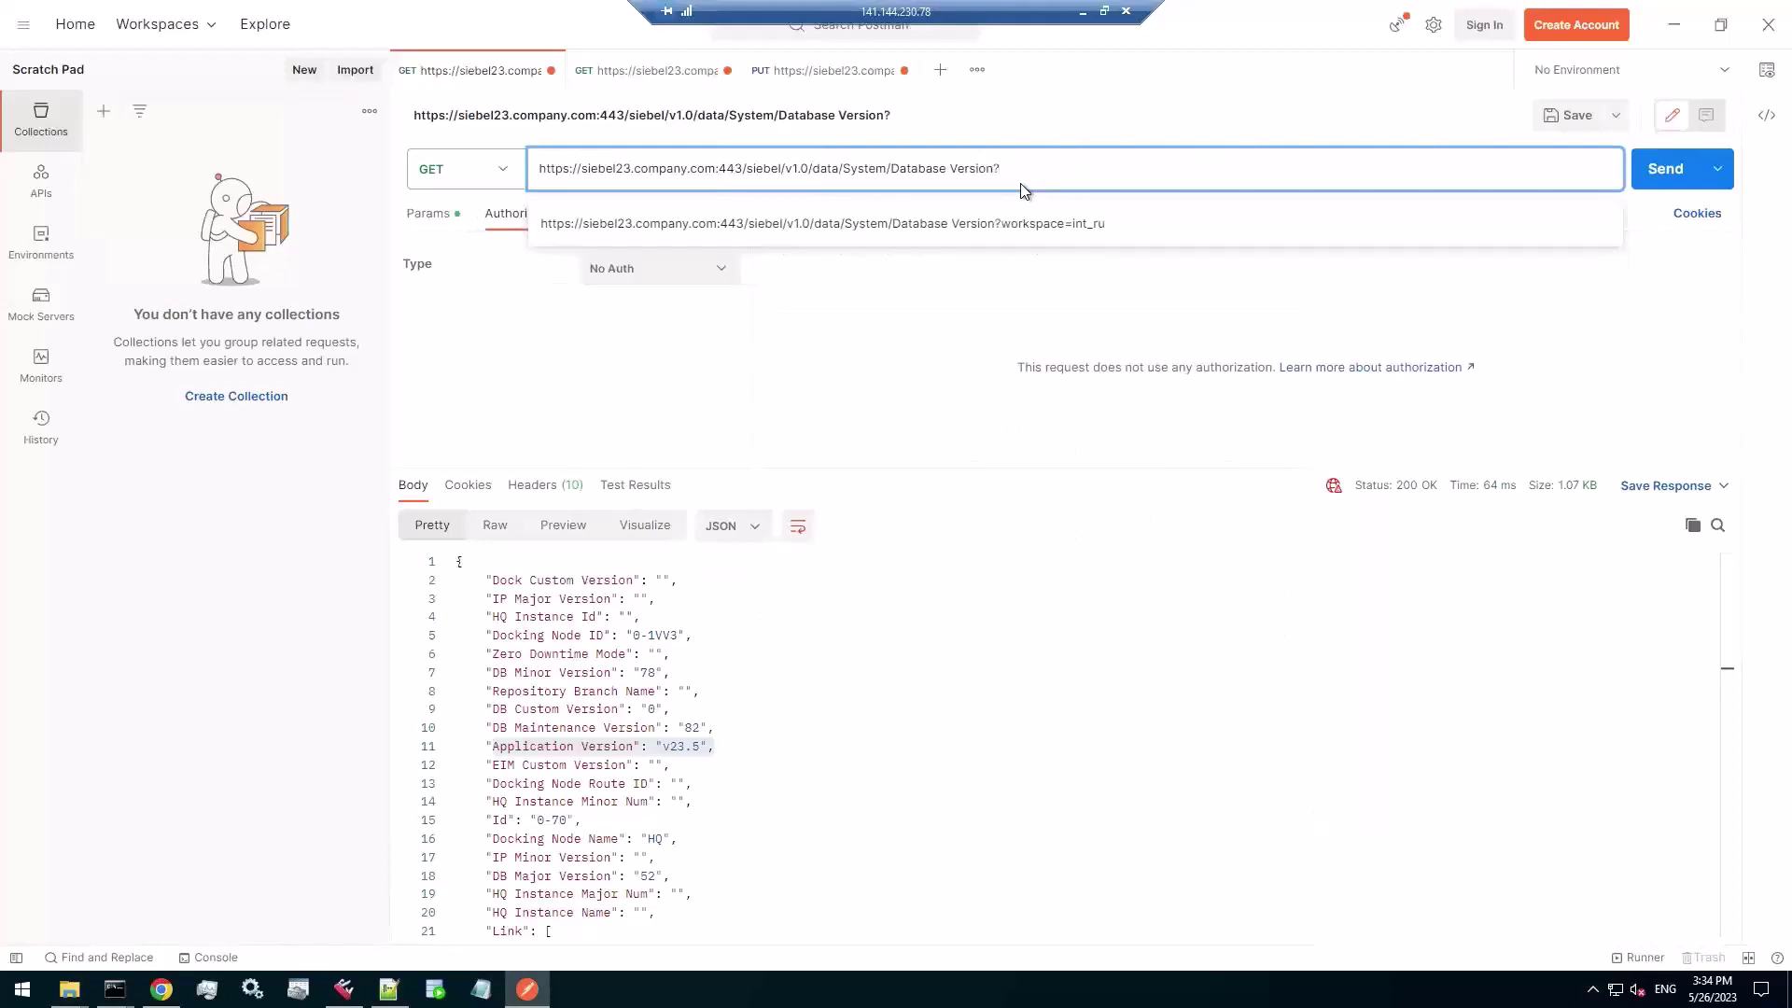
text(fields=)
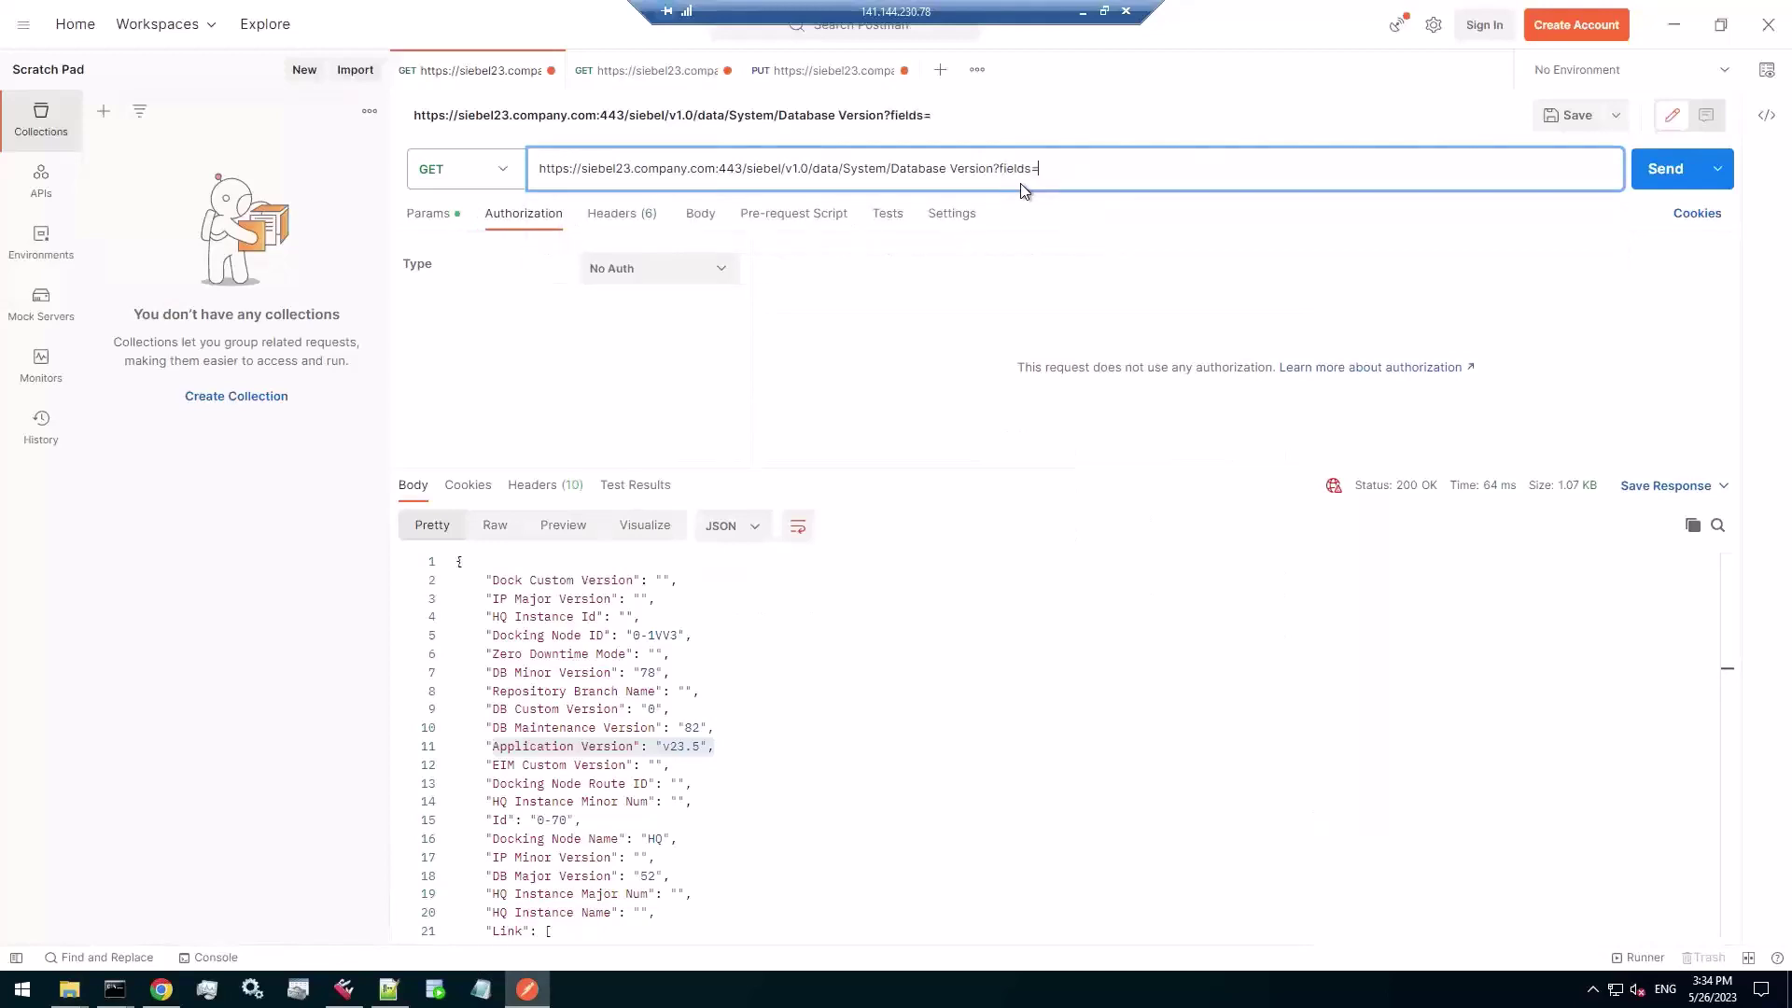
text(Application Version)
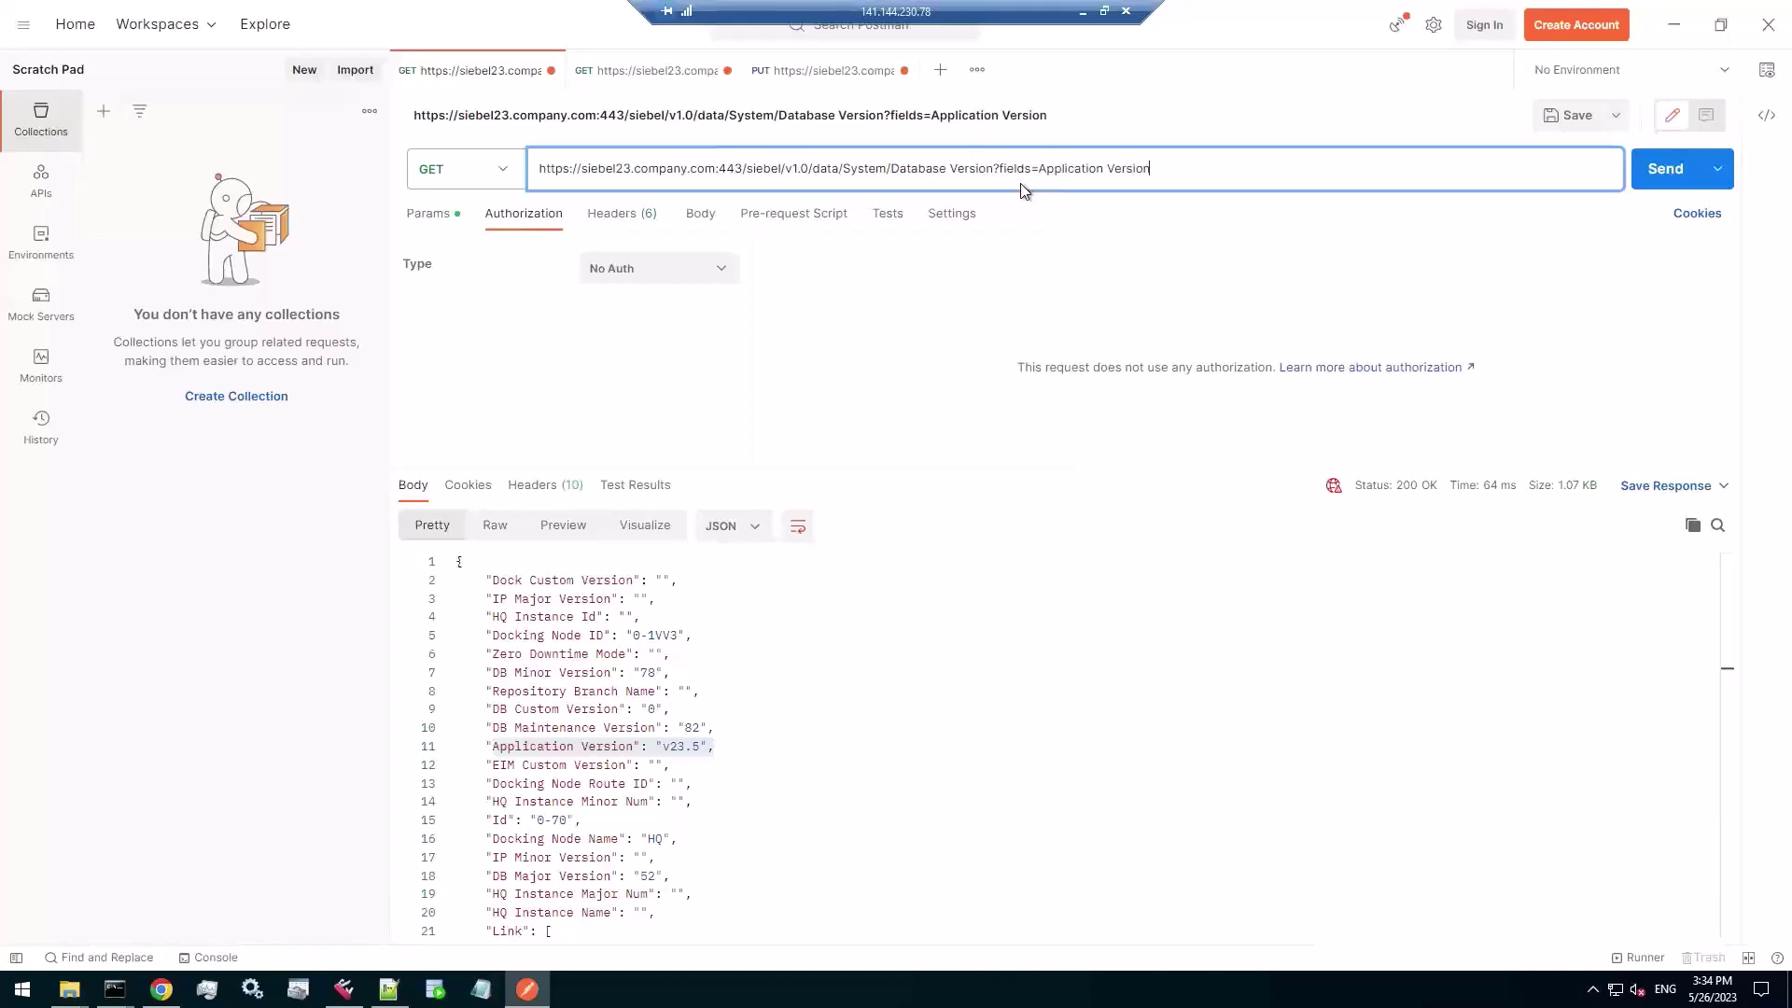
key(Return)
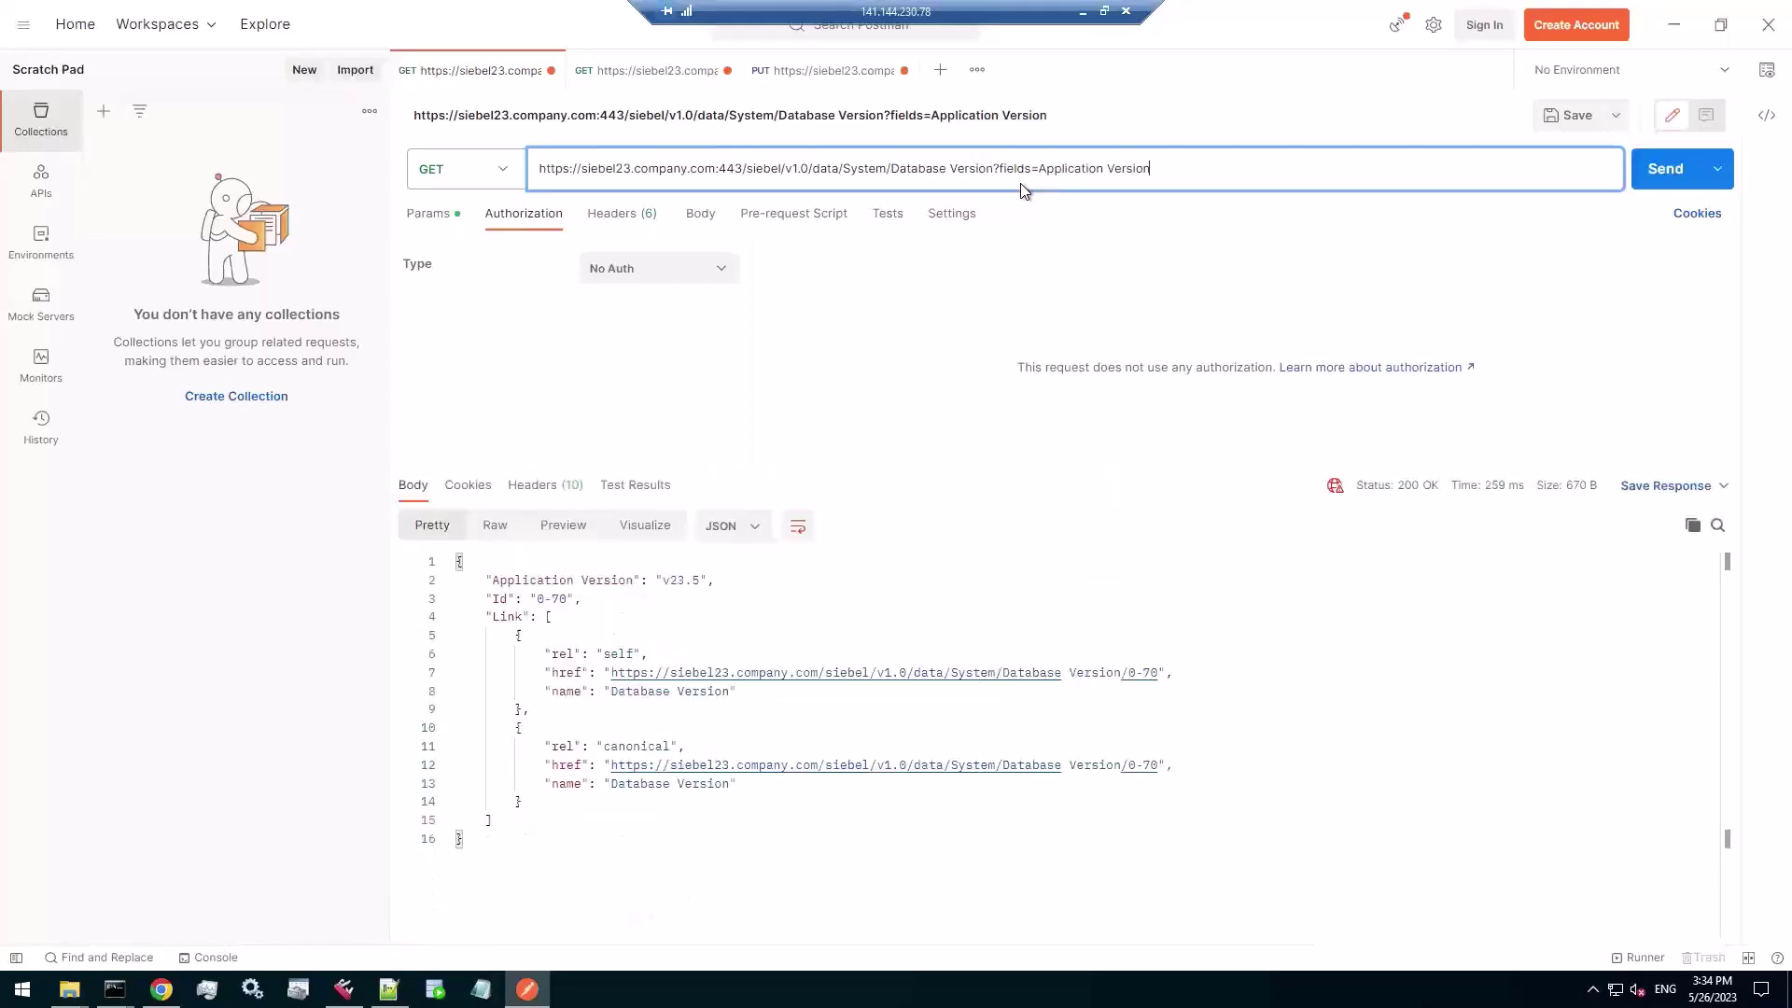
mouse_move(70, 988)
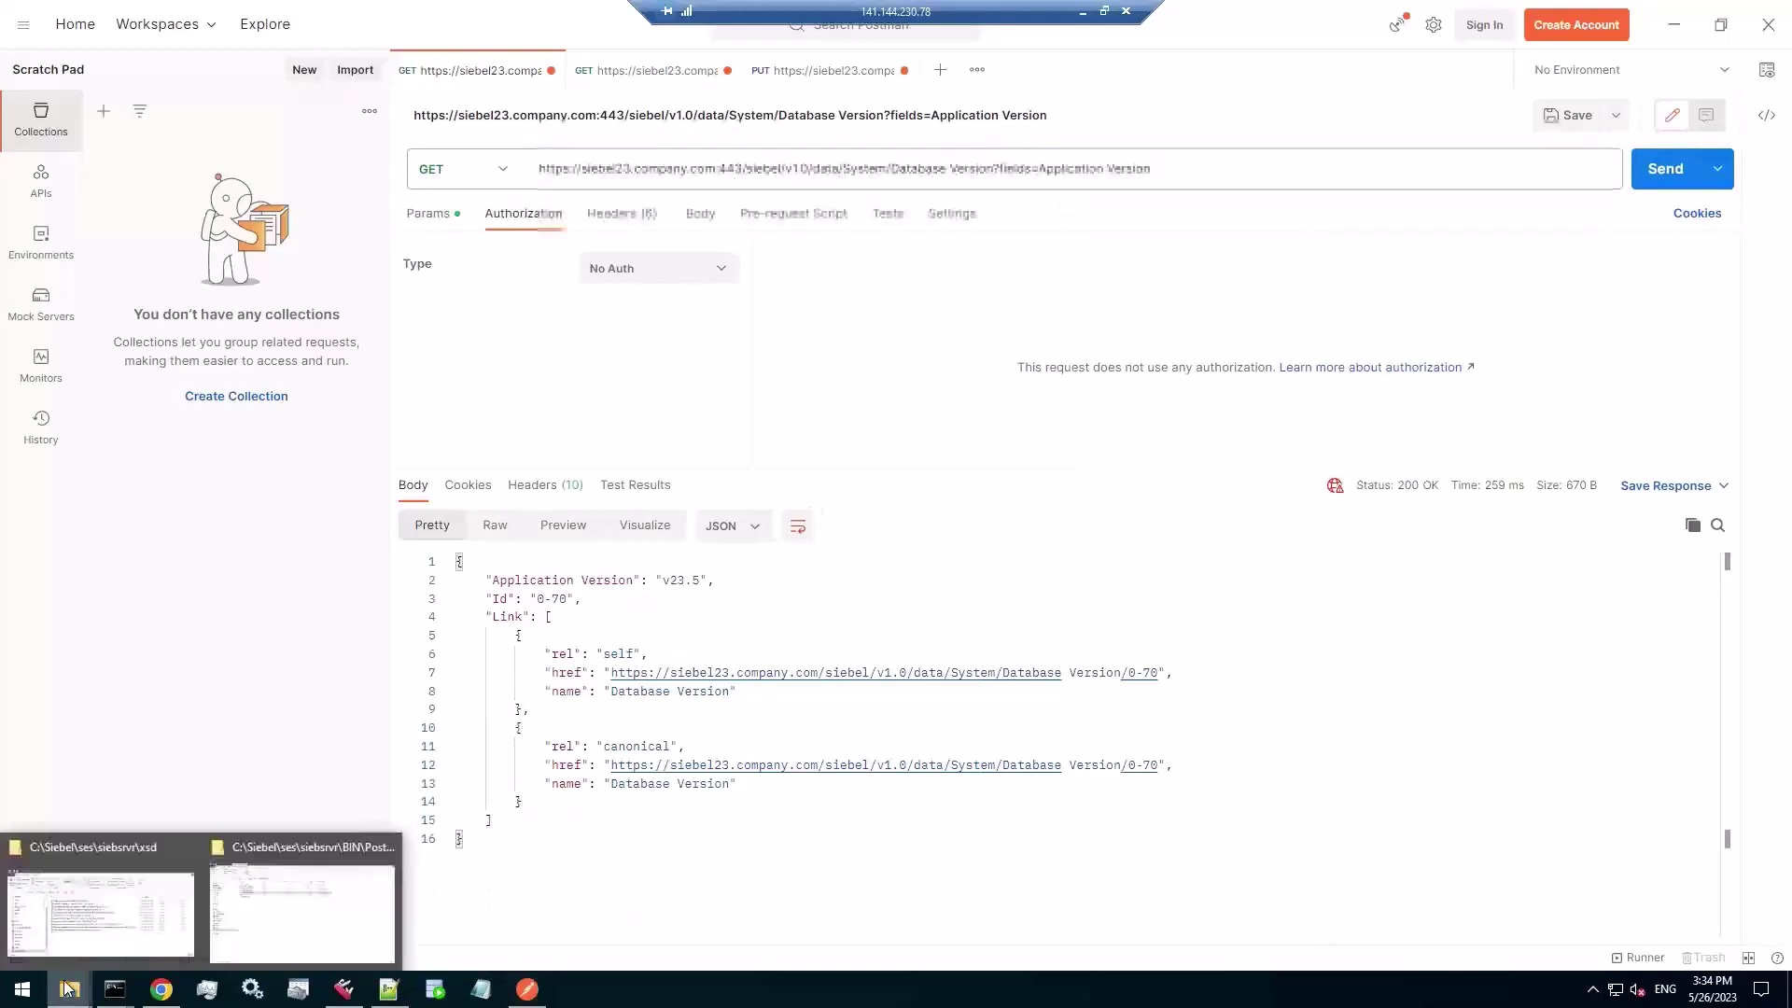
click(87, 943)
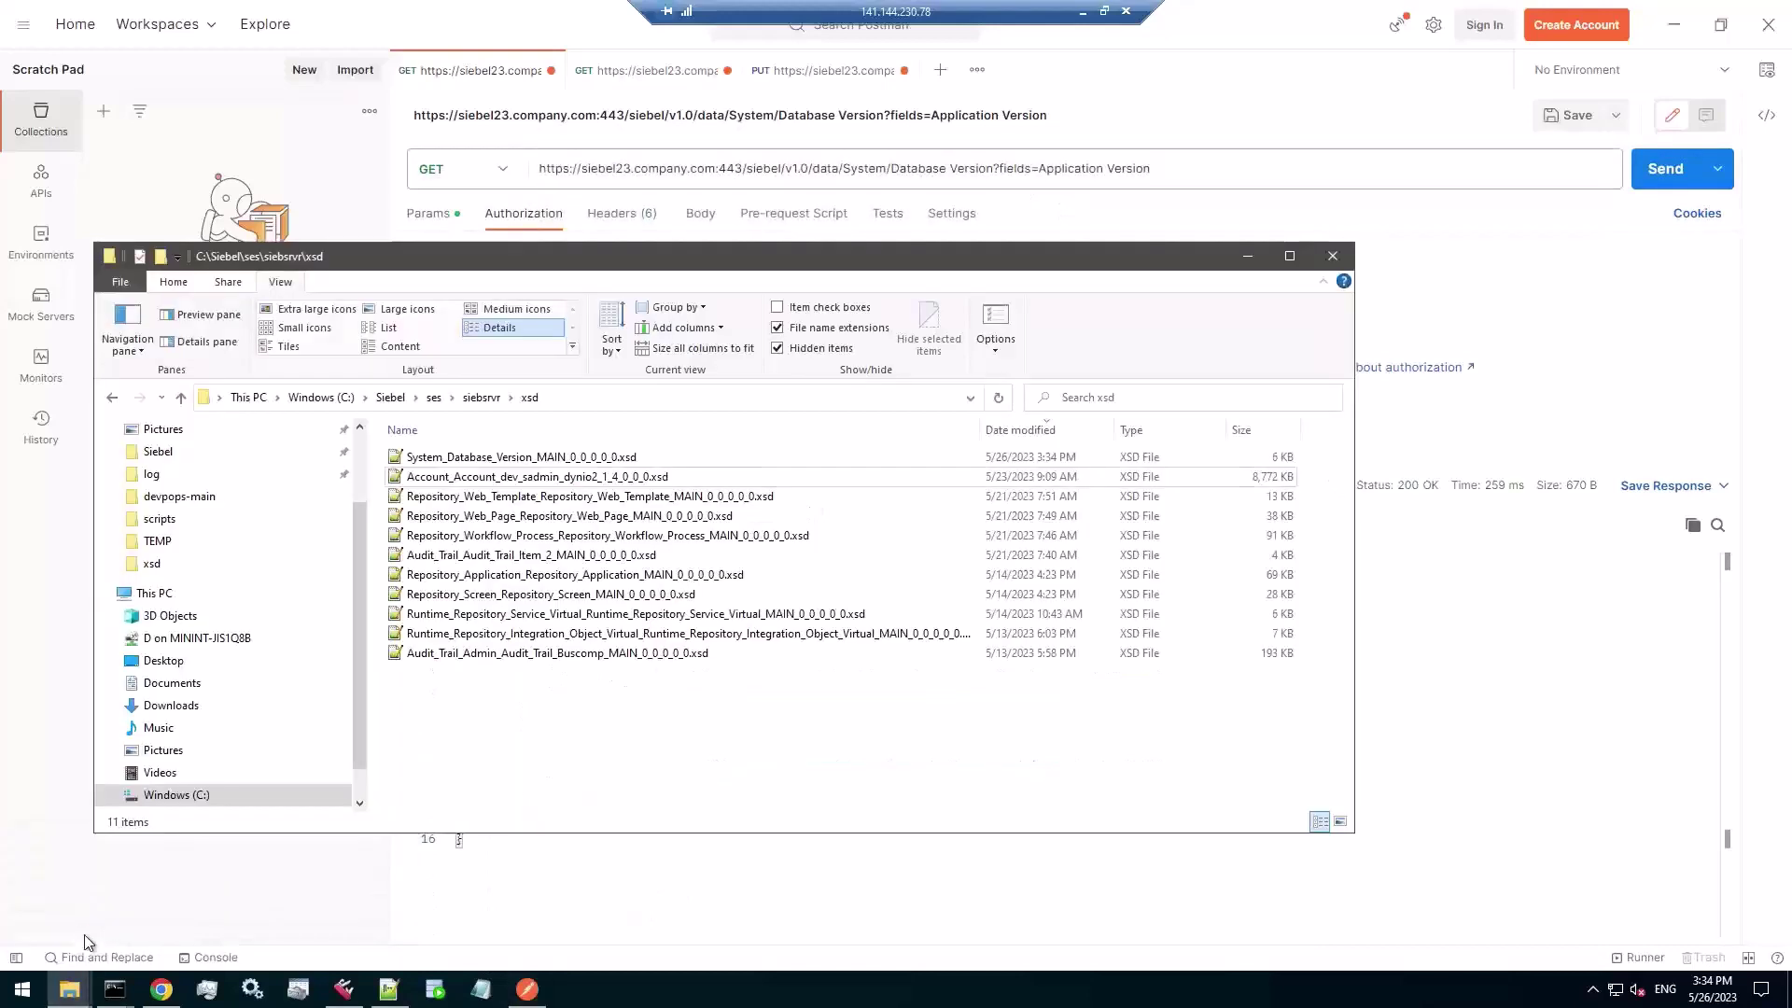
- Open System_Database_Version_MAIN_0_0_0_0_0.xsd in Notepad++, reload it, and view its DatabaseVersion fields
double_click(483, 457)
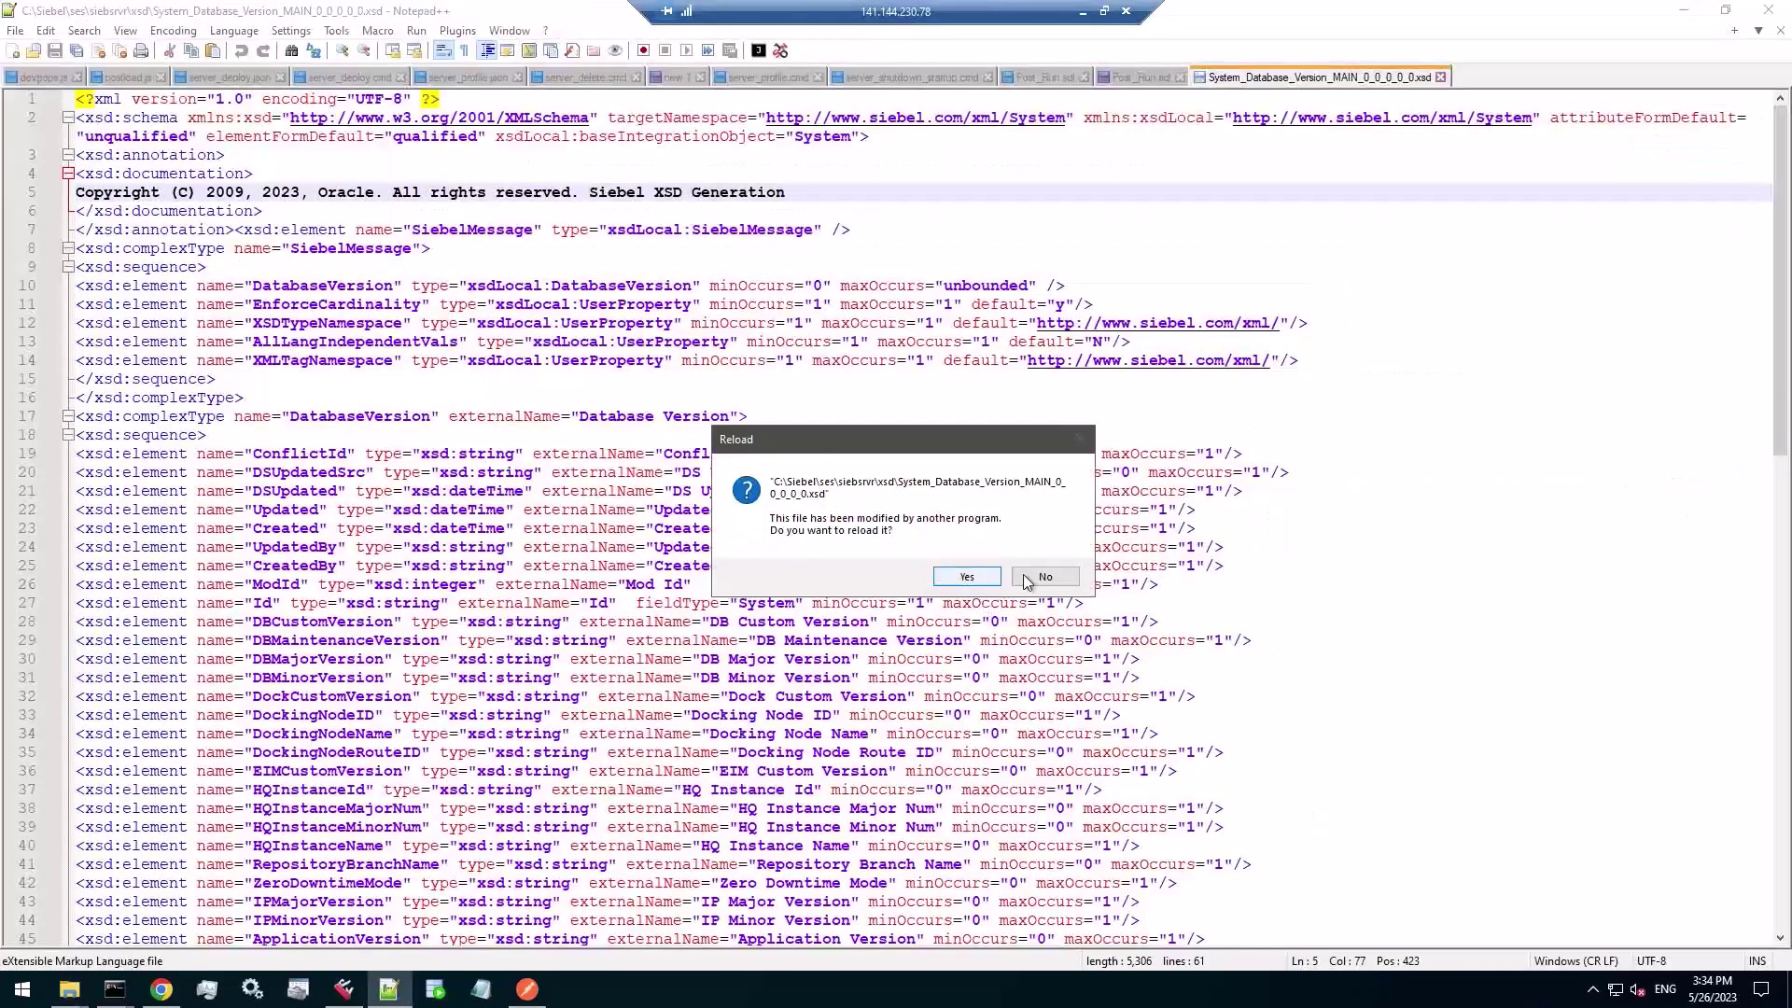
click(966, 577)
scroll(730, 650, down, 3)
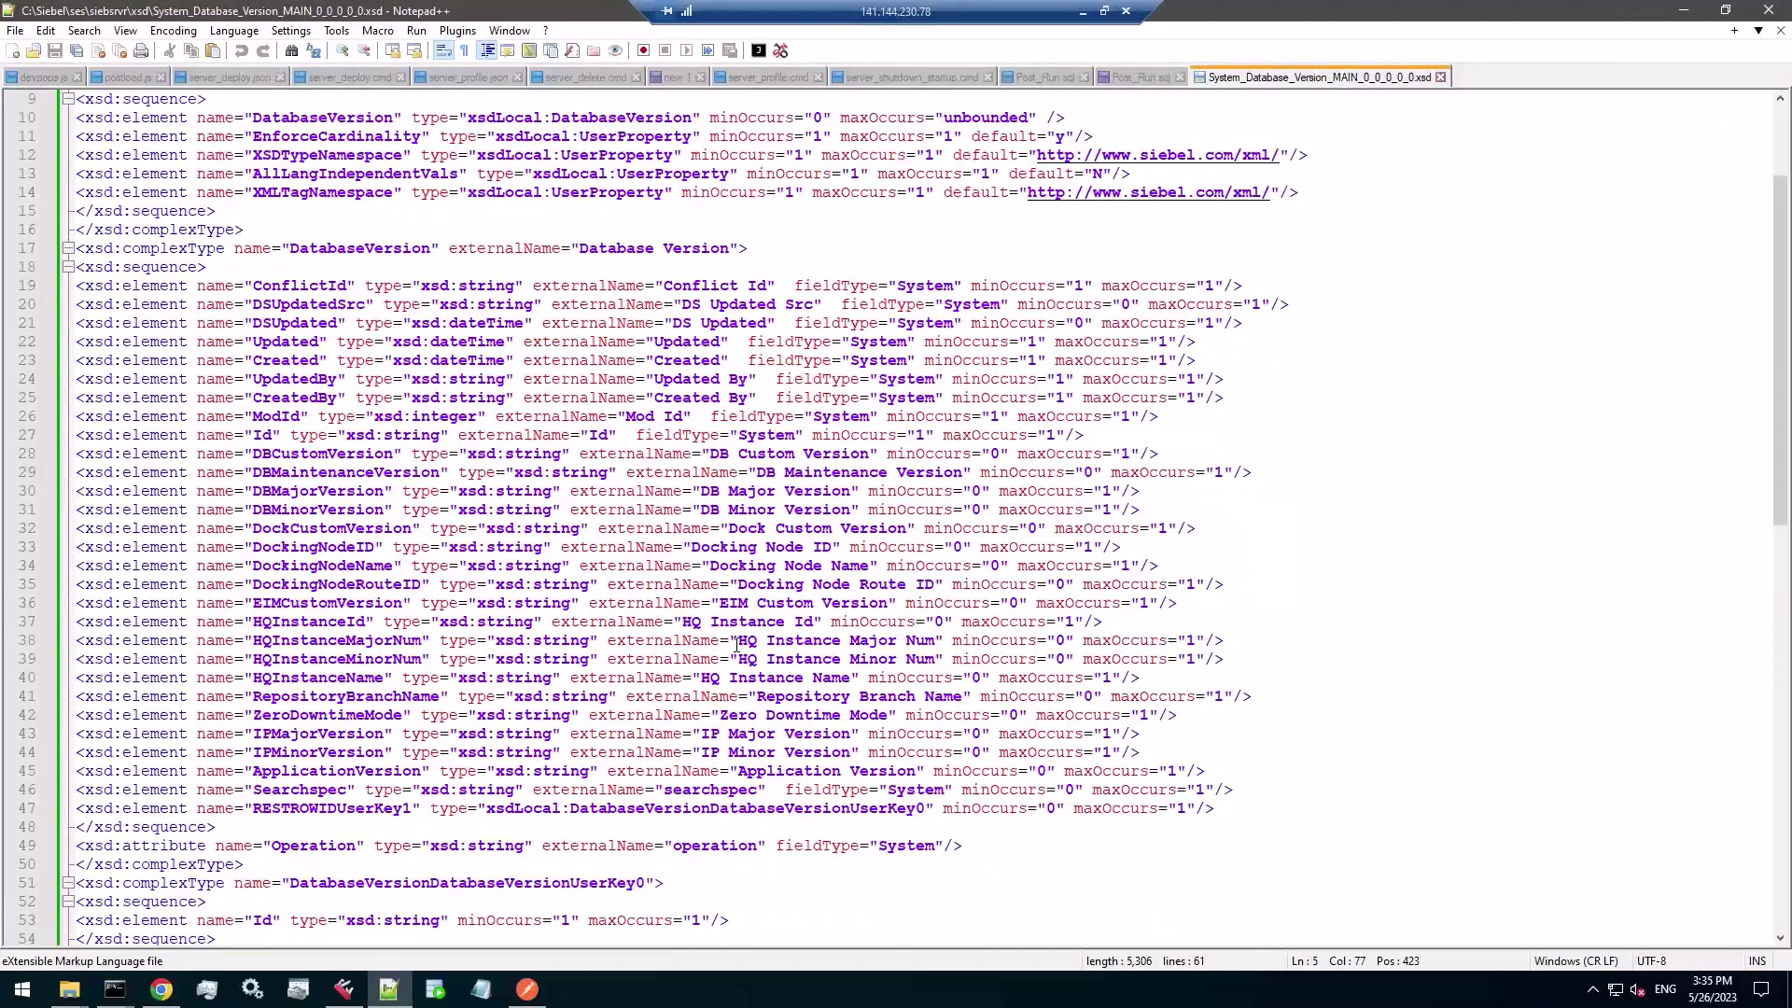
- Create a new Siebel Tools workspace named 'sdfsdf'
click(343, 989)
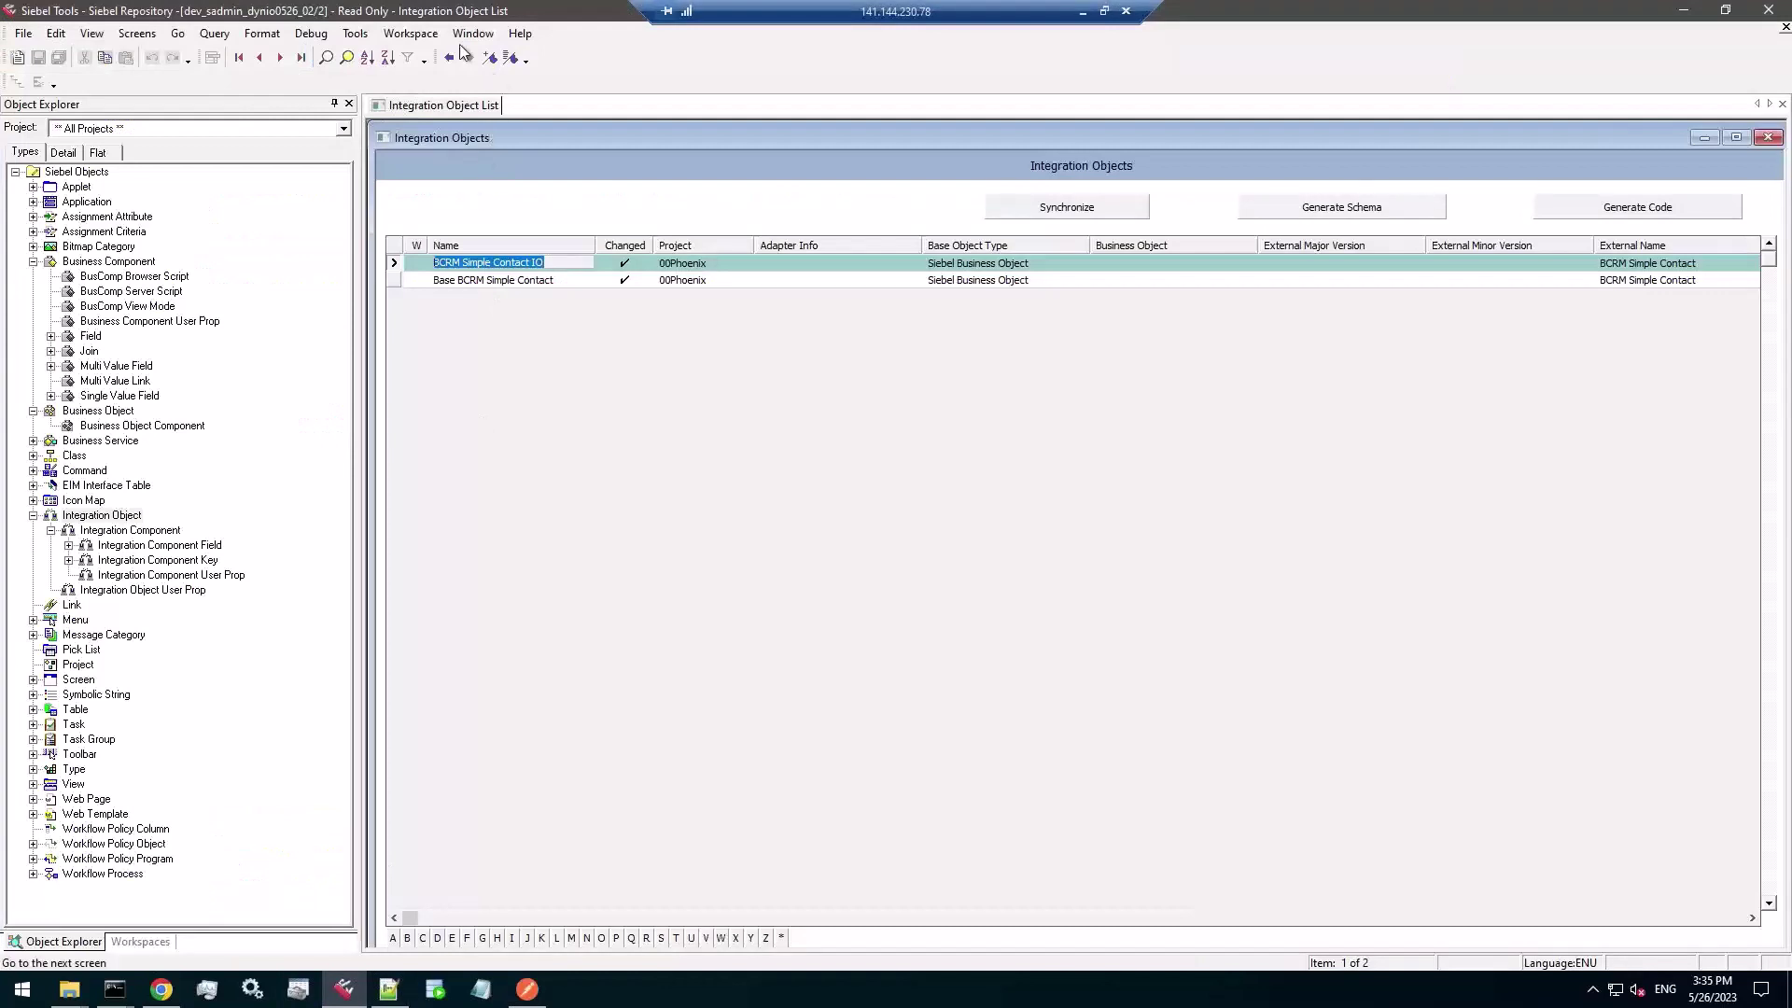
click(410, 33)
click(434, 49)
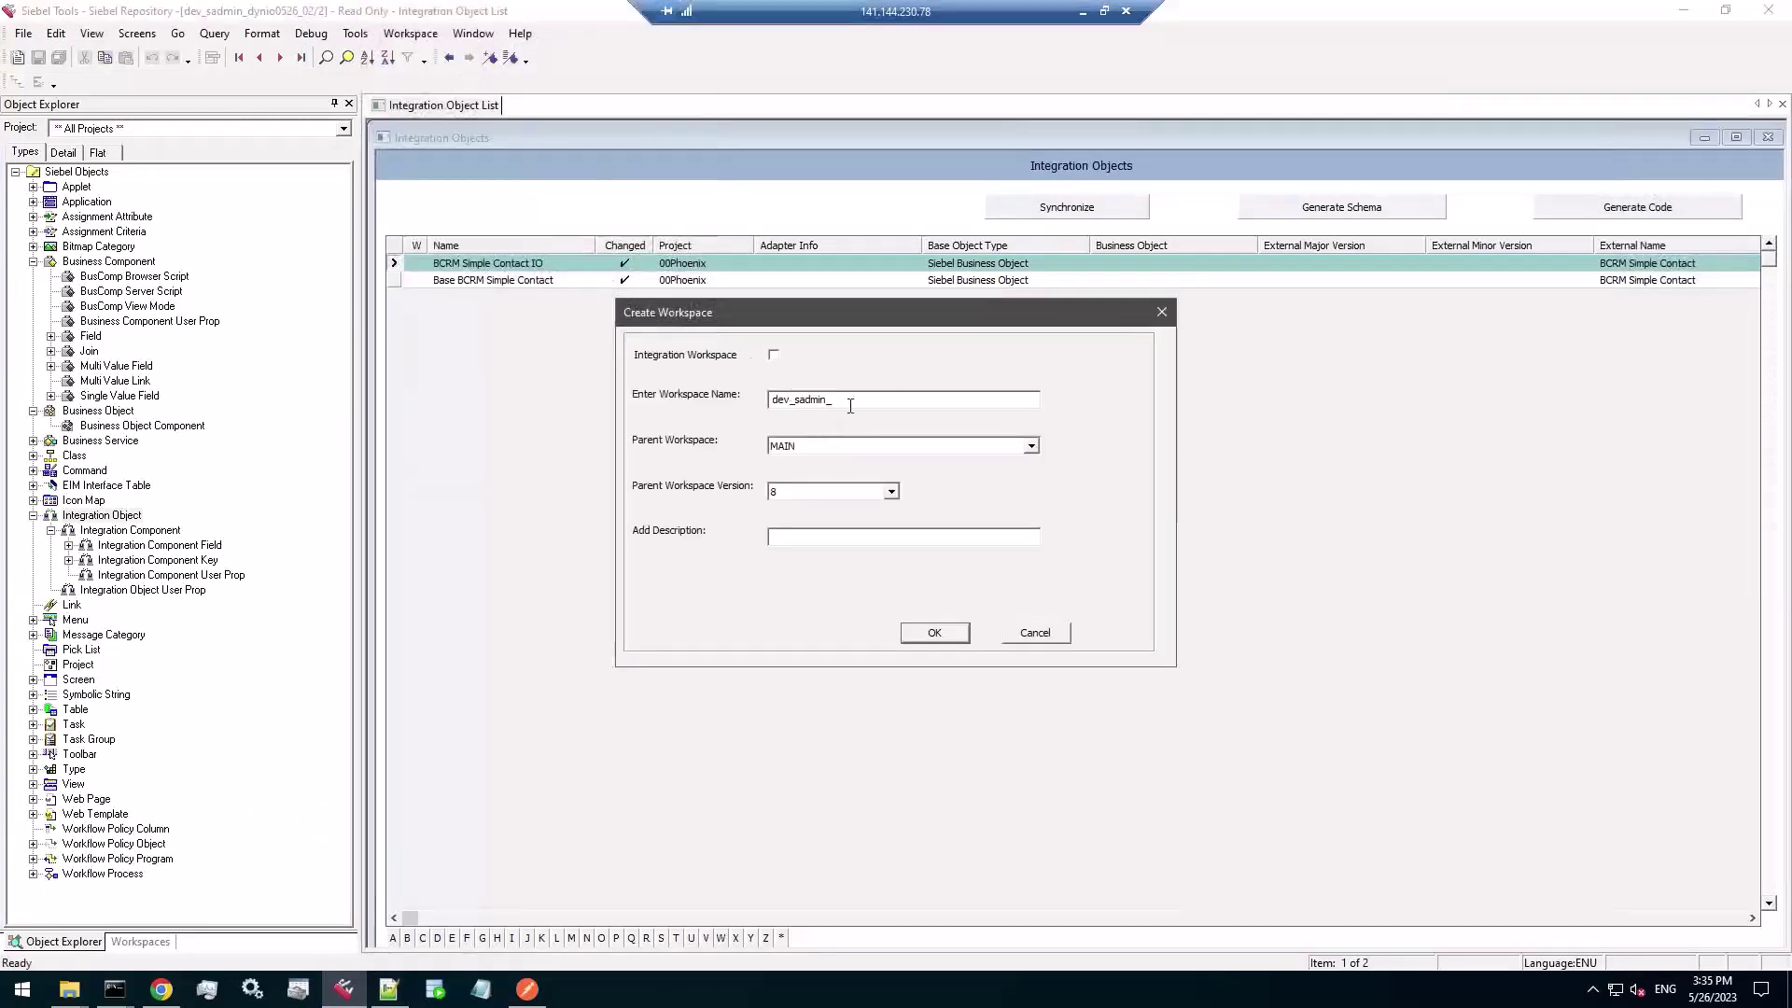
text(sdfsdf)
click(933, 634)
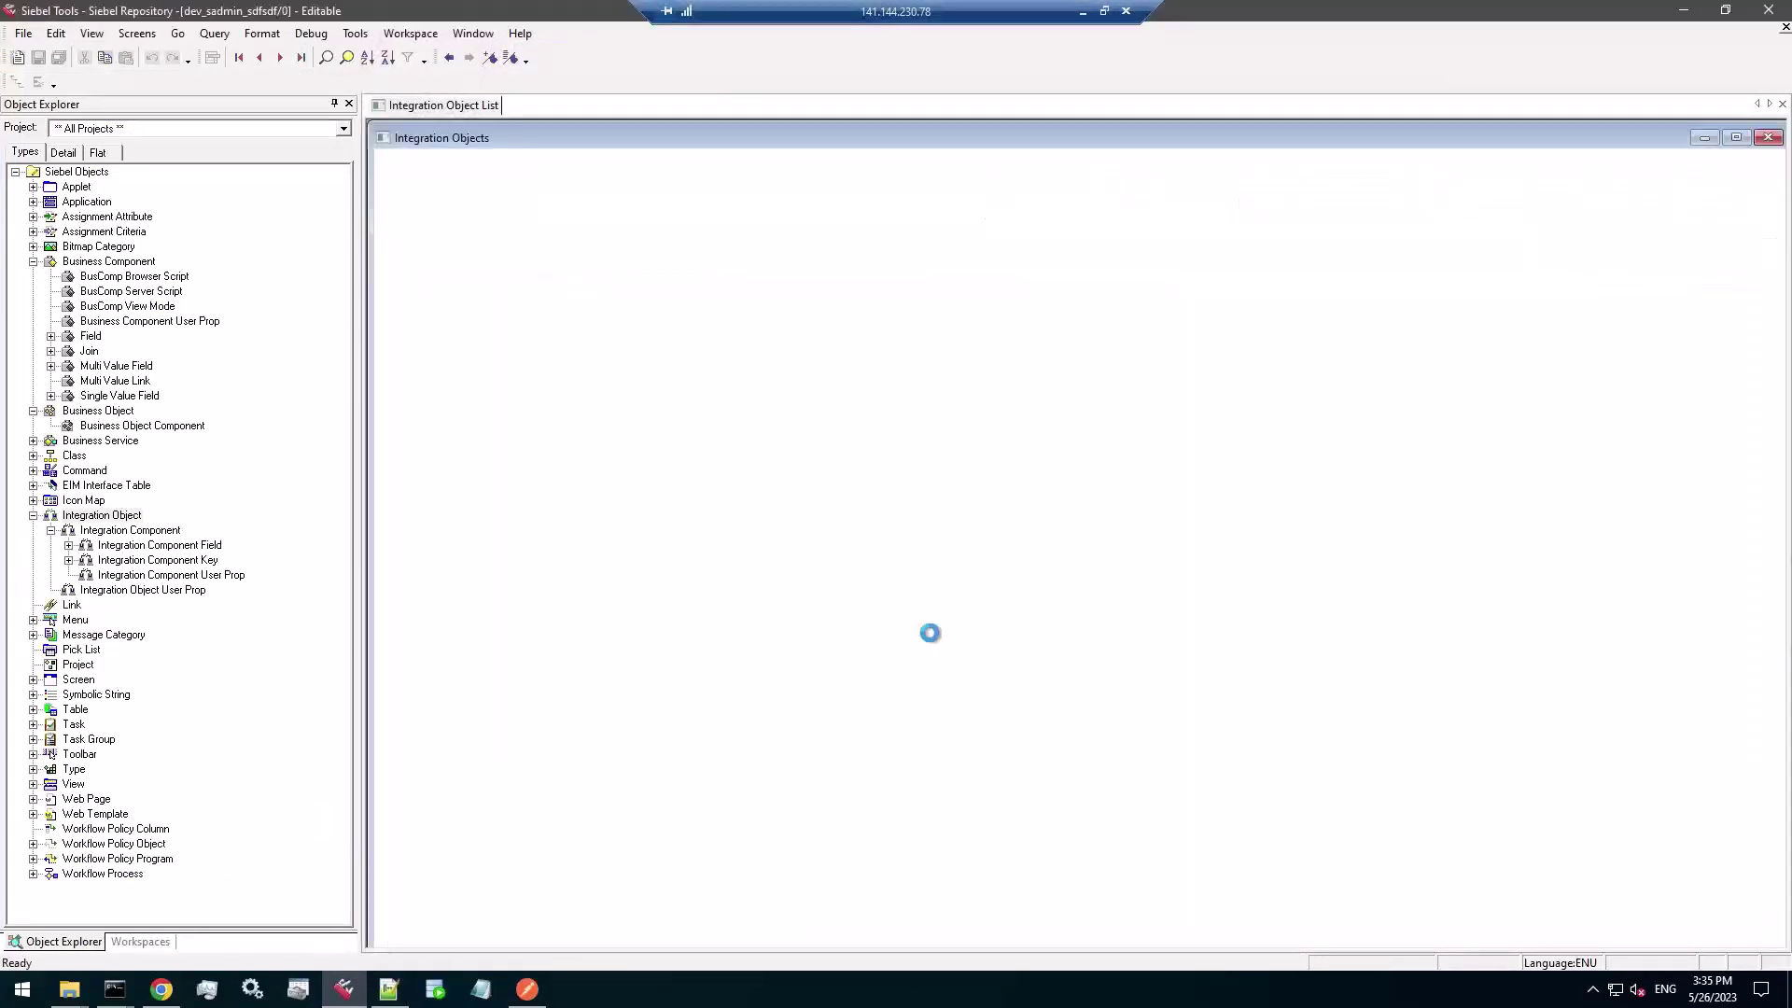
- Start a new integration object for project 00Phoenix with EAI Siebel Wizard as source
click(838, 371)
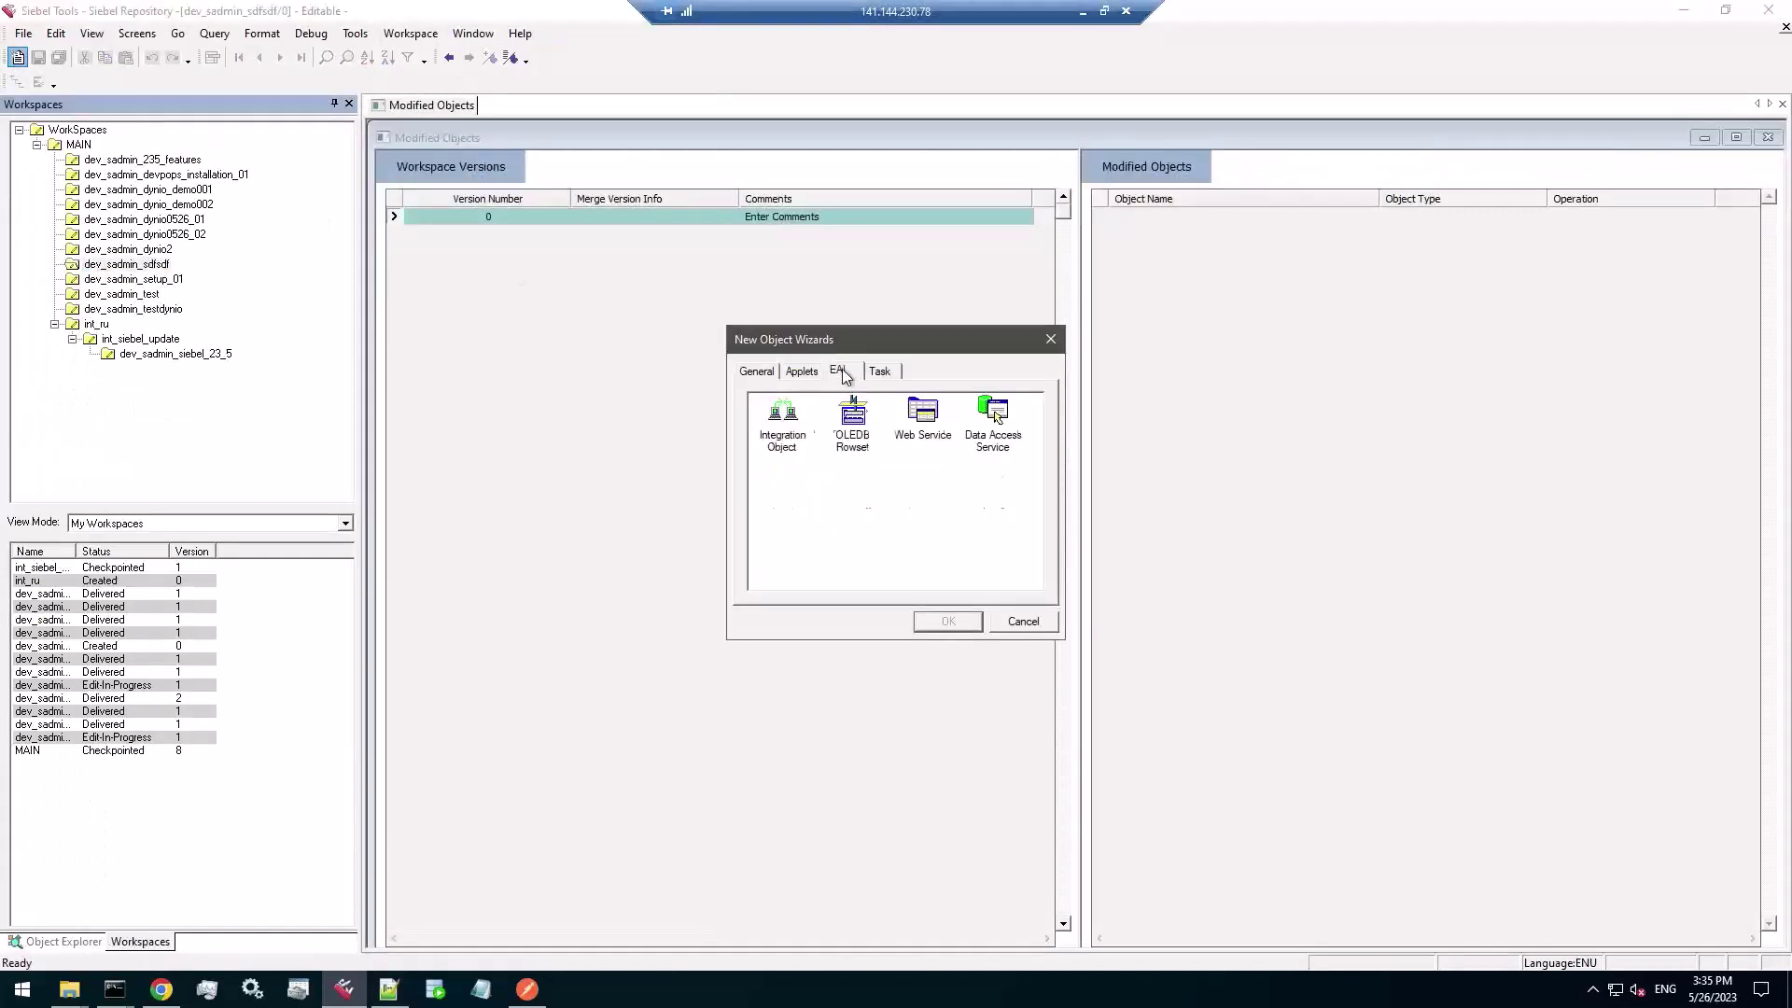
double_click(795, 438)
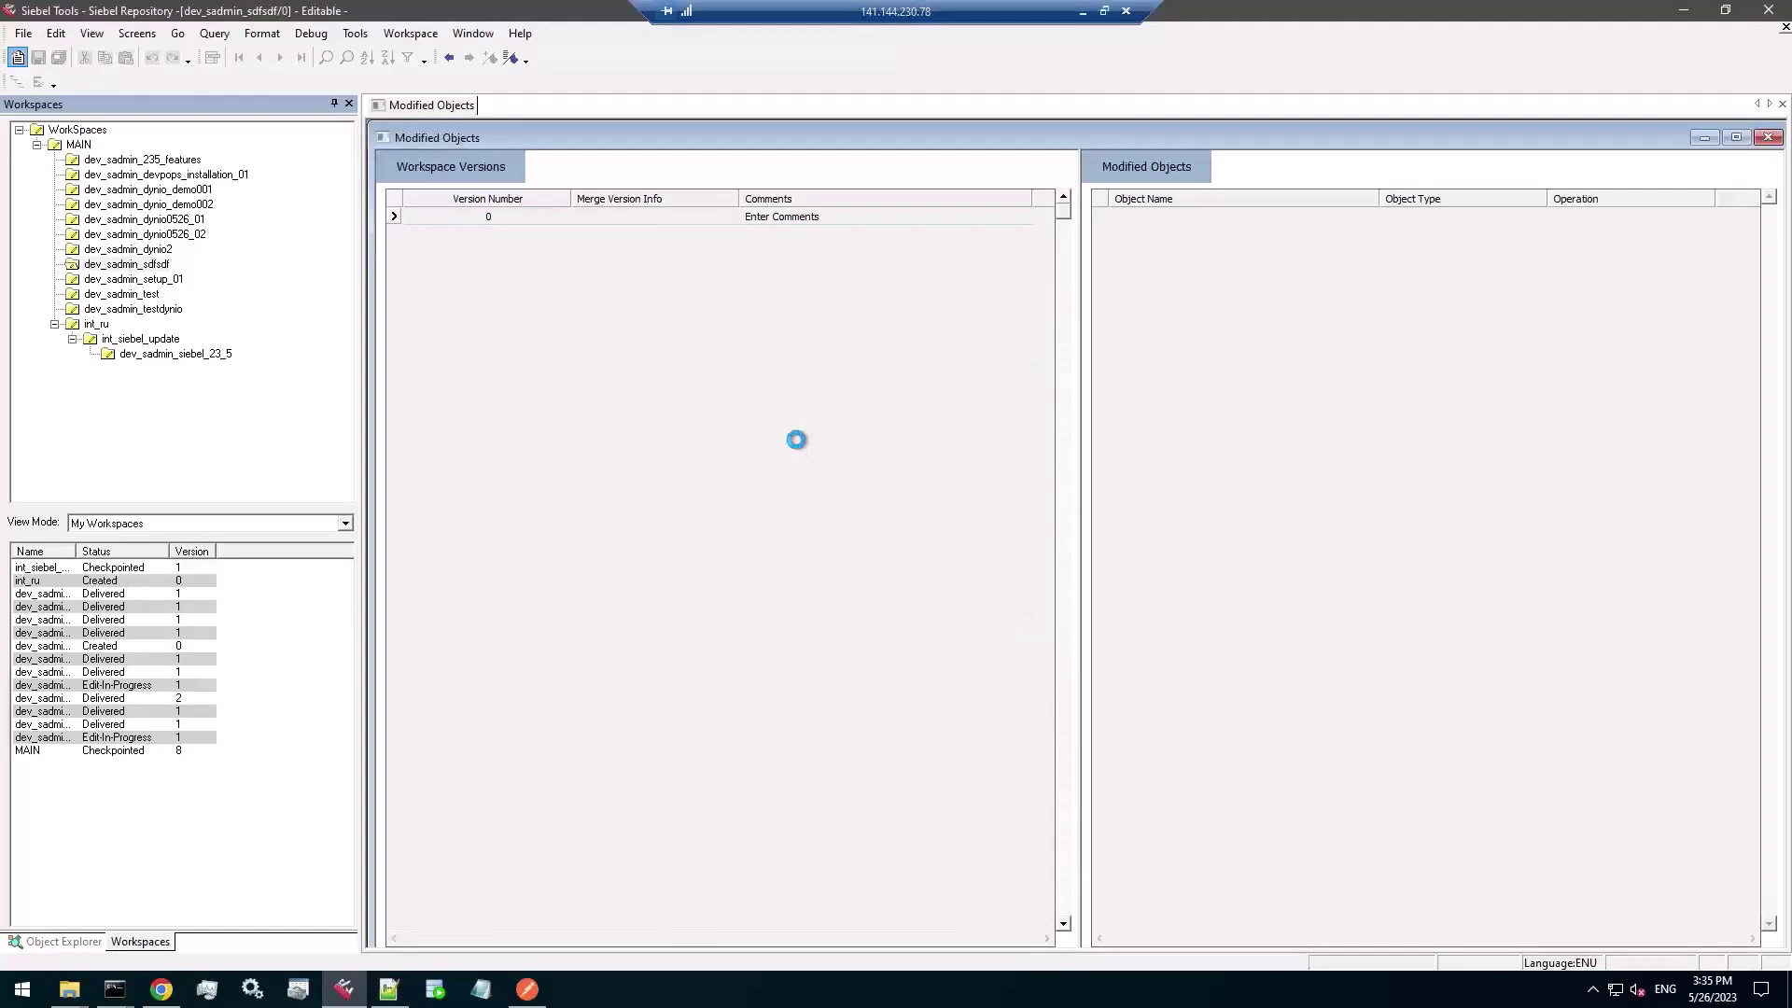
click(926, 400)
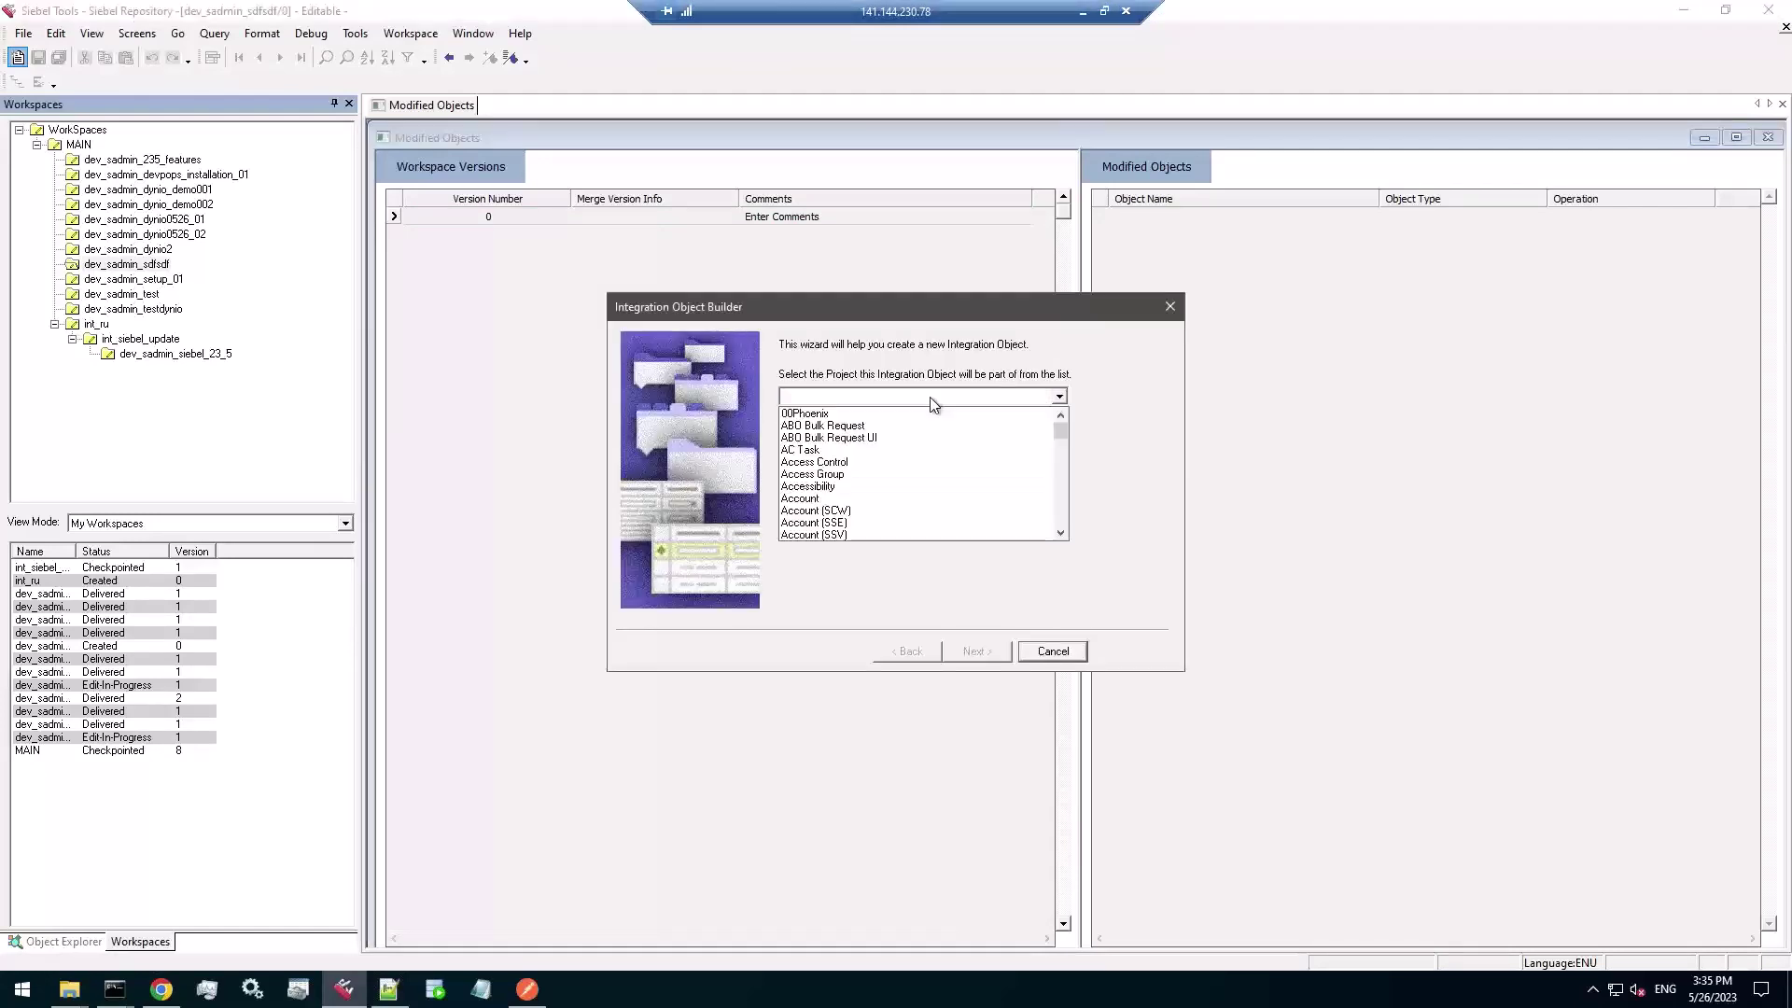
click(920, 418)
click(914, 460)
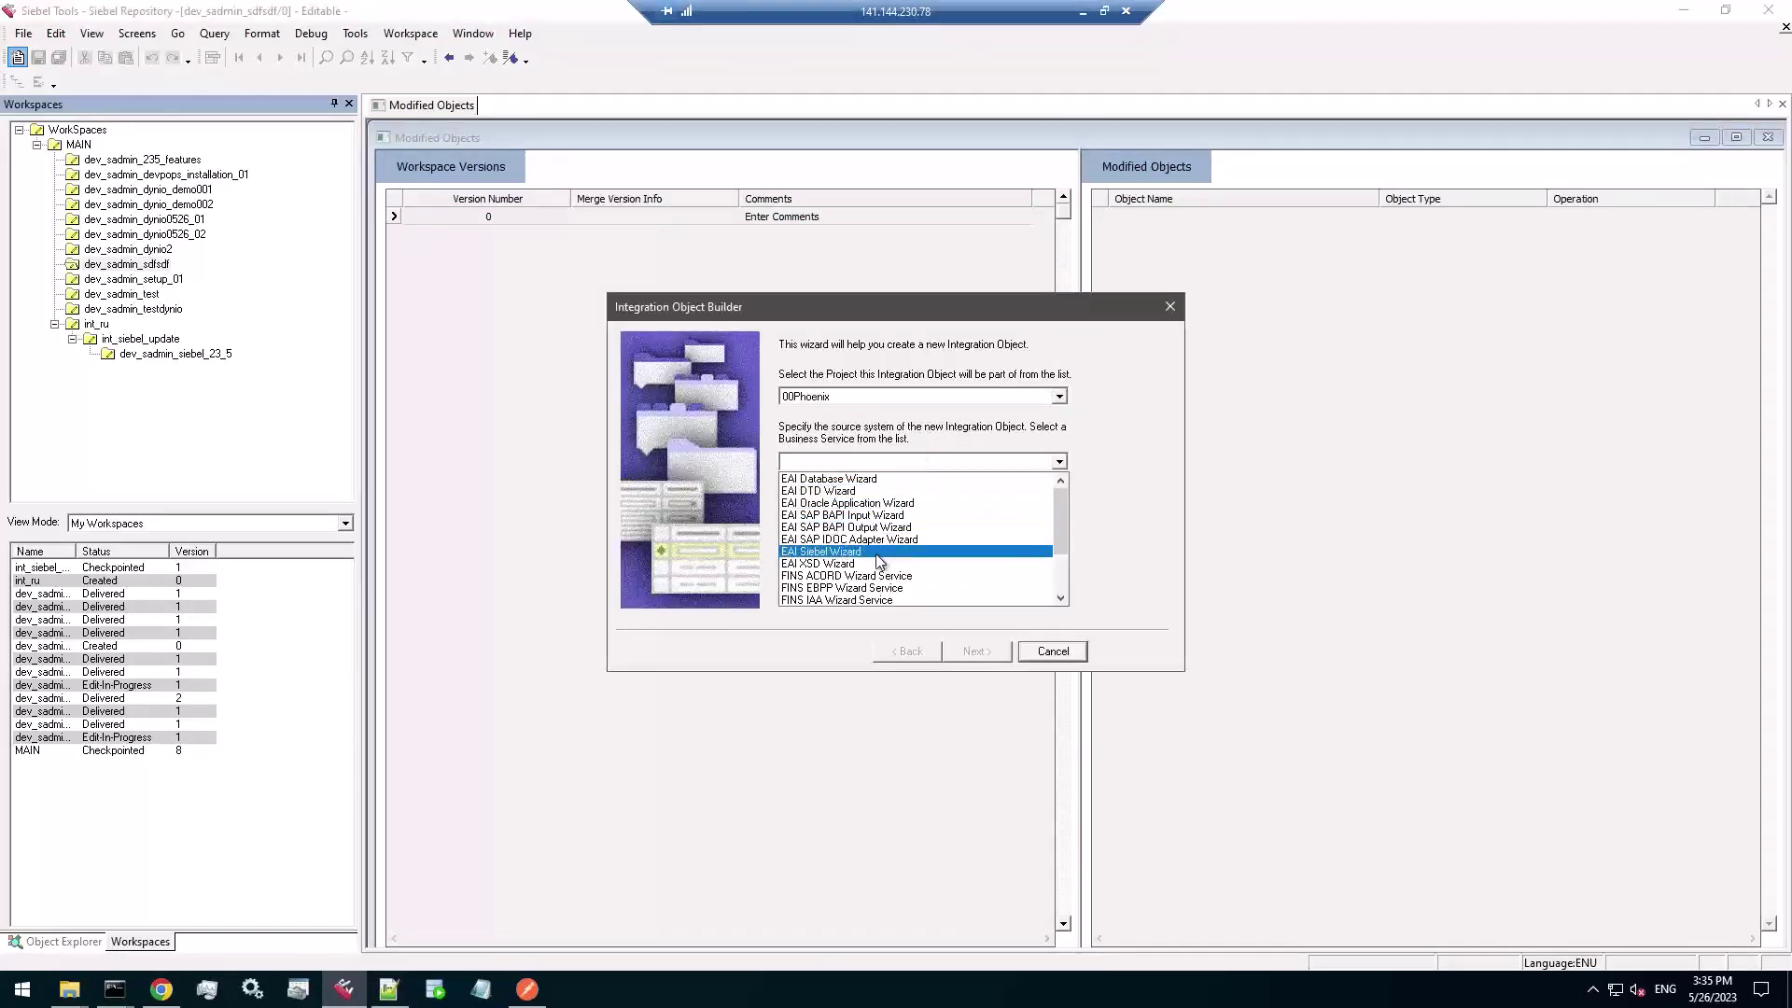
click(900, 551)
click(977, 651)
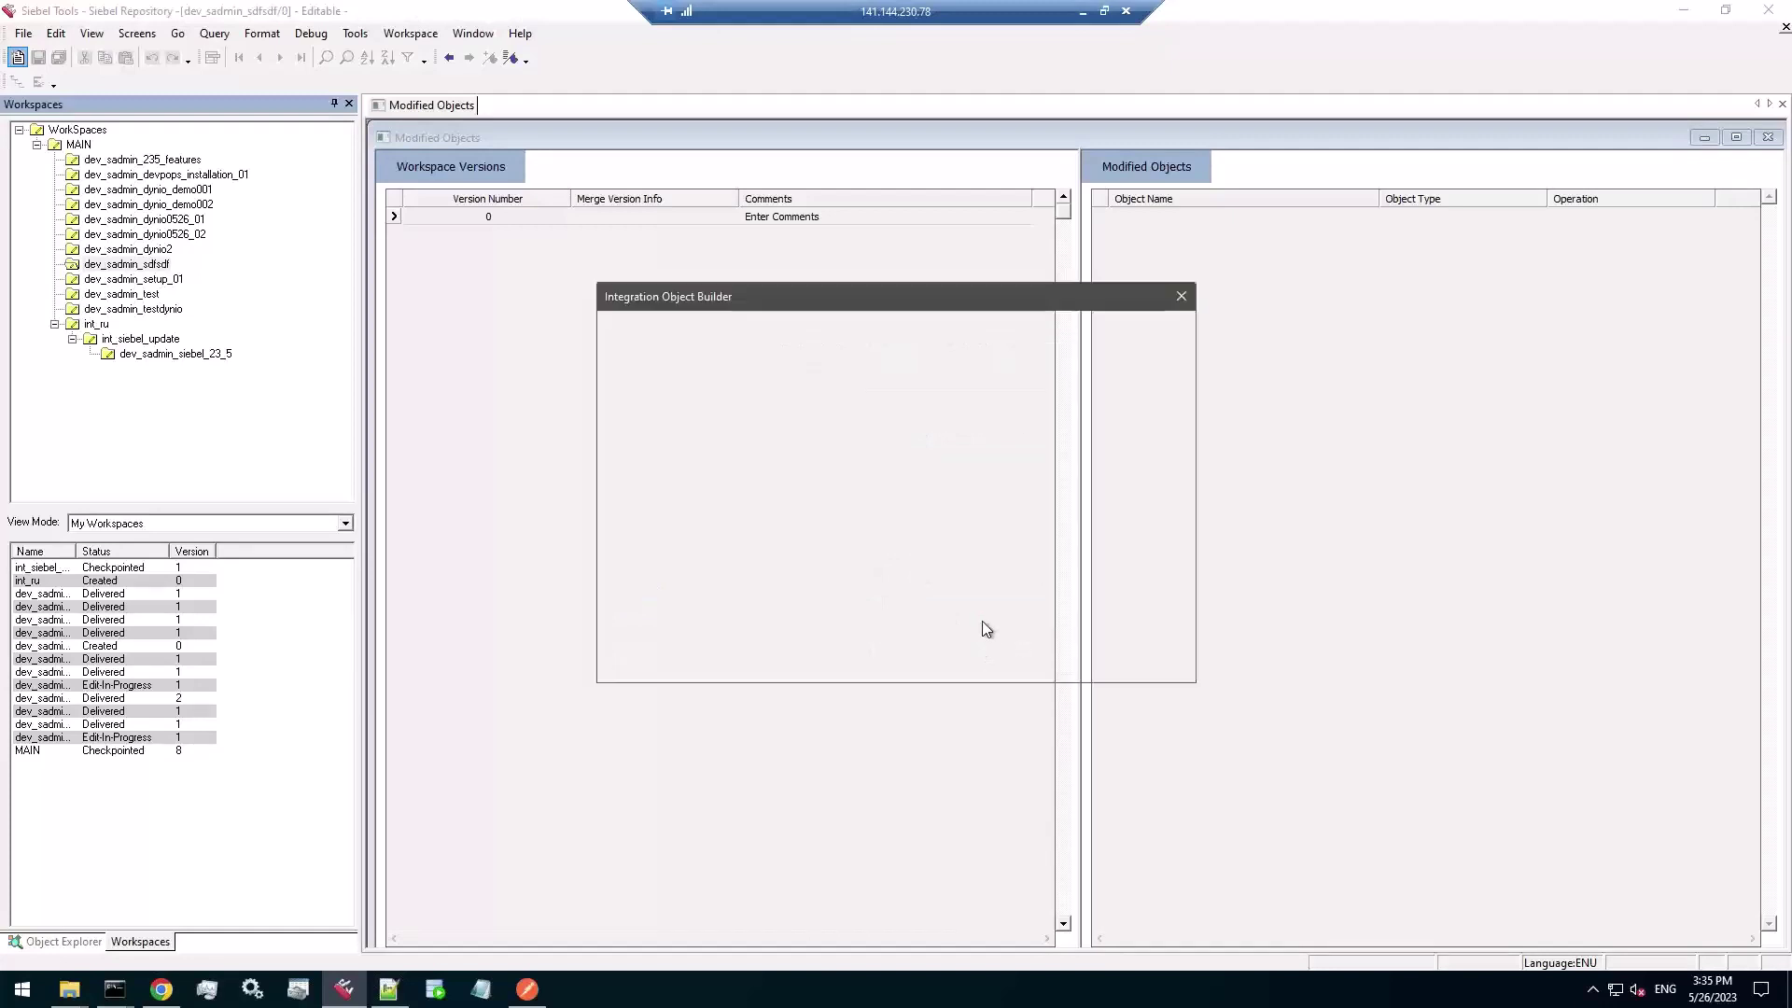
- Choose Sales Assessment as source object and root, and name the integration object 'TEST'
click(998, 357)
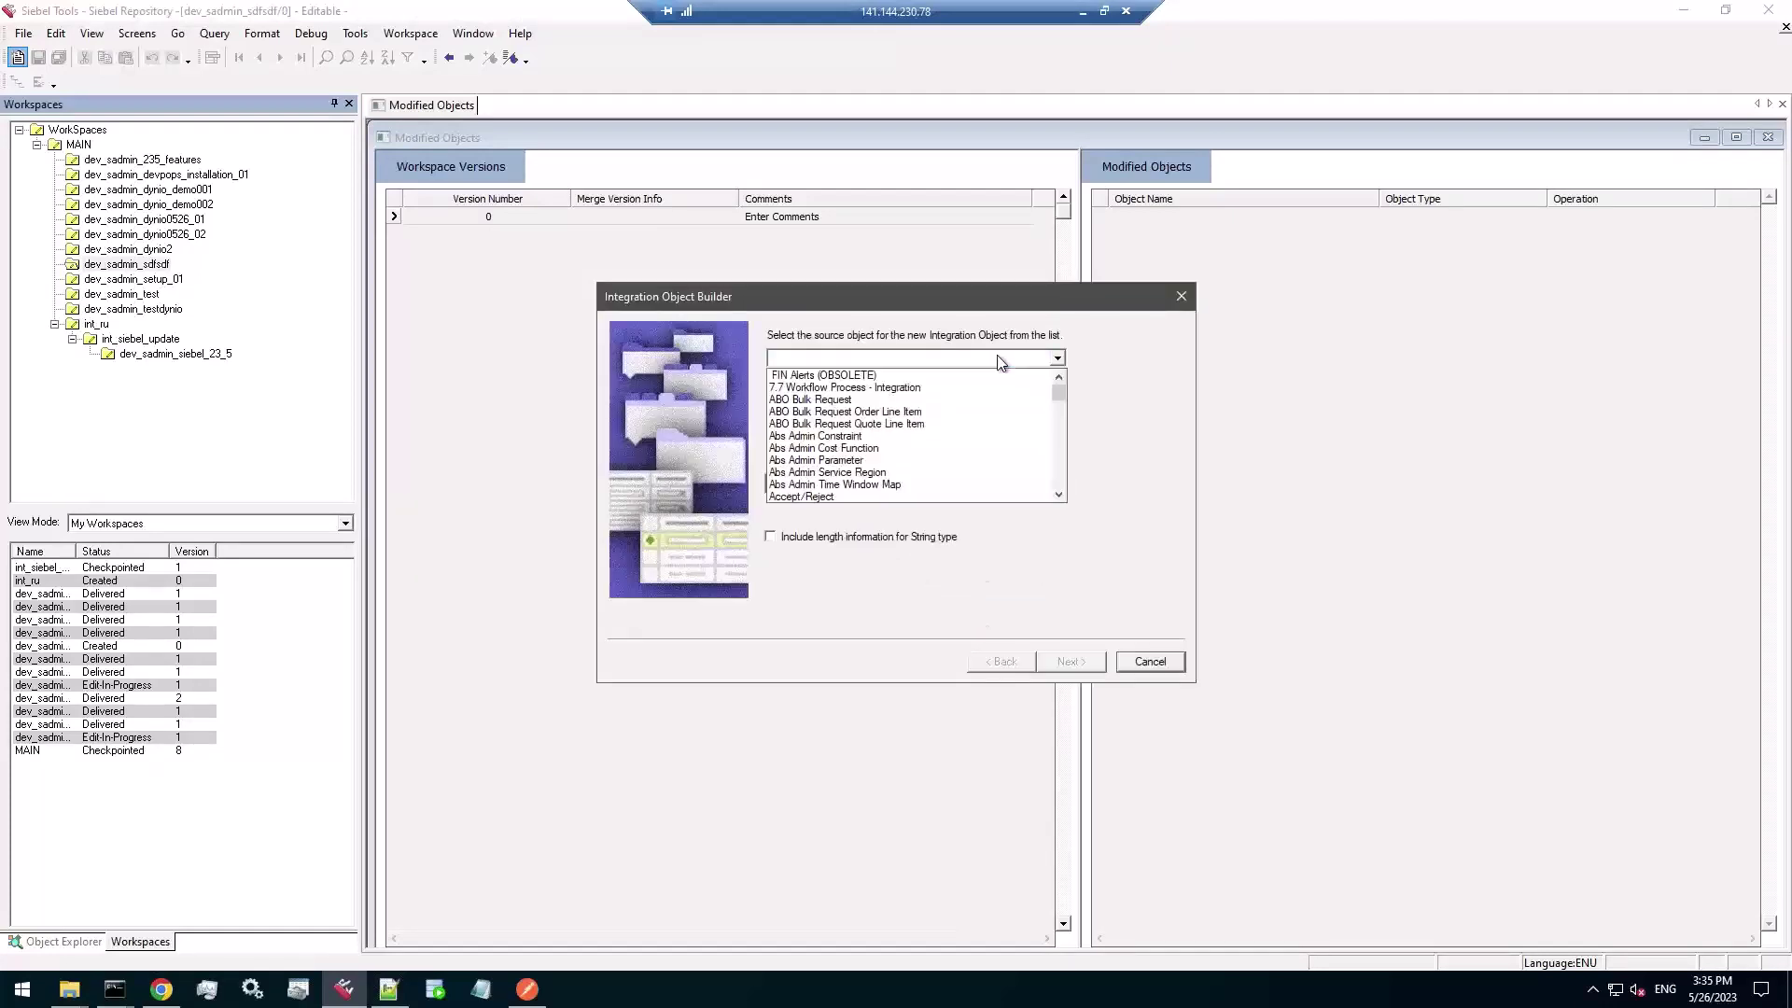
text(s Assessment)
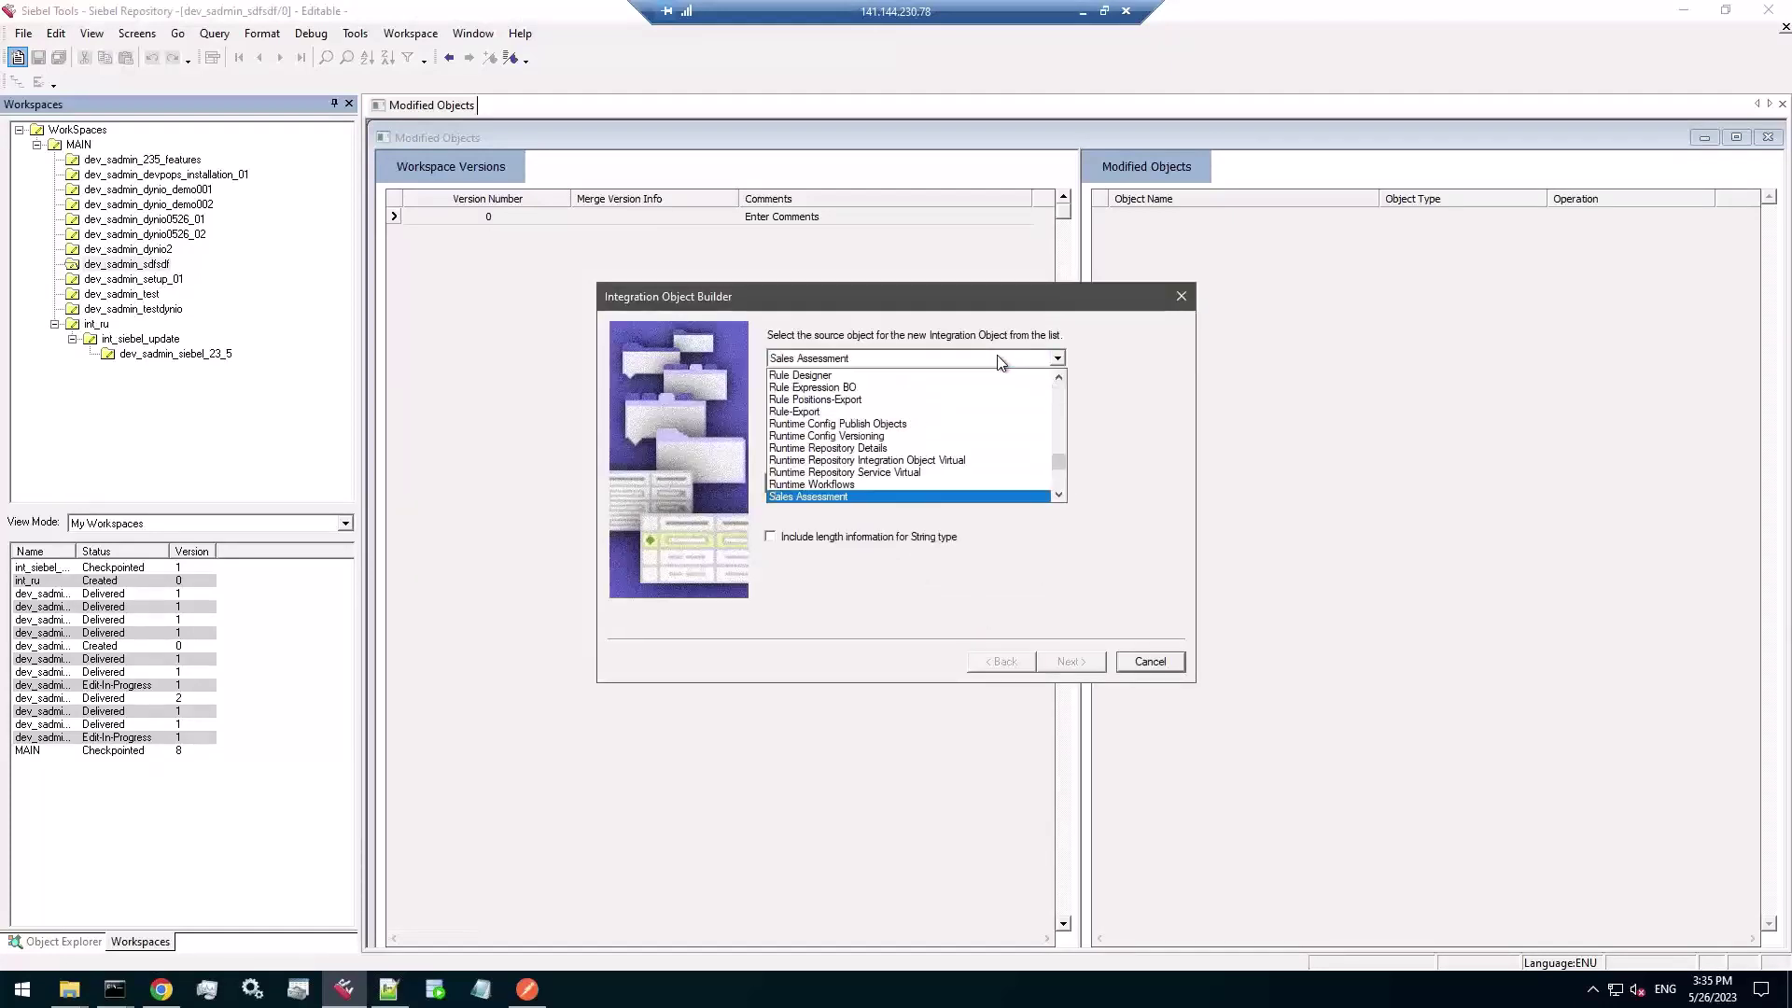
click(853, 496)
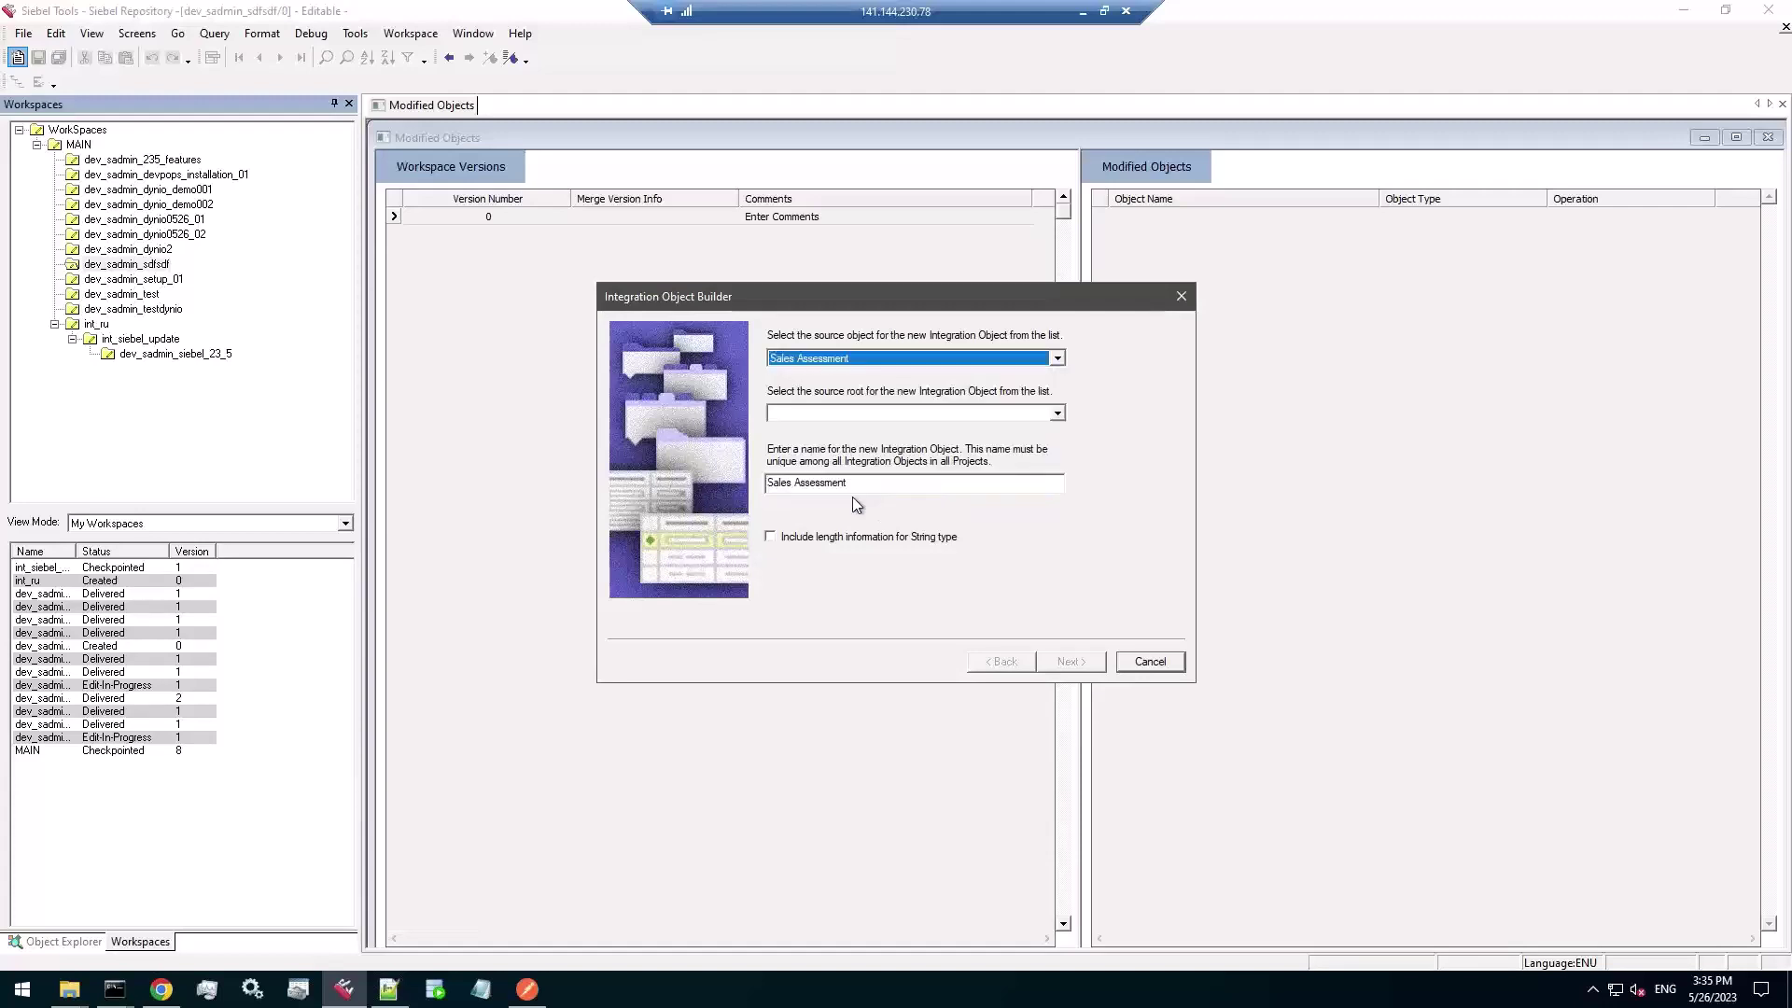
click(894, 412)
click(881, 430)
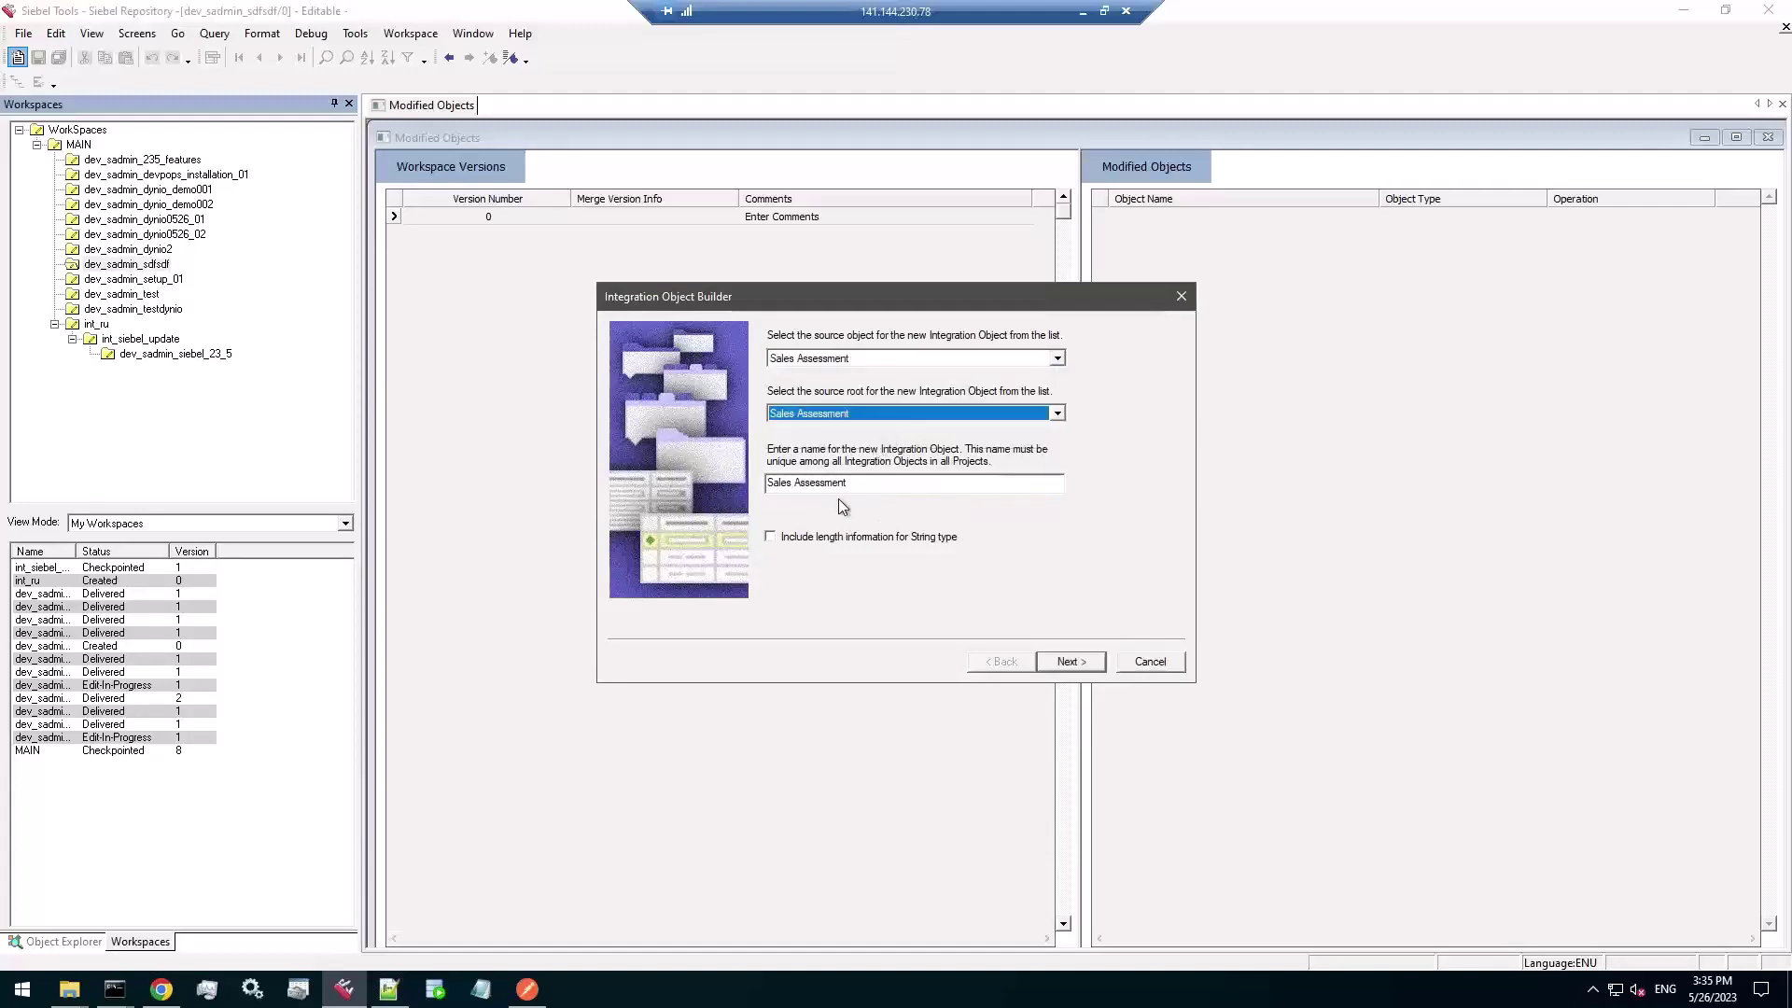
click(768, 483)
text(T)
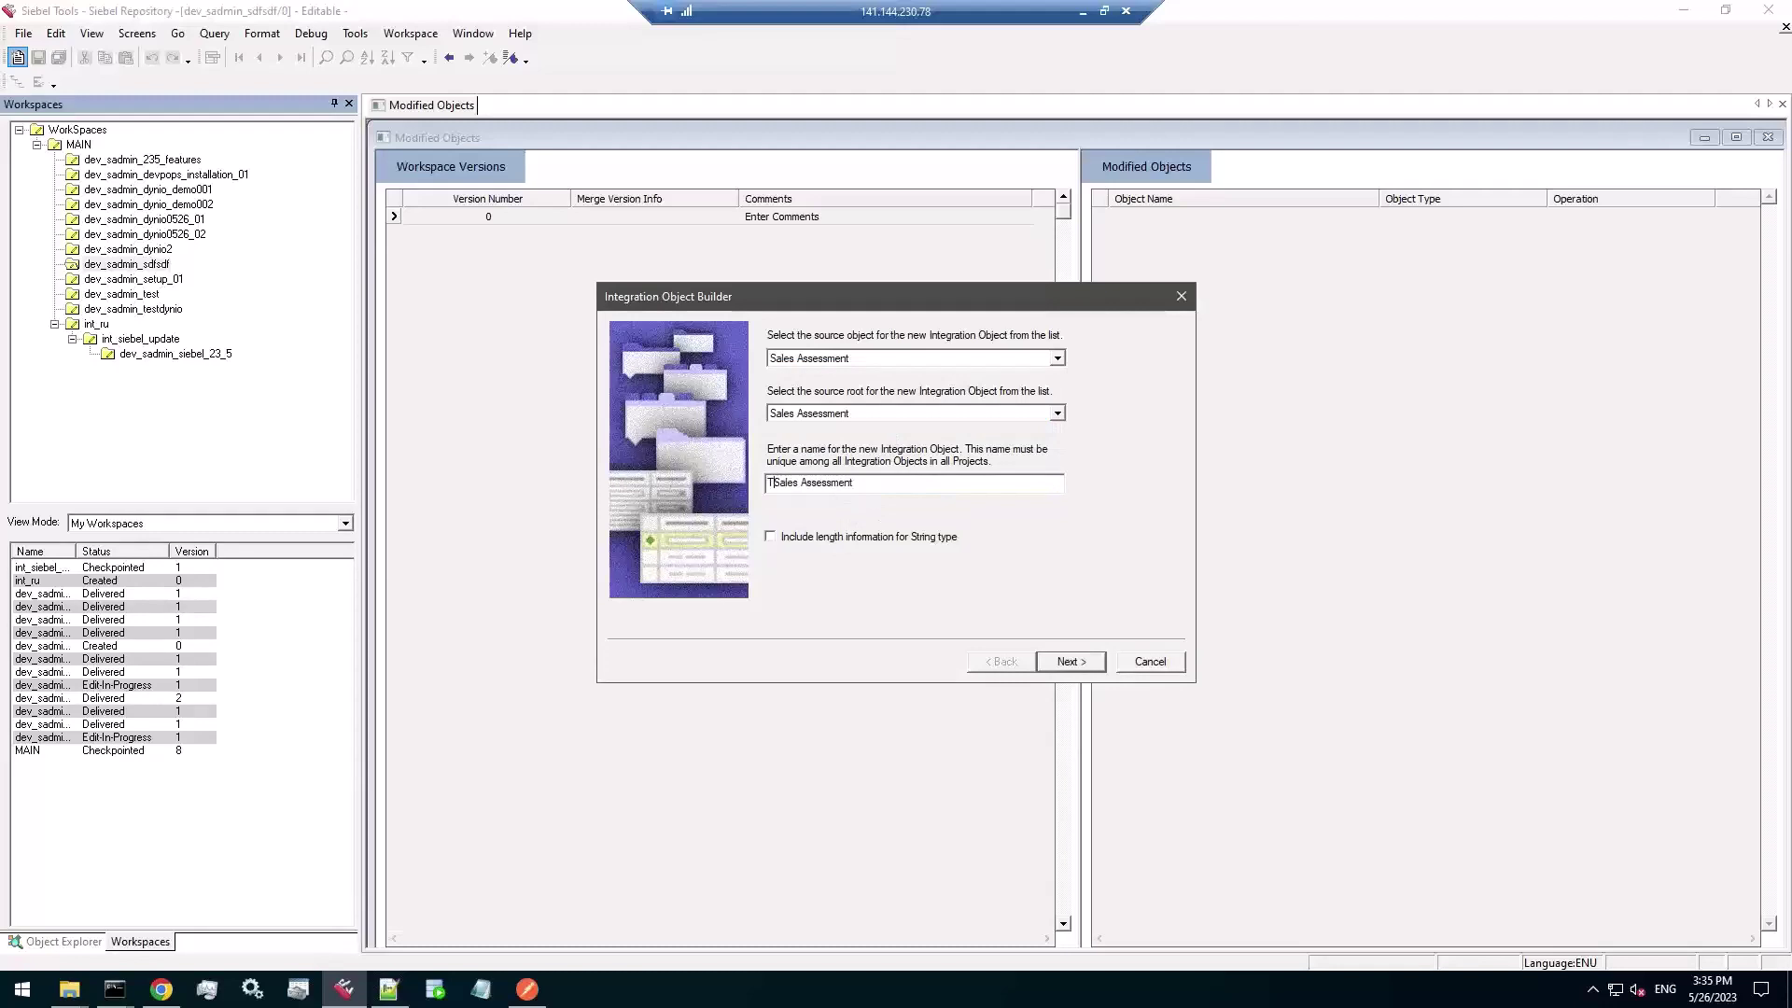
text(EST)
click(1070, 662)
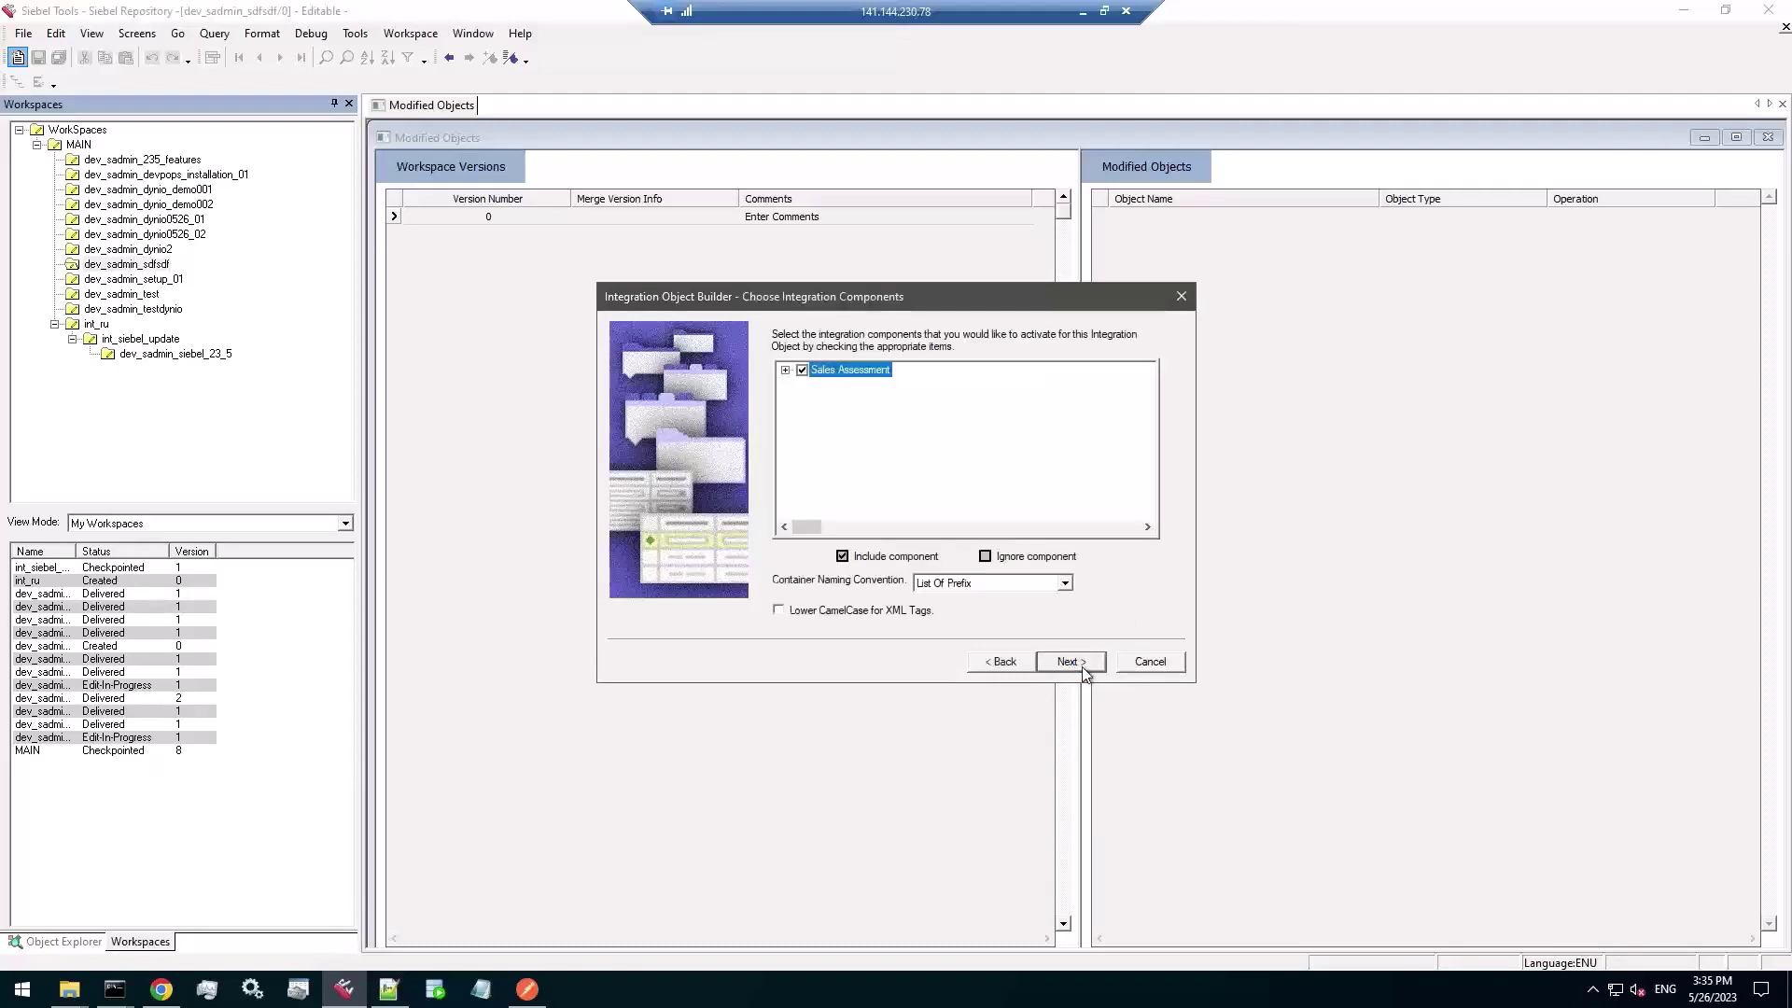
- Expand the Sales Assessment components, cancel the wizard, and minimize the remote session to show the slides
click(785, 369)
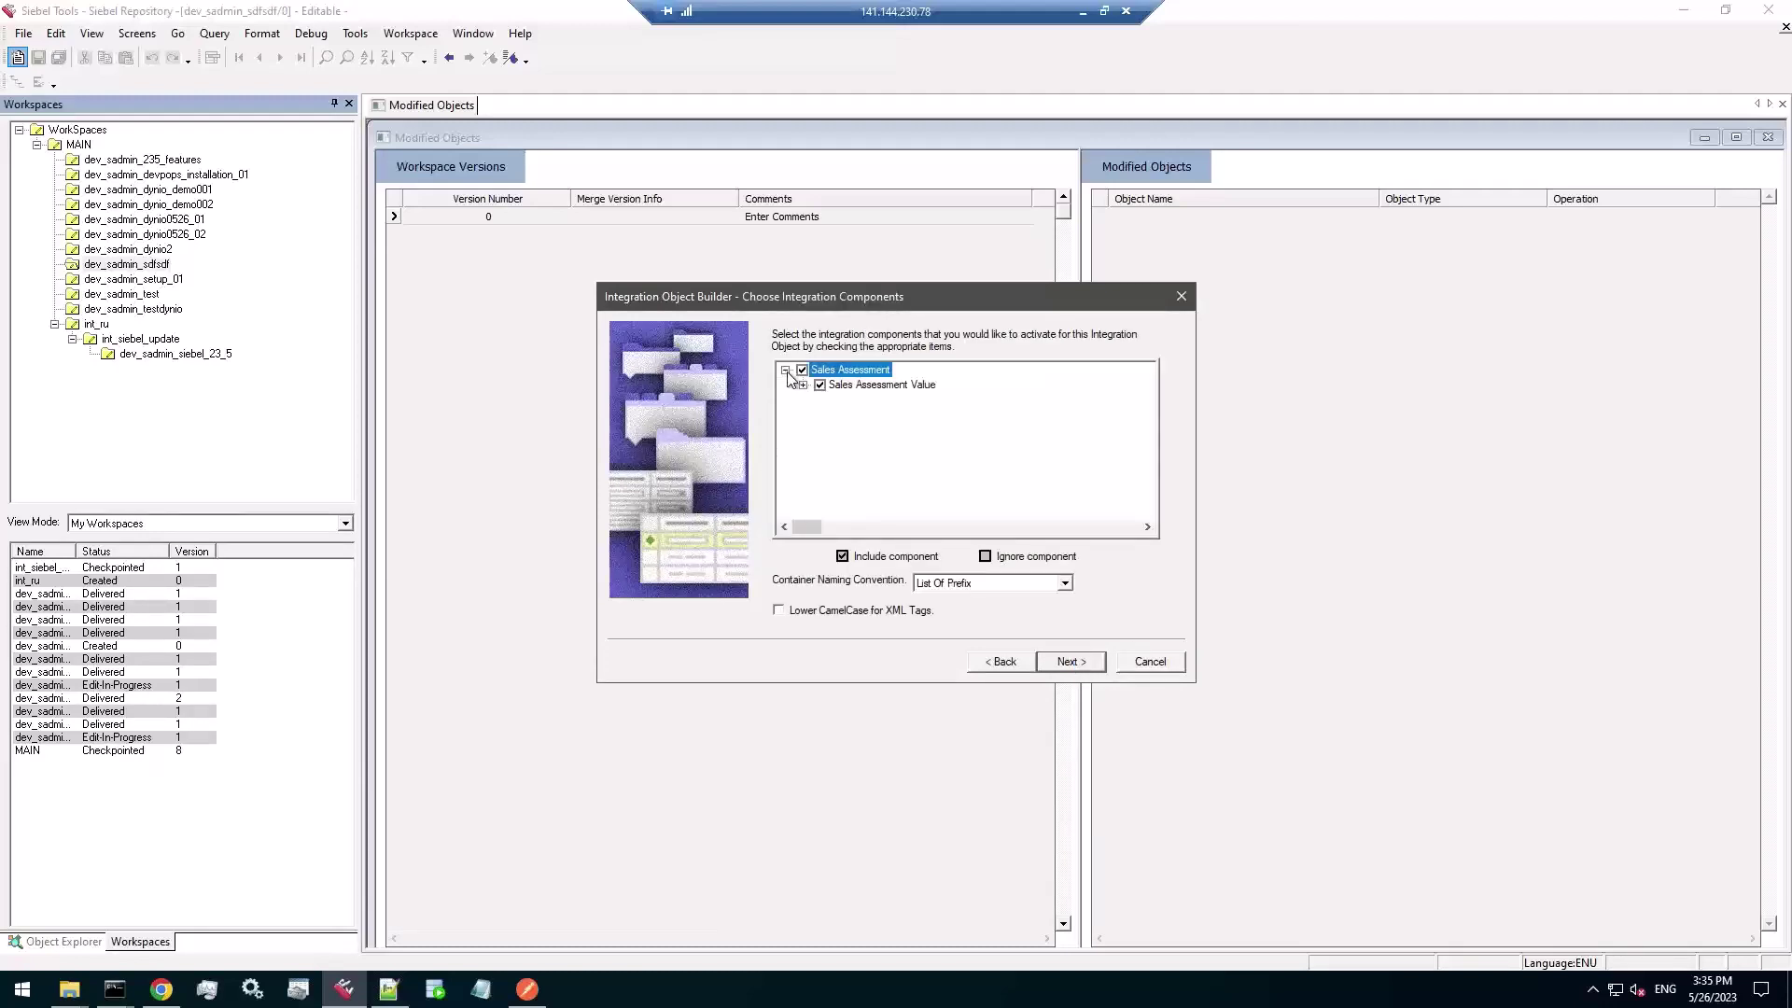
click(803, 384)
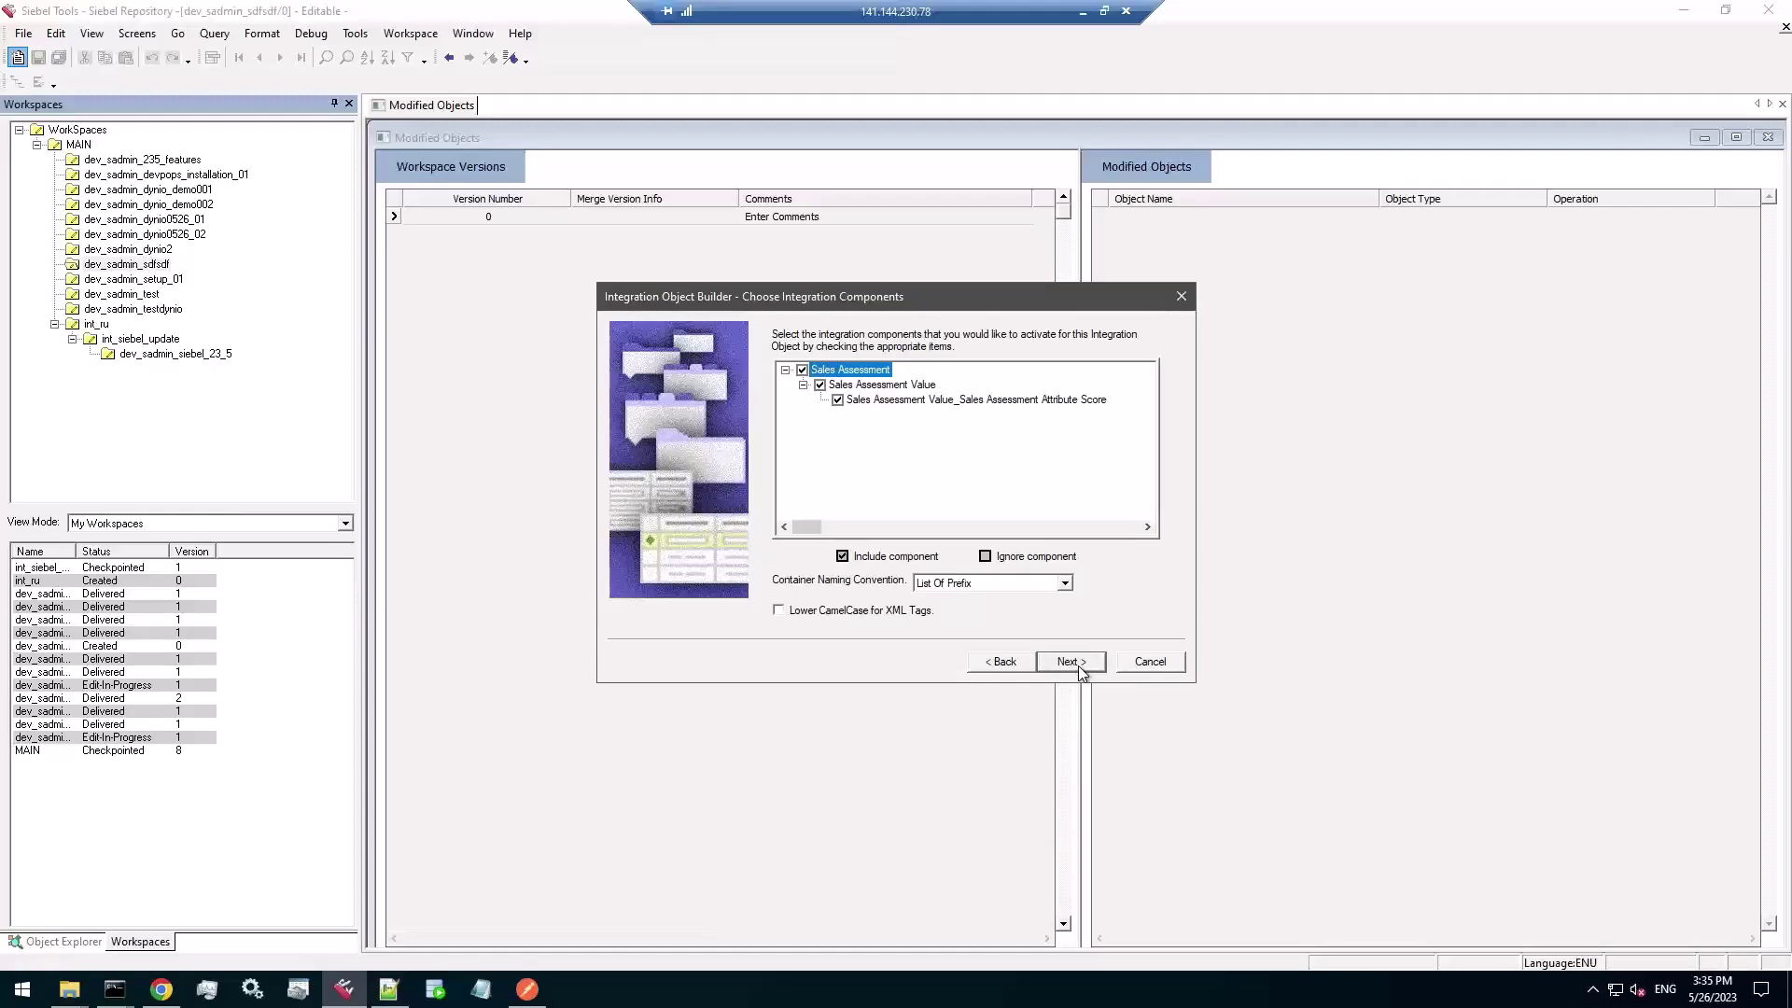
click(1161, 664)
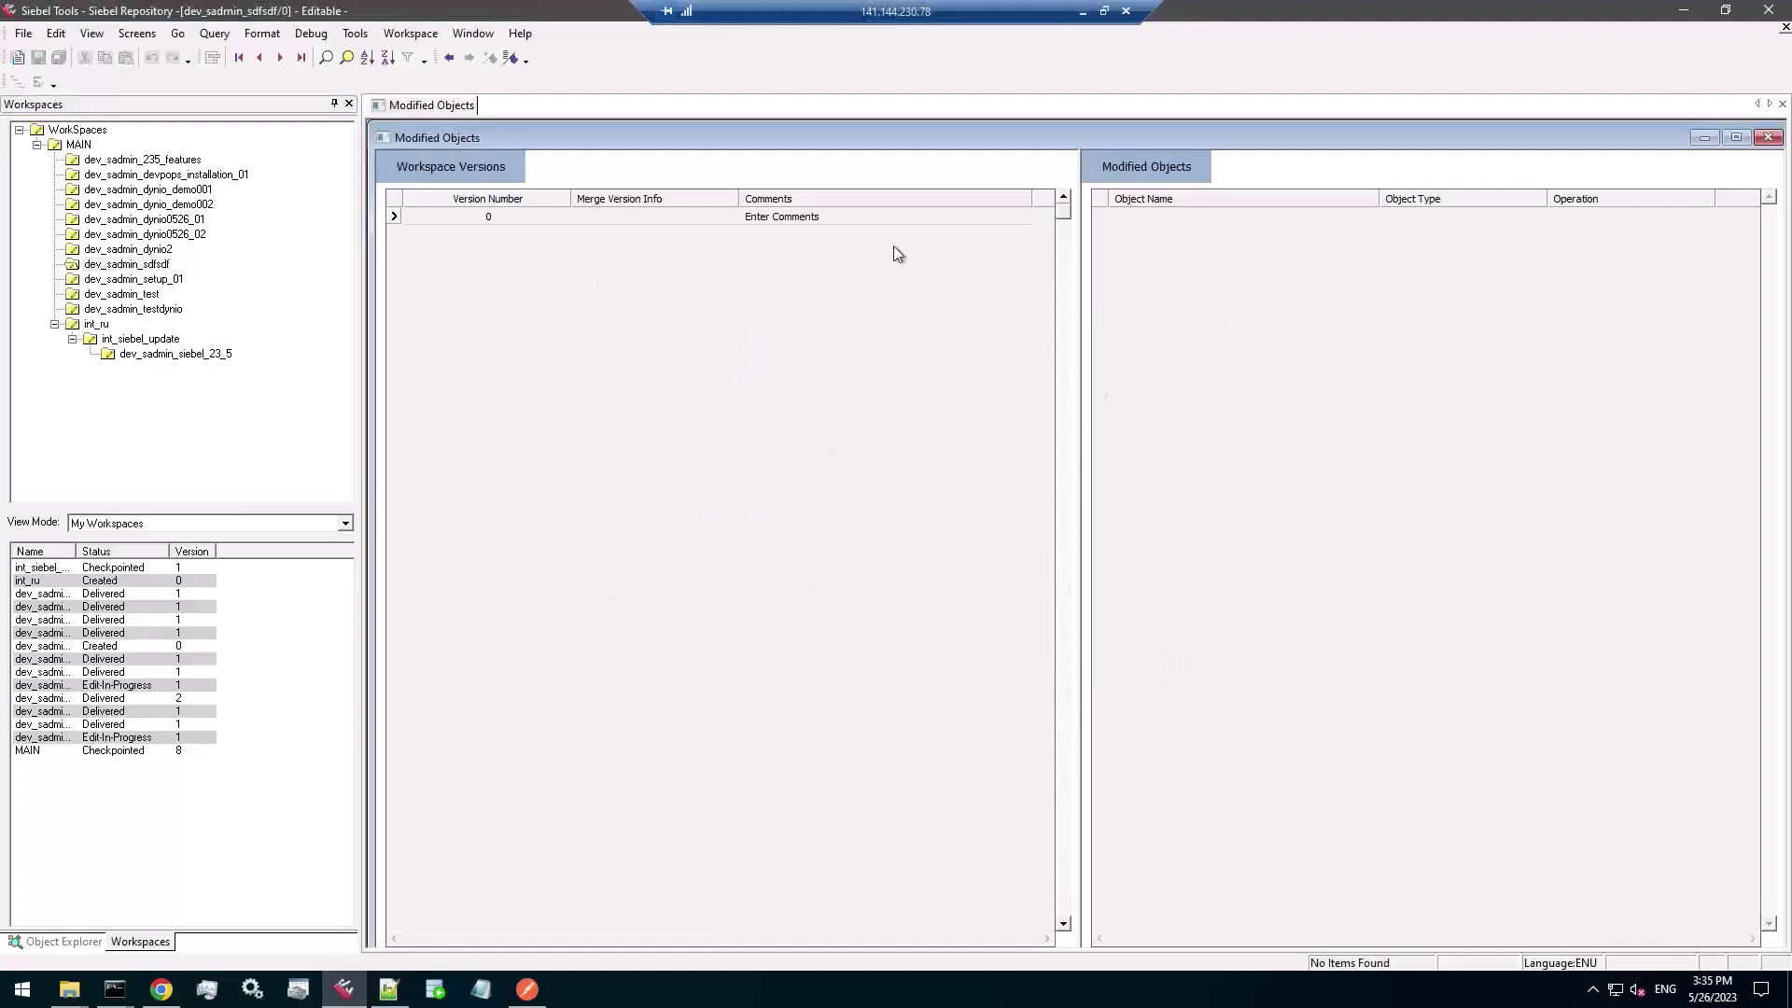
click(69, 1000)
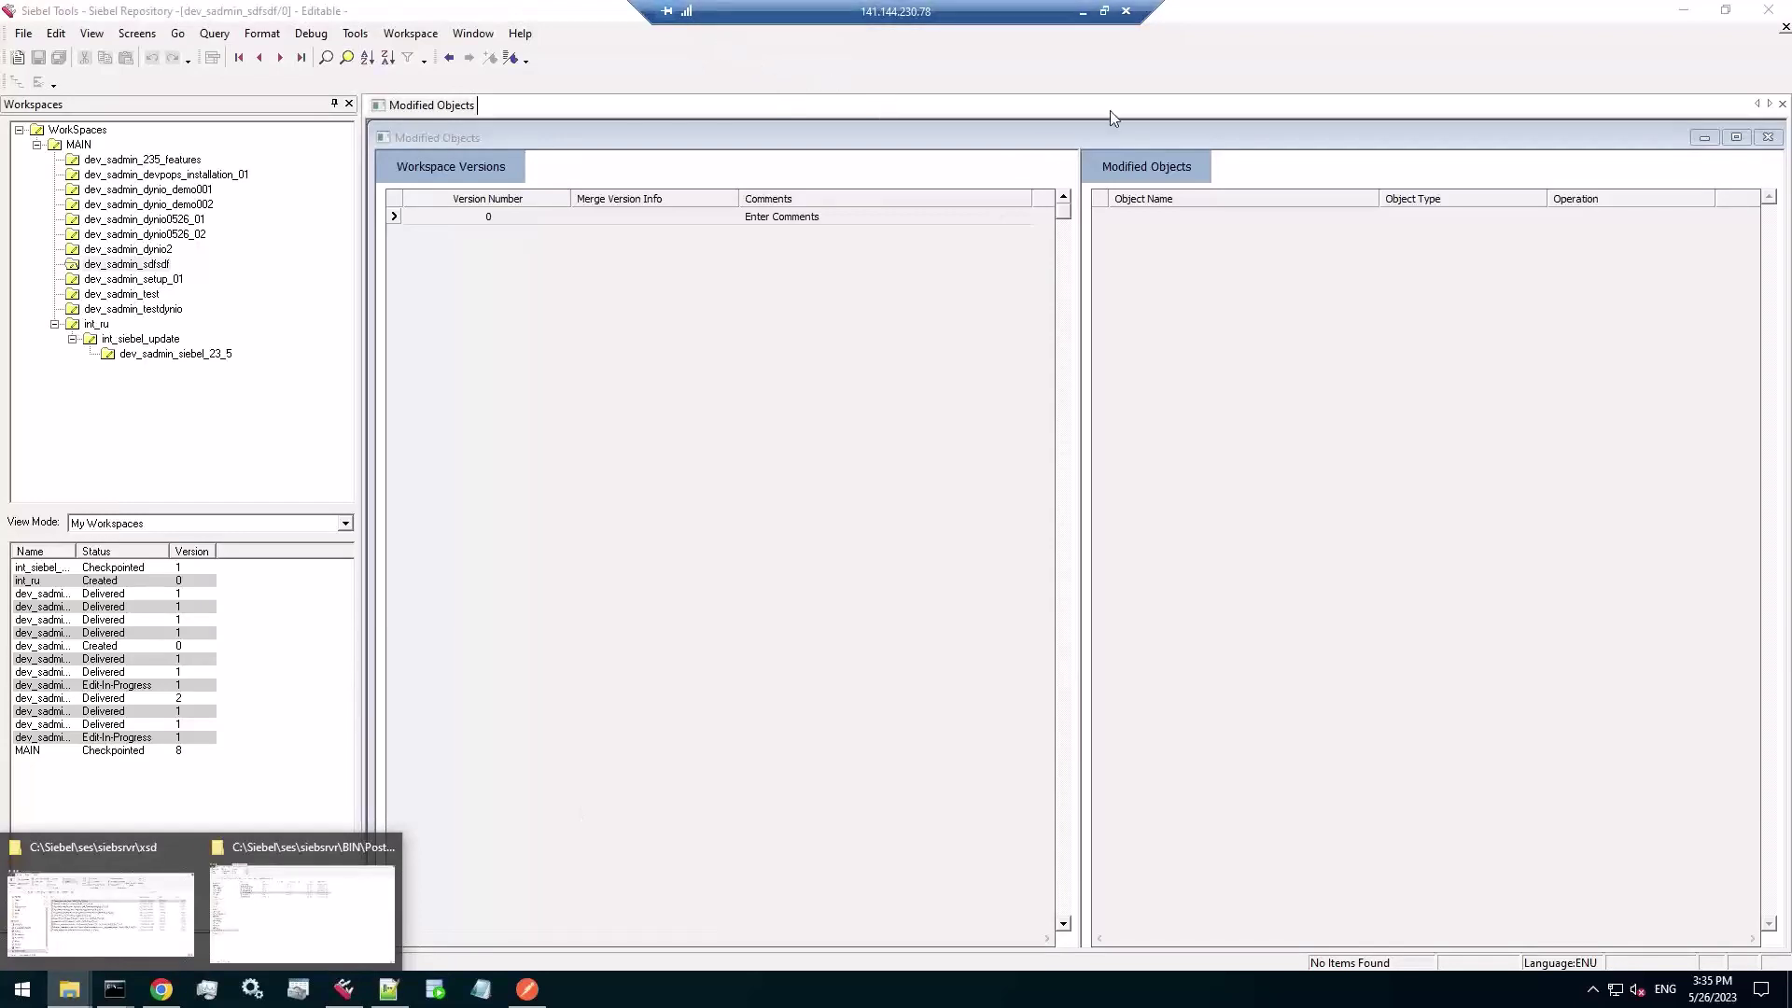
click(1082, 11)
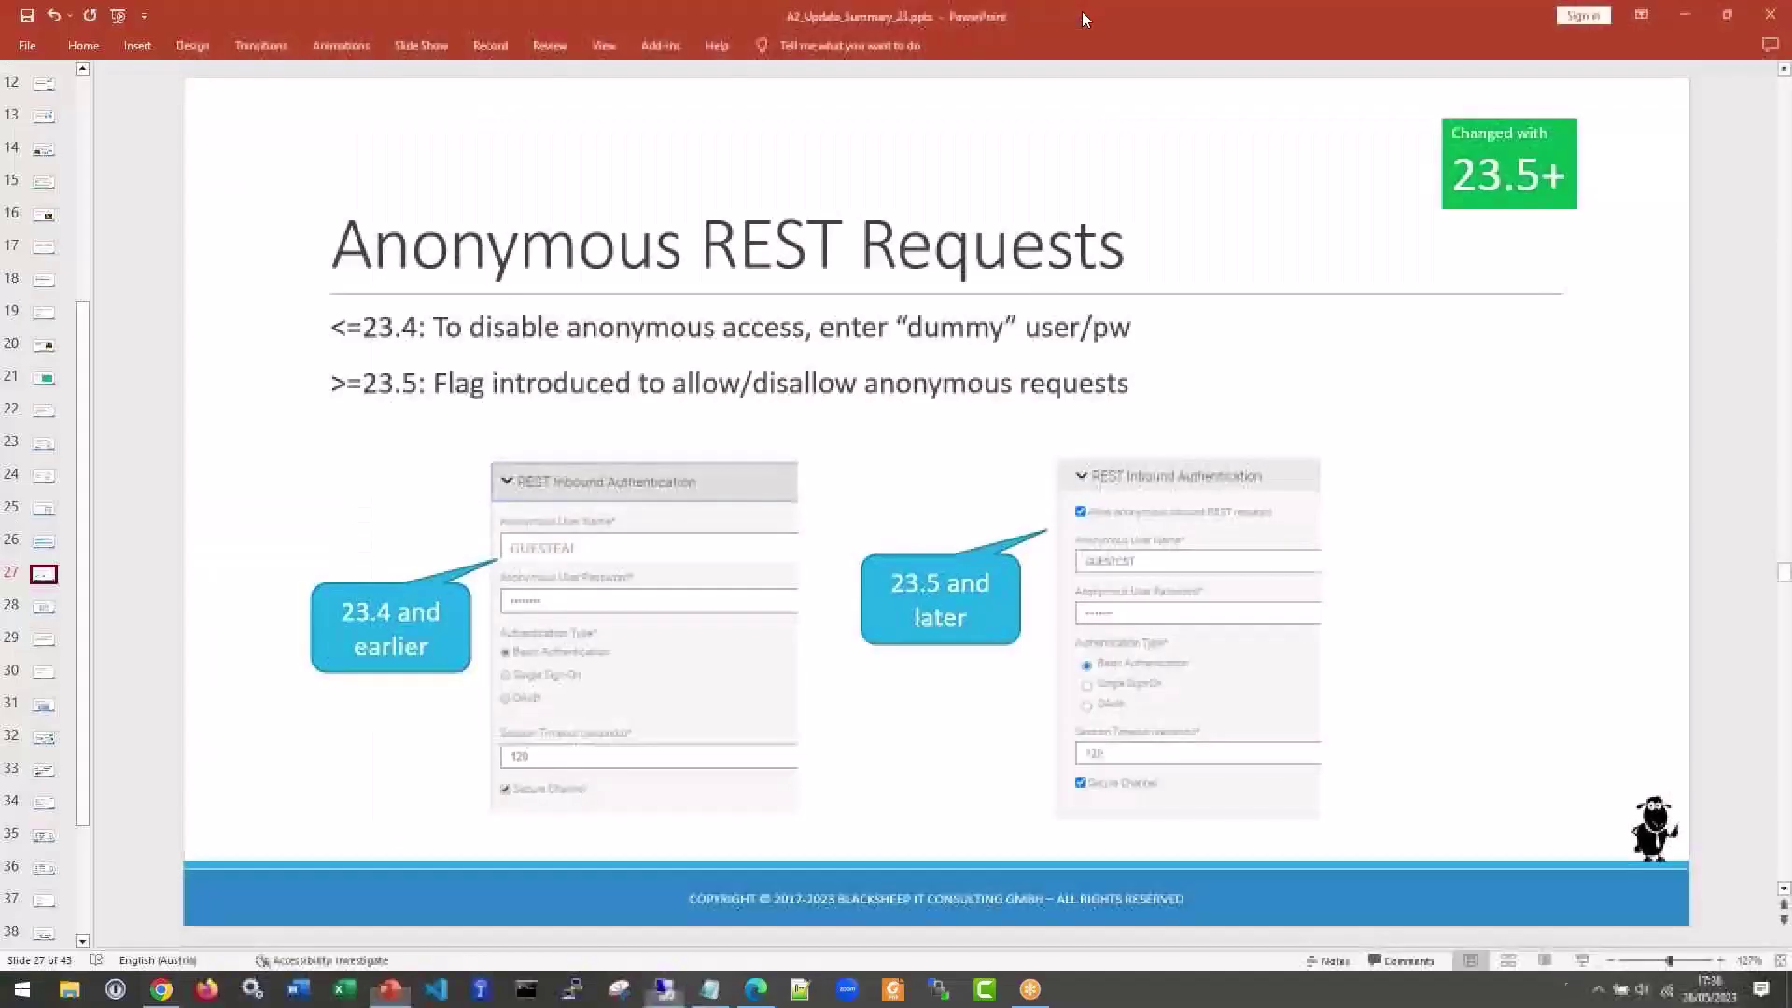